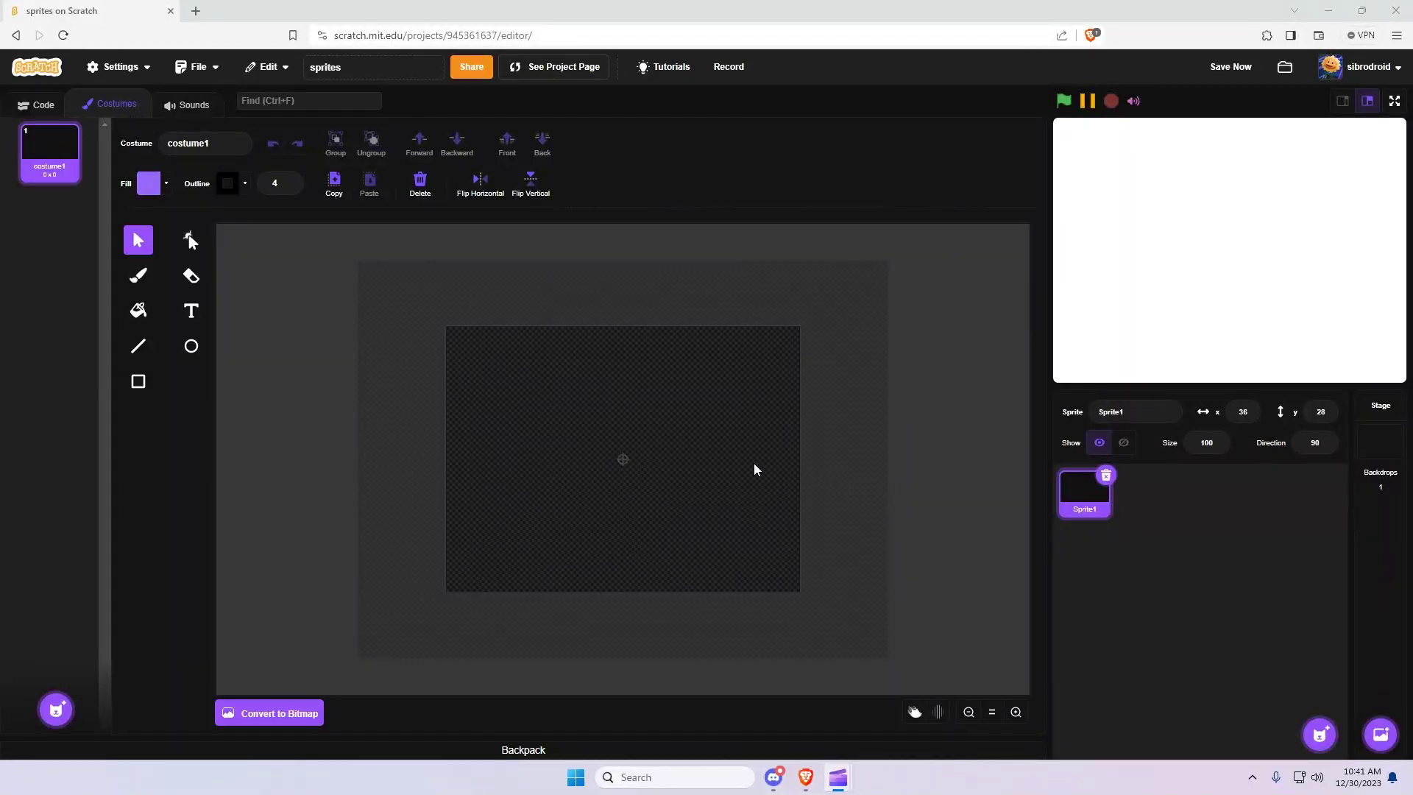
Set rectangles to outline width 0 with a dark grey #333333 fill, and zoom in
left_click(137, 381)
left_click(279, 183)
type("0")
left_click(149, 183)
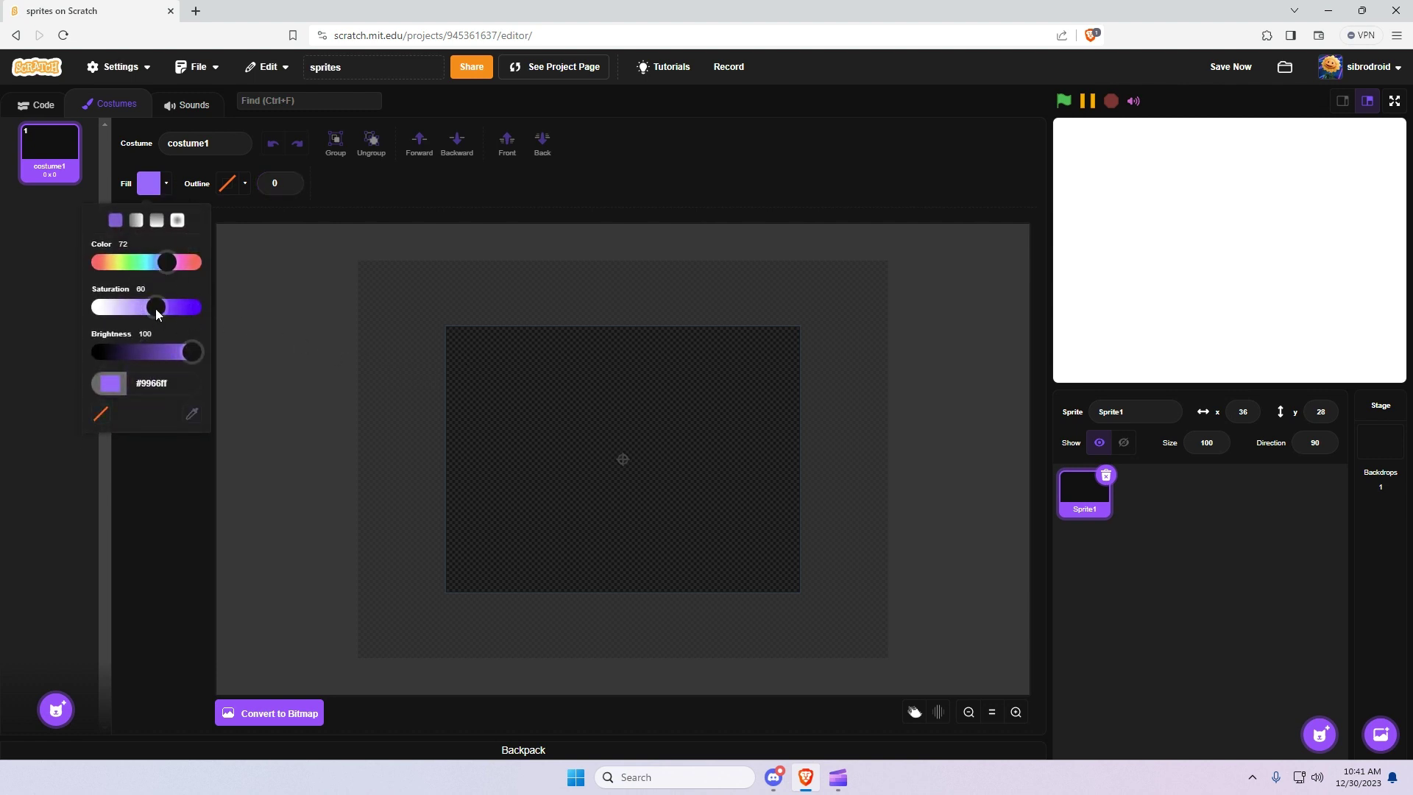
left_click_drag(156, 308, 98, 311)
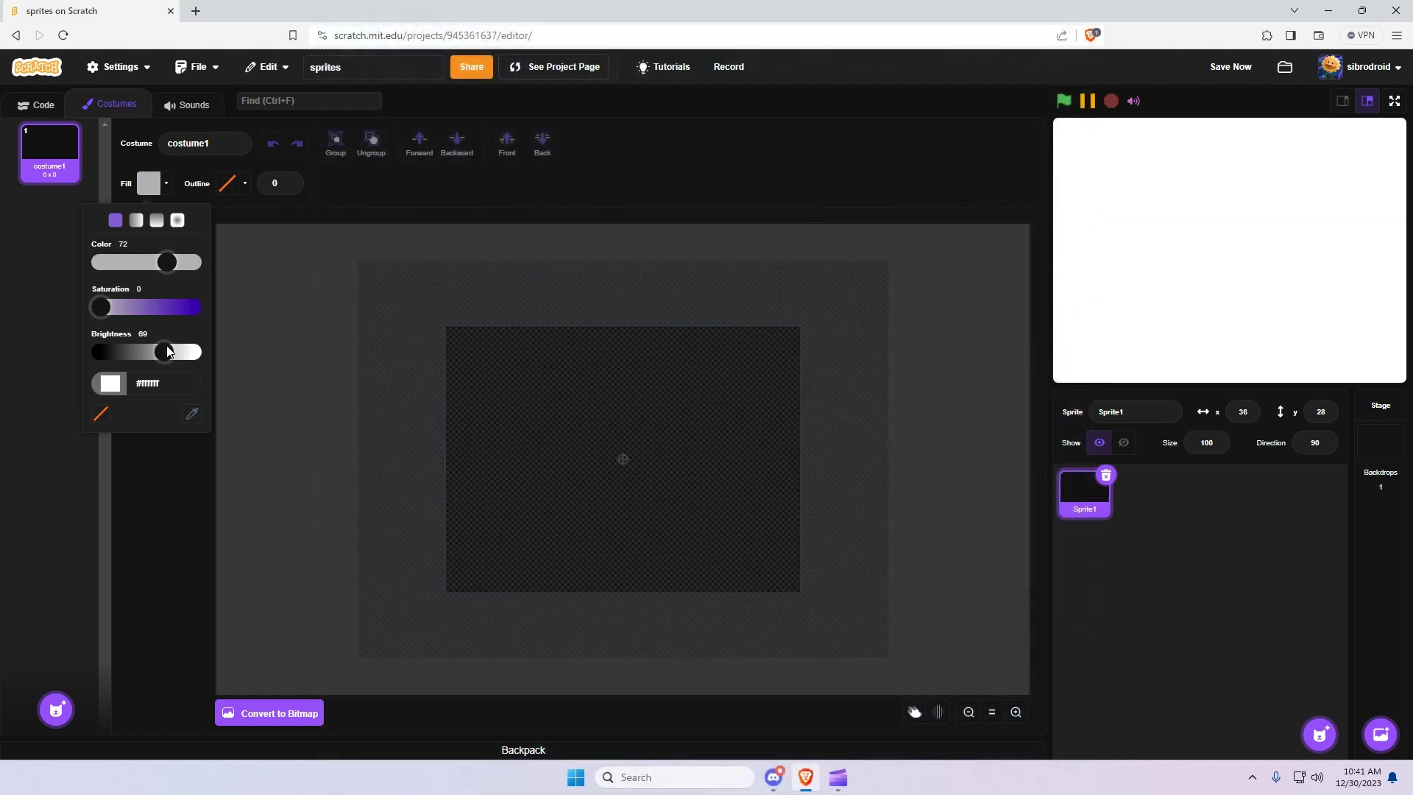
left_click_drag(194, 354, 137, 352)
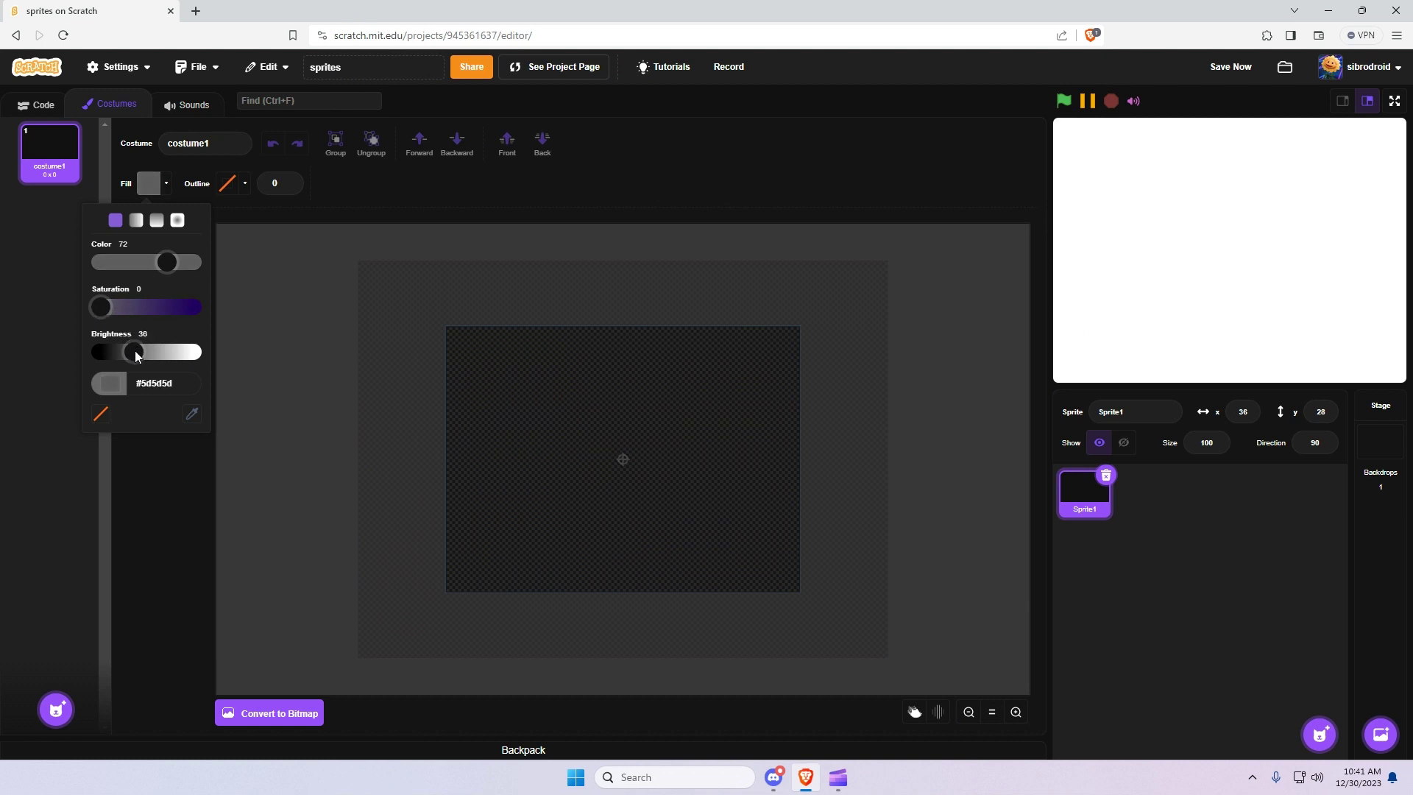
left_click_drag(144, 349, 132, 352)
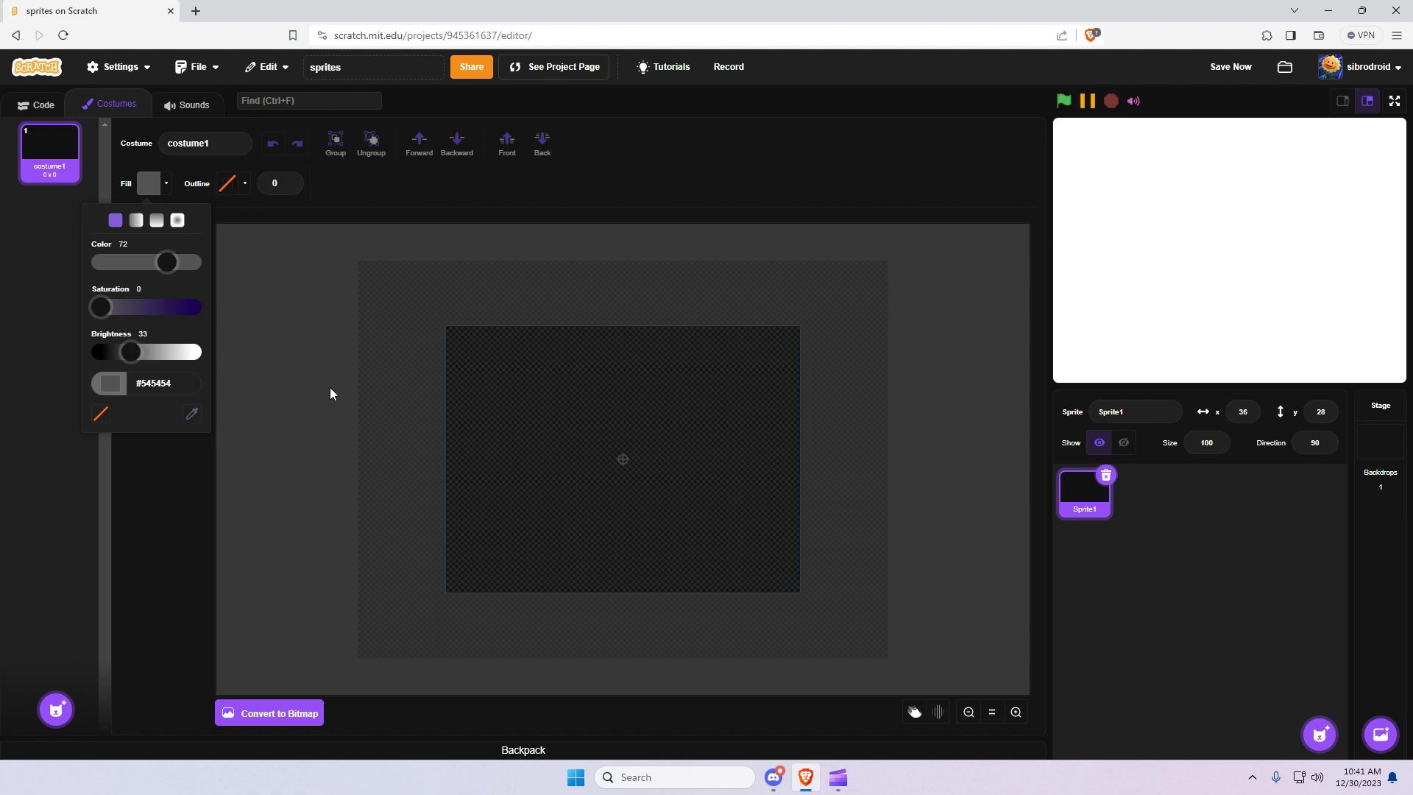
left_click(284, 476)
left_click(1016, 712)
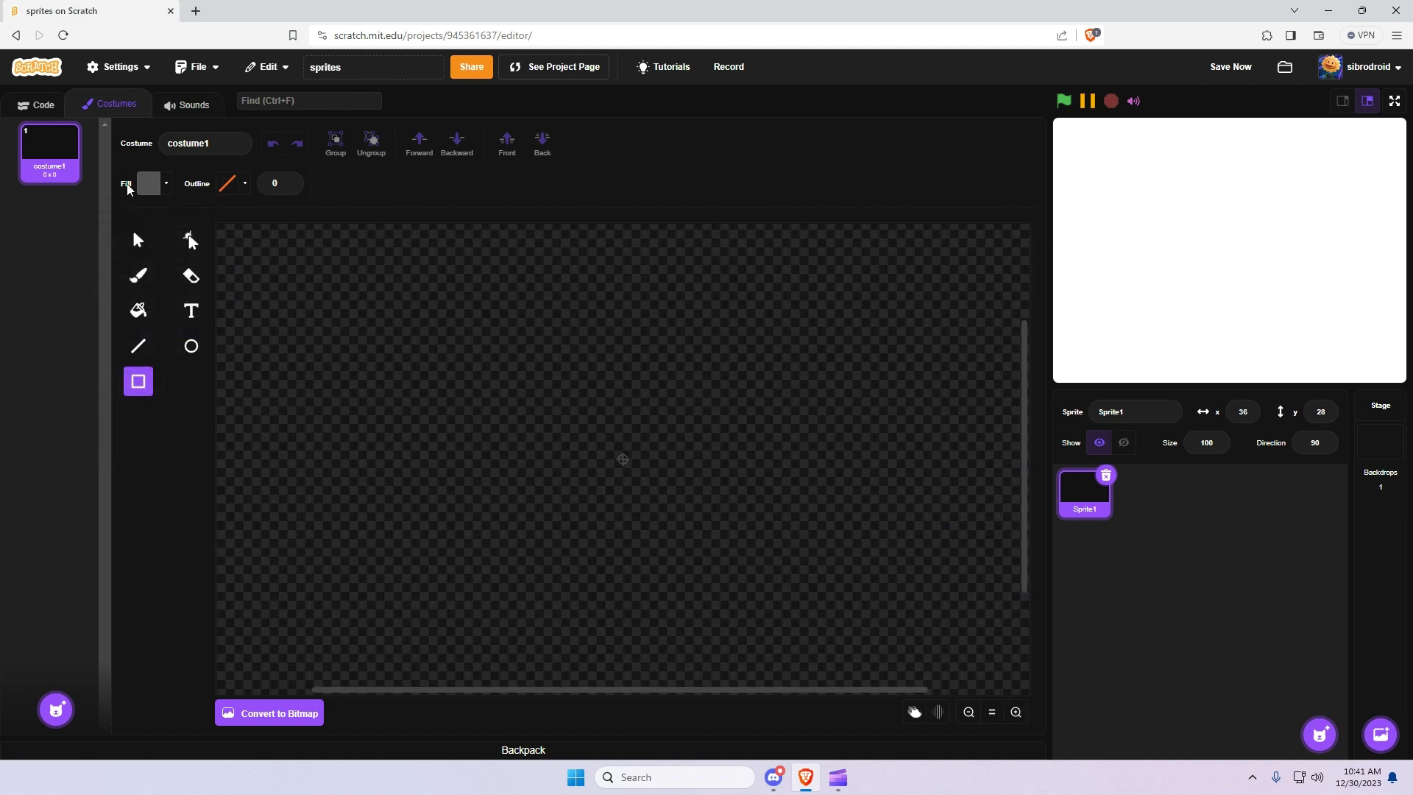
left_click(147, 184)
Draw the tall deep grey bookshelf body
left_click_drag(131, 355, 122, 355)
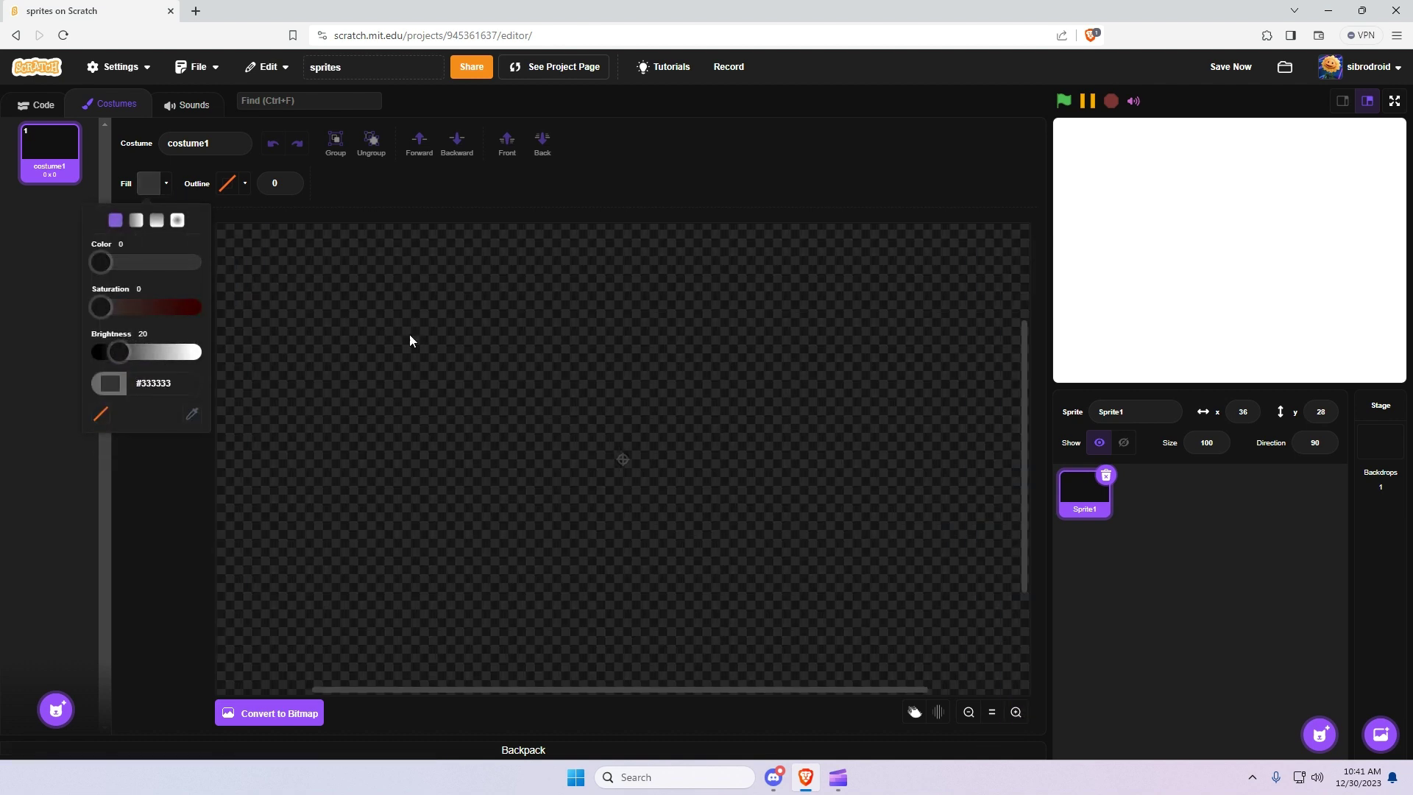
left_click_drag(400, 327, 680, 686)
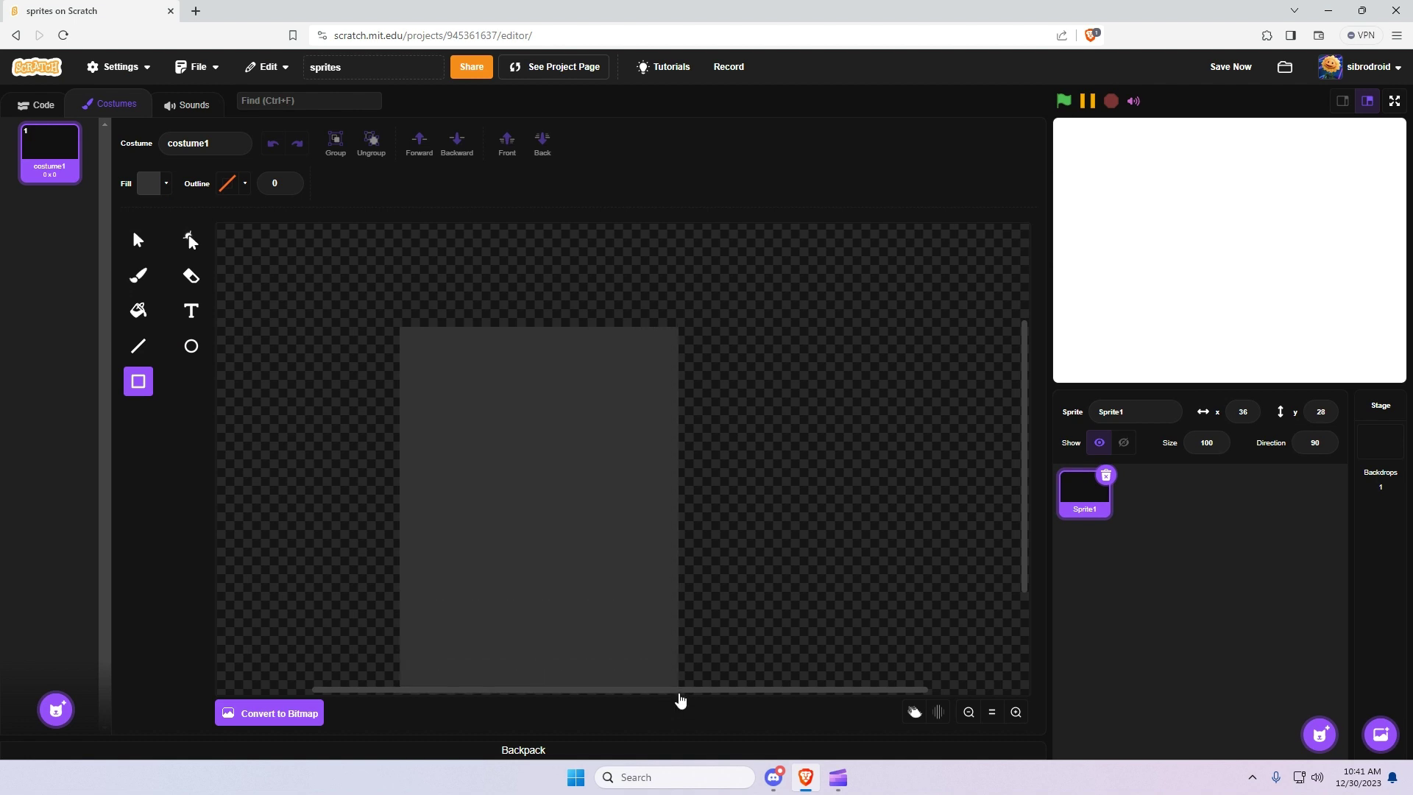
left_click(705, 505)
scroll(596, 486, "up", 2)
scroll(596, 474, "down", 2)
scroll(332, 270, "up", 2)
Draw a thin lighter grey strip across the top of the body
left_click(148, 183)
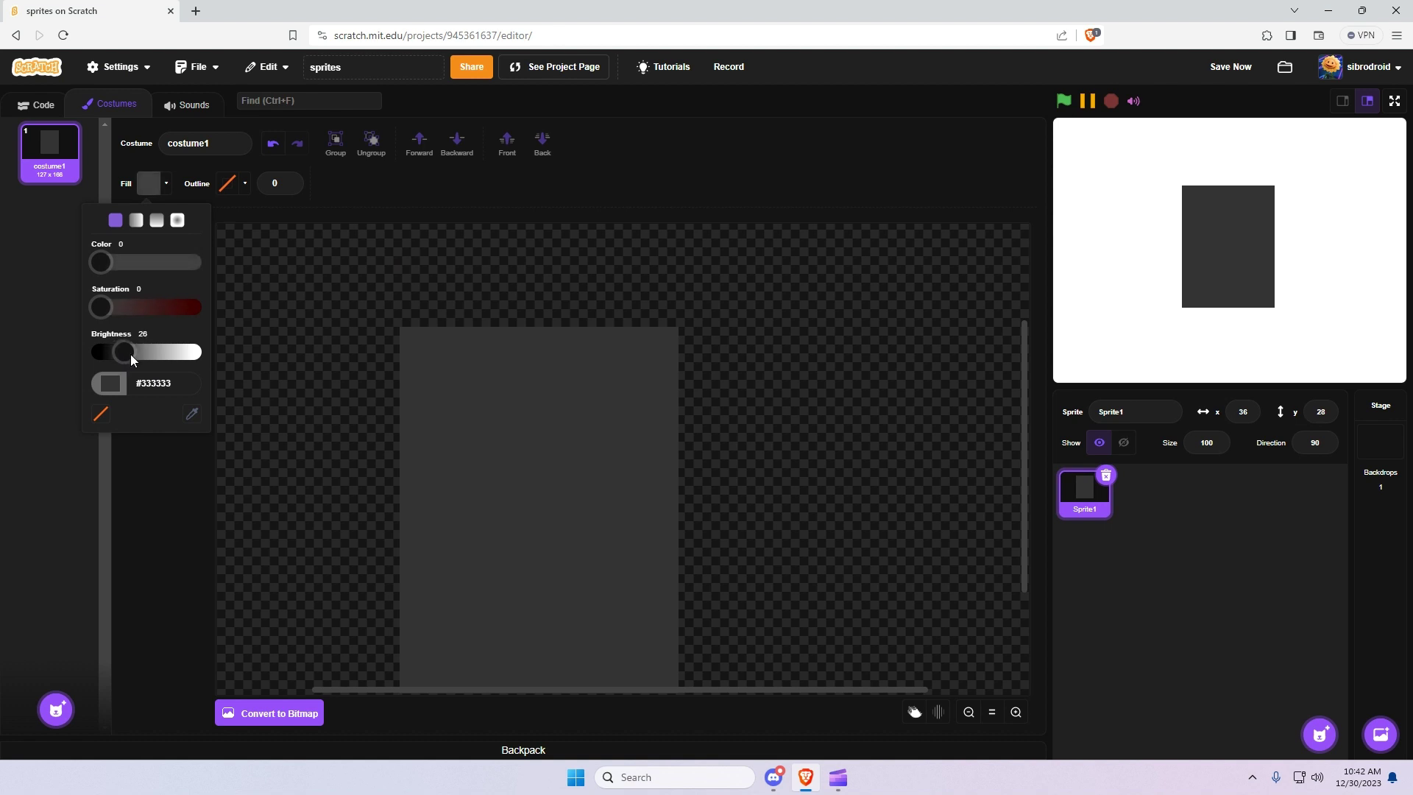
left_click_drag(398, 303, 676, 326)
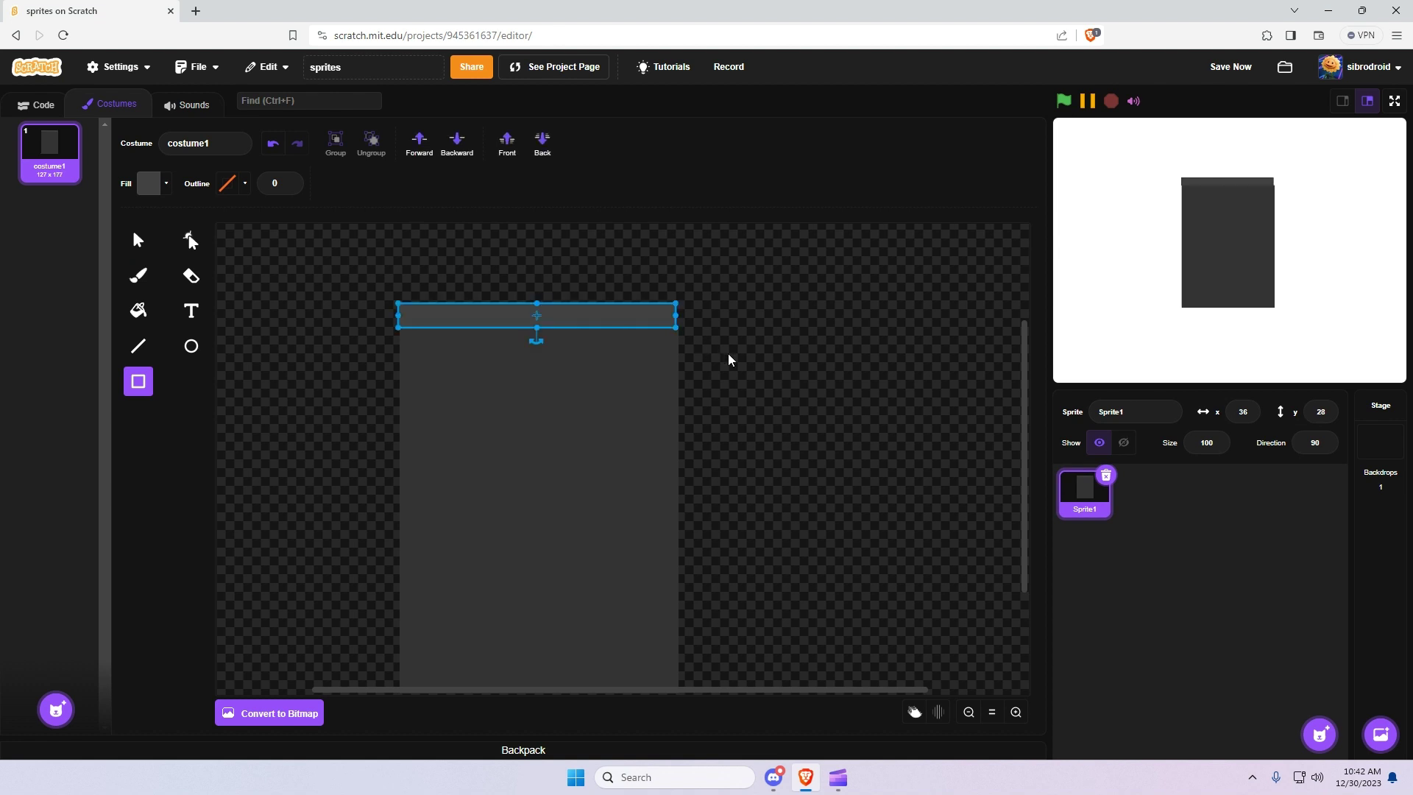
left_click(781, 370)
left_click(138, 240)
left_click(557, 320)
left_click(725, 330)
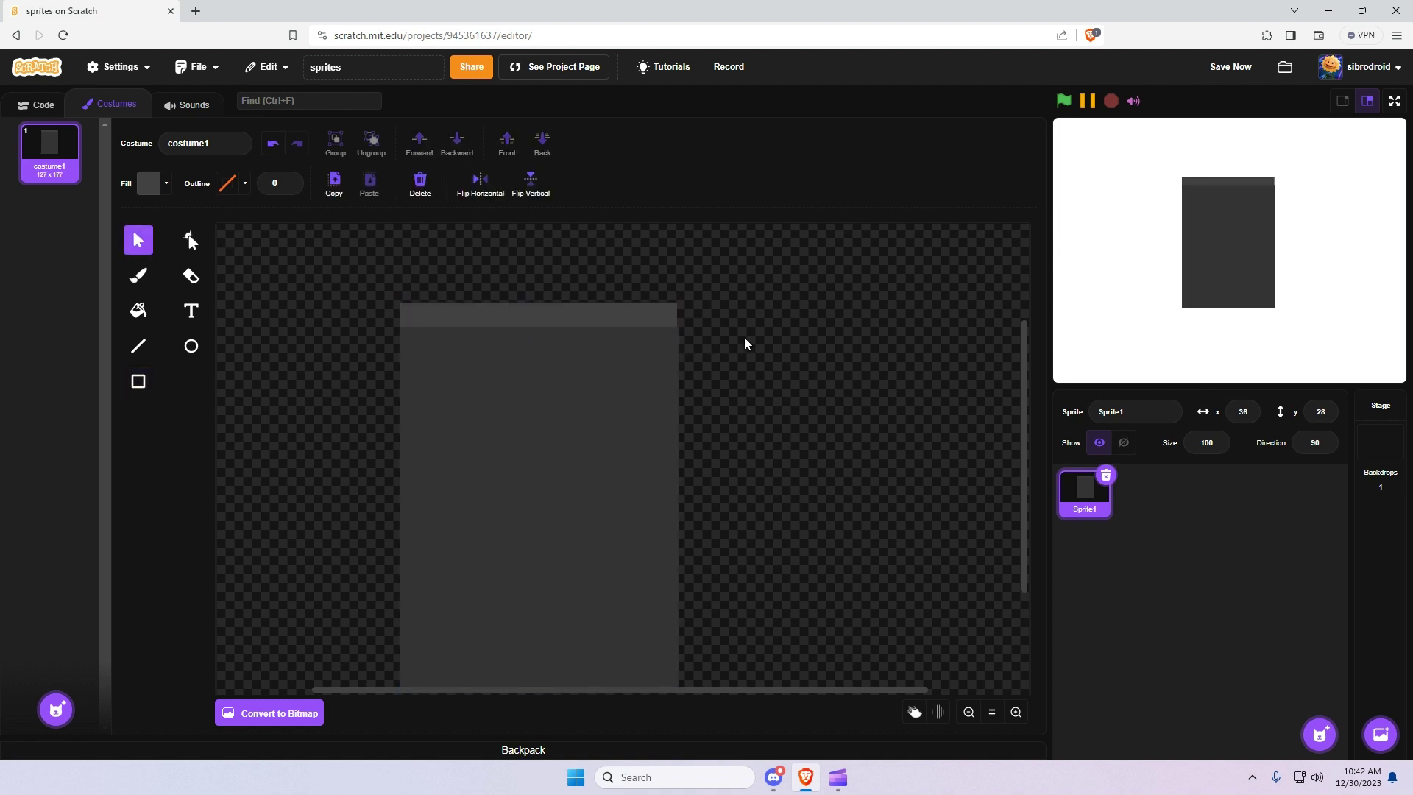
left_click(639, 320)
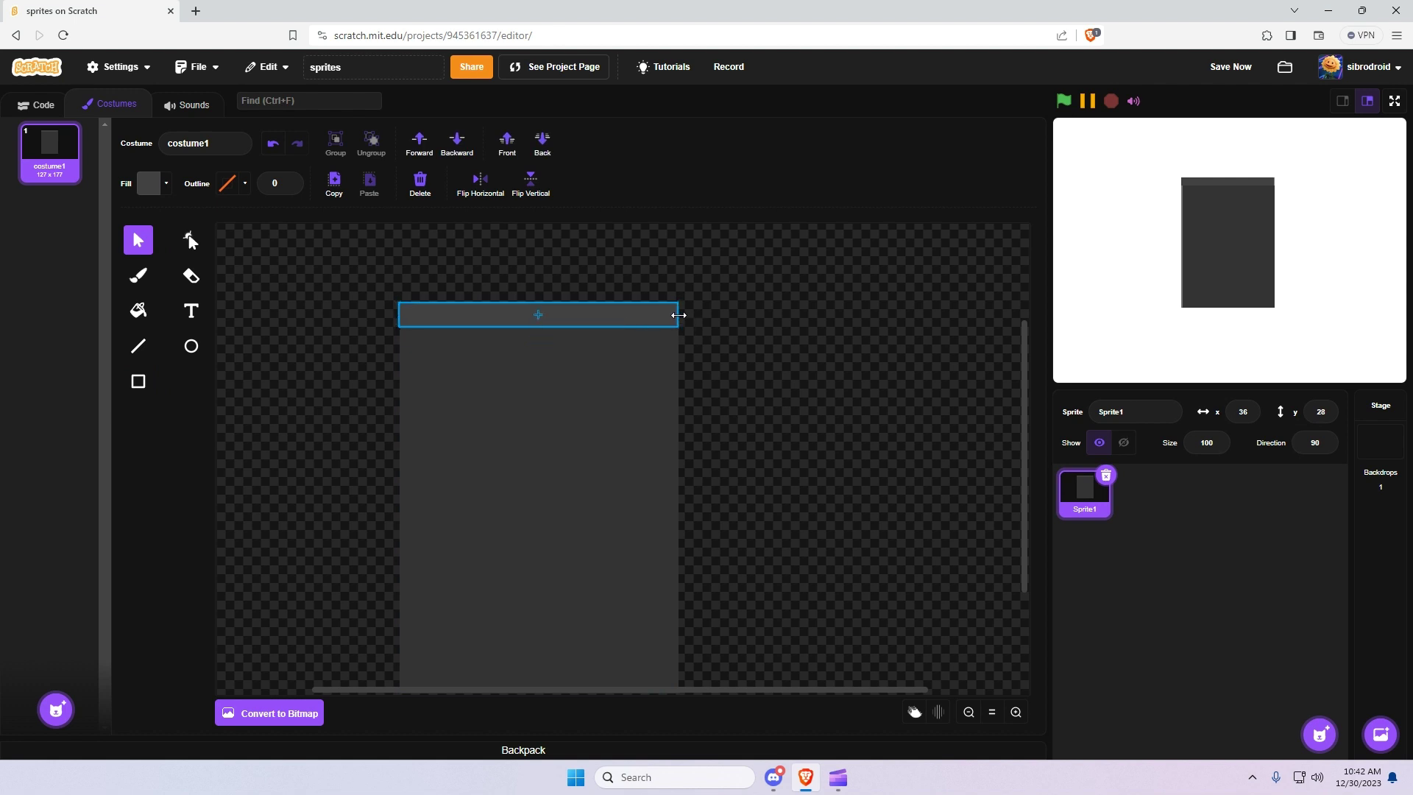
left_click(791, 373)
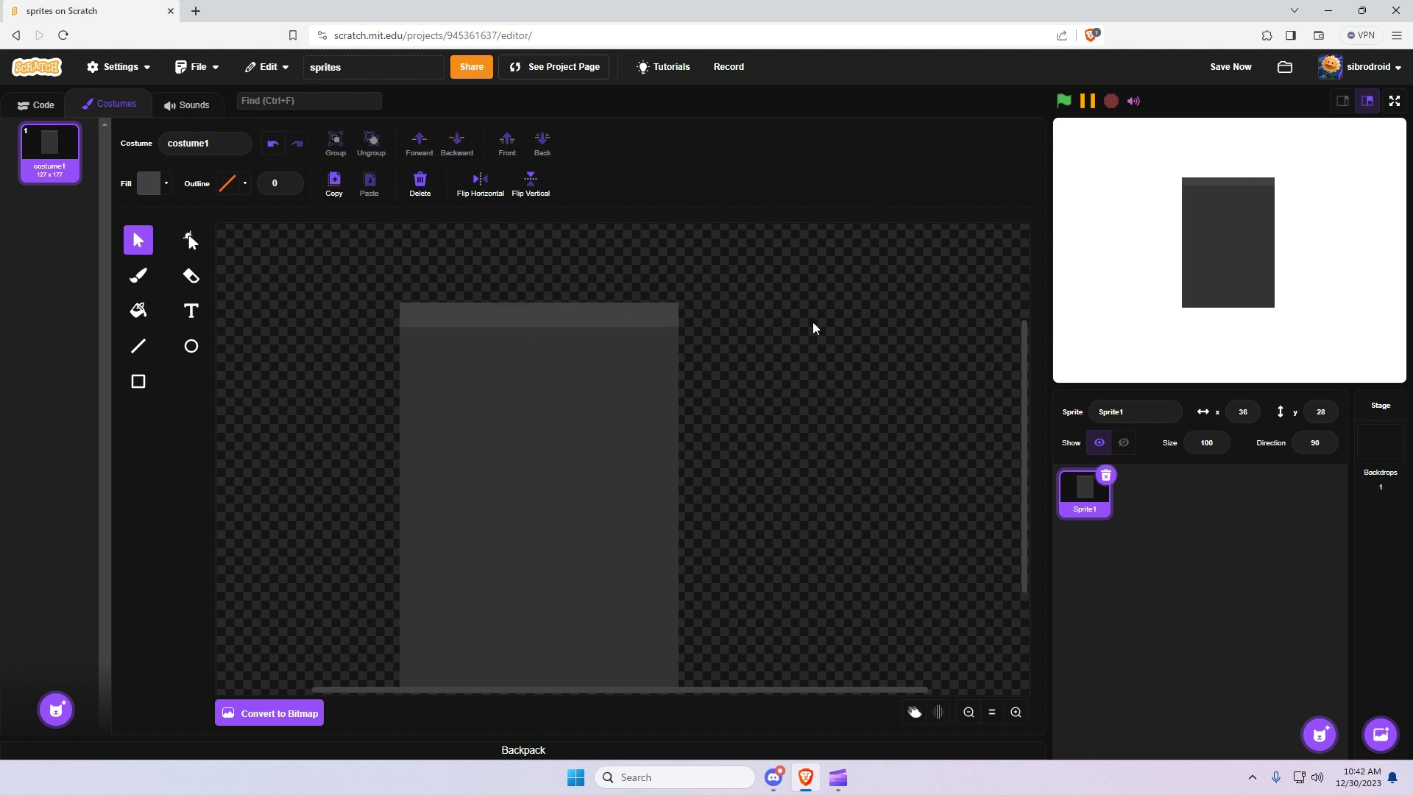
Pull the strip's top-left and top-right corners down into a beveled perspective edge
left_click(482, 316)
left_click(190, 239)
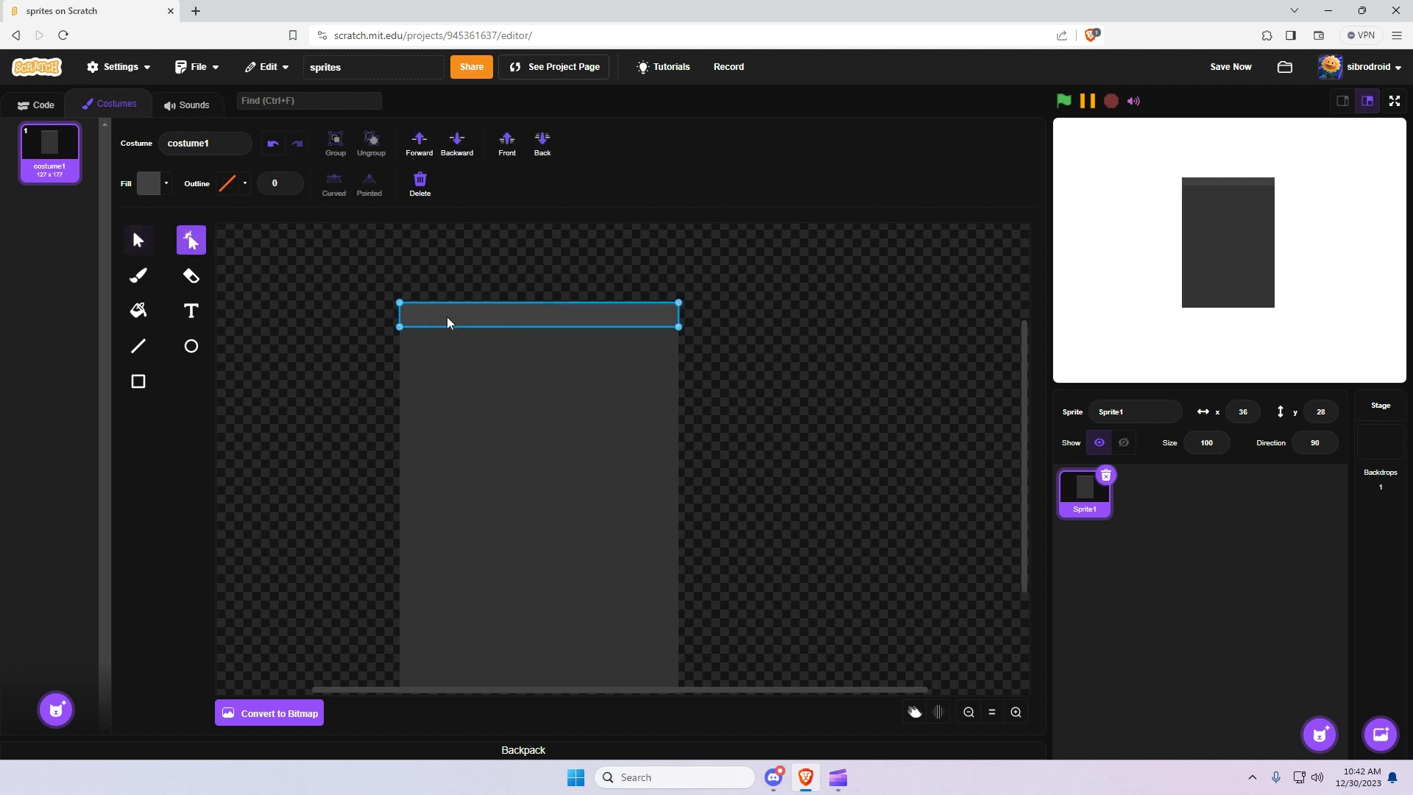
left_click_drag(401, 303, 413, 319)
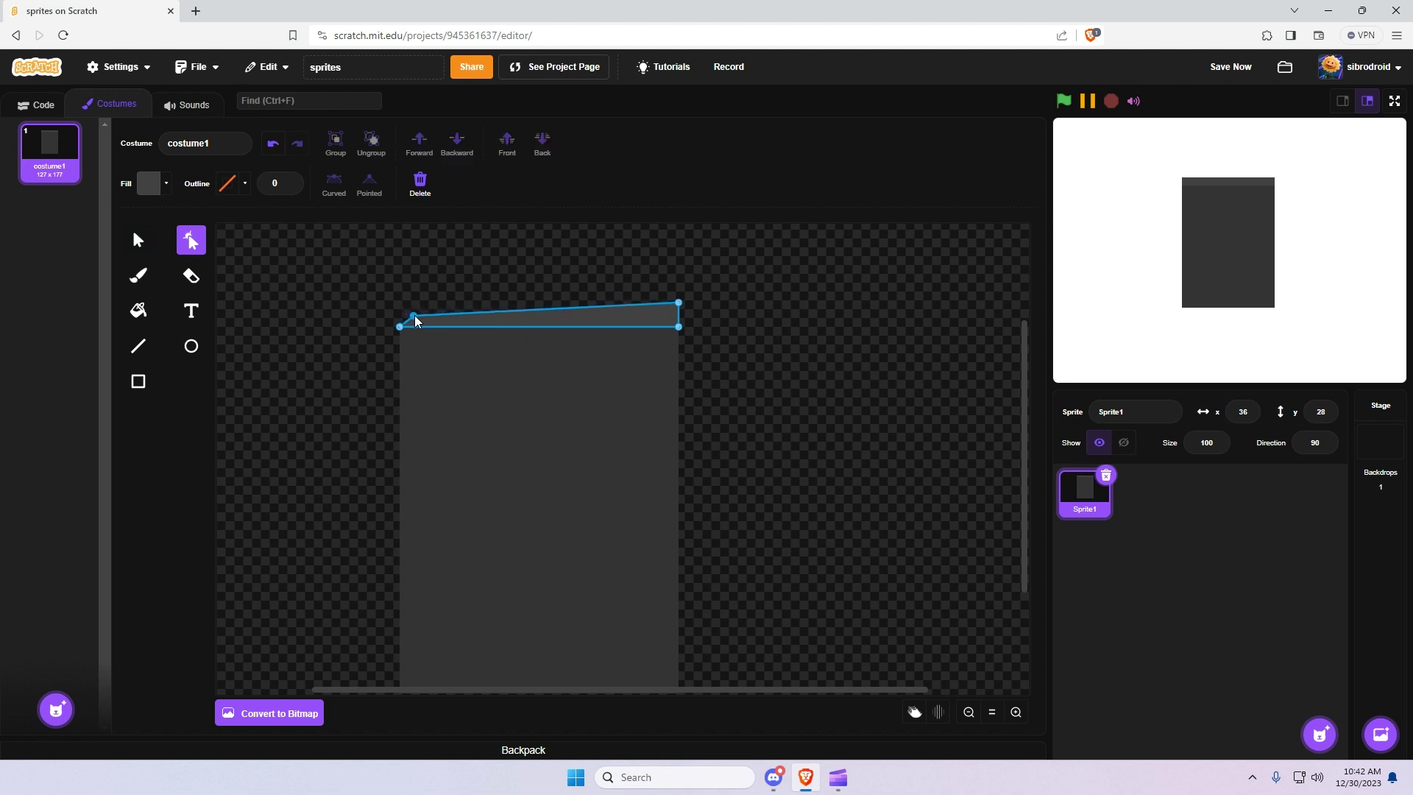
left_click_drag(678, 303, 675, 323)
left_click(856, 406)
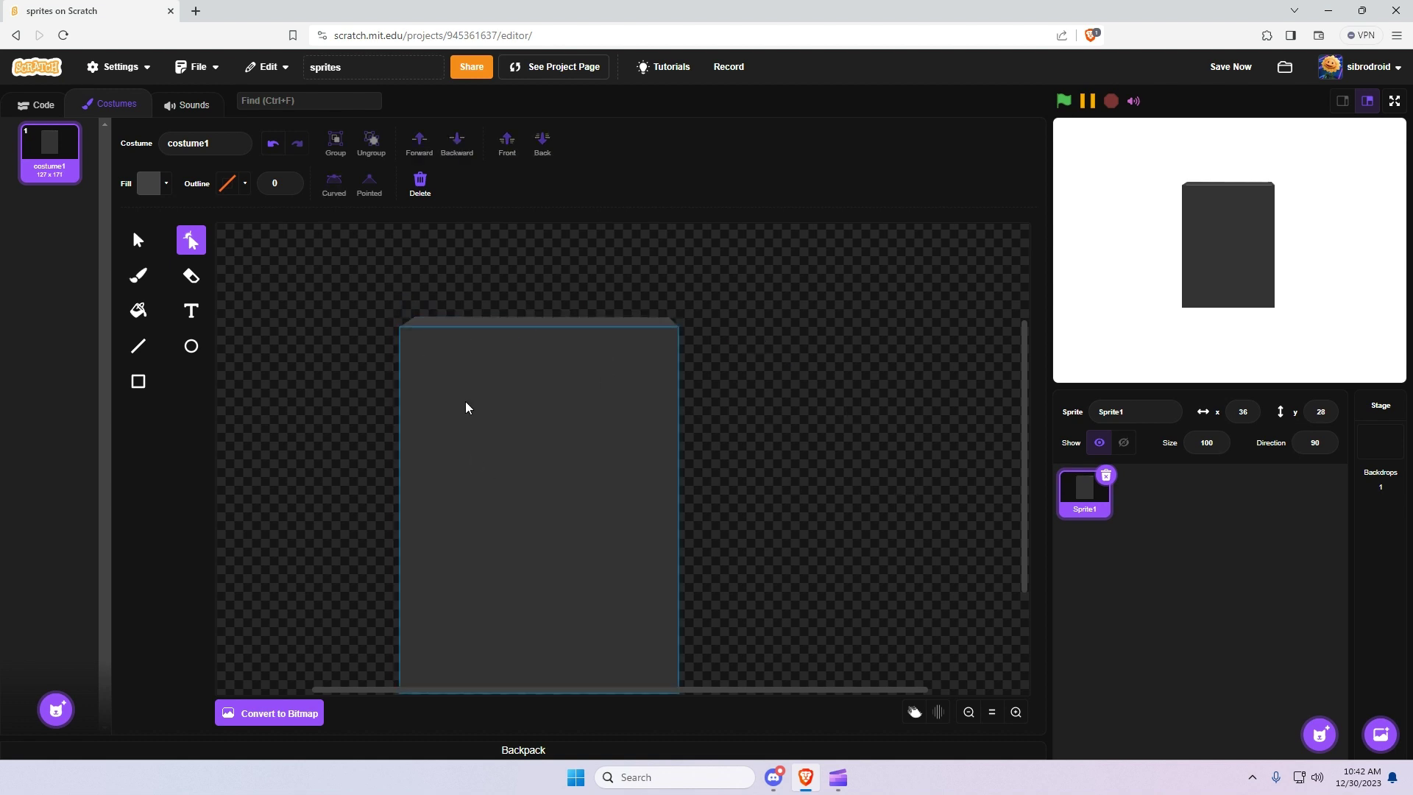
Draw a shelf panel in the upper body and darken it to #2d2d2d
left_click(148, 384)
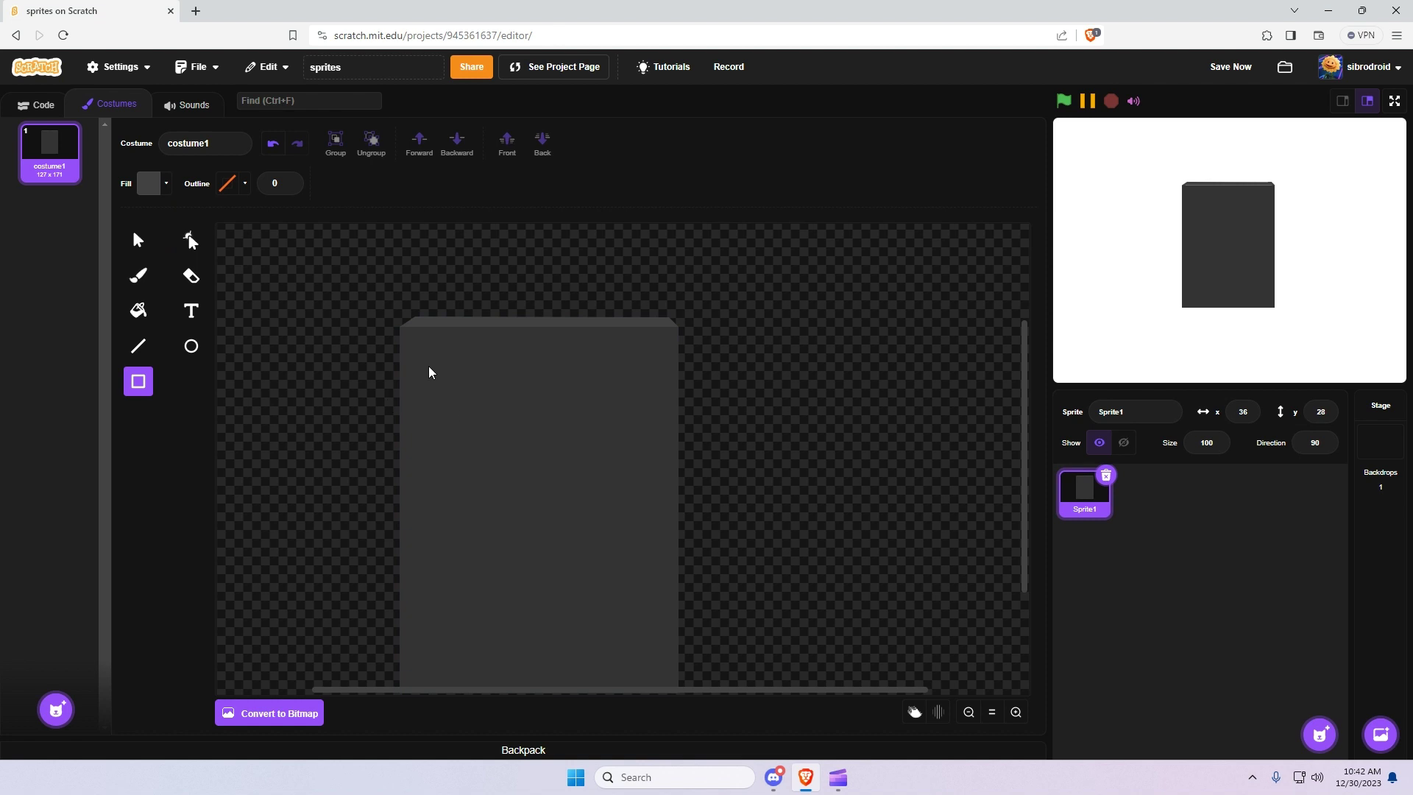
left_click_drag(421, 354, 664, 439)
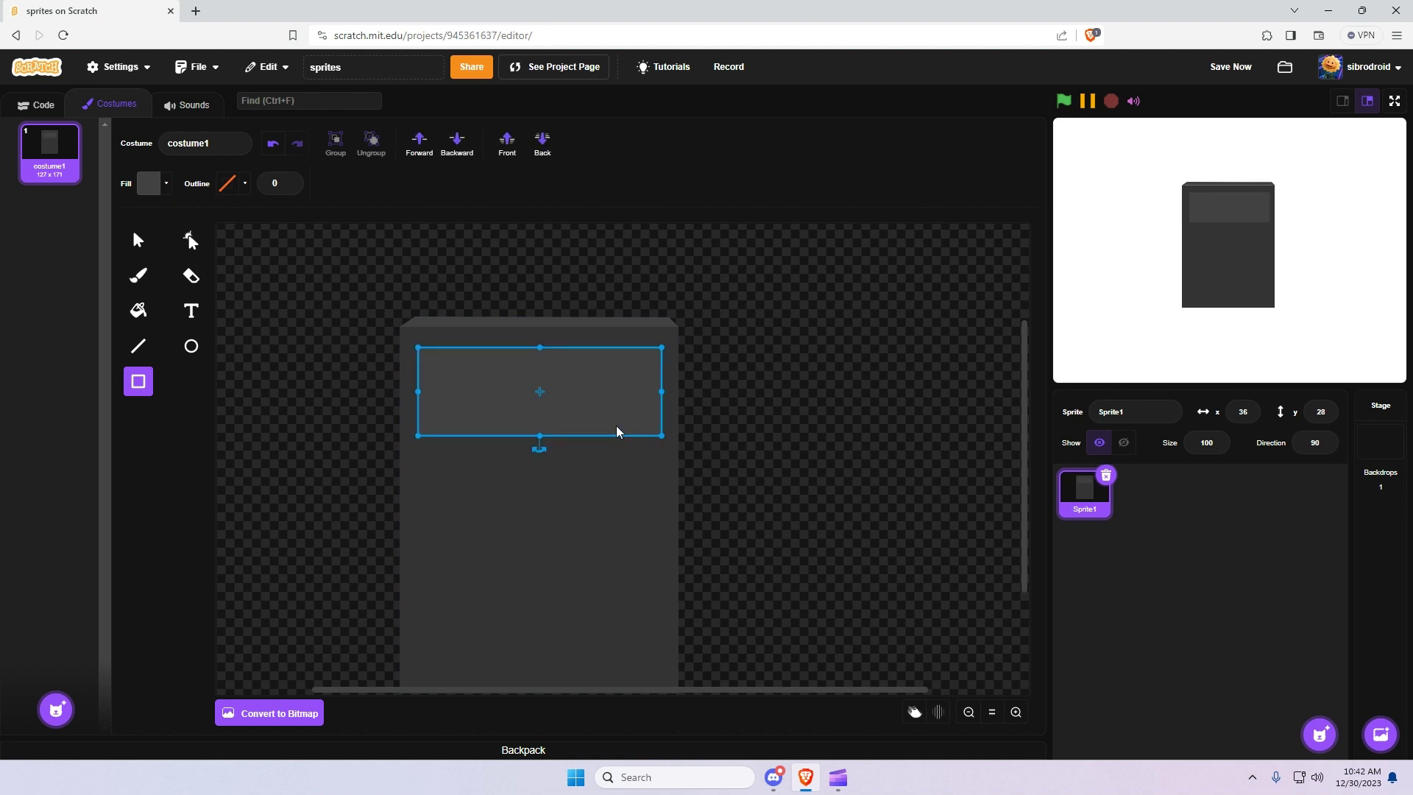
key("Left")
key("Left")
left_click(768, 441)
left_click(138, 240)
left_click(501, 418)
left_click(149, 184)
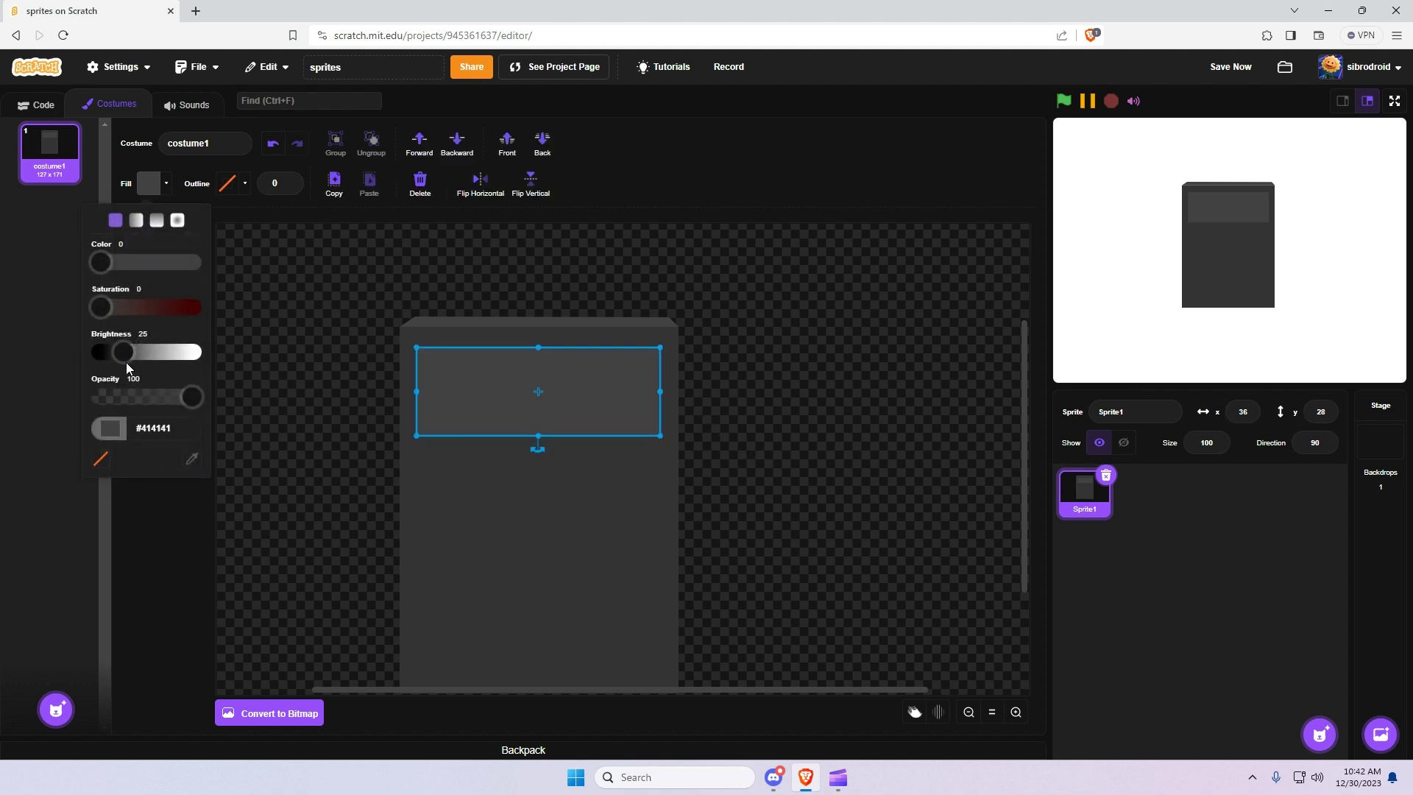
left_click_drag(130, 352, 118, 353)
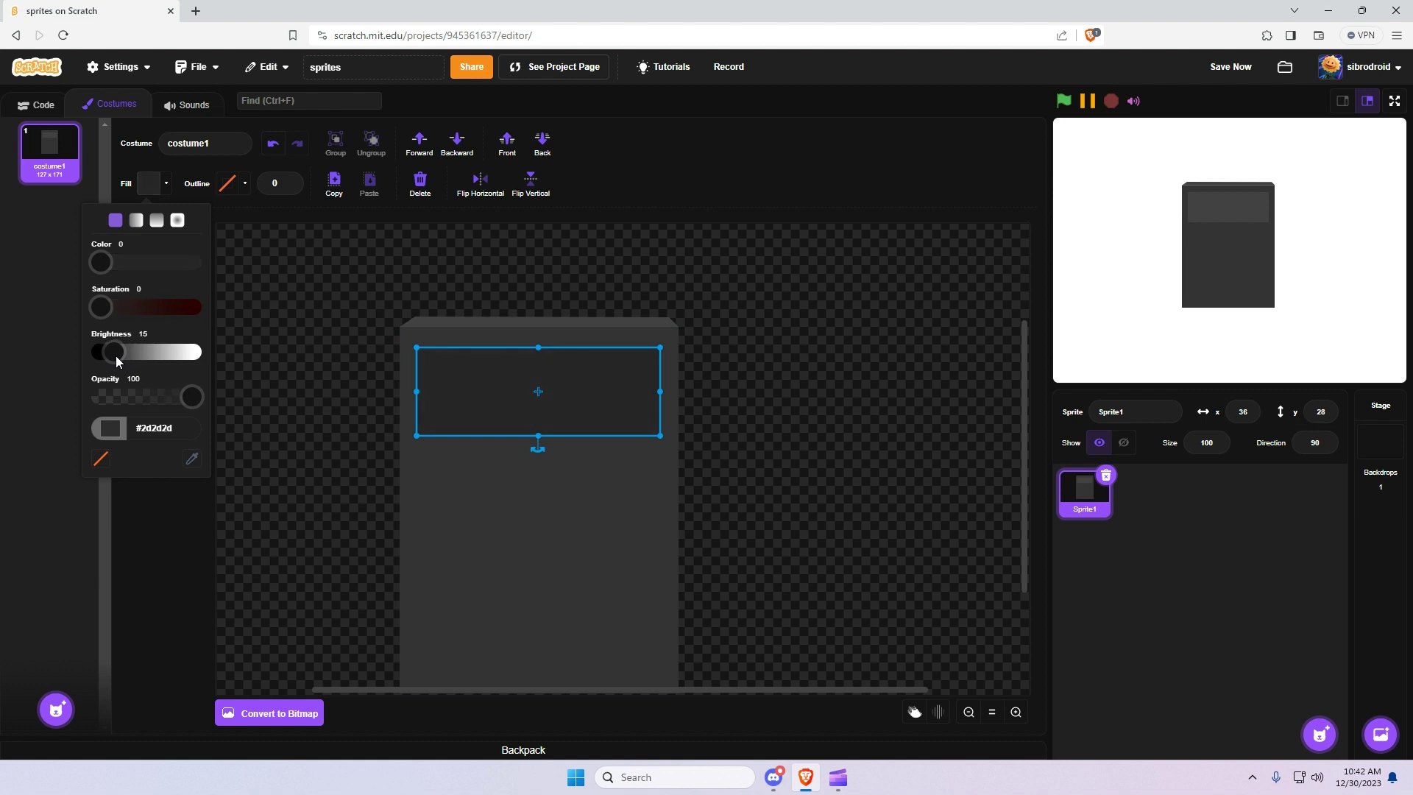
left_click(321, 392)
left_click(529, 422)
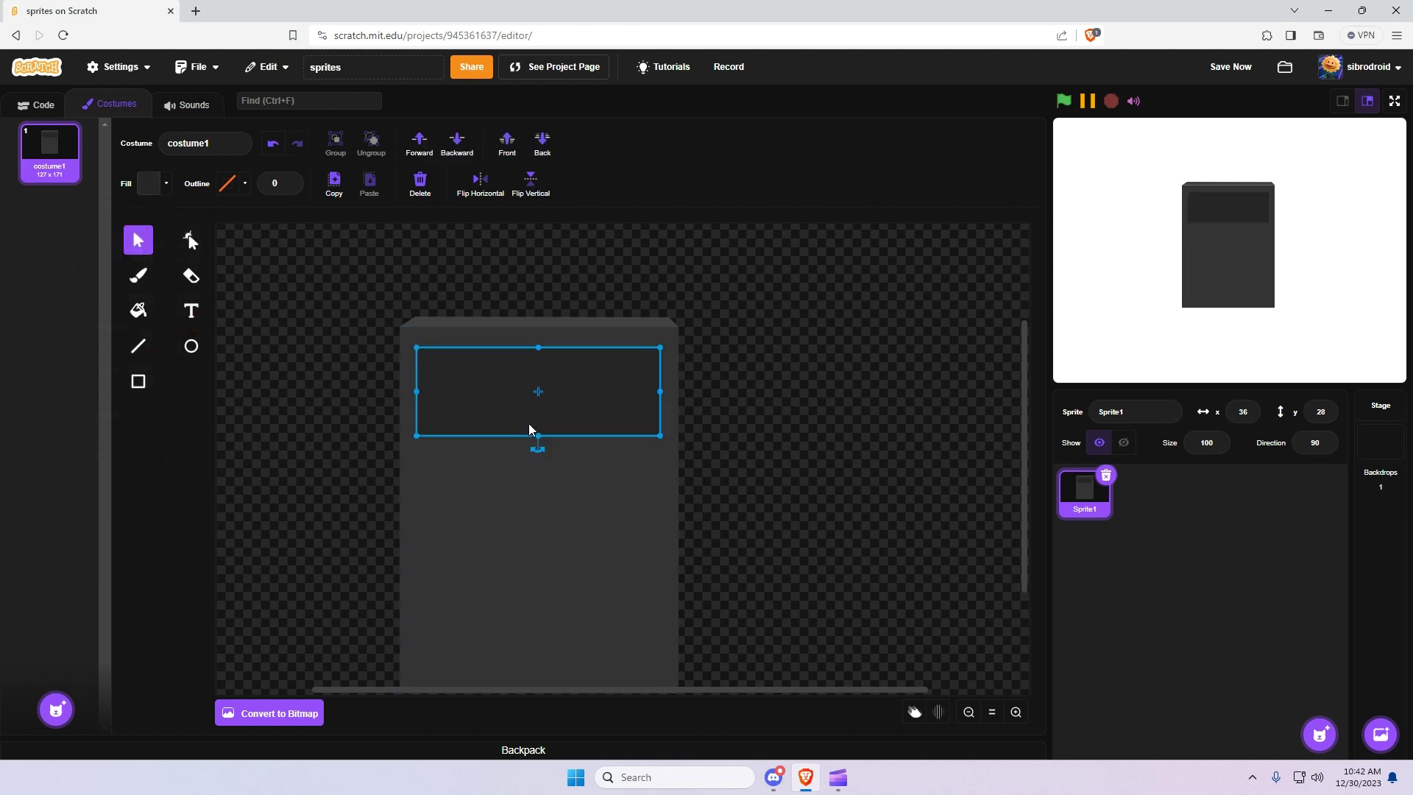
Duplicate the panel twice and stack the copies evenly below it
left_click(333, 185)
left_click(369, 185)
left_click_drag(550, 415, 528, 517)
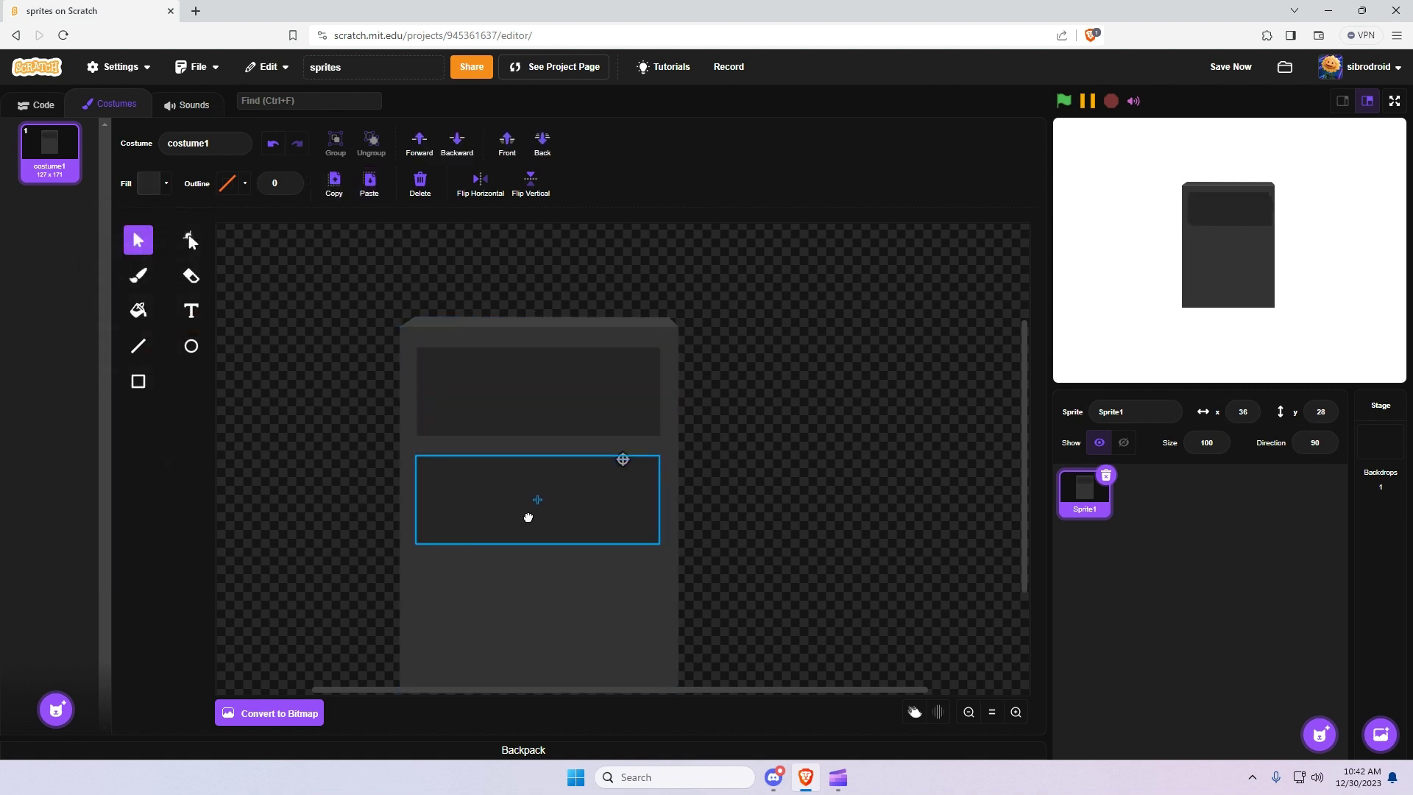
scroll(500, 419, "down", 3)
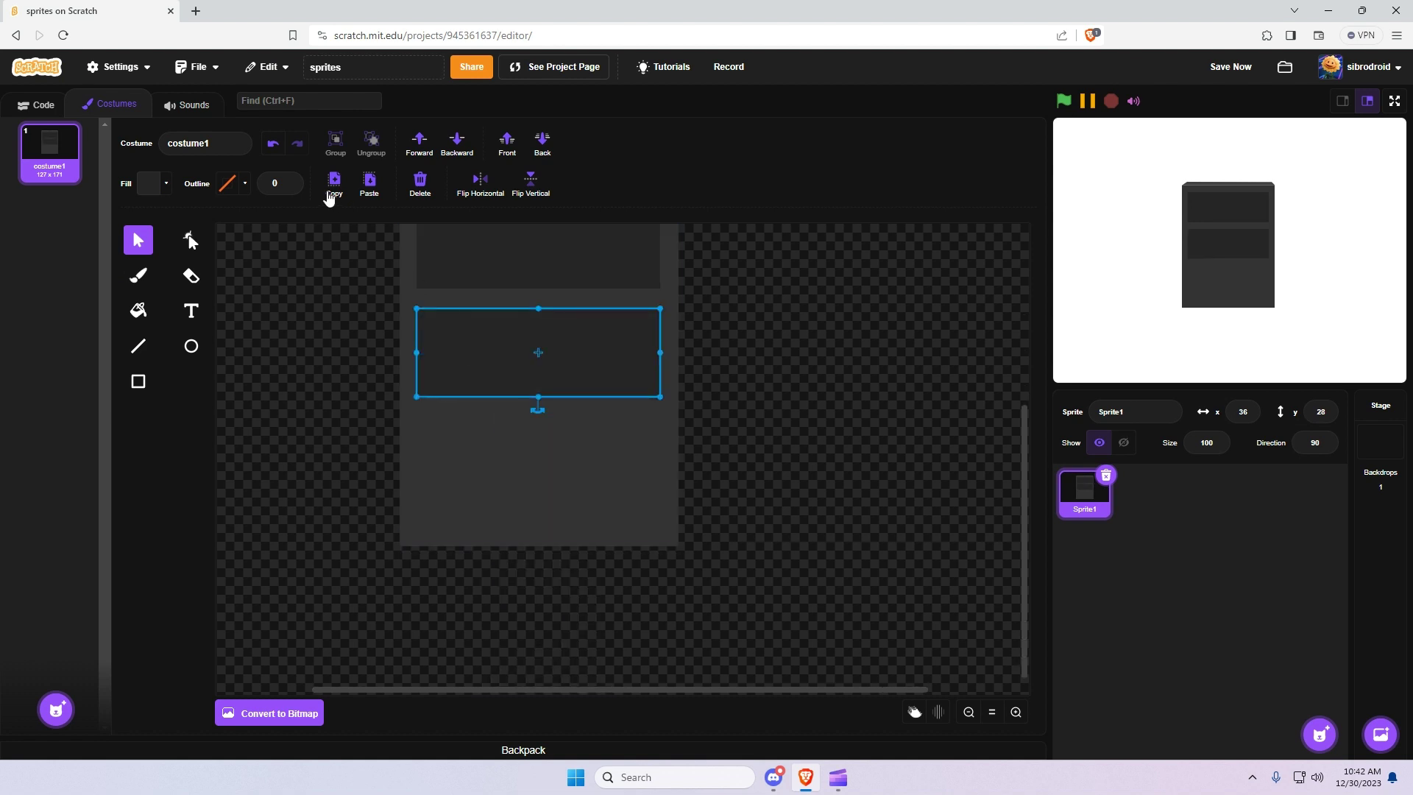
left_click(334, 184)
left_click(369, 185)
left_click_drag(538, 376, 514, 516)
left_click(512, 369)
left_click_drag(513, 369, 512, 364)
left_click(757, 410)
scroll(745, 409, "up", 3)
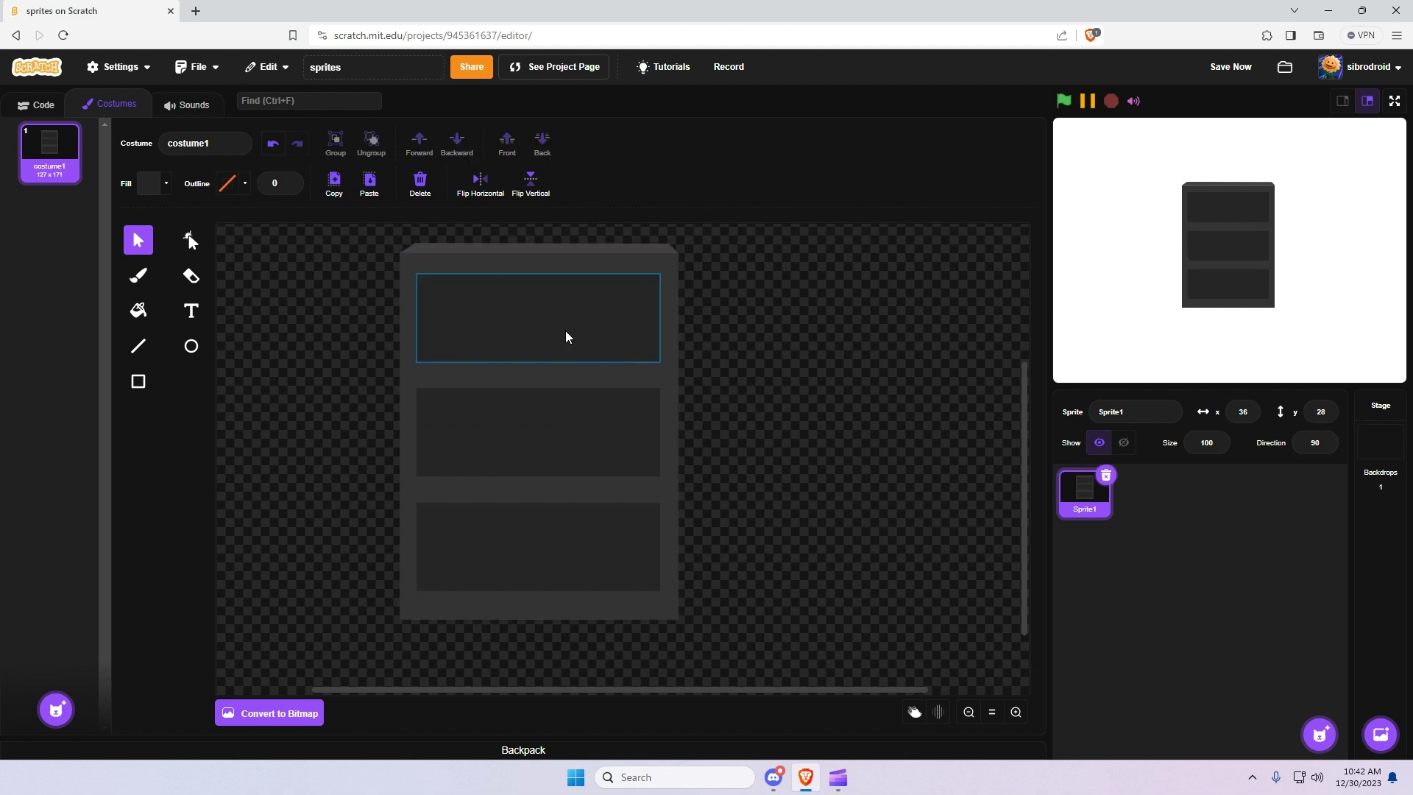
Sample the bookshelf's lighter grey and draw a thin ledge under the top panel
left_click(137, 381)
left_click(150, 184)
left_click(192, 414)
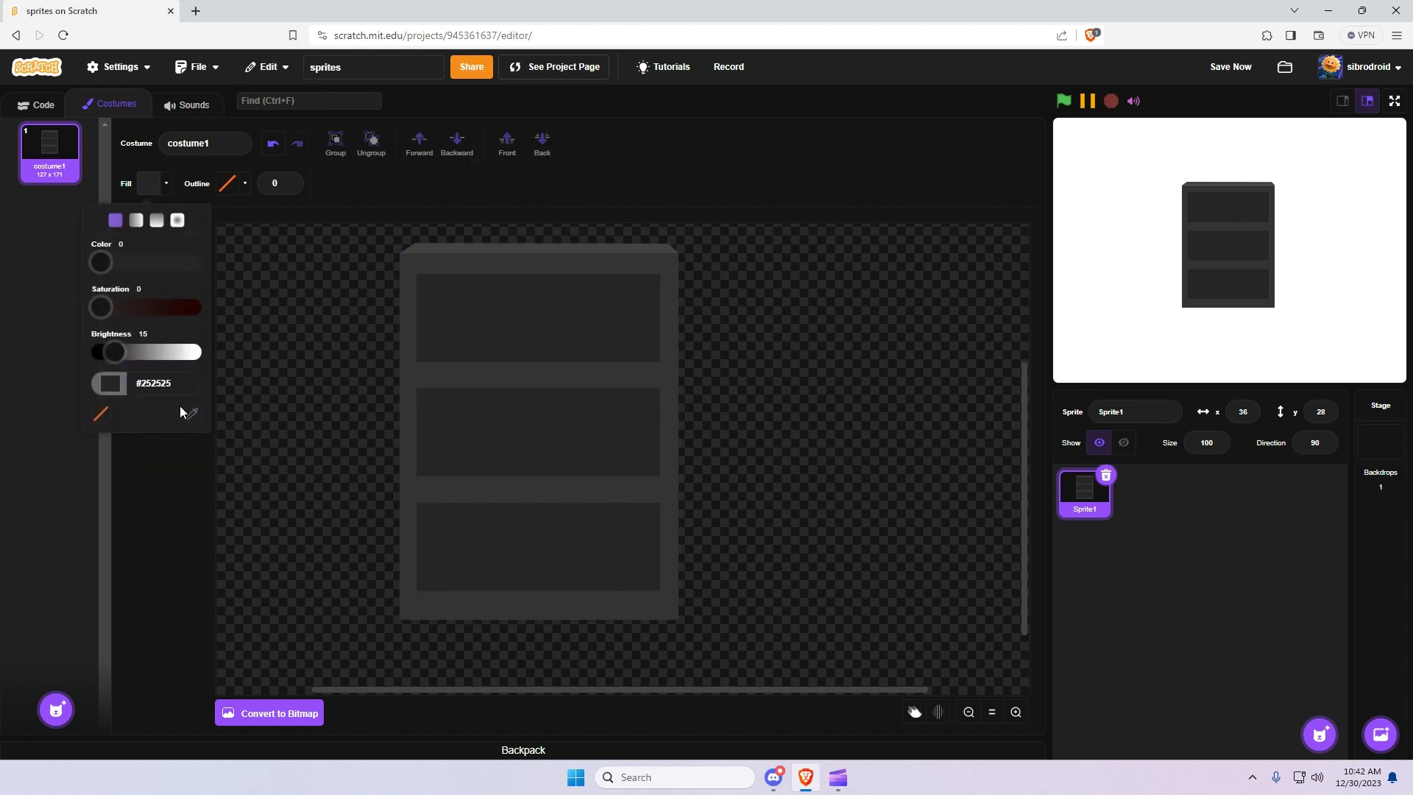
left_click(443, 254)
left_click(415, 347)
left_click_drag(418, 349, 662, 368)
left_click(773, 420)
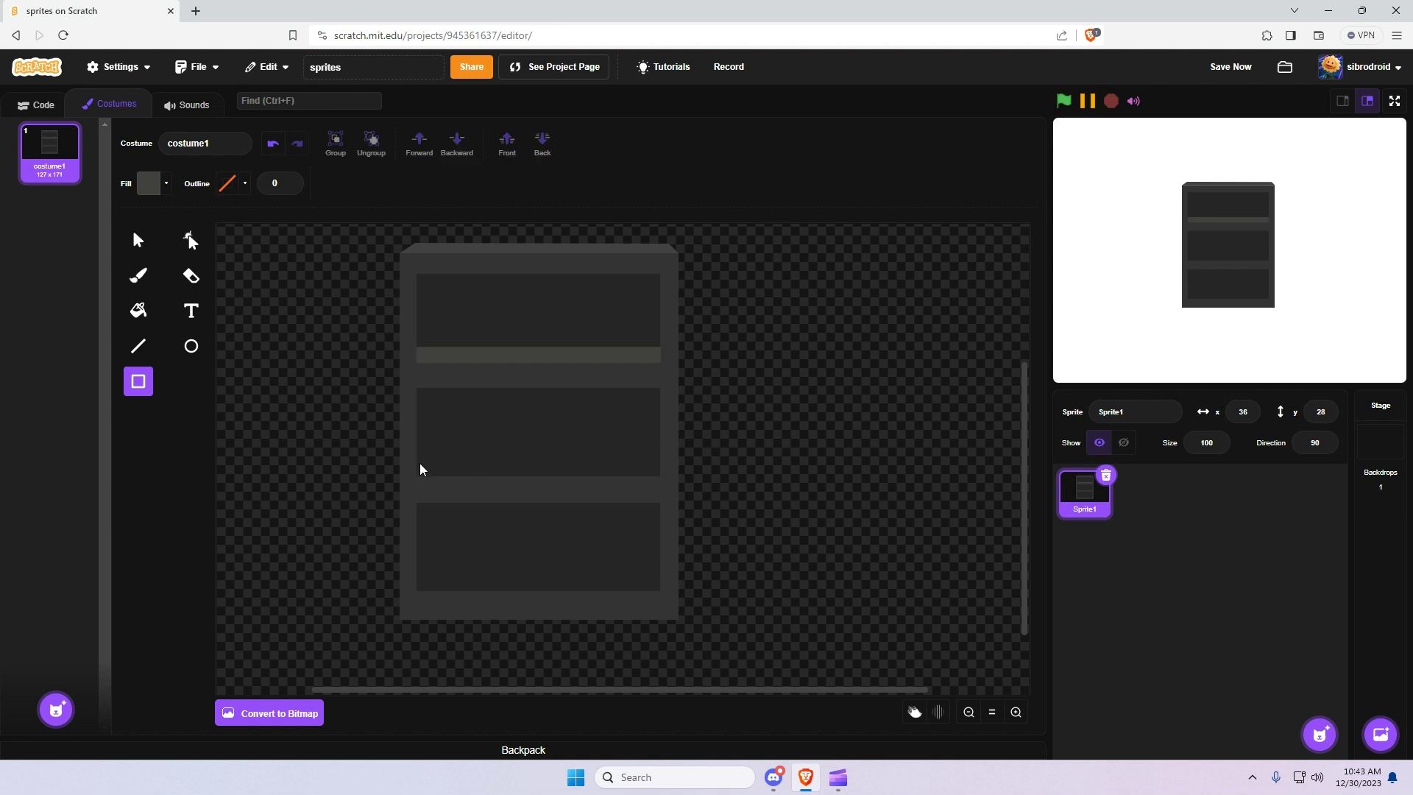
Draw matching thin ledges under the middle and bottom panels
left_click_drag(417, 468, 660, 482)
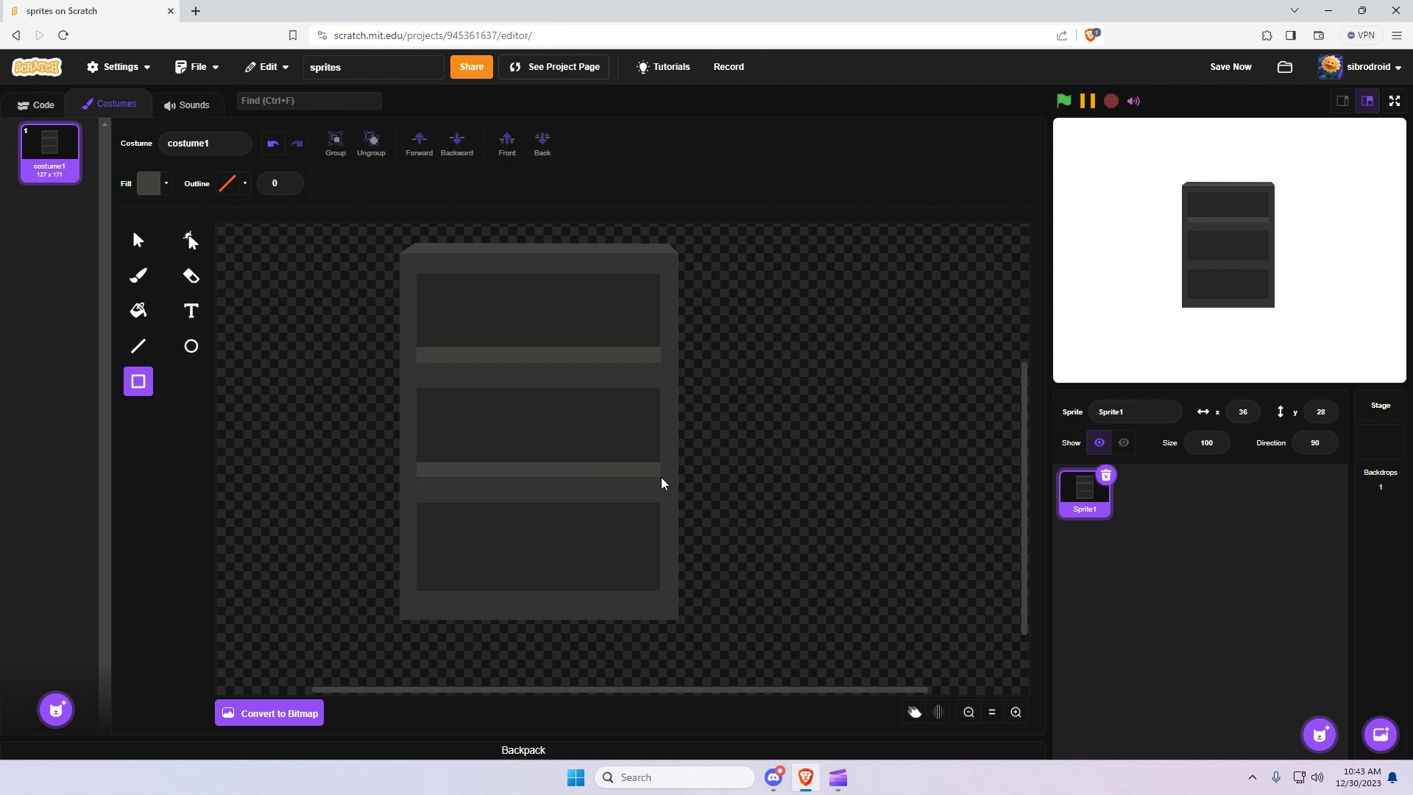
left_click_drag(663, 482, 663, 483)
left_click(787, 500)
left_click_drag(416, 585, 663, 599)
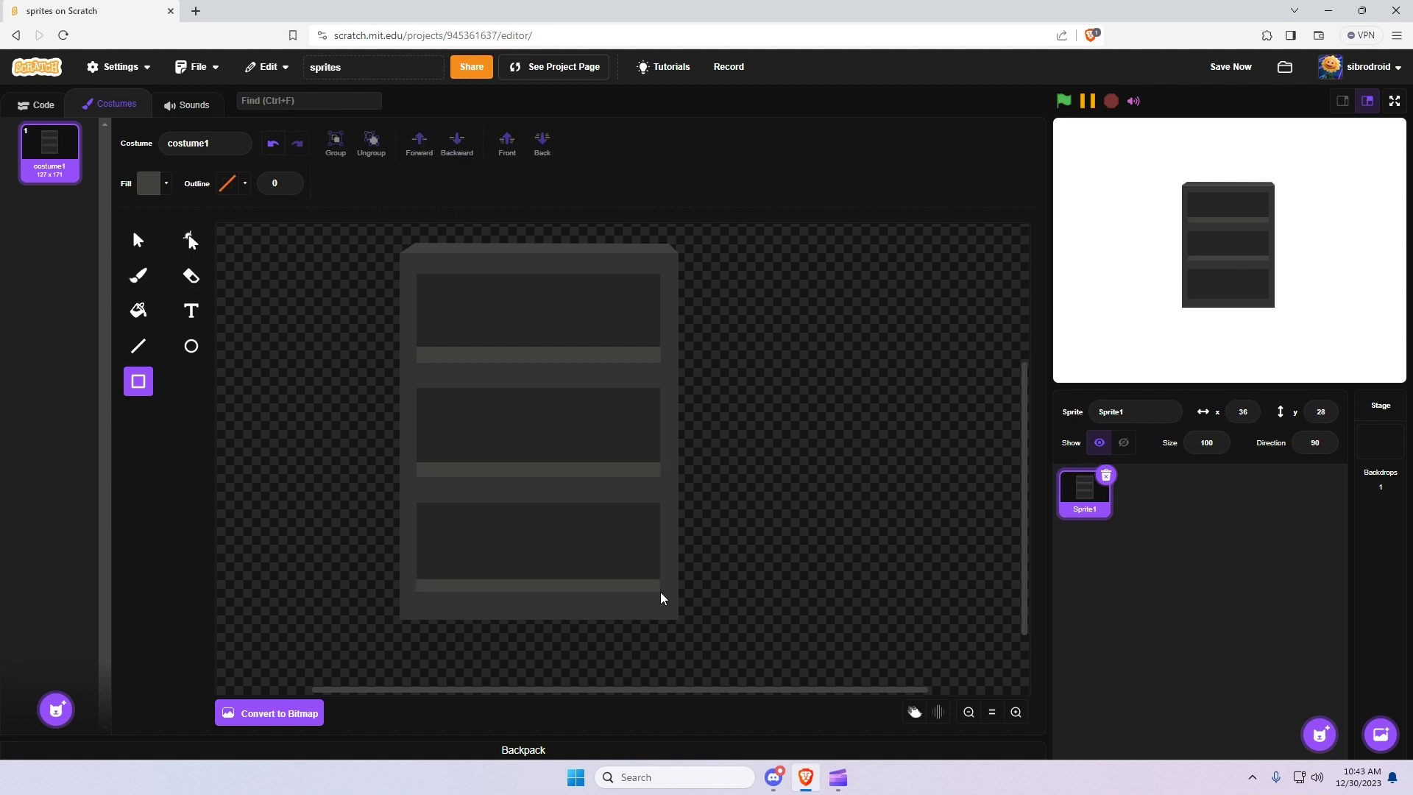
left_click_drag(660, 598, 661, 599)
left_click(769, 625)
Group all the bookshelf pieces and move the group up and right
left_click(968, 712)
left_click(137, 240)
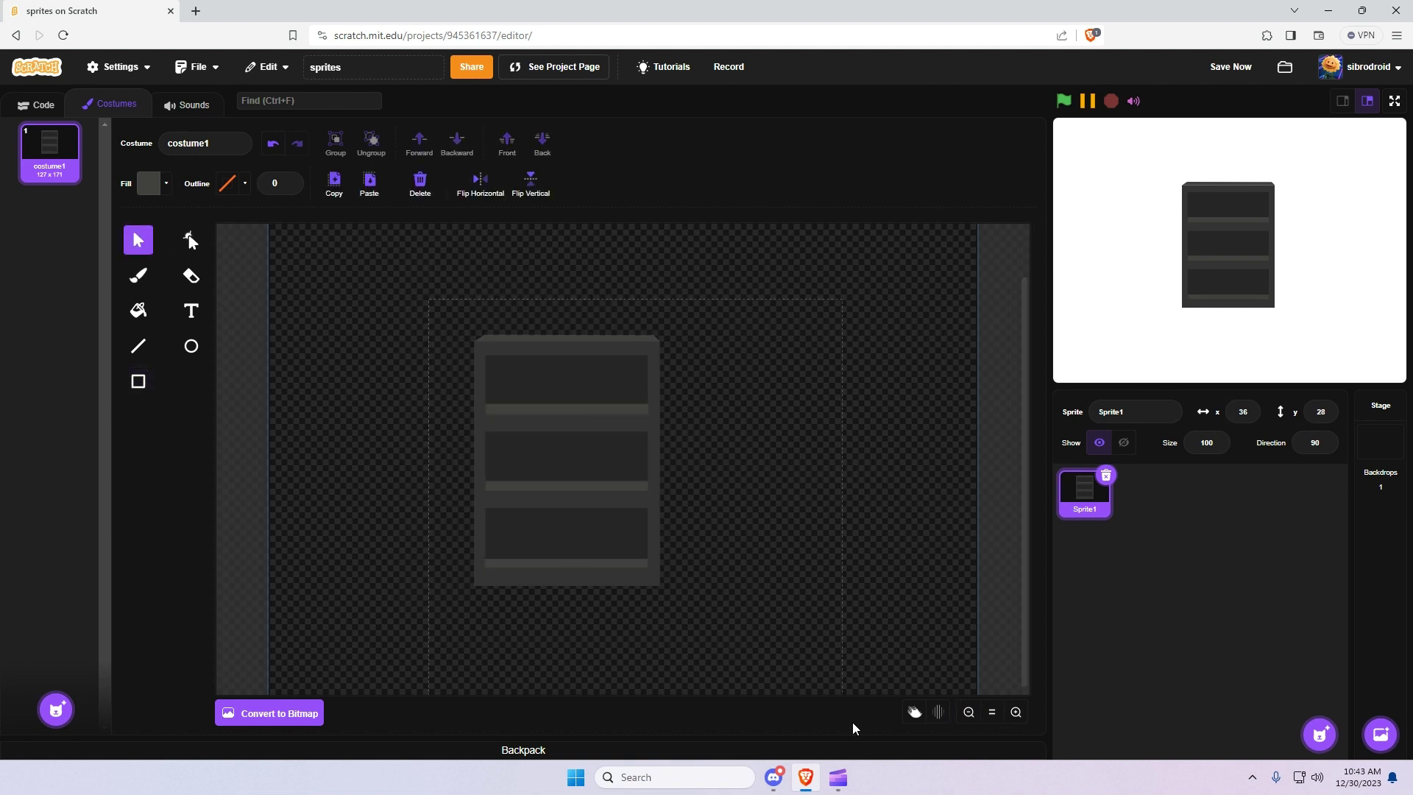
left_click_drag(773, 684, 389, 262)
left_click(335, 144)
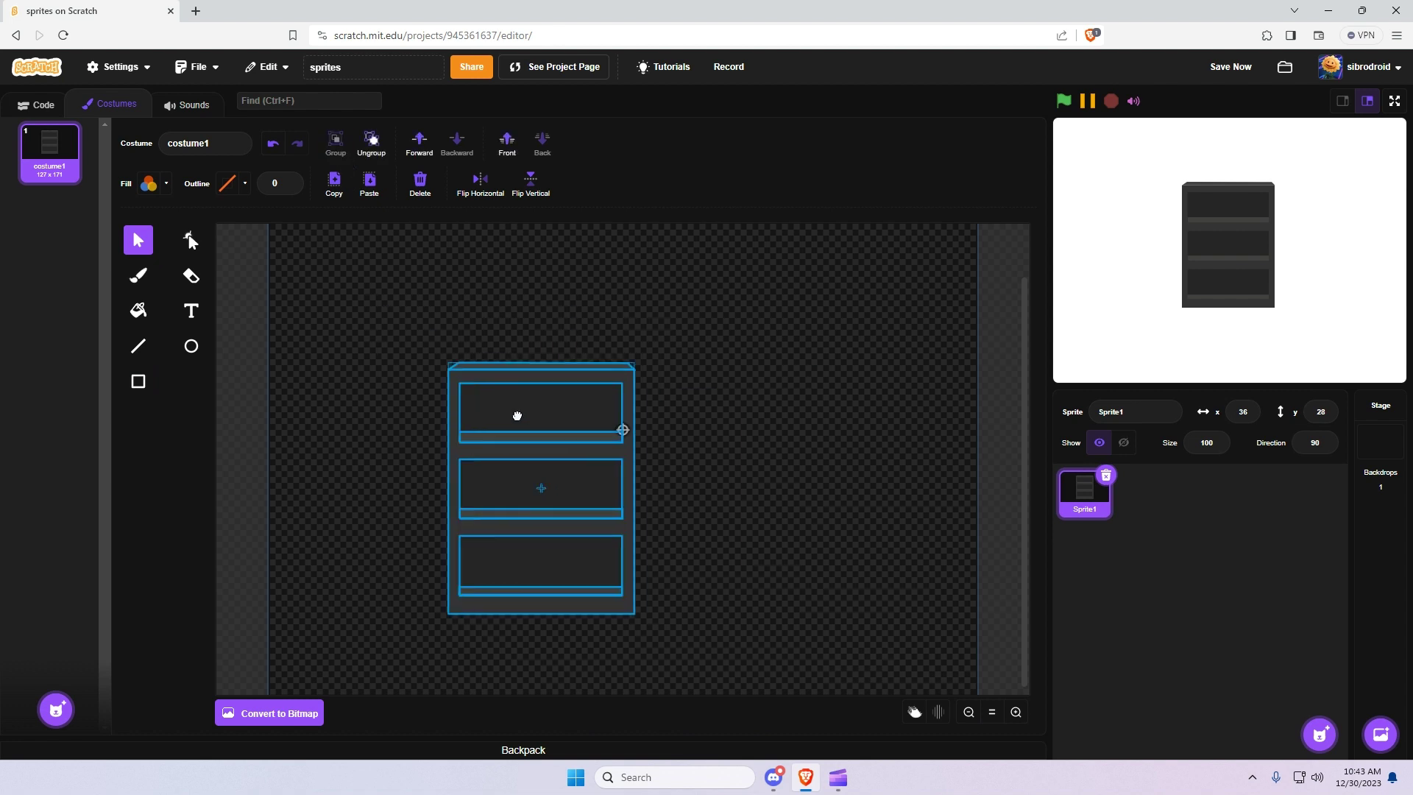
left_click_drag(574, 455, 623, 430)
Draw a grey, unsaturated back wall rectangle and shift it right
left_click_drag(579, 379, 588, 376)
left_click(765, 395)
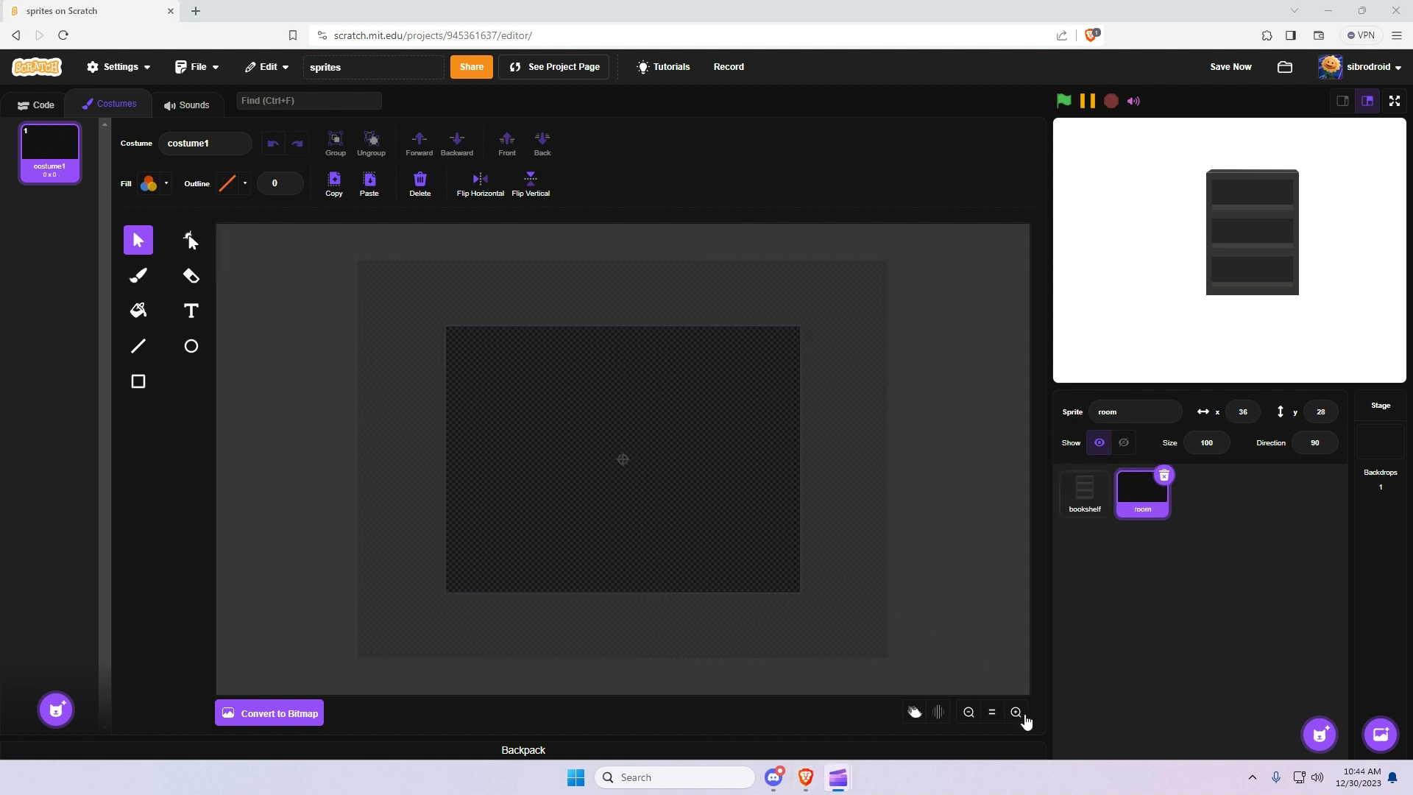
left_click(148, 183)
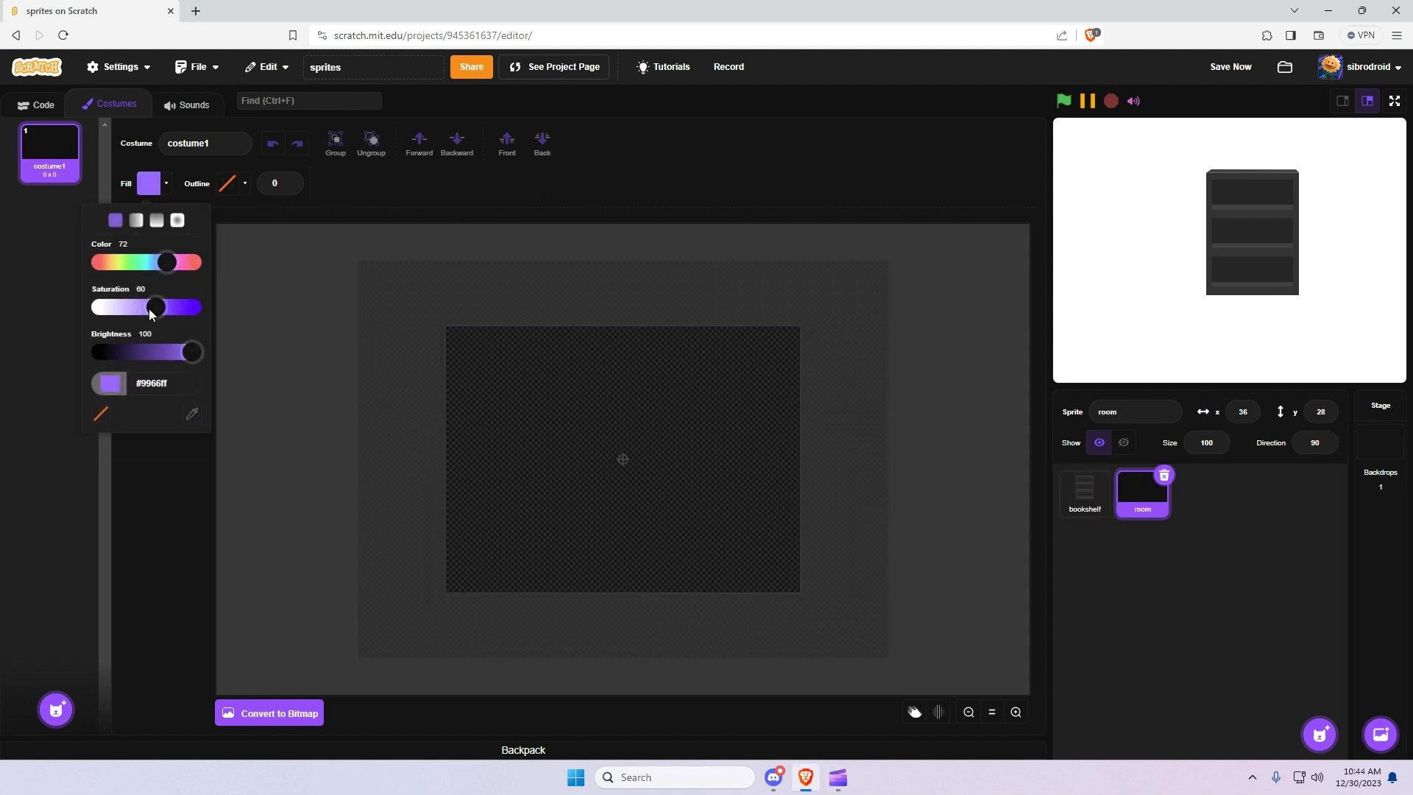
left_click_drag(155, 309, 72, 304)
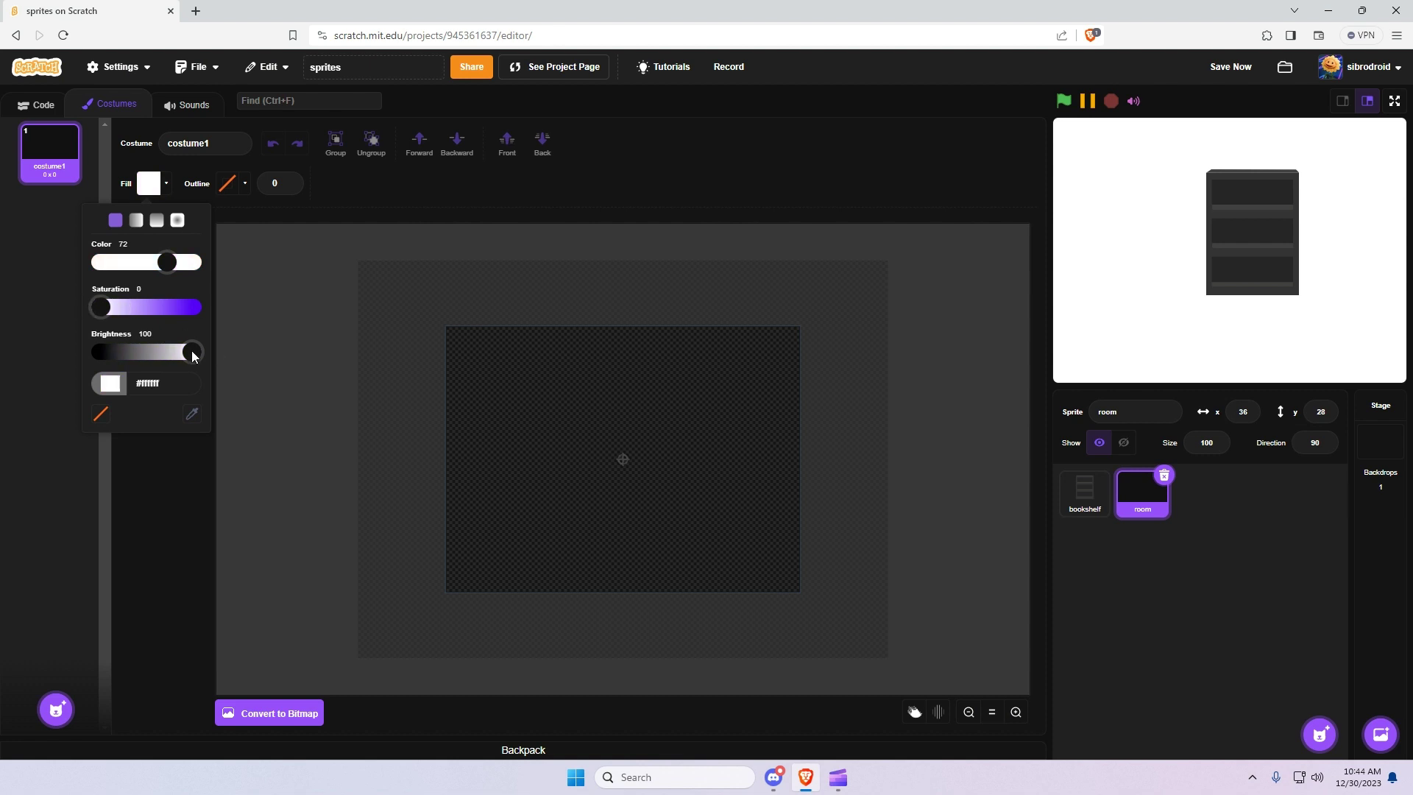
left_click_drag(192, 353, 124, 351)
left_click_drag(475, 370, 708, 540)
left_click_drag(618, 459, 644, 458)
left_click(938, 331)
left_click(989, 713)
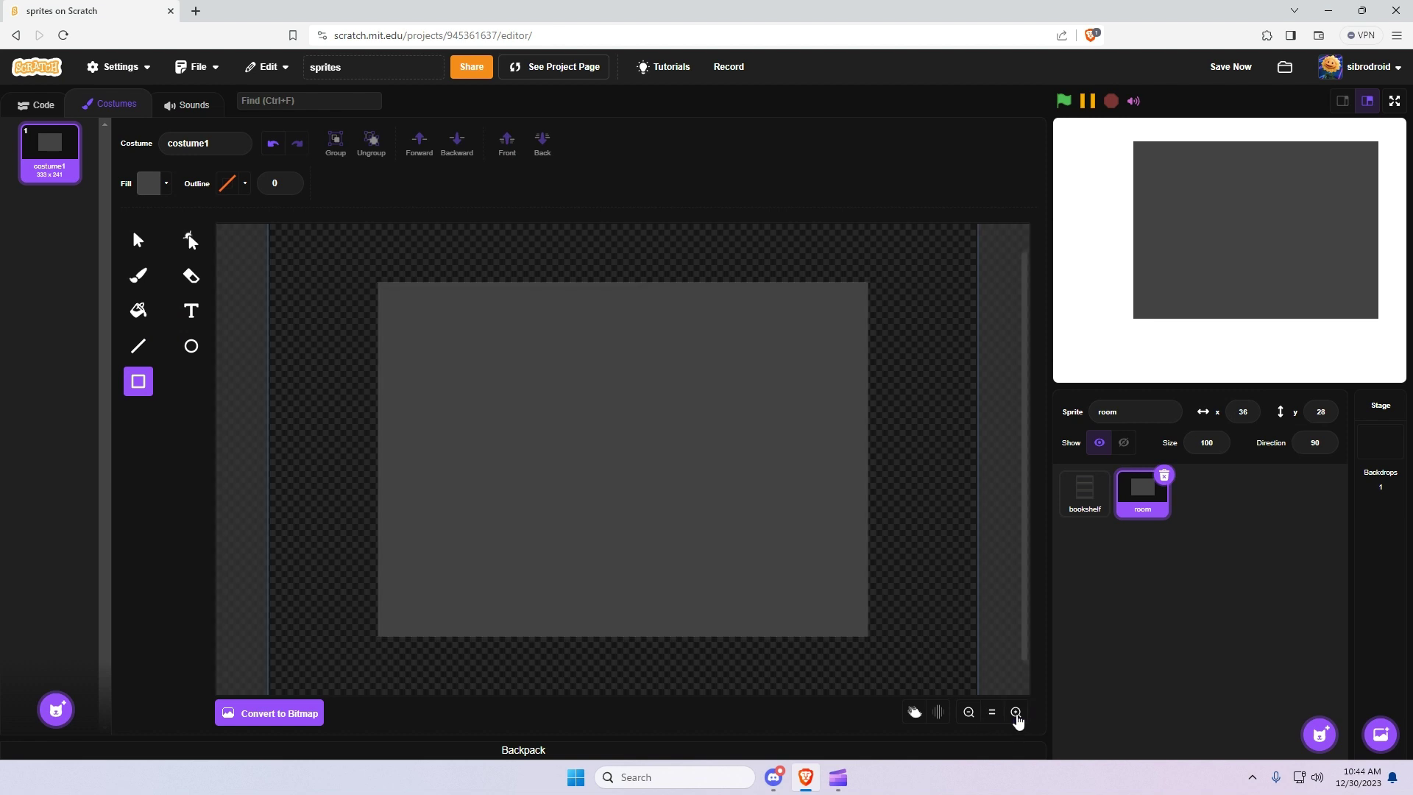
Make the back wall taller and lower it slightly
left_click(138, 240)
left_click(445, 406)
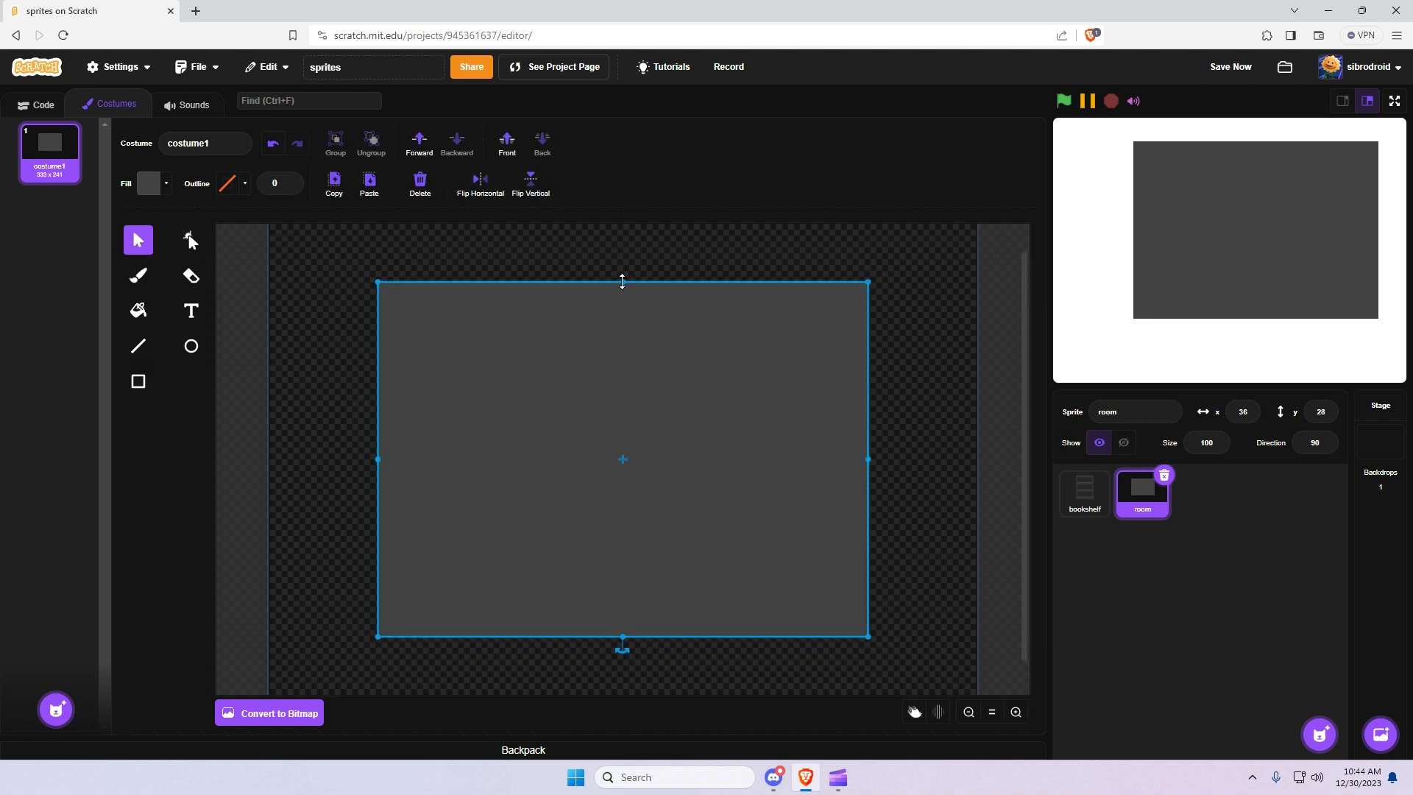
left_click_drag(622, 282, 622, 227)
left_click_drag(667, 378, 667, 406)
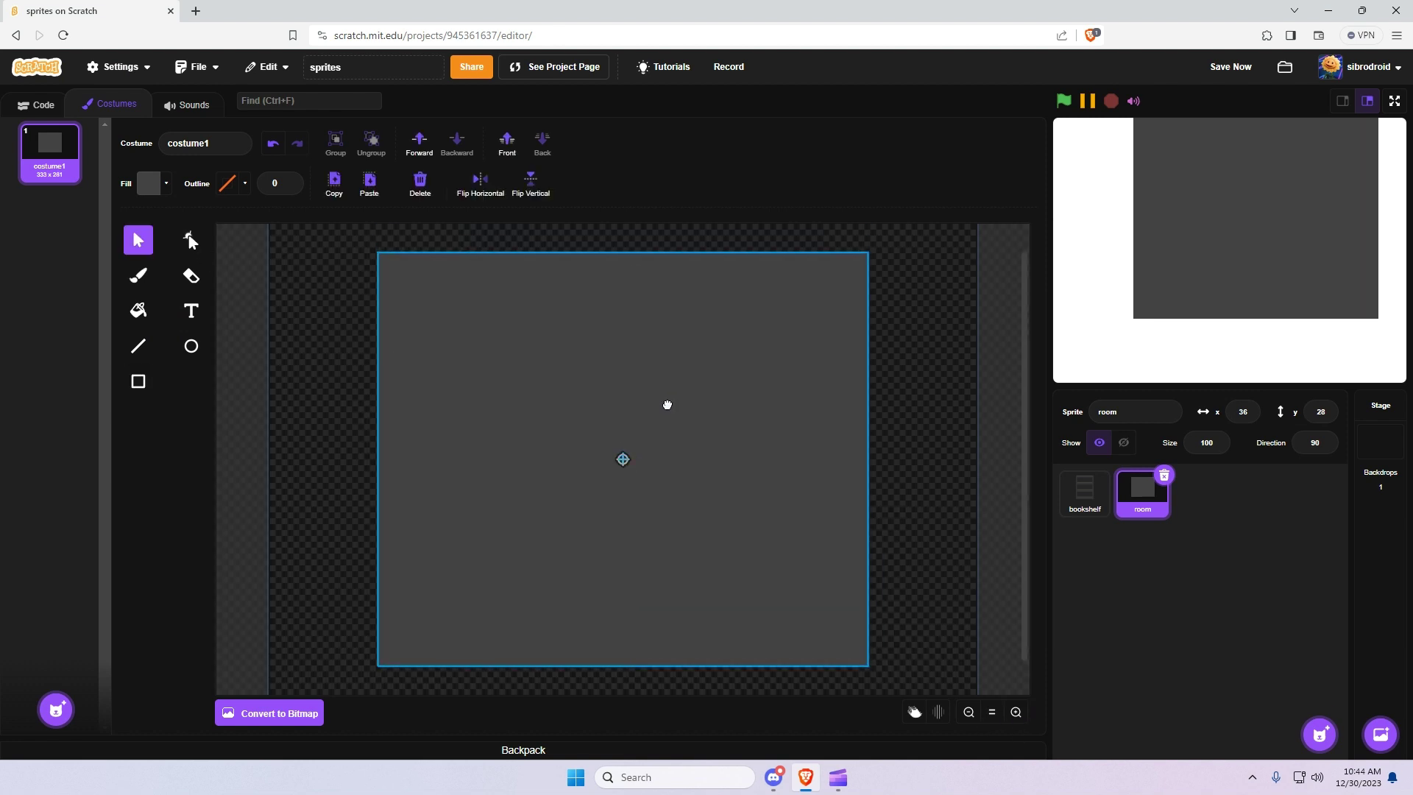
left_click(340, 351)
left_click(969, 712)
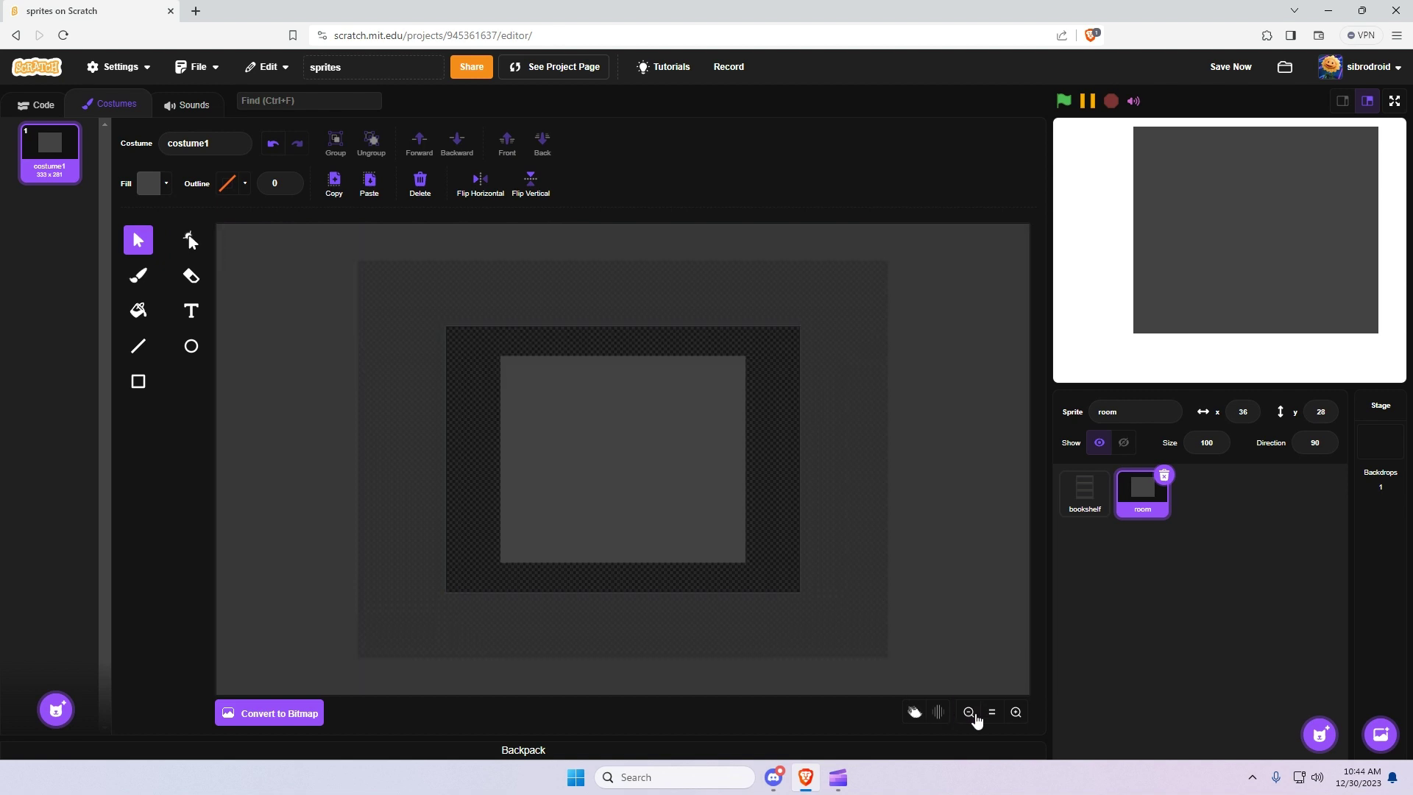
Draw a darker grey rectangle for the left wall
left_click(148, 184)
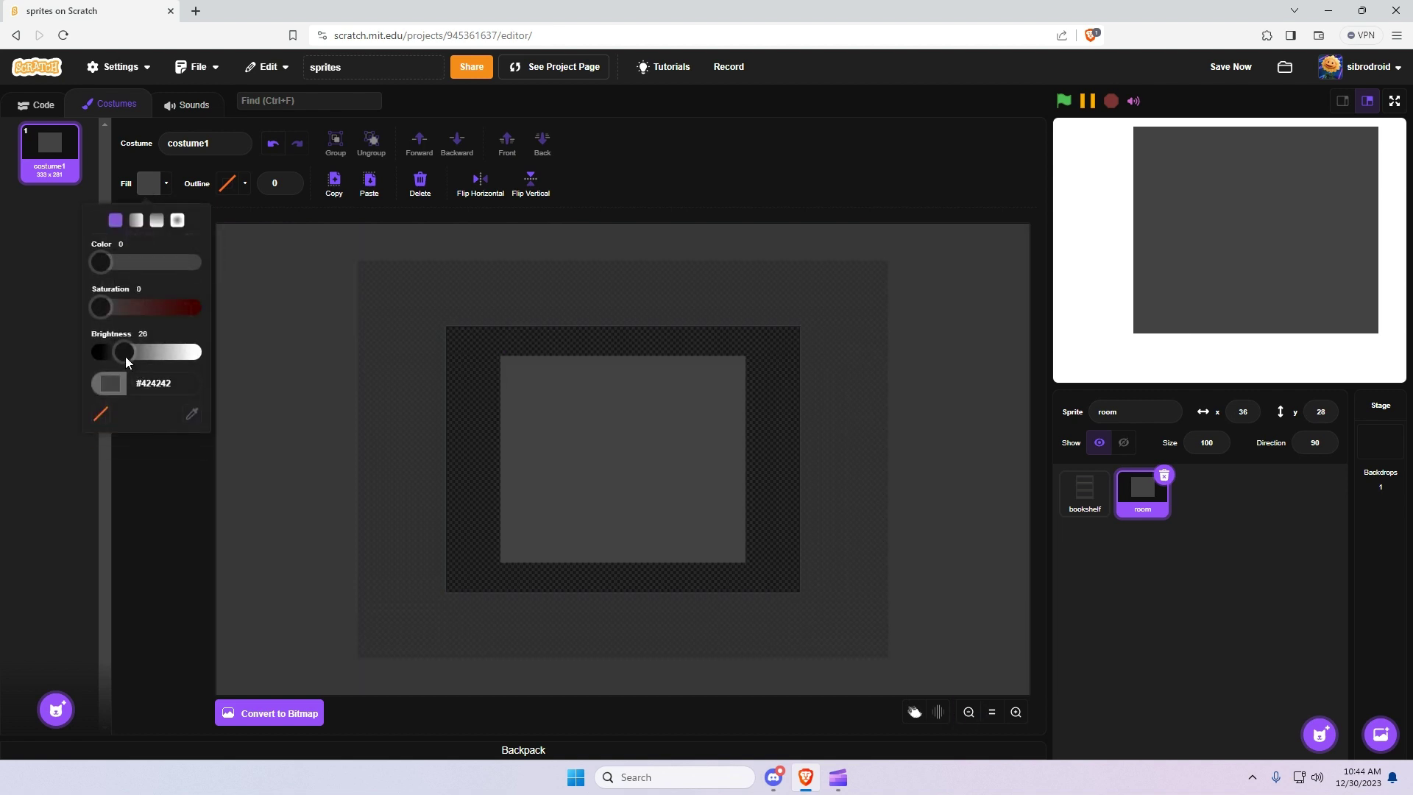
left_click_drag(128, 354, 119, 354)
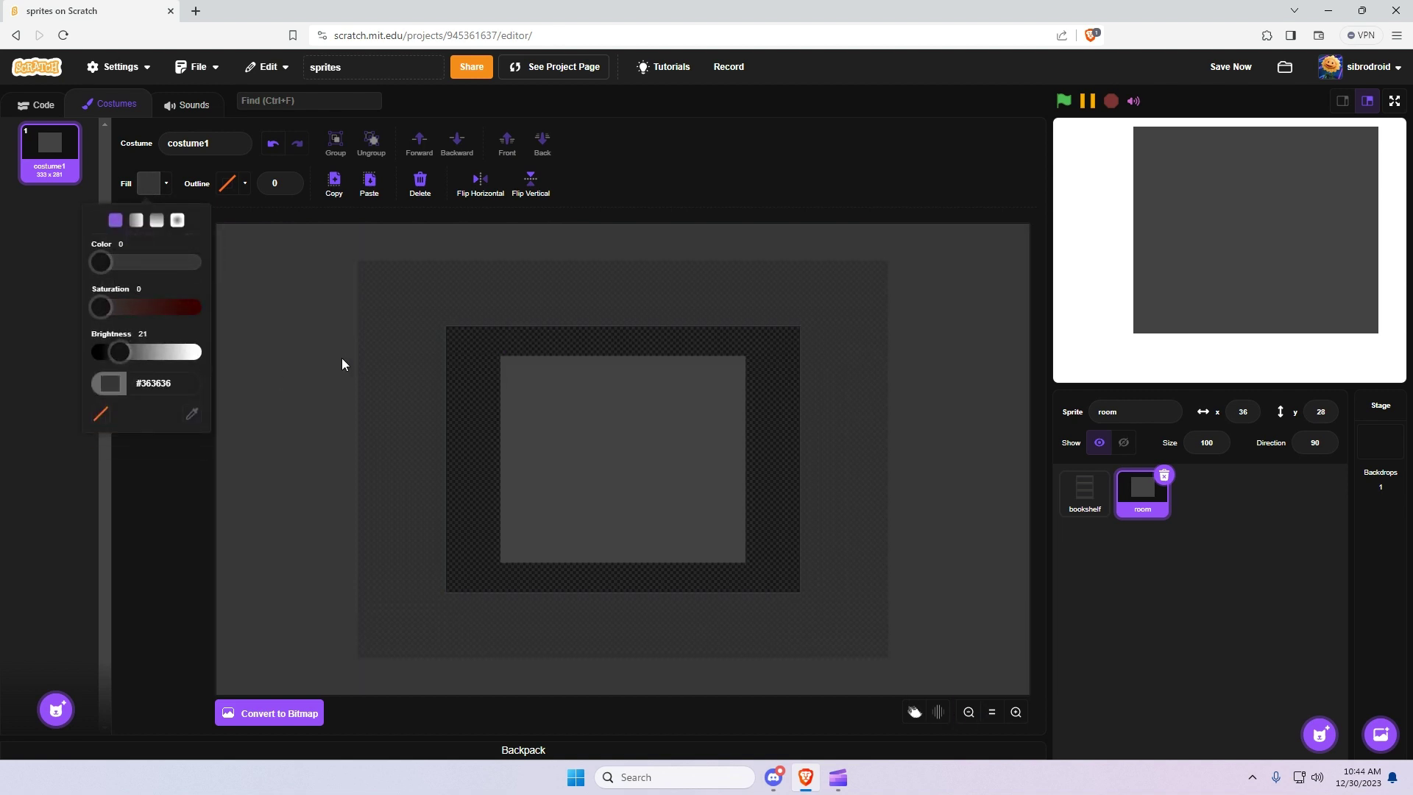
left_click(356, 342)
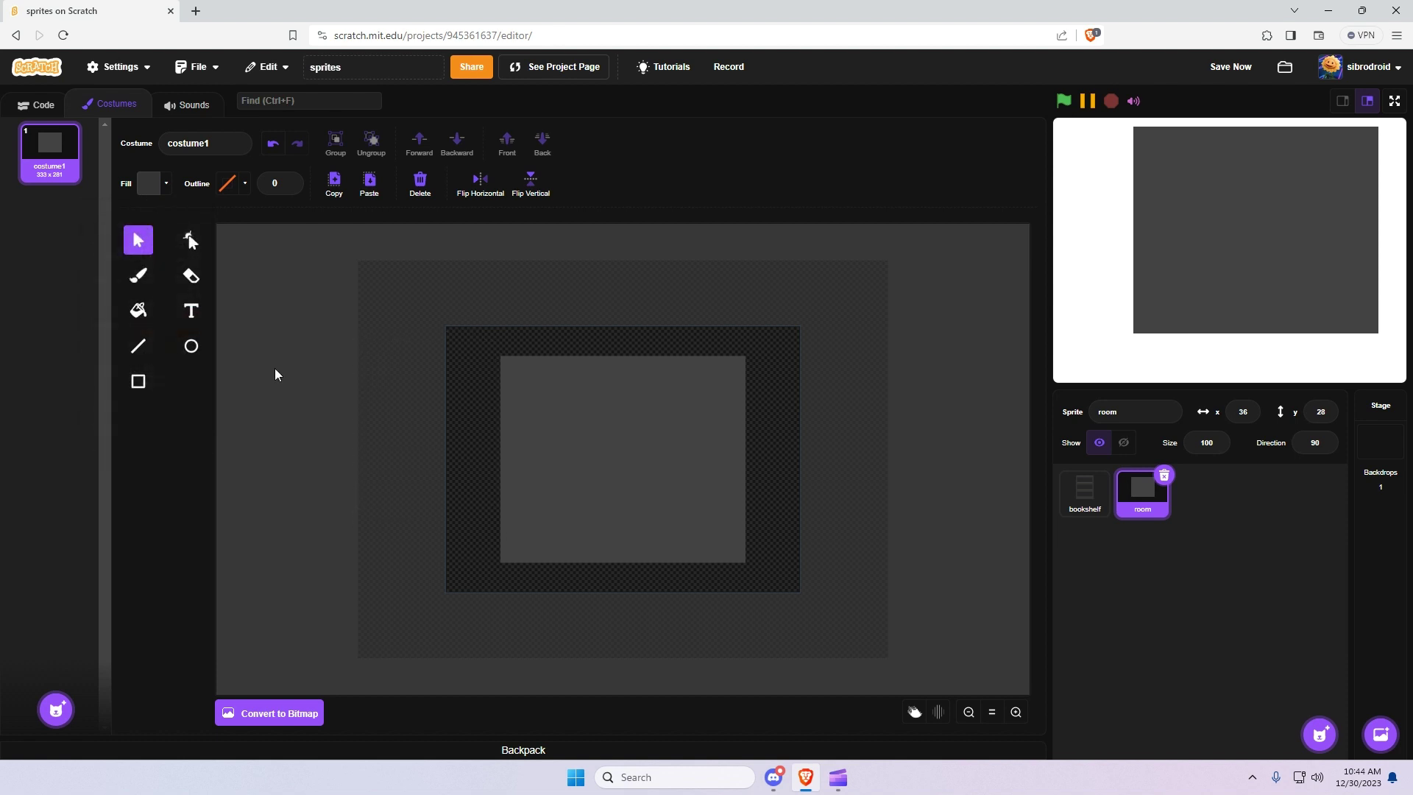
left_click(138, 381)
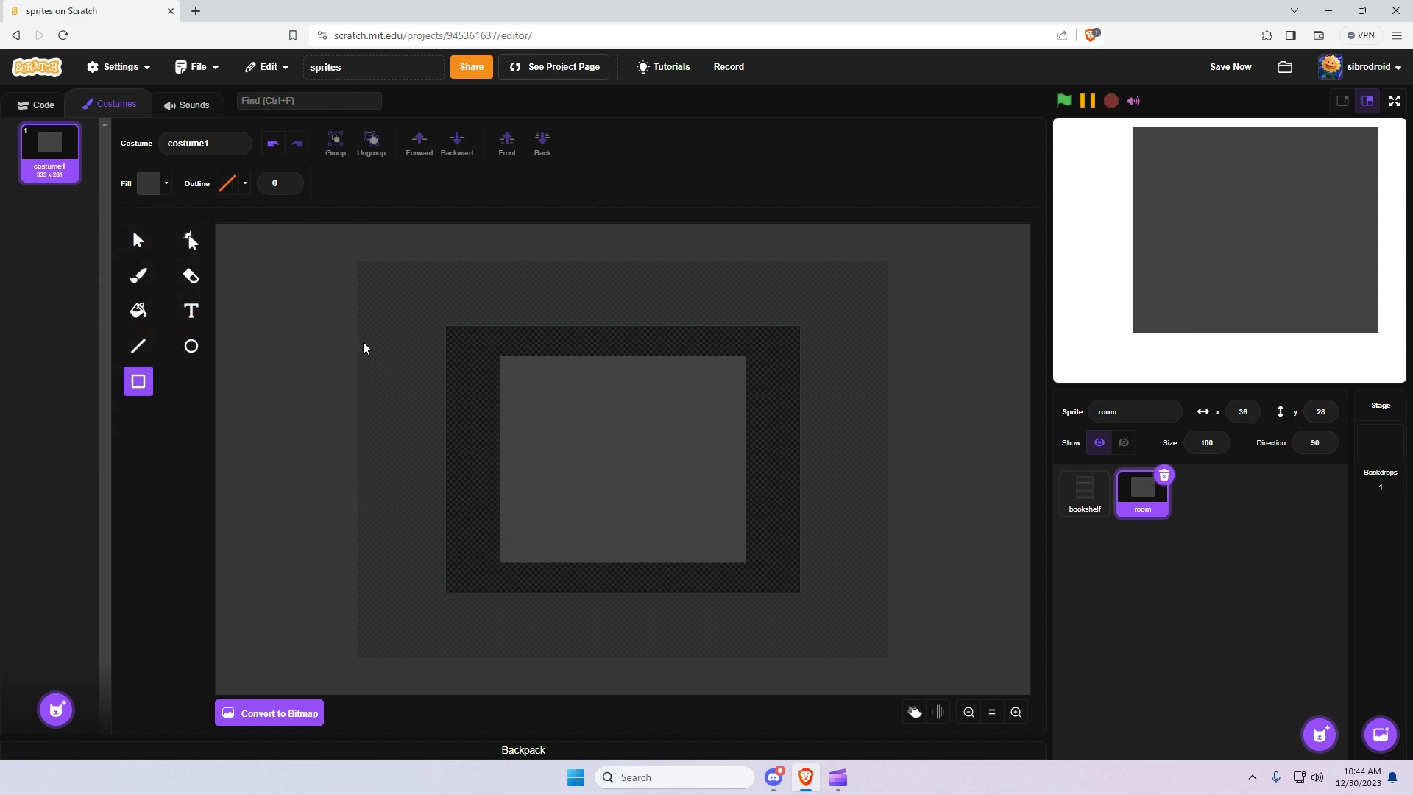
left_click_drag(447, 335, 499, 584)
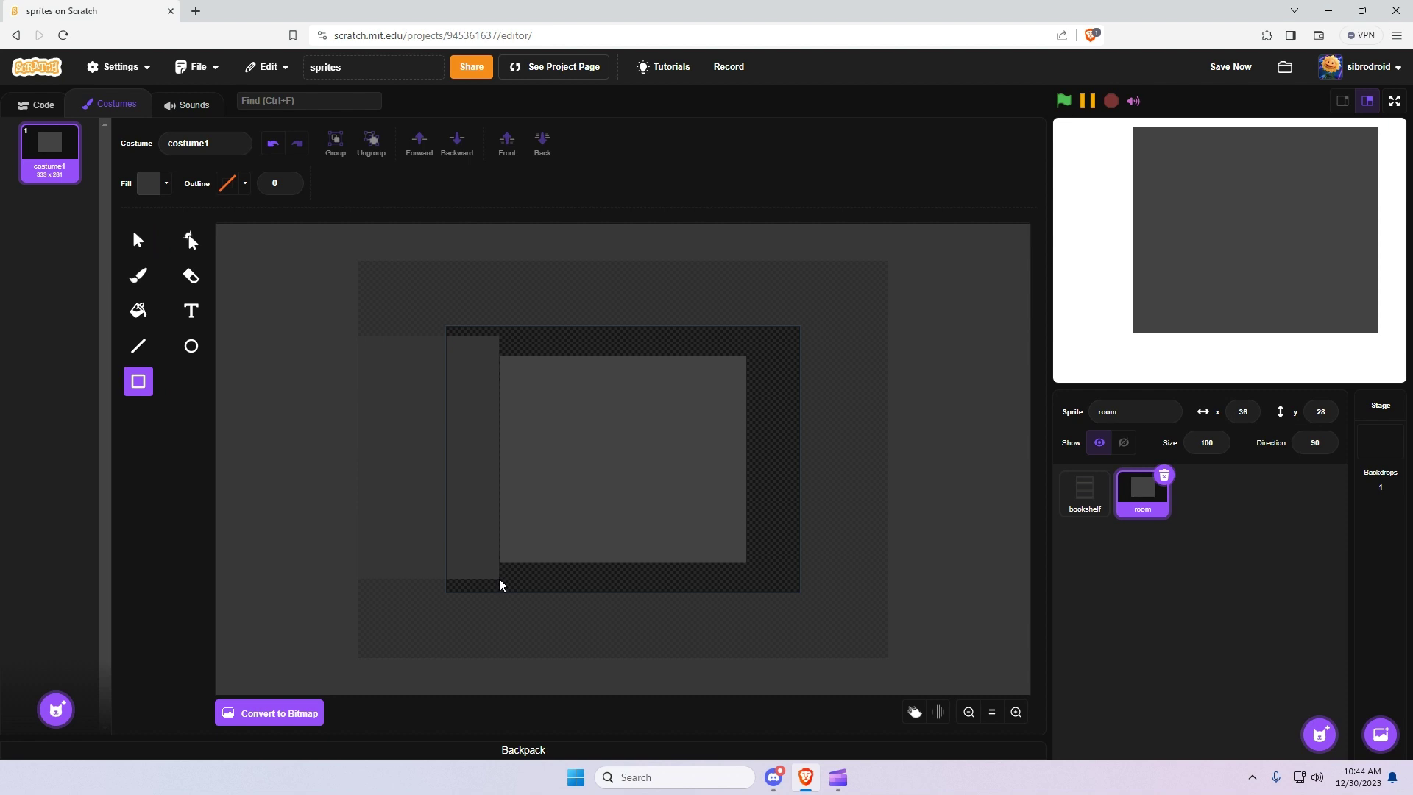
left_click_drag(500, 584, 500, 583)
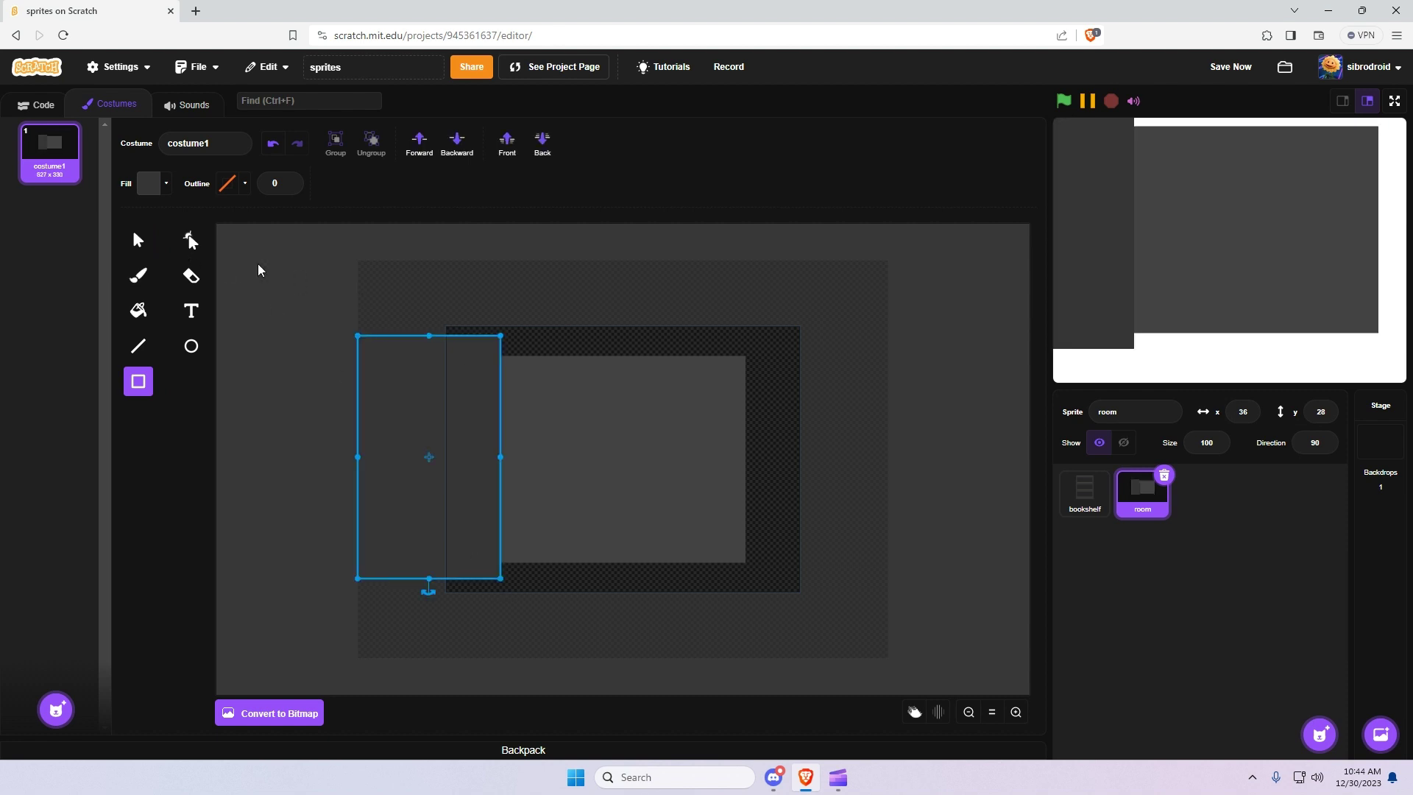
Reshape the left wall into a slanted perspective trapezoid
left_click(190, 241)
left_click_drag(500, 337, 503, 361)
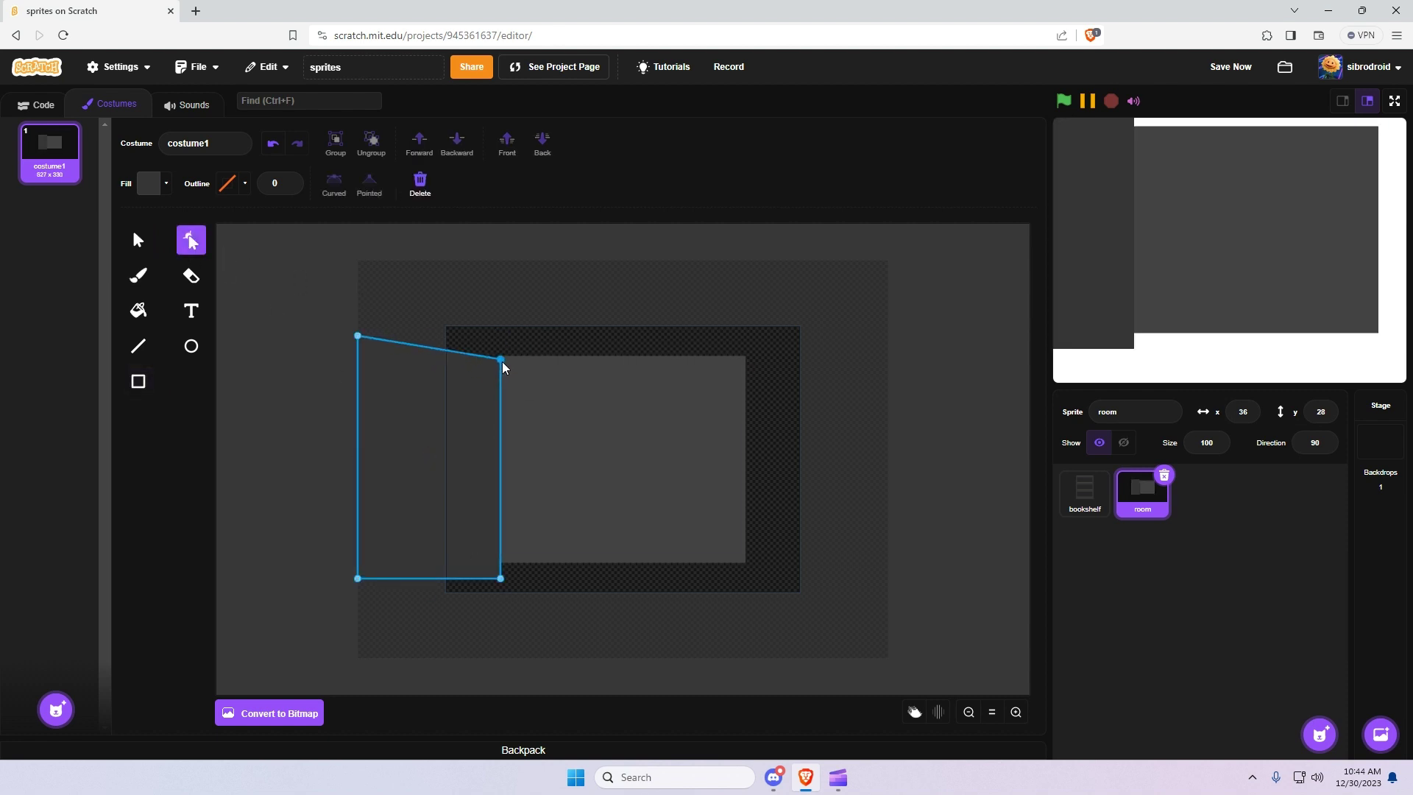
left_click_drag(501, 577, 505, 568)
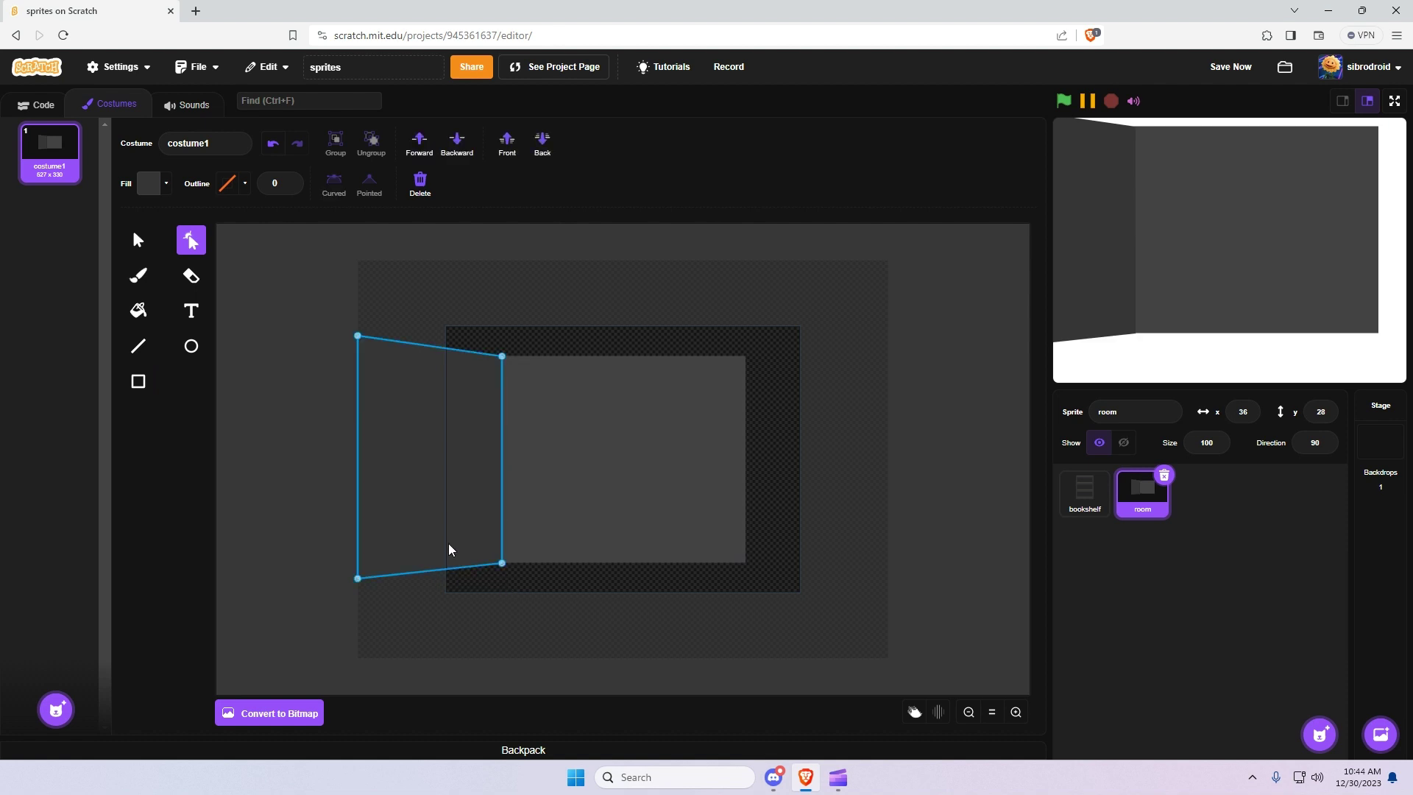
left_click_drag(358, 580, 356, 657)
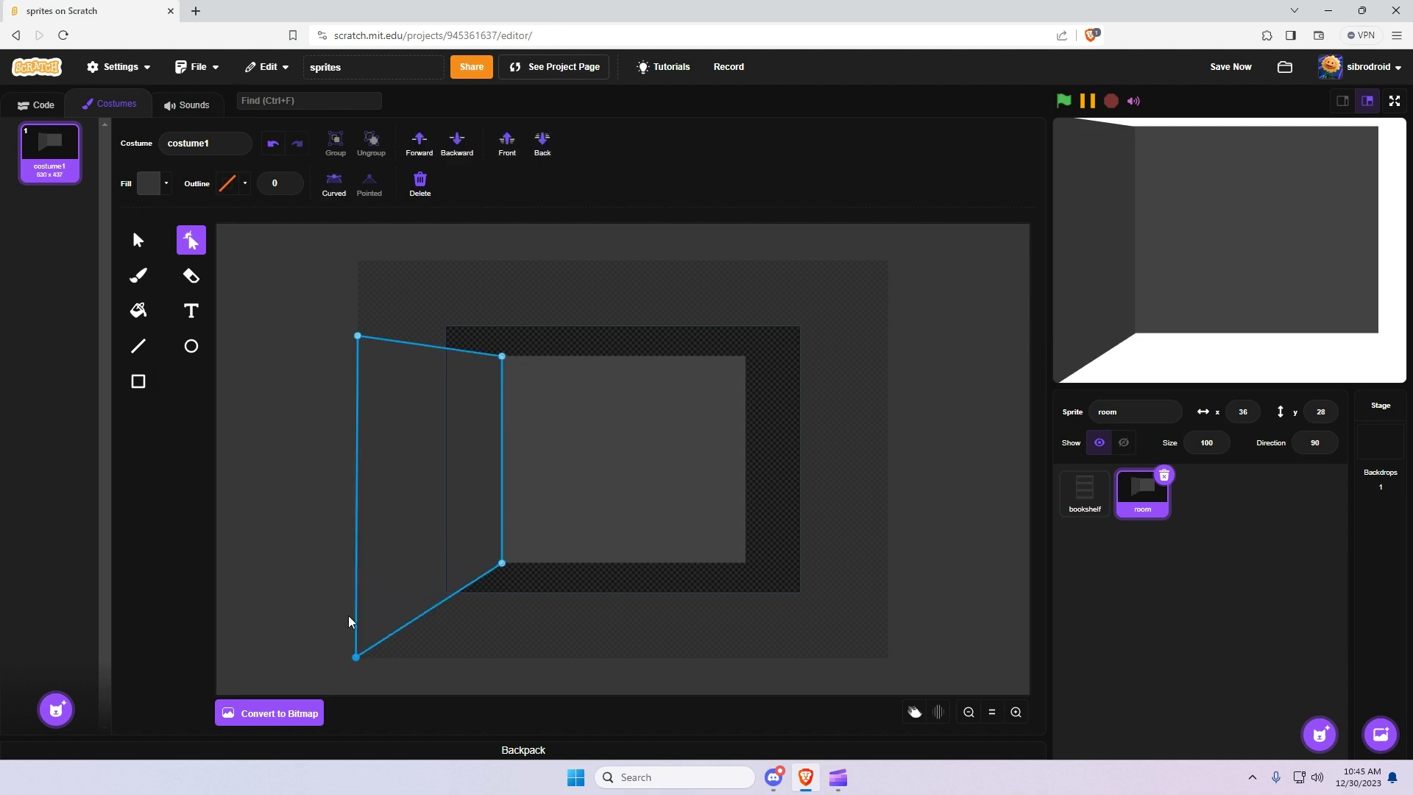
left_click_drag(357, 339, 355, 255)
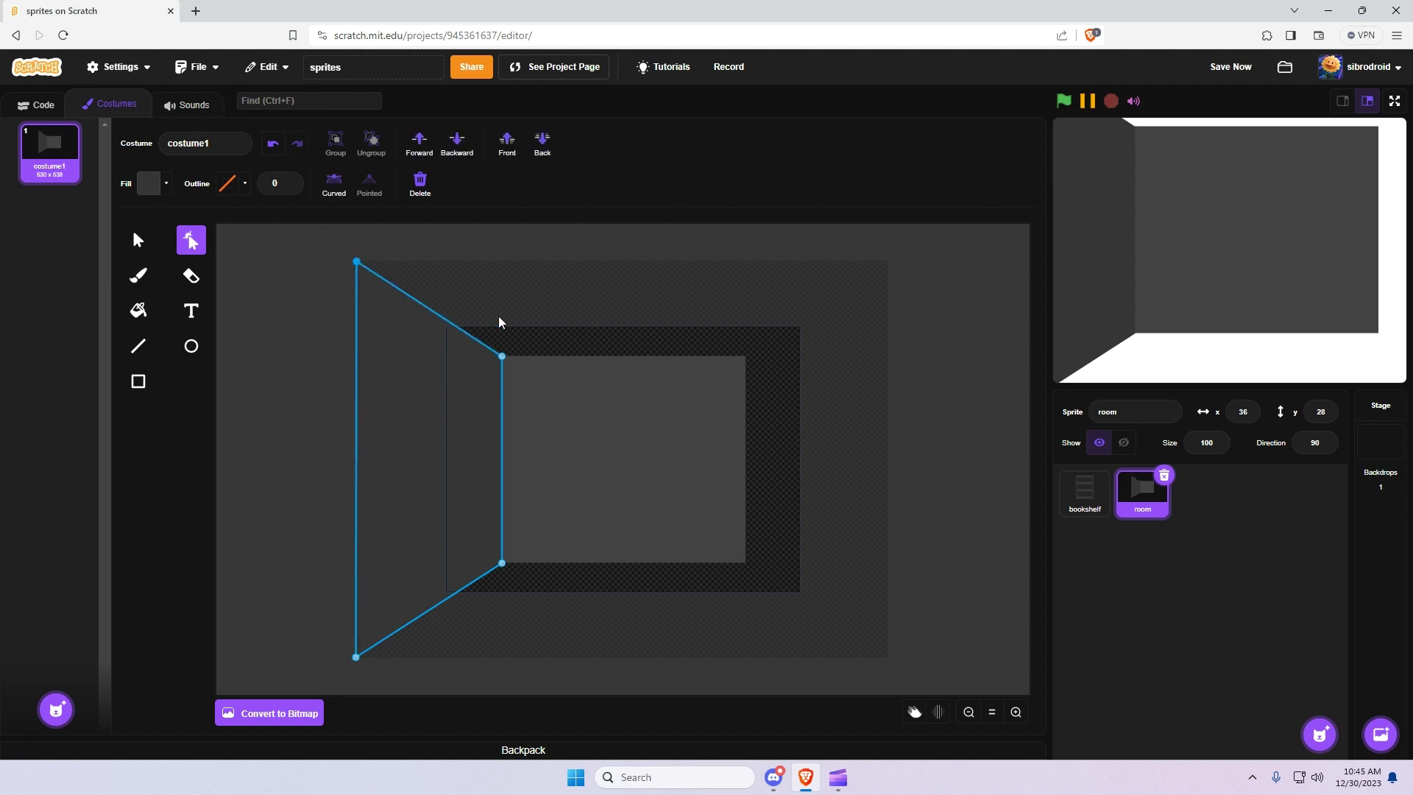
left_click(613, 414)
Copy the left wall and place a flipped copy on the right side
left_click(137, 240)
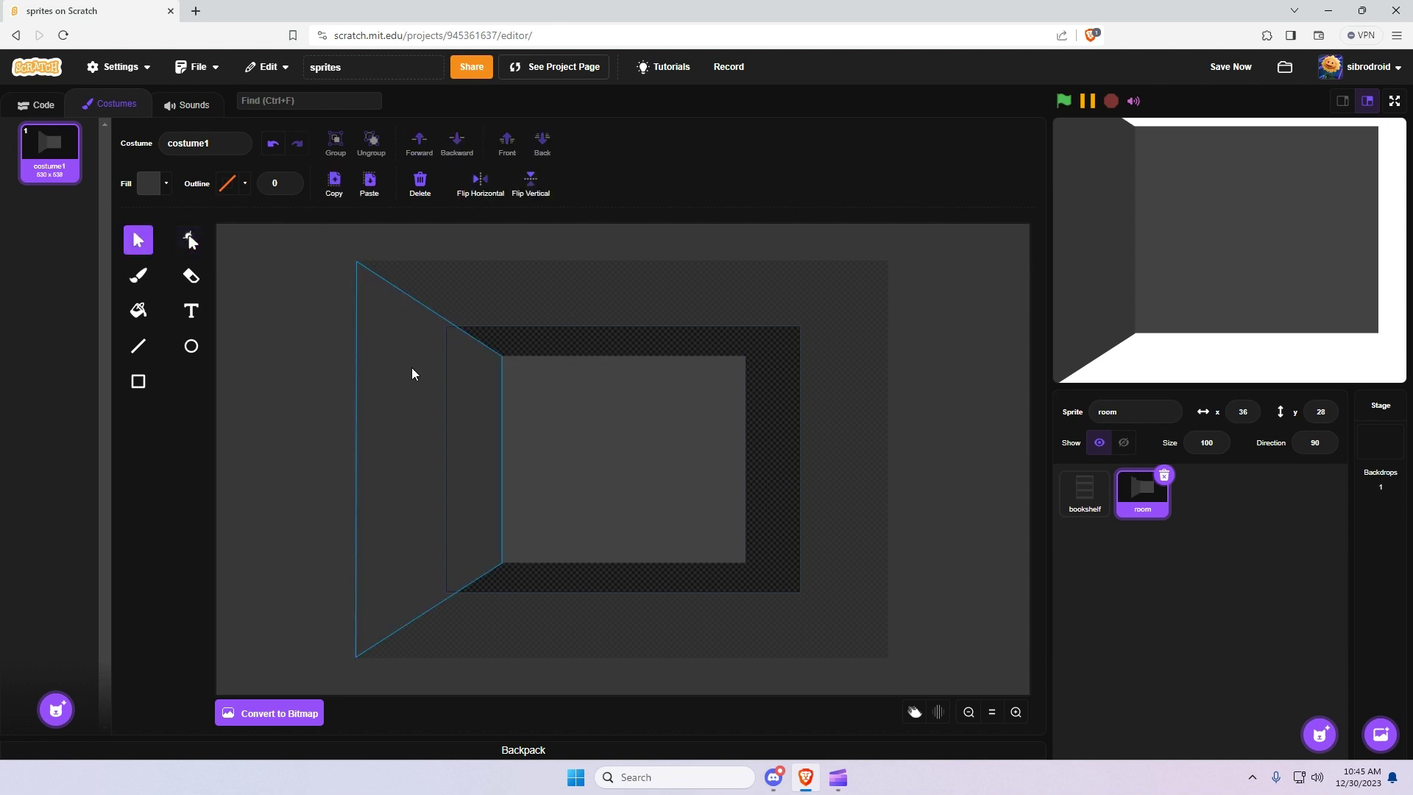
left_click(412, 367)
left_click(383, 185)
left_click(480, 185)
mouse_move(441, 337)
left_mouse_down()
mouse_move(822, 414)
mouse_move(817, 402)
left_mouse_up()
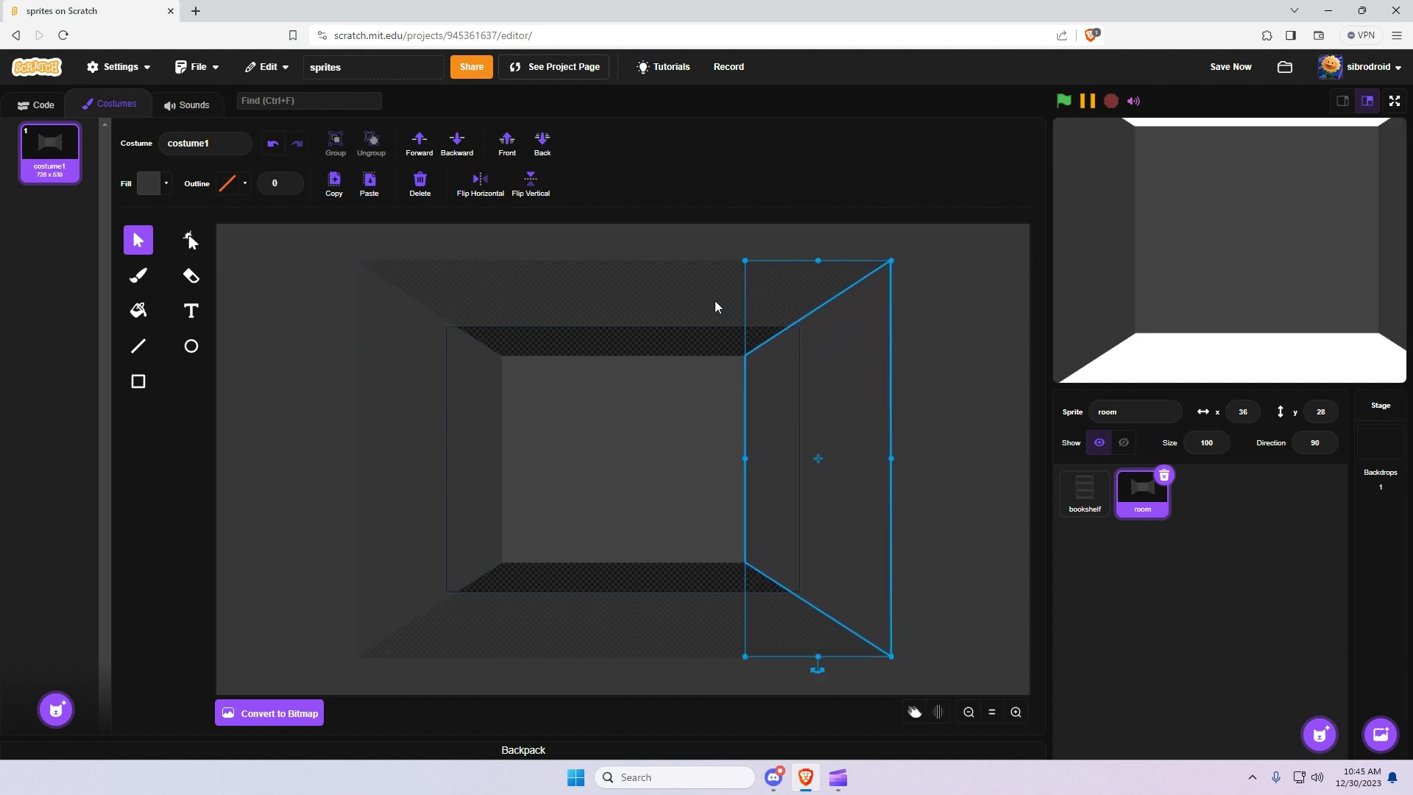
left_click(883, 454)
Darken the rectangle fill further for the ceiling
left_click(138, 381)
left_click(155, 184)
left_click_drag(117, 355, 110, 355)
Draw a dark ceiling rectangle across the top of the room
left_click_drag(358, 263, 913, 363)
left_click(507, 143)
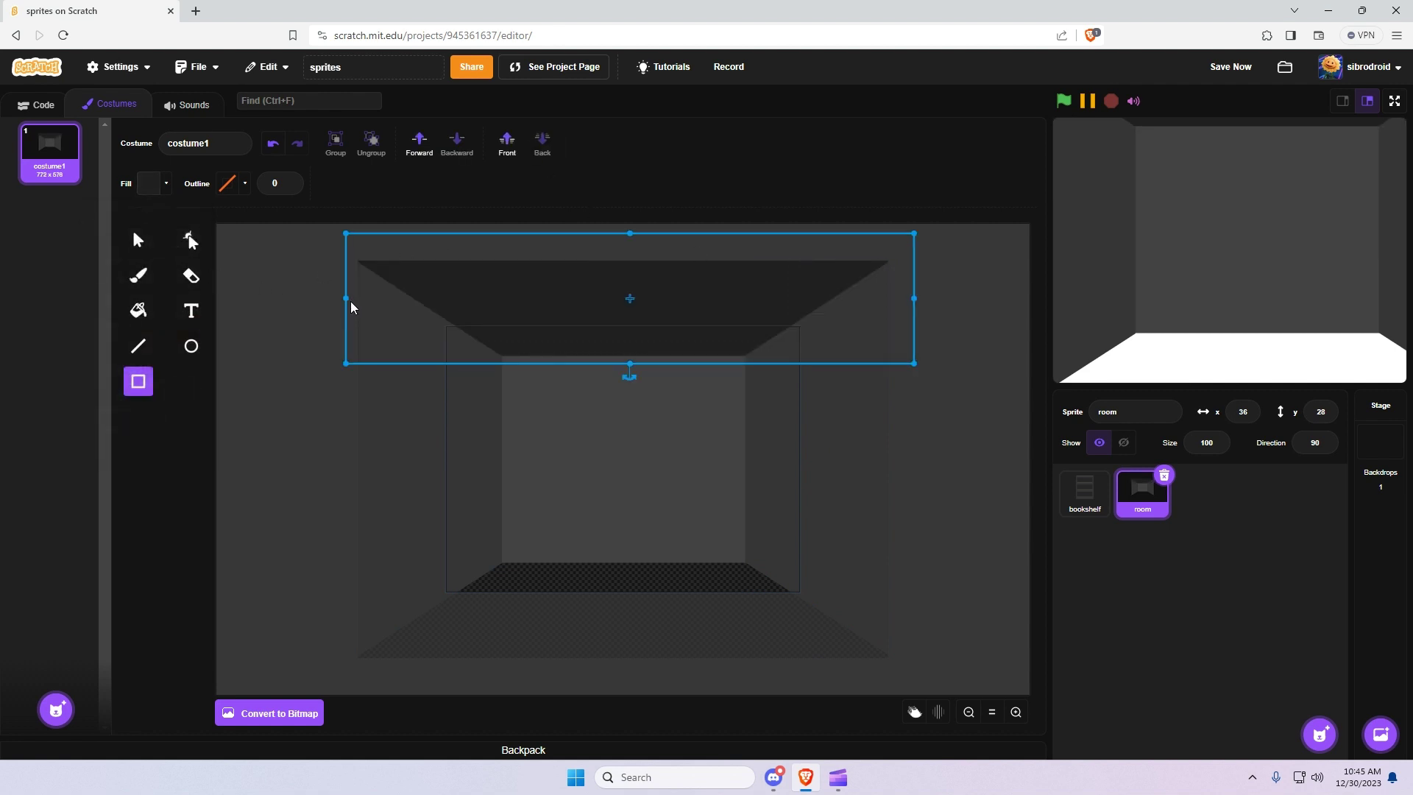
key("ctrl+z")
Draw a lighter grey floor rectangle and send it behind the walls
left_click(149, 183)
left_click_drag(111, 352, 124, 353)
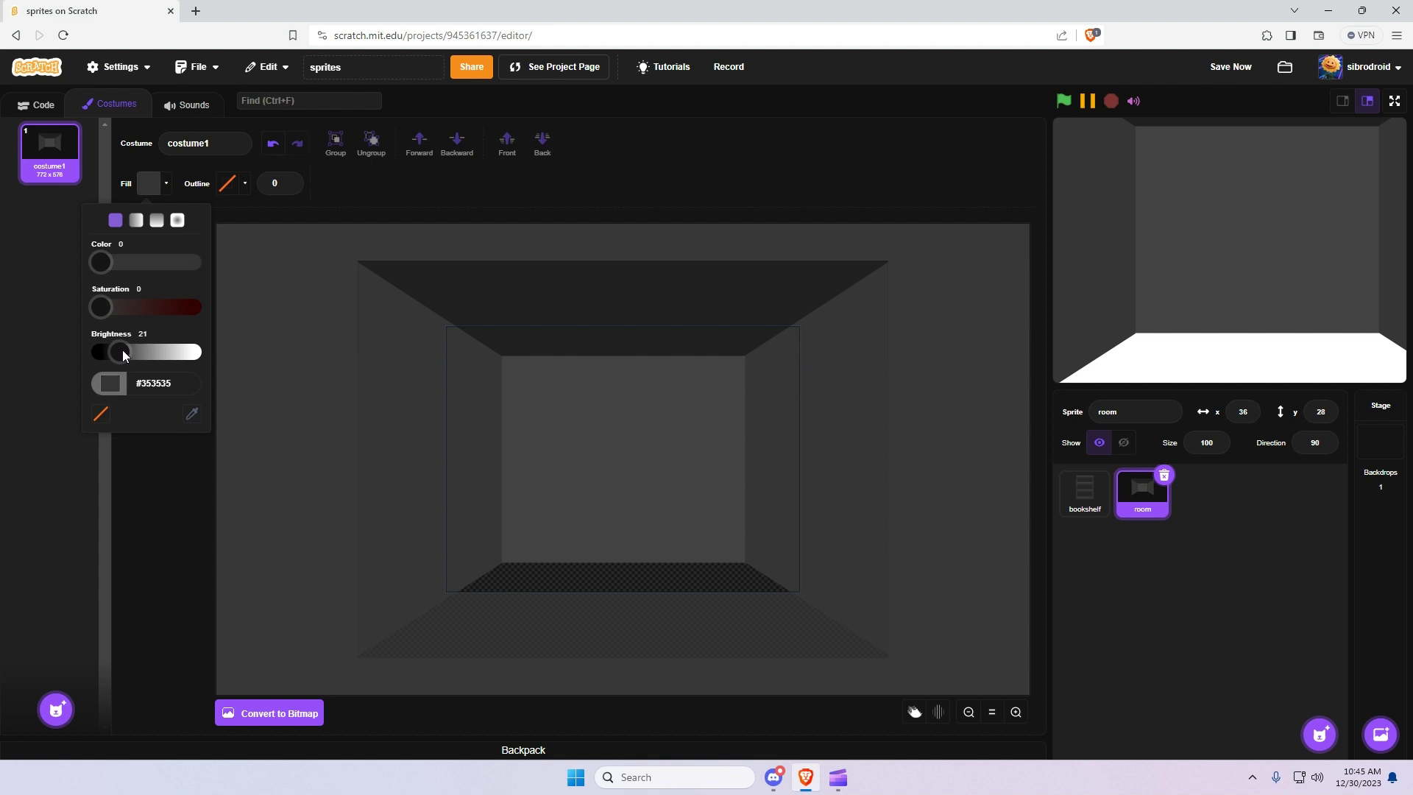
left_click(377, 587)
left_click_drag(339, 564, 958, 689)
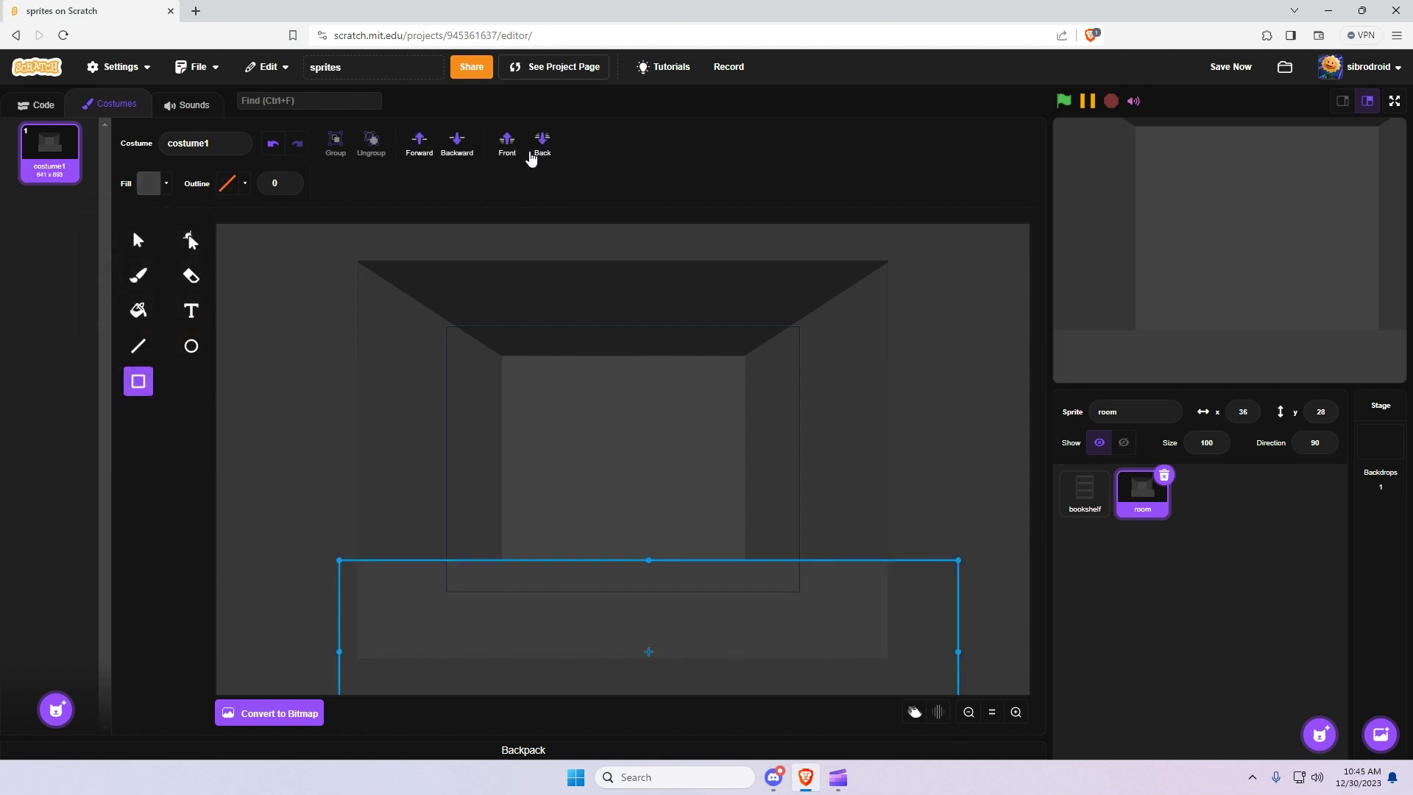
left_click(542, 145)
left_click(445, 380)
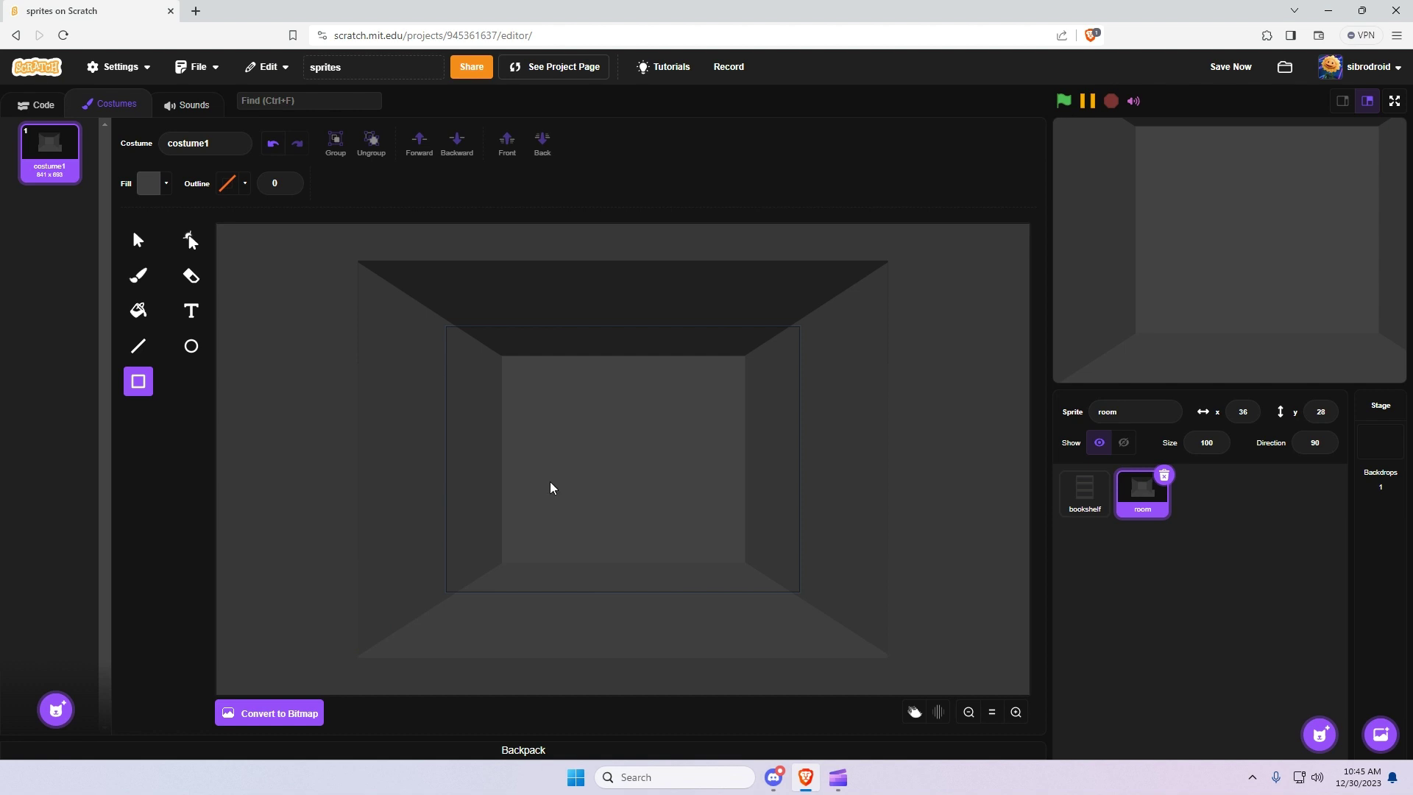
Add sharp-corner points along the back wall's bottom edge
left_click(137, 241)
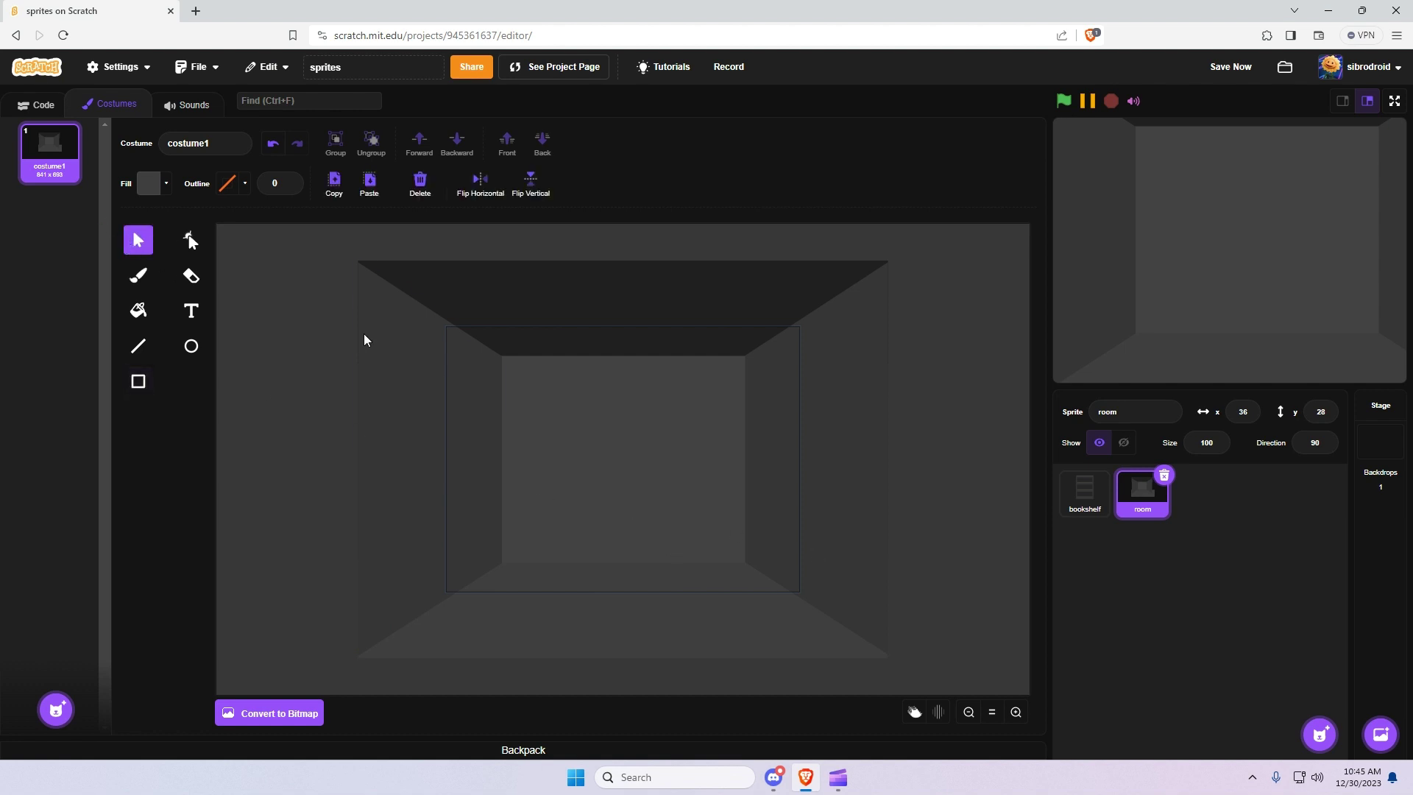
left_click(515, 431)
left_click(1017, 712)
left_click(480, 471)
left_click(190, 240)
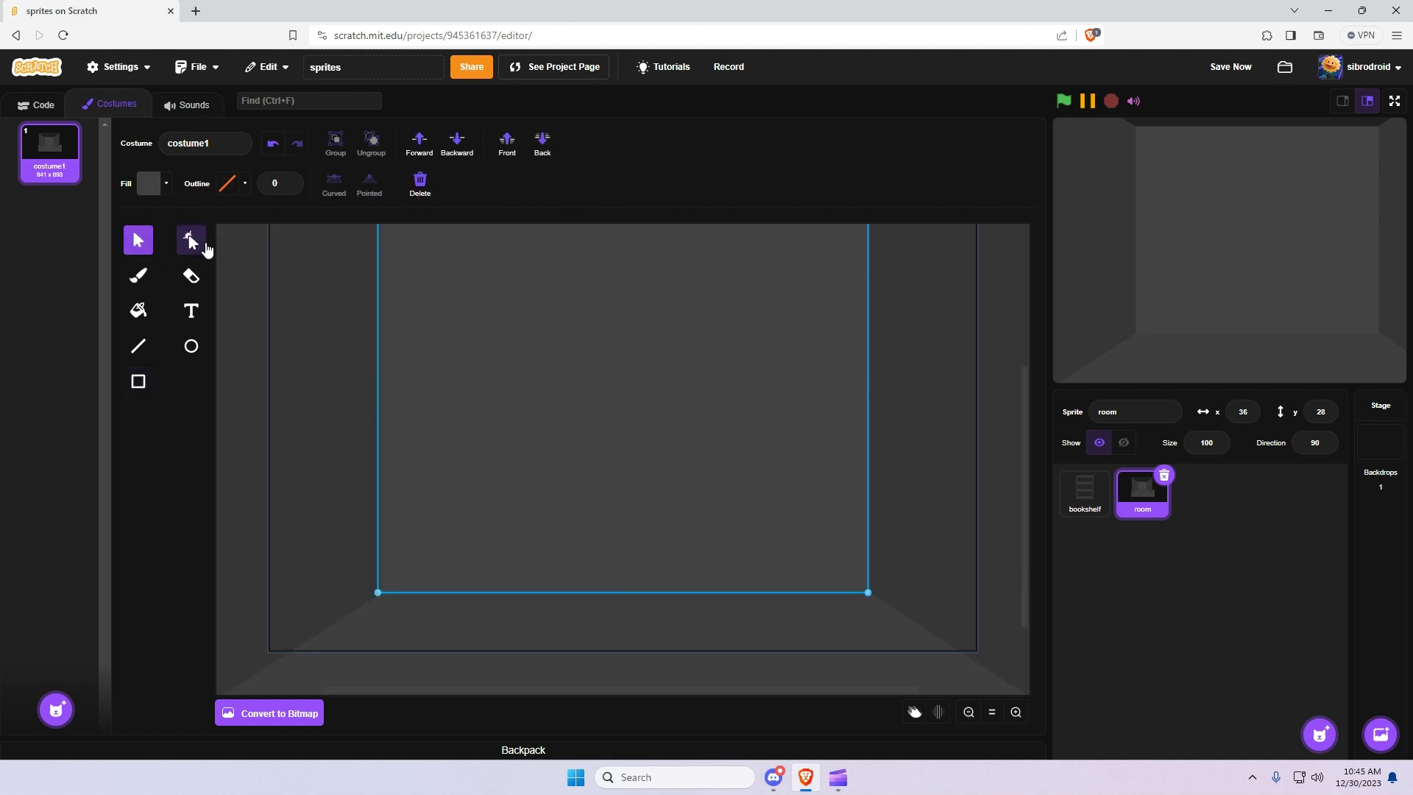
left_click(505, 593)
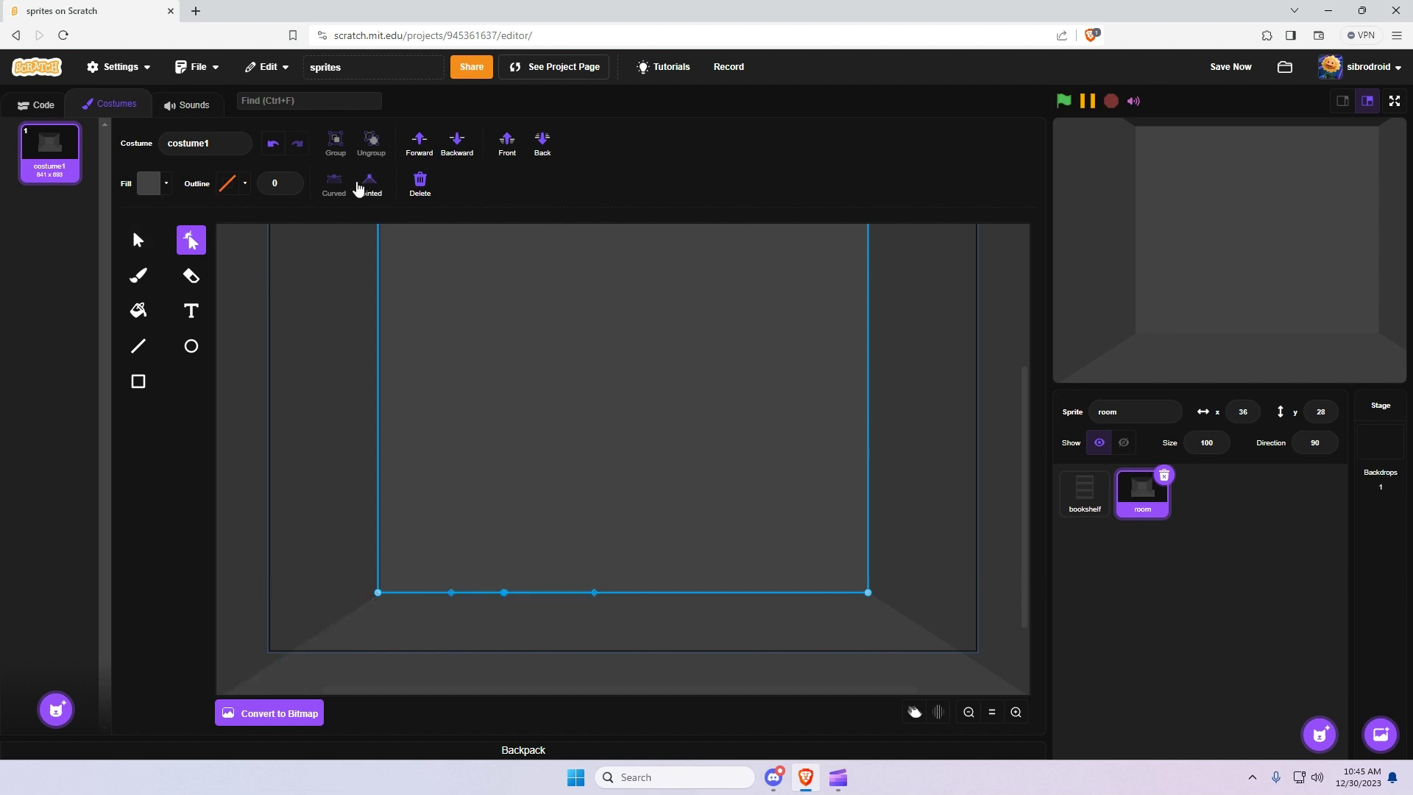
left_click(333, 185)
left_click(682, 593)
left_click(369, 185)
left_click(683, 593)
left_click(362, 188)
Push the bottom edge up into a doorway notch and straighten its right side
left_click_drag(679, 596, 681, 298)
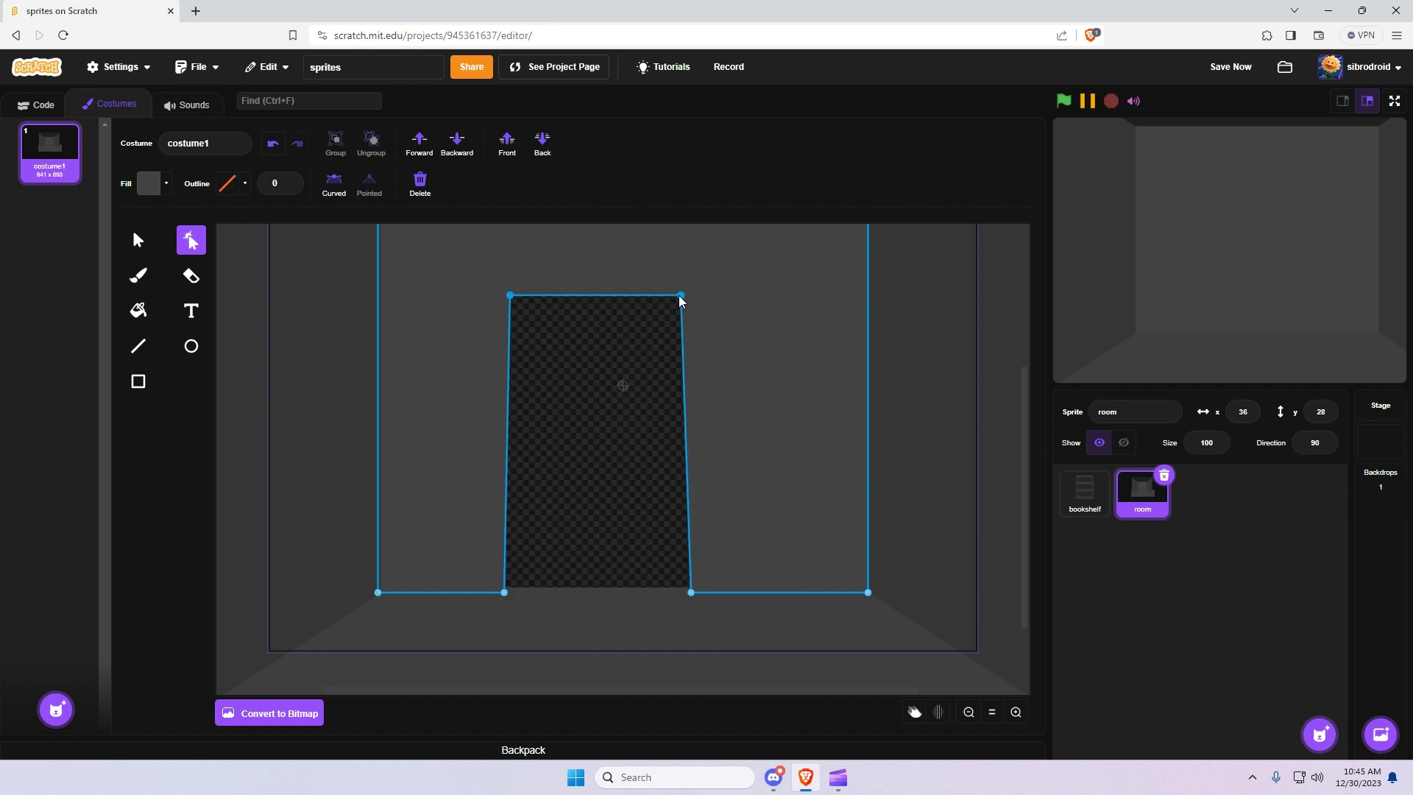
left_click(683, 311)
left_click_drag(680, 296, 689, 298)
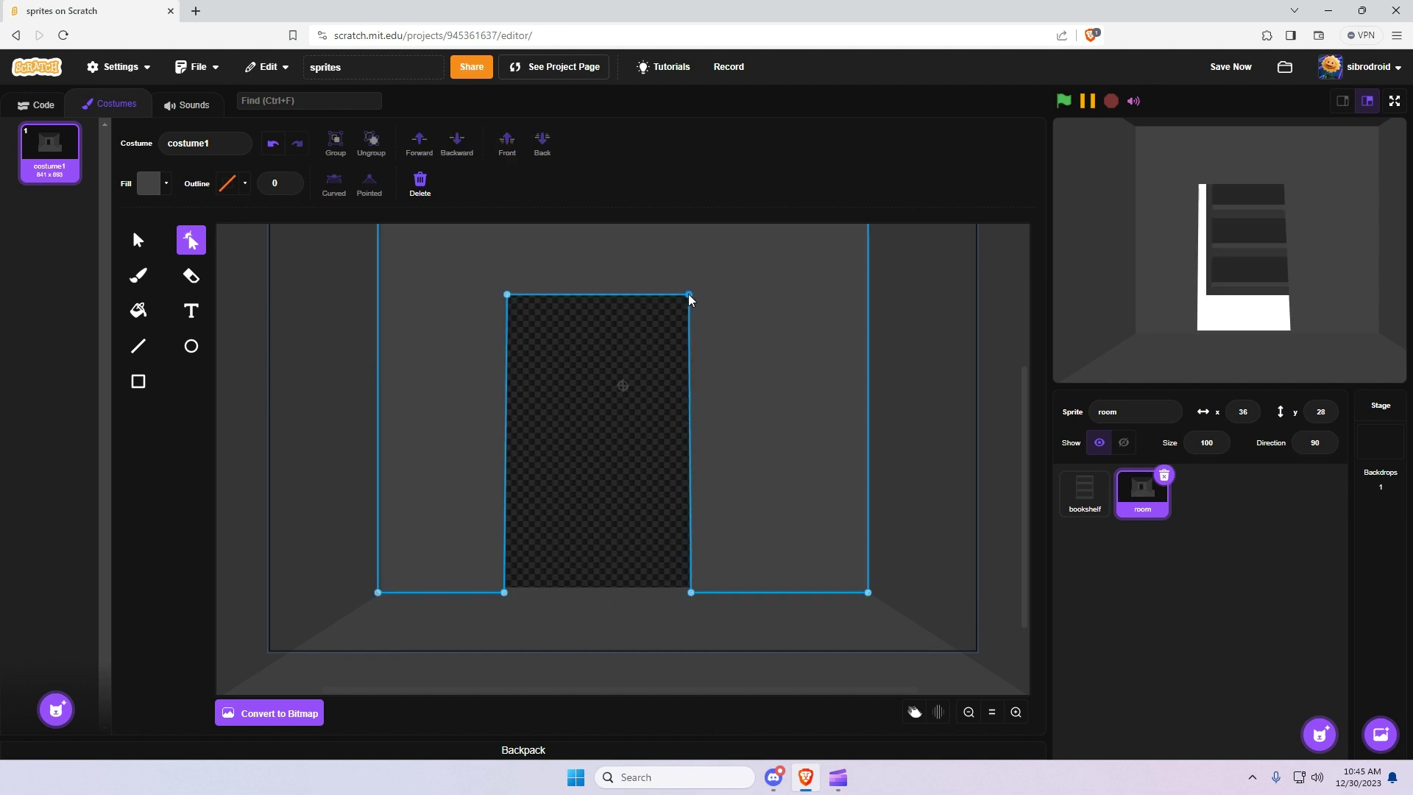
left_click_drag(691, 593, 695, 594)
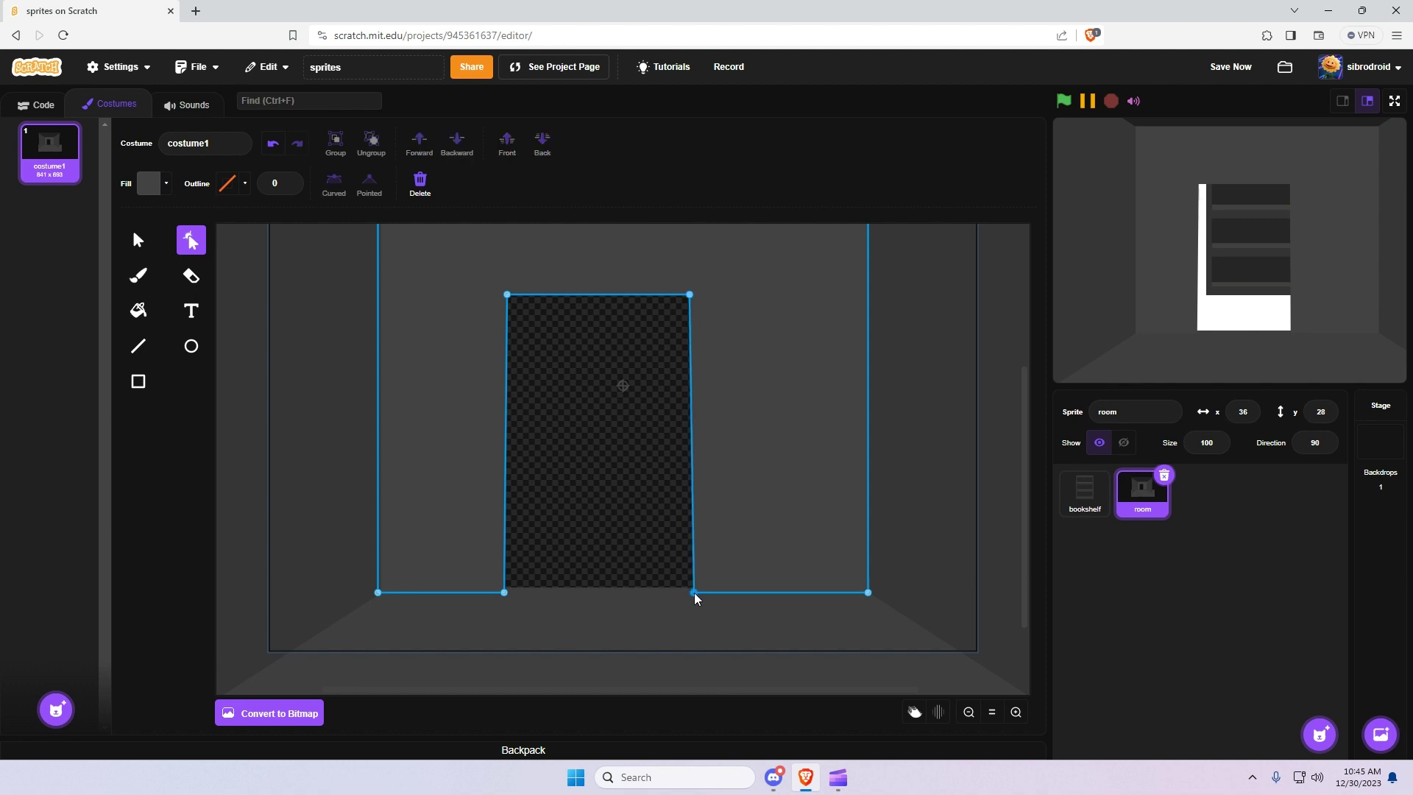
left_click(606, 618)
left_click(714, 587)
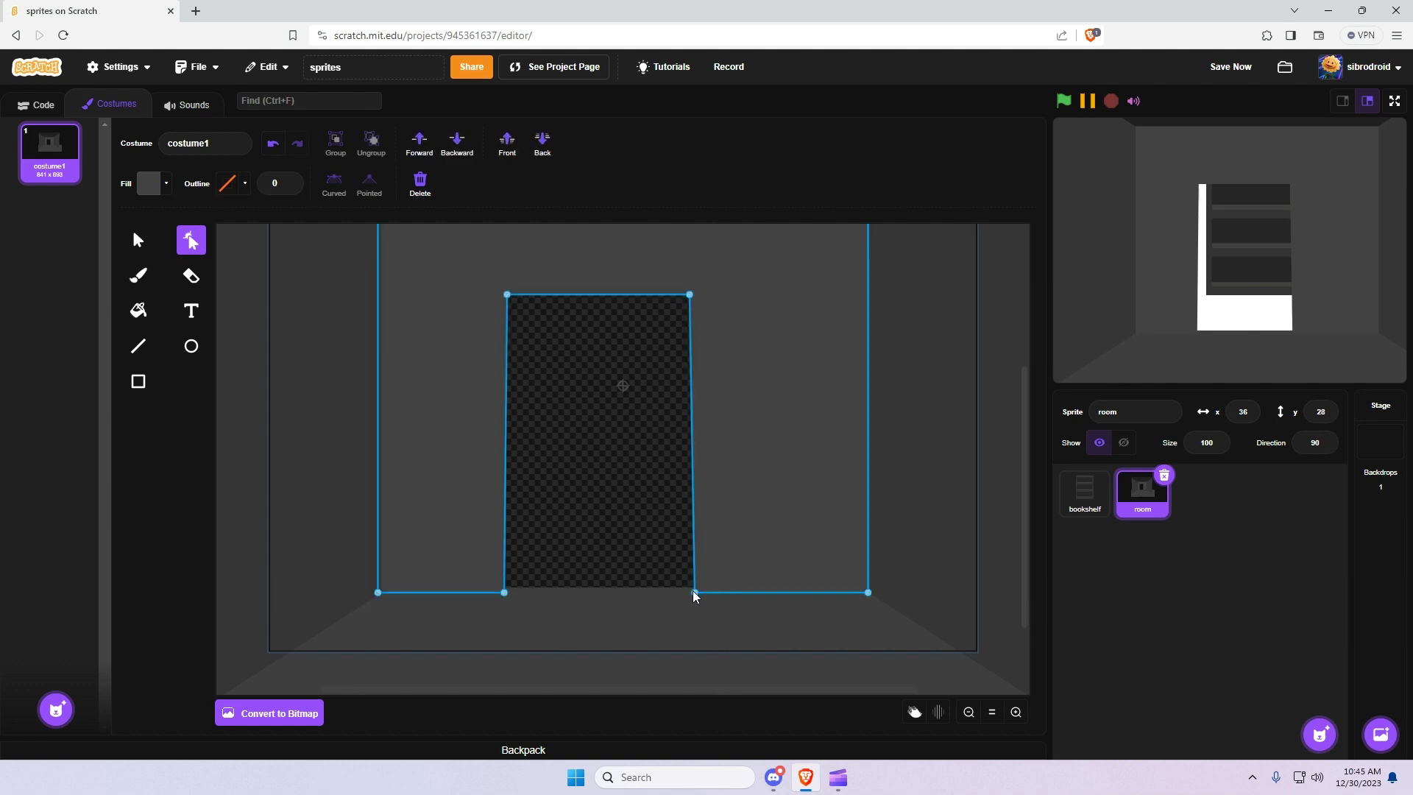
left_click_drag(694, 593, 693, 593)
left_click_drag(506, 592, 509, 592)
left_click(913, 633)
Make the doorway's left side vertical and fine-tune its bottom-right corner
left_click(698, 376)
left_click(507, 296)
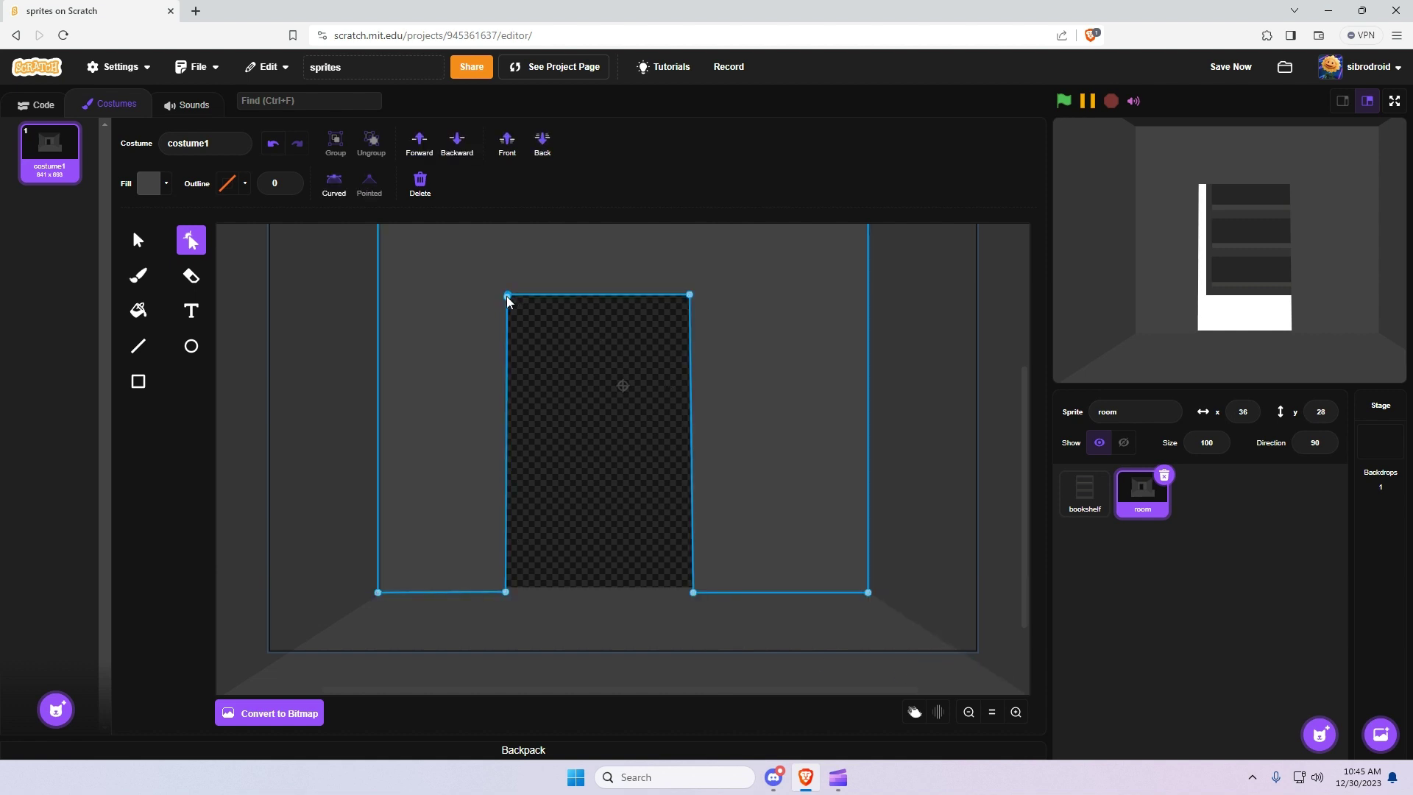
left_click_drag(506, 295, 515, 296)
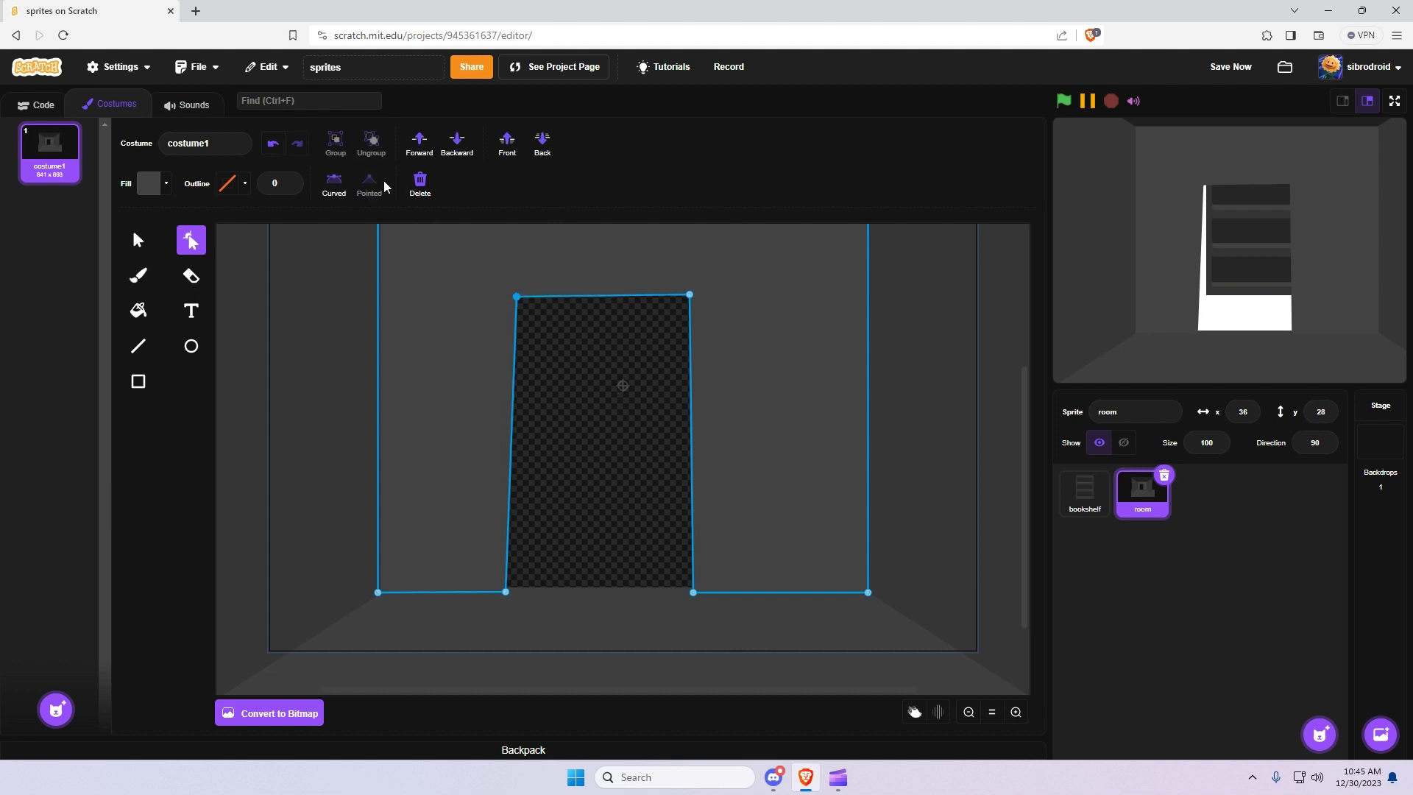
left_click_drag(507, 588, 516, 590)
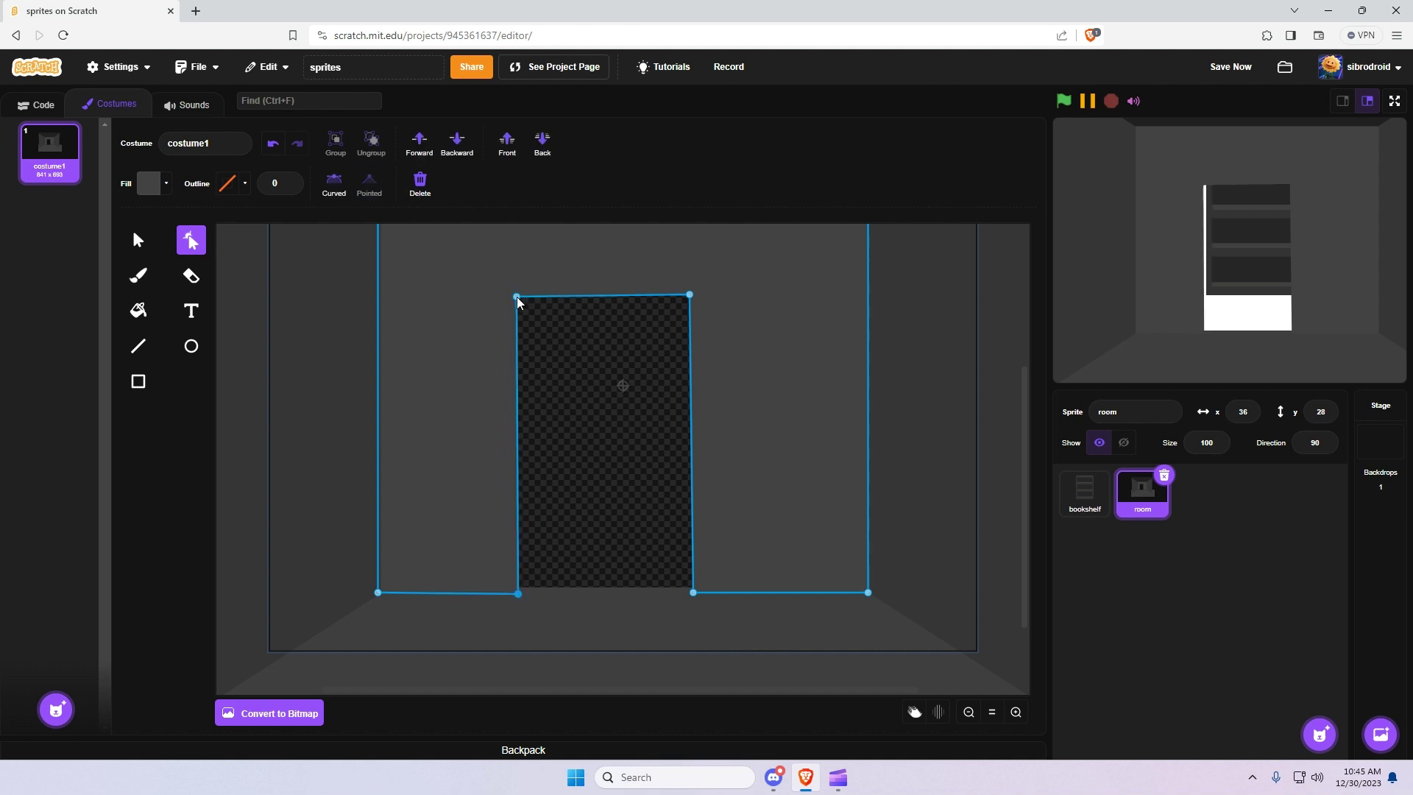
left_click_drag(517, 296, 525, 301)
left_click_drag(520, 595, 524, 594)
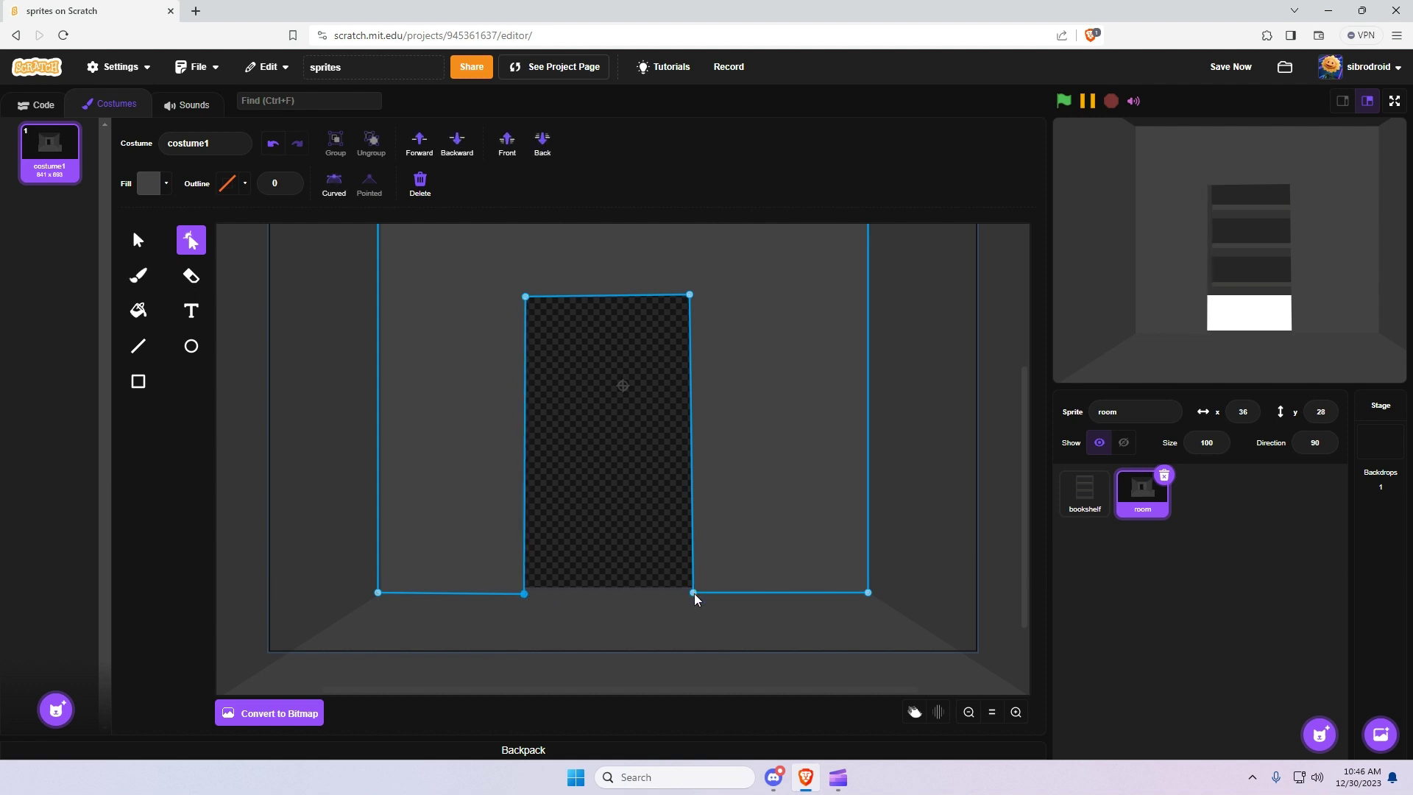
left_click_drag(694, 597, 694, 599)
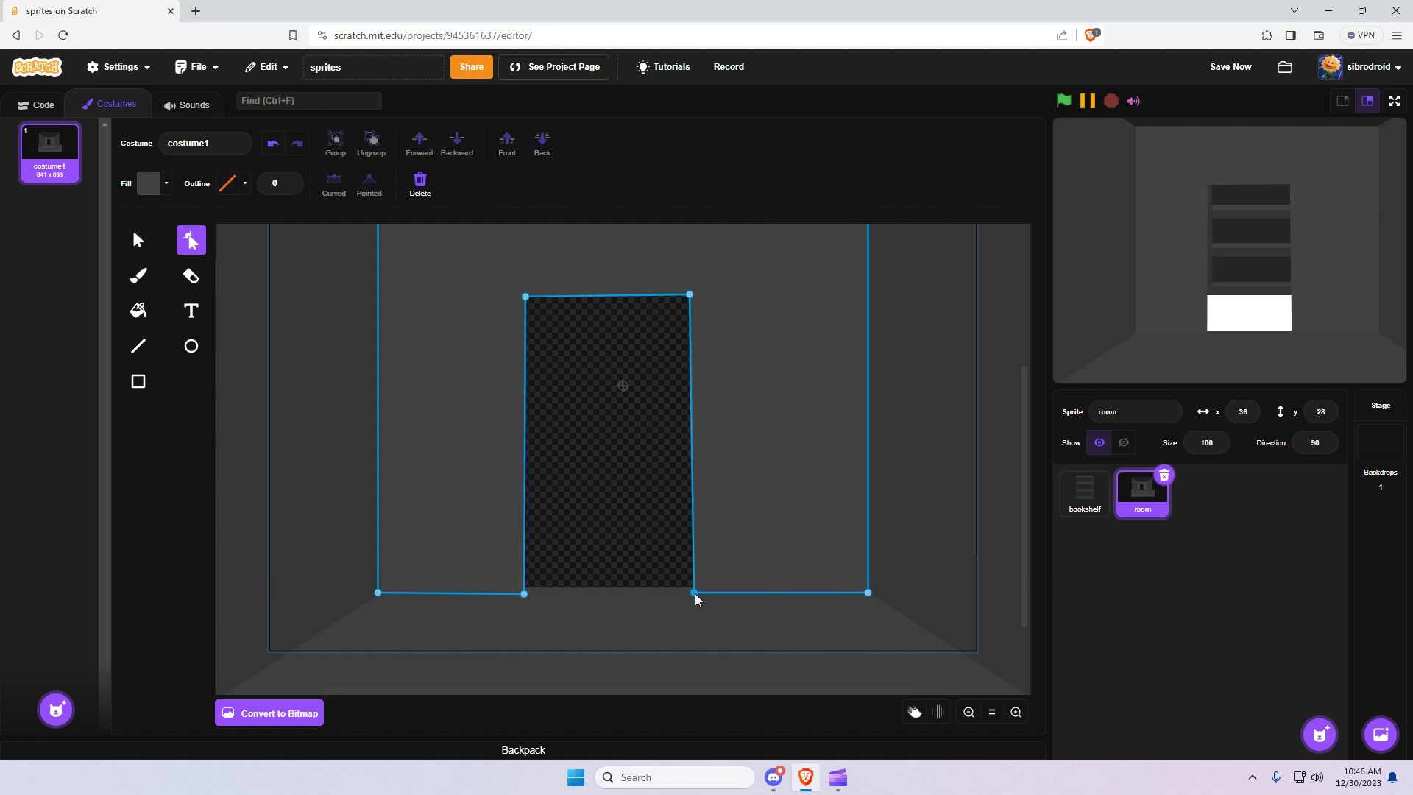
left_click(637, 518)
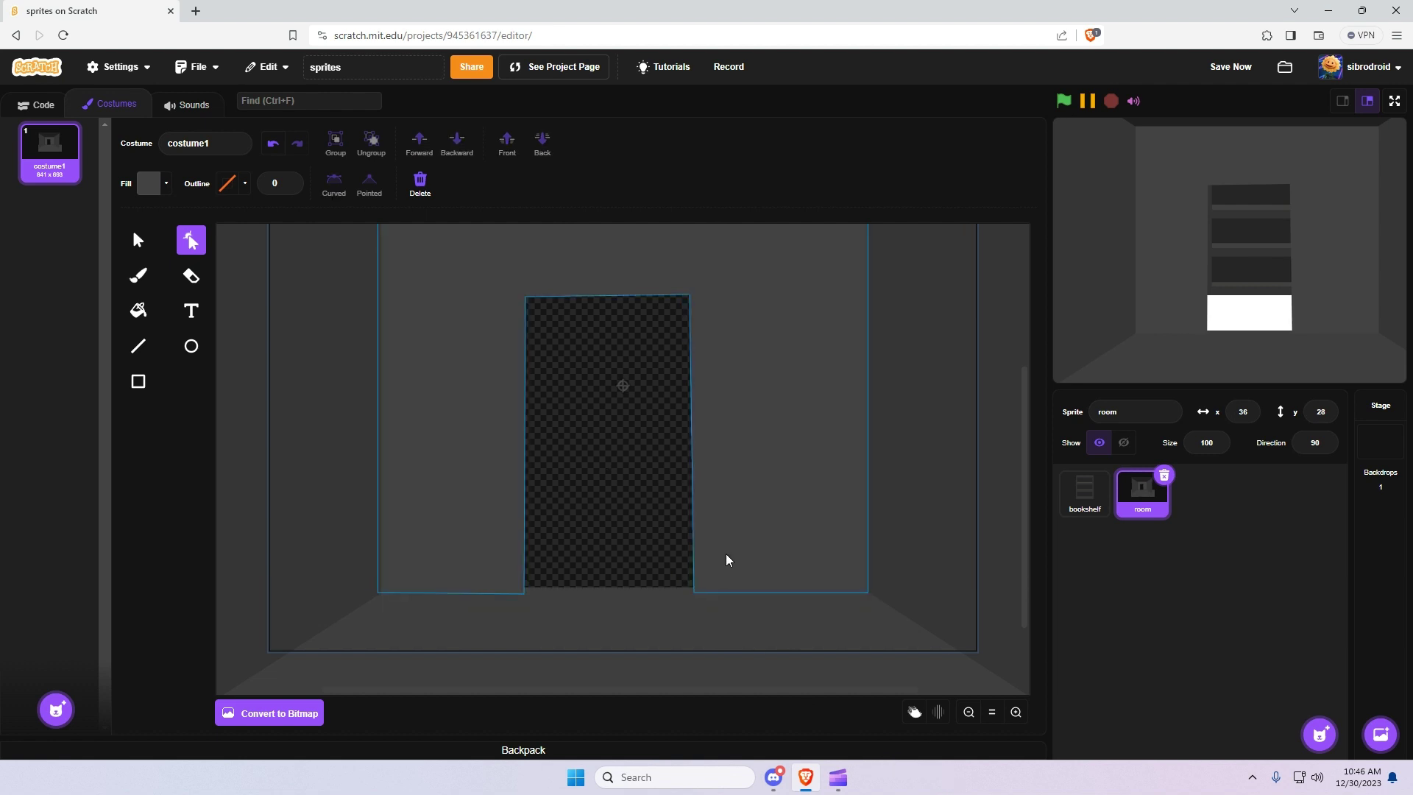
left_click(706, 563)
left_click_drag(693, 591, 690, 592)
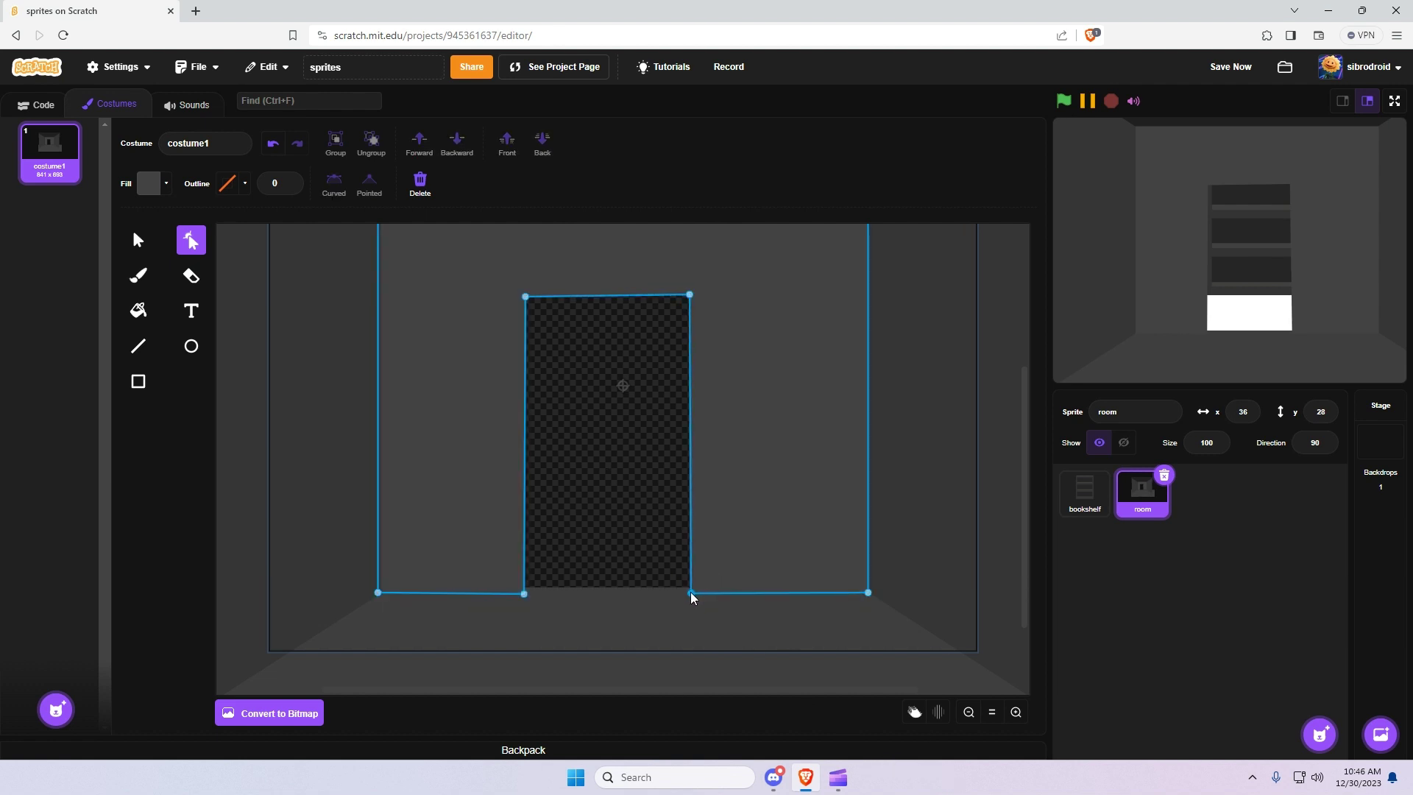
left_click(630, 618)
Duplicate the back wall, darken the copy slightly, and send it behind the original
left_click(779, 541)
left_click(137, 240)
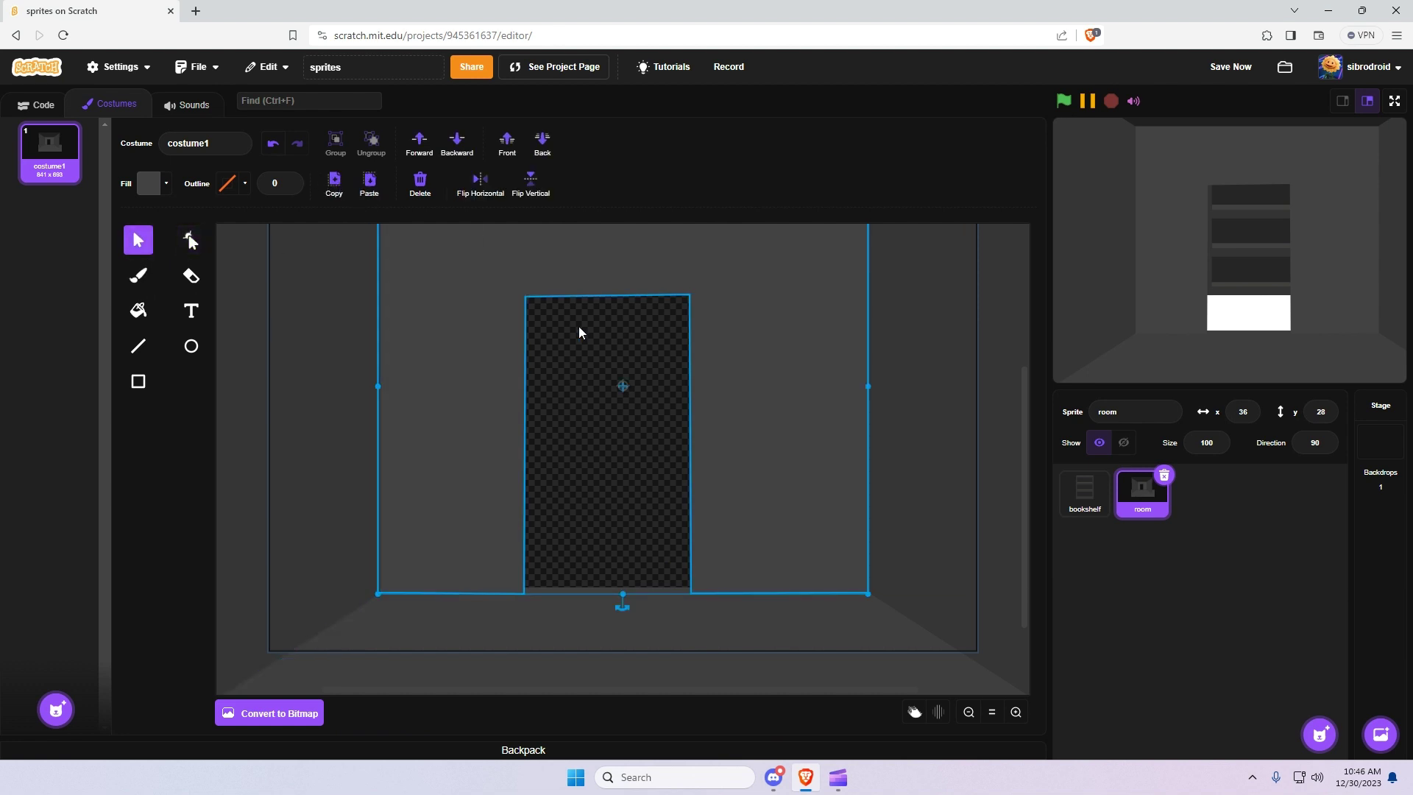
left_click(334, 183)
left_click(149, 183)
left_click_drag(123, 355, 119, 355)
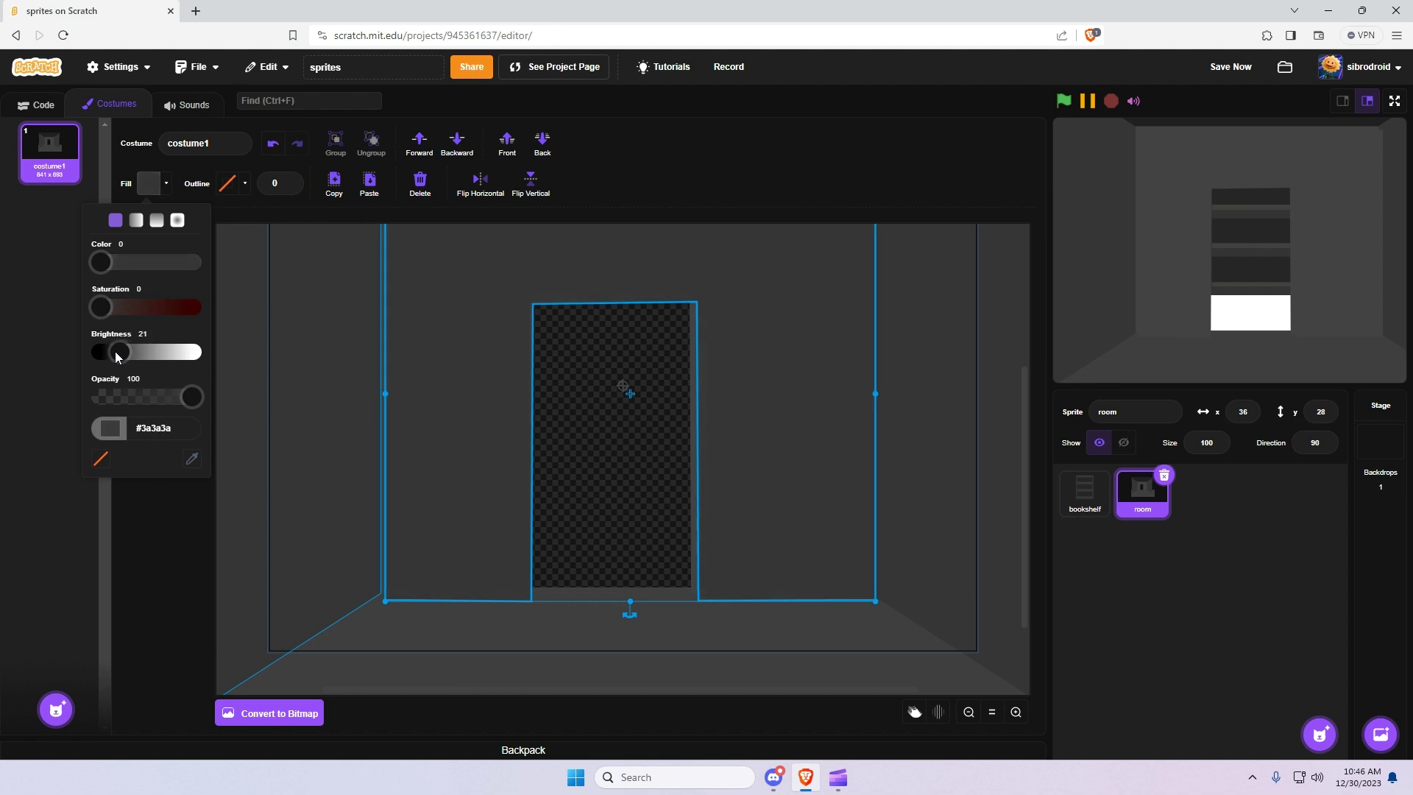
left_click(349, 603)
Nudge and narrow the darker copy so it frames the doorway, then view the whole room
key("Up")
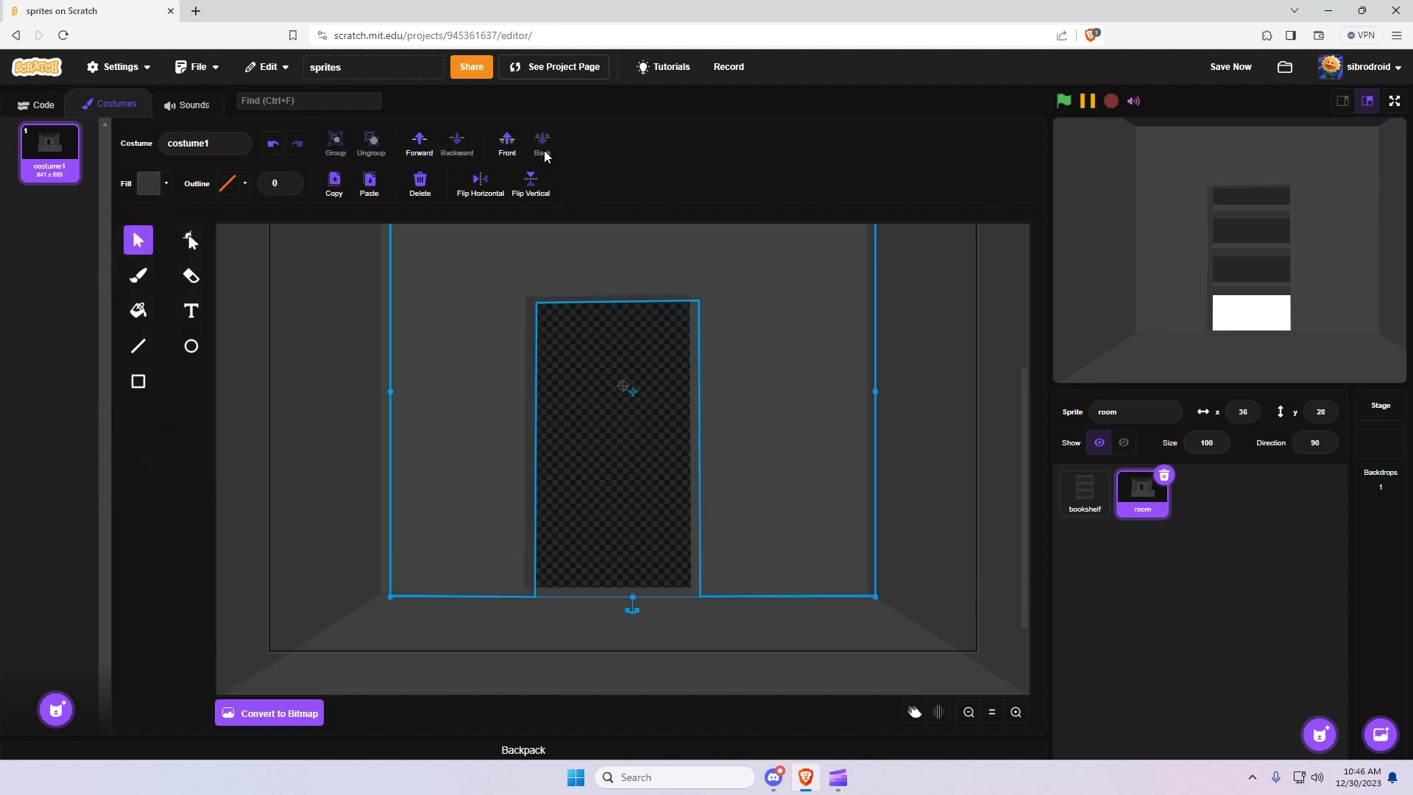
key("Left")
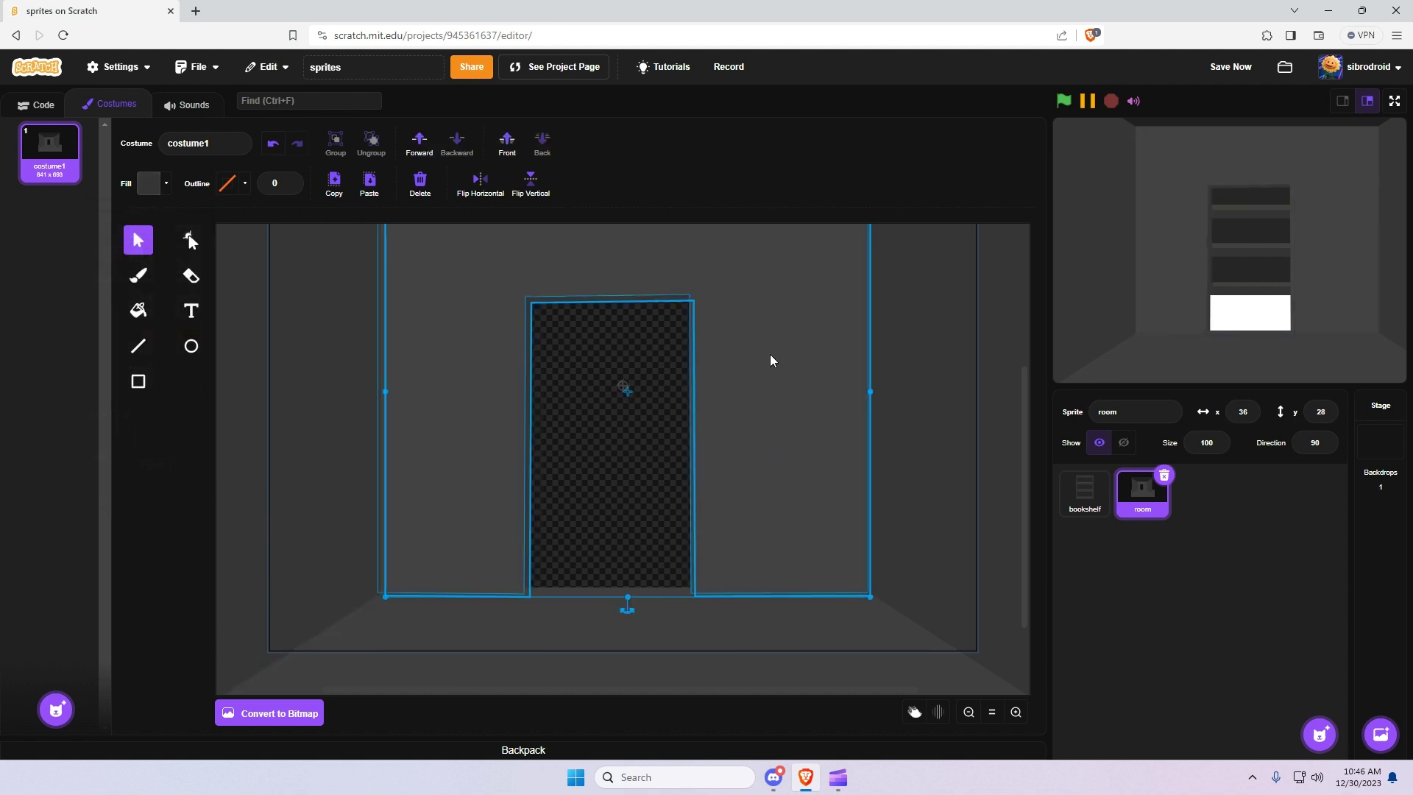
left_click_drag(868, 392, 842, 391)
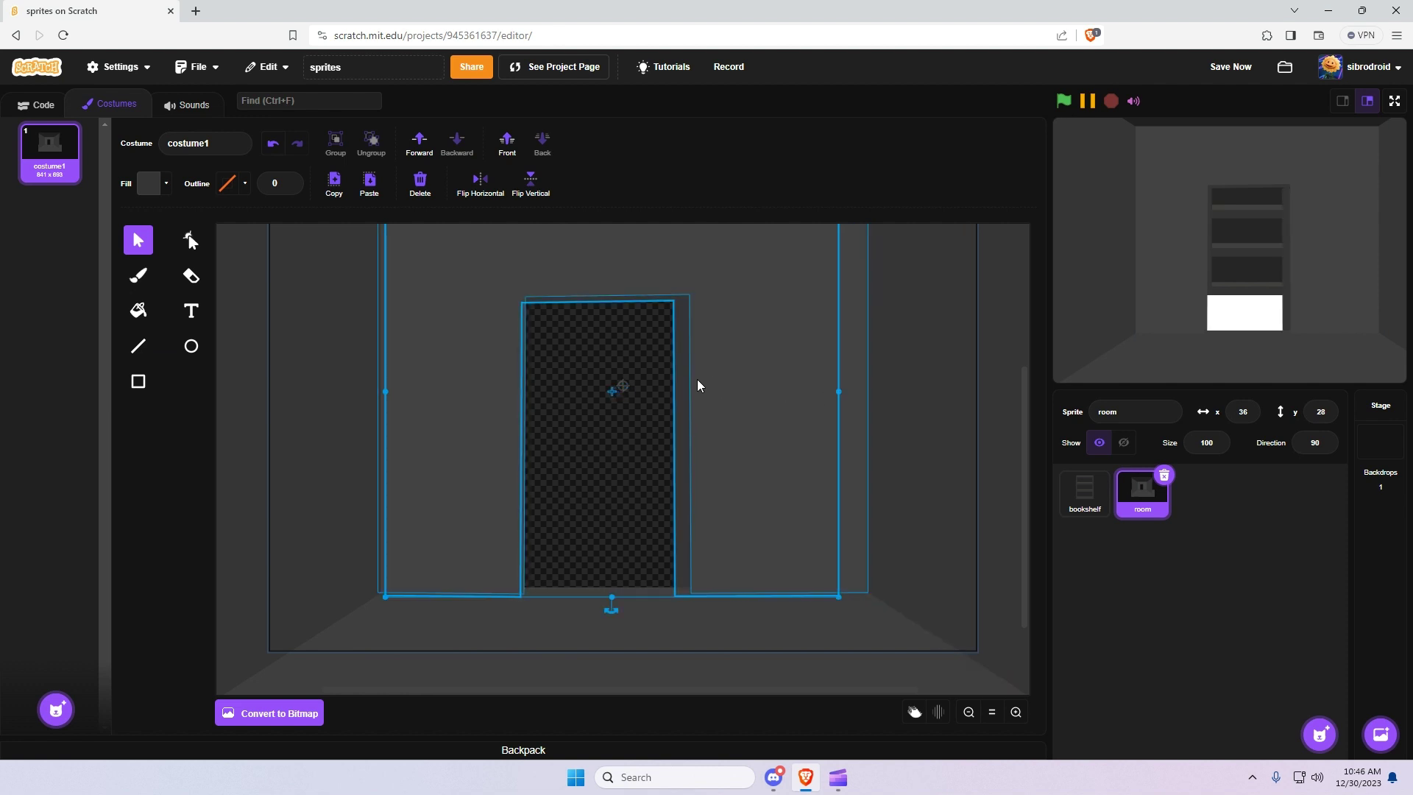
left_click_drag(697, 379, 694, 380)
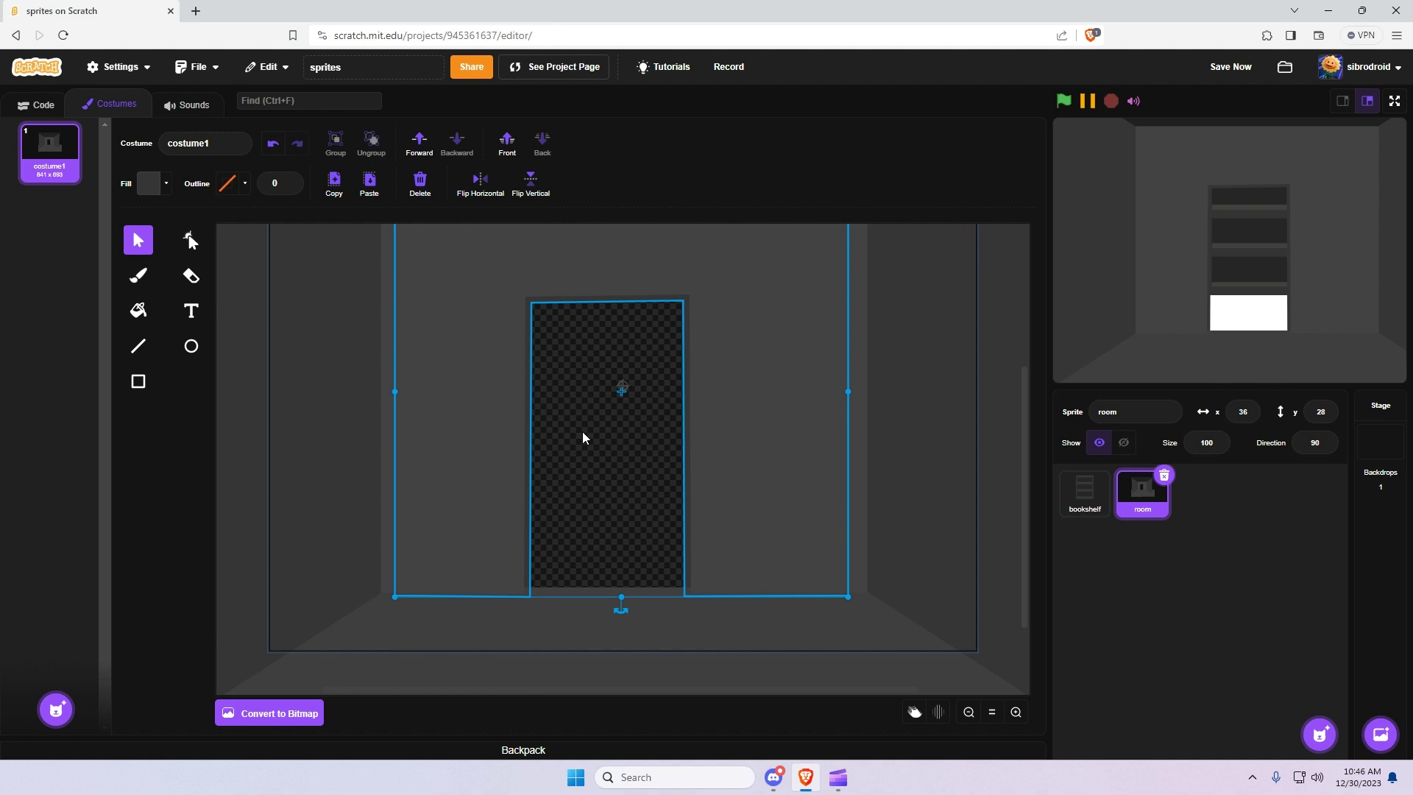
left_click(561, 649)
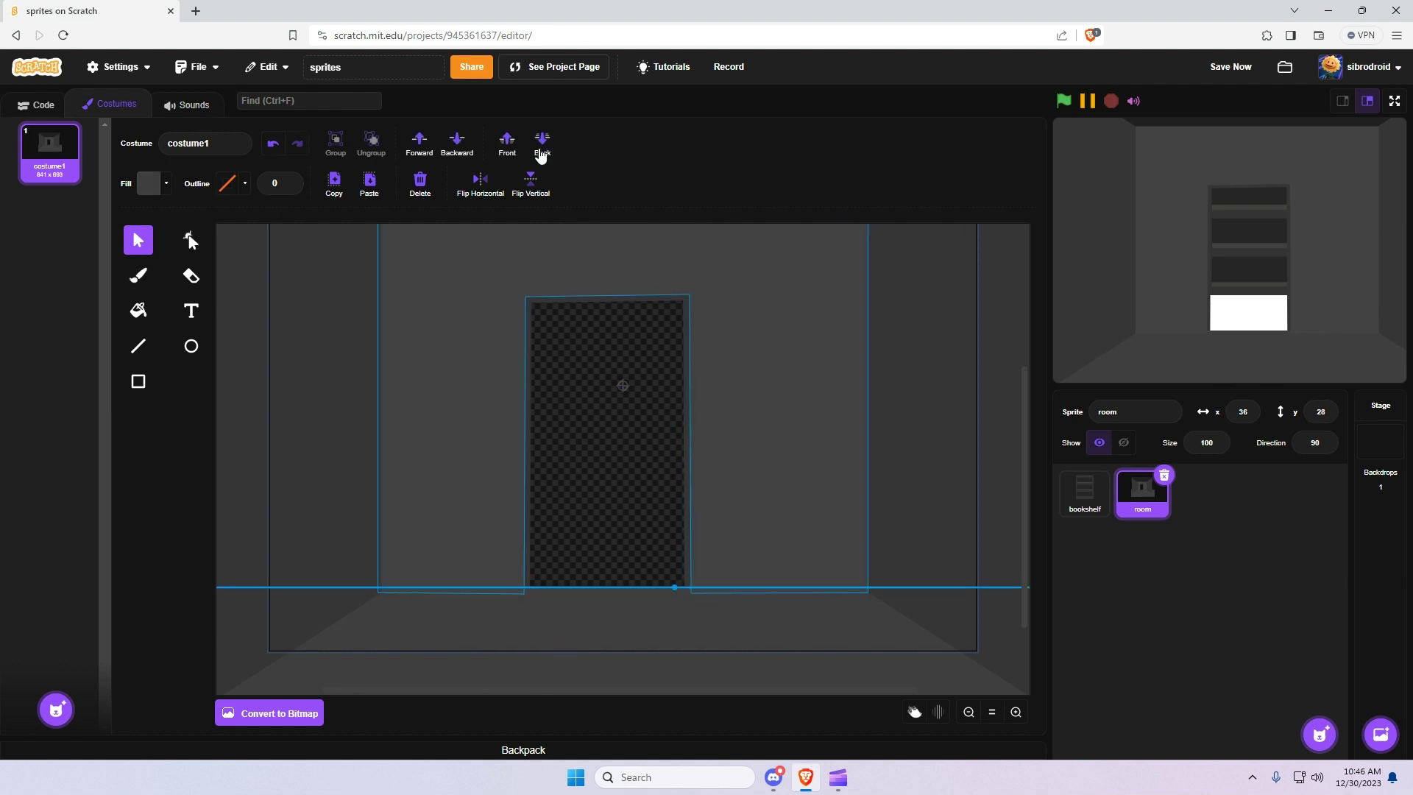
left_click(590, 391)
left_click(528, 569)
left_click(588, 504)
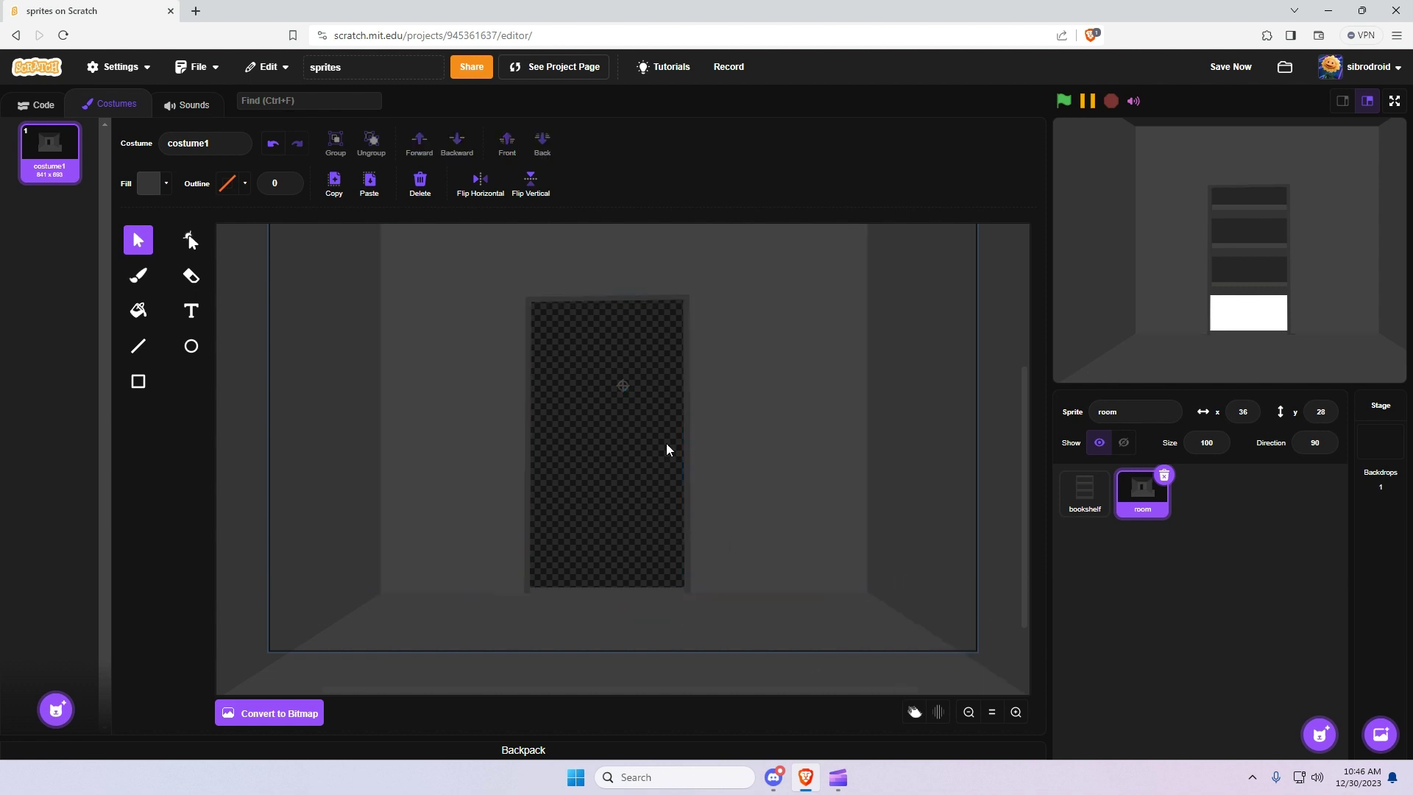
left_click(968, 712)
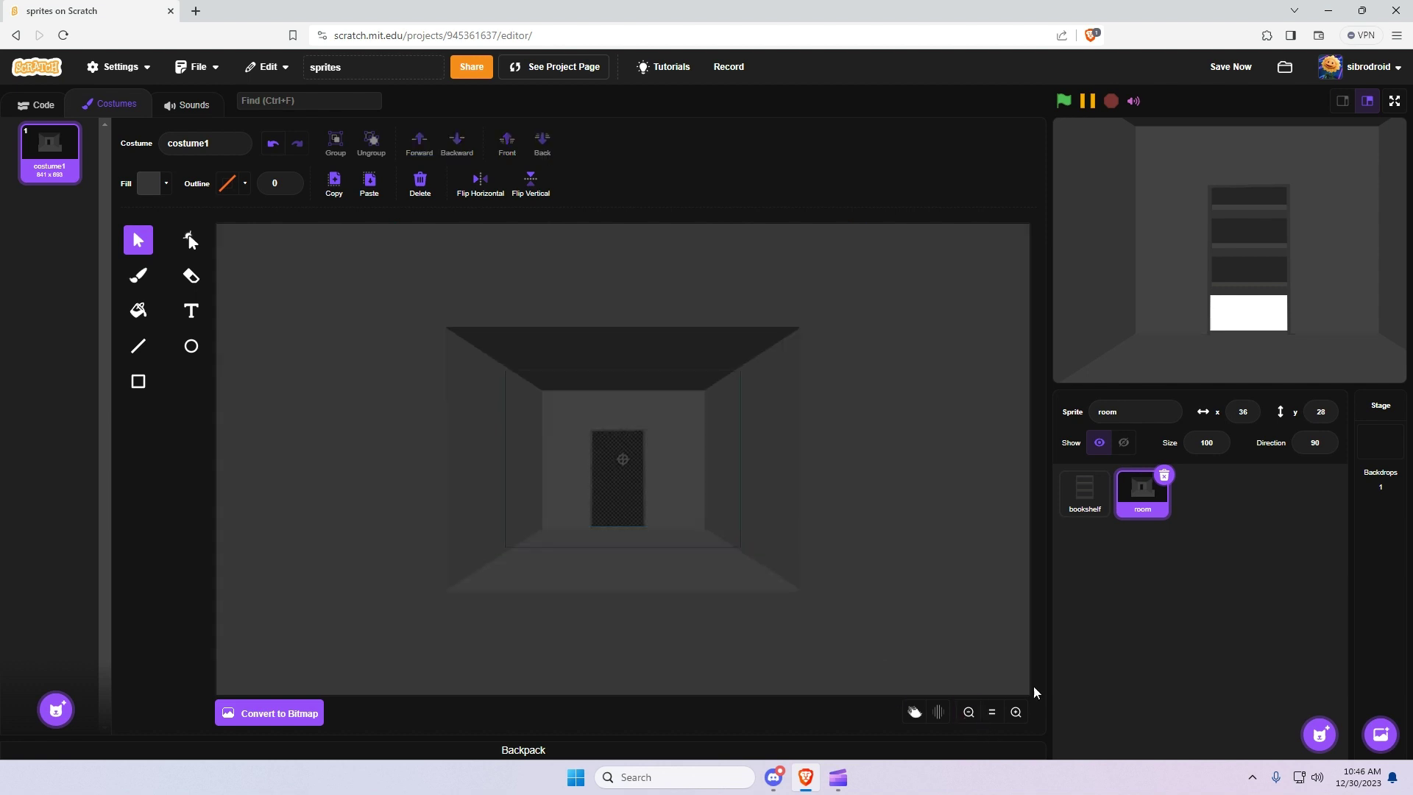
Open the room sprite's costume for painting, after checking the bookshelf's Looks blocks
left_click(1083, 494)
left_click(43, 104)
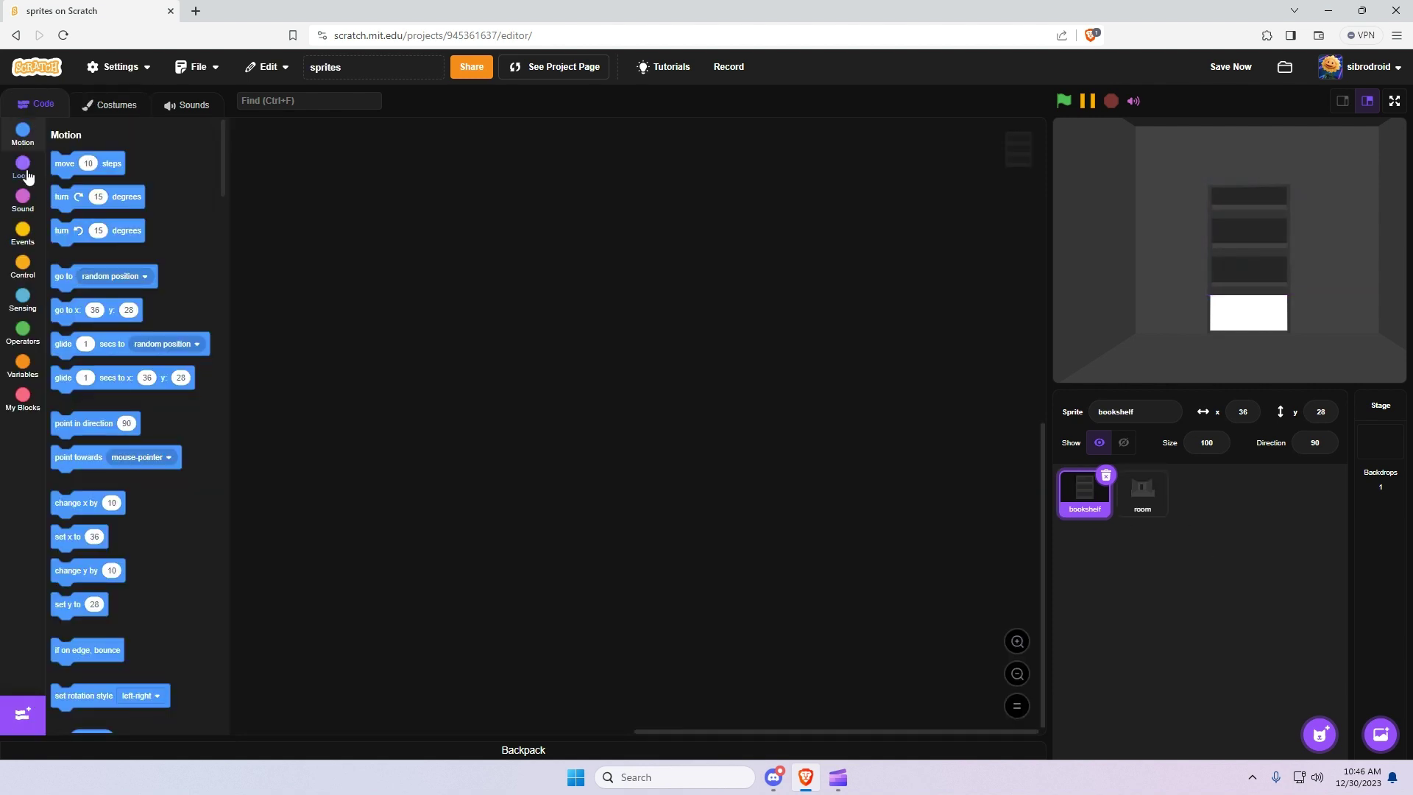
left_click(22, 168)
left_click(1143, 493)
left_click(116, 103)
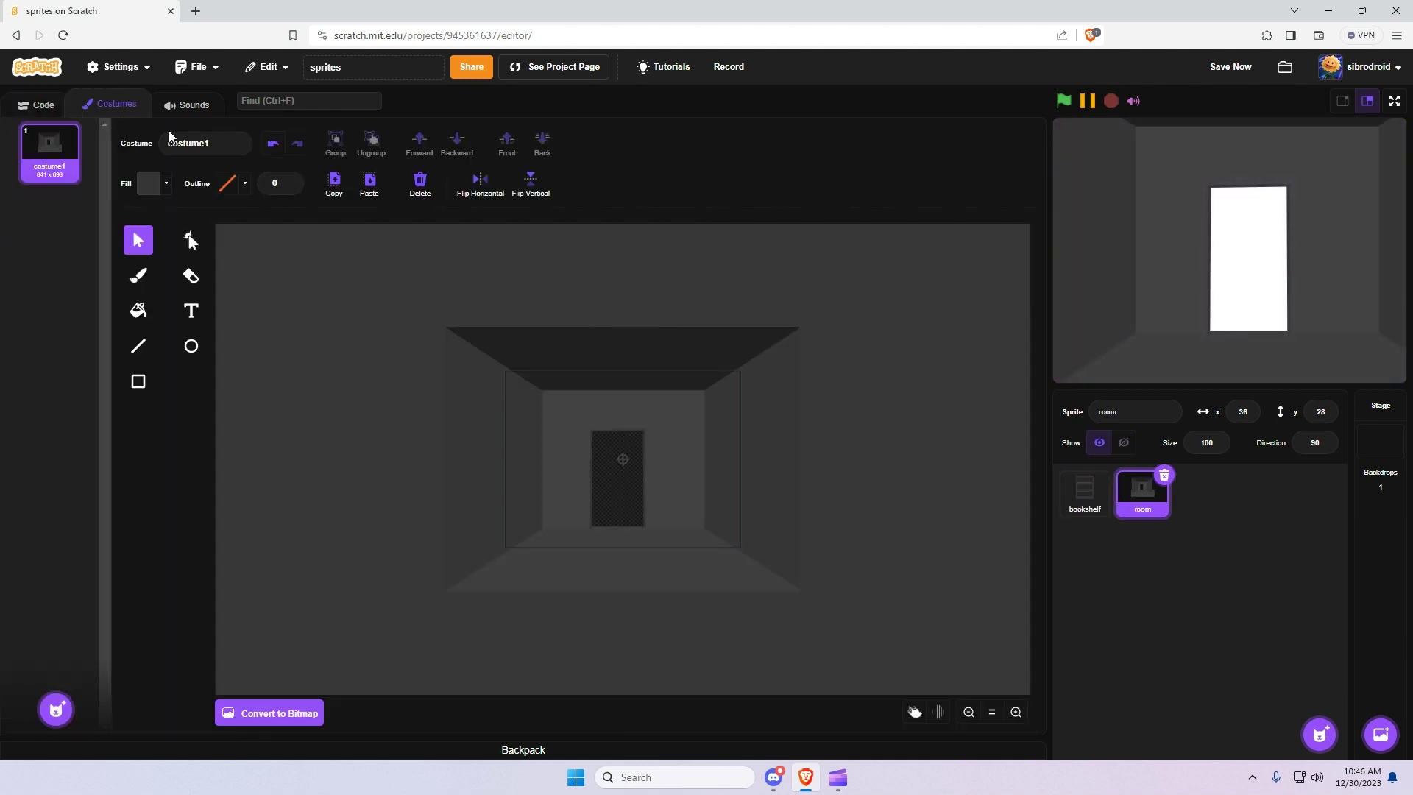
left_click(1015, 712)
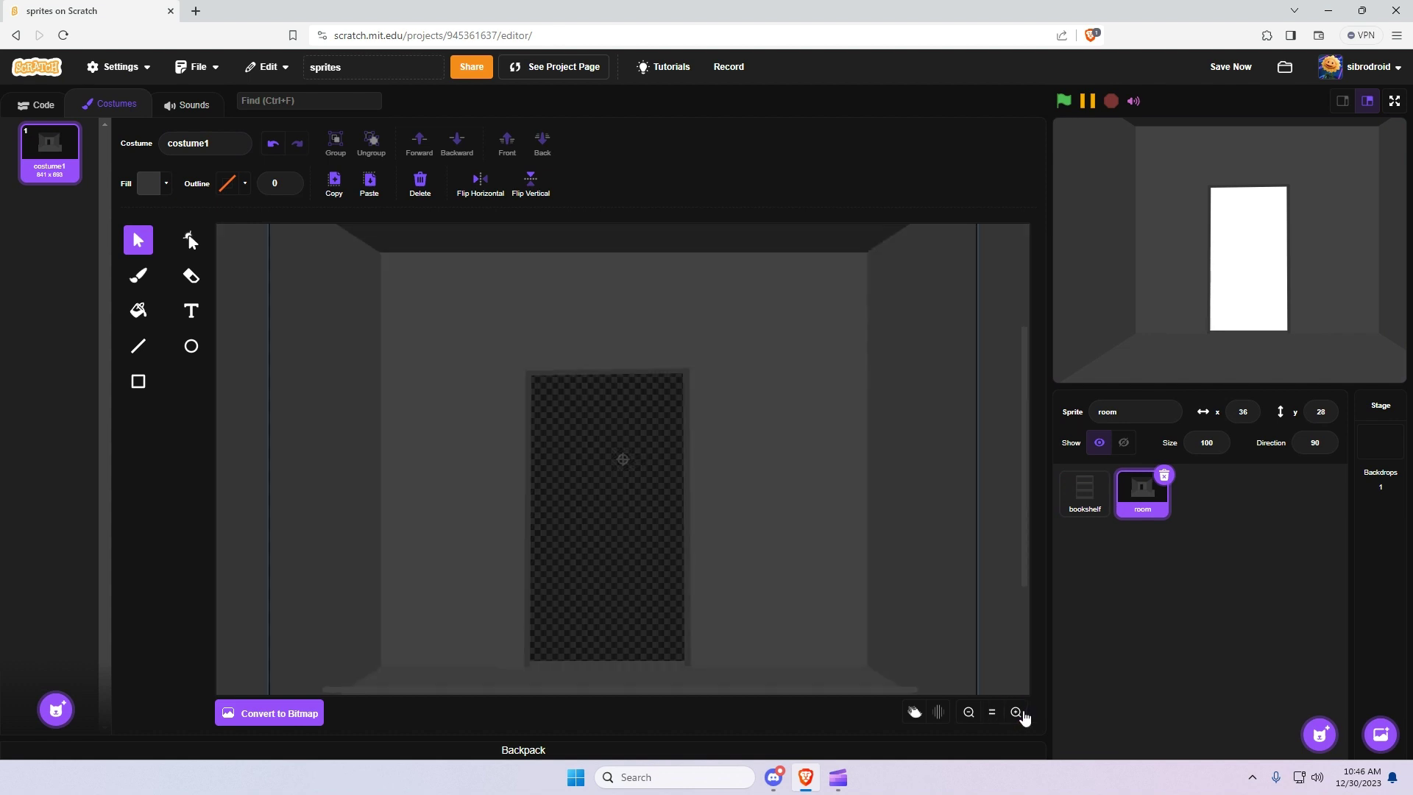
Draw a dark red rectangle band to the left of the doorway
left_click(137, 383)
left_click(149, 183)
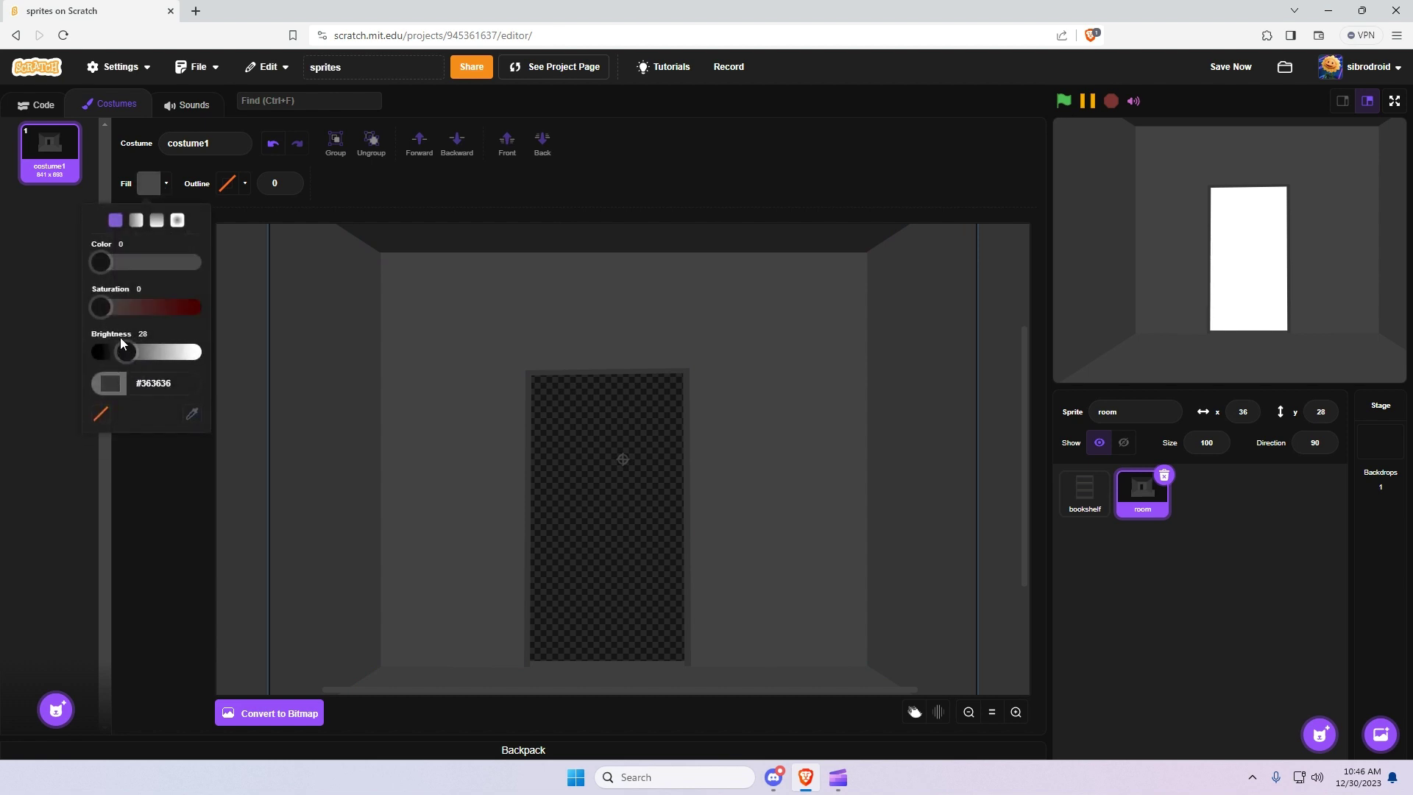
mouse_move(101, 308)
left_mouse_down()
mouse_move(134, 308)
mouse_move(151, 353)
mouse_move(145, 308)
mouse_move(197, 308)
mouse_move(154, 308)
mouse_move(146, 353)
left_mouse_up()
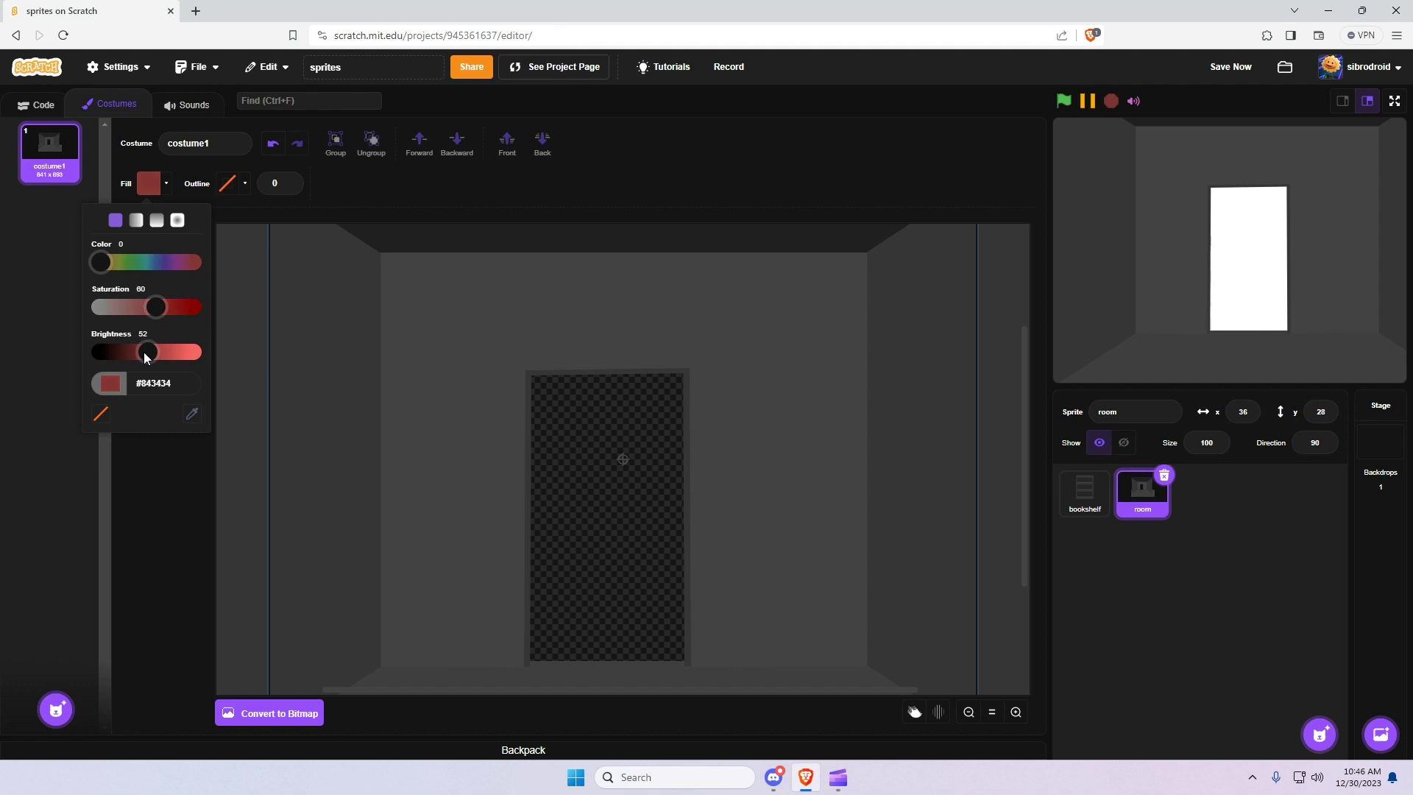
left_click(572, 538)
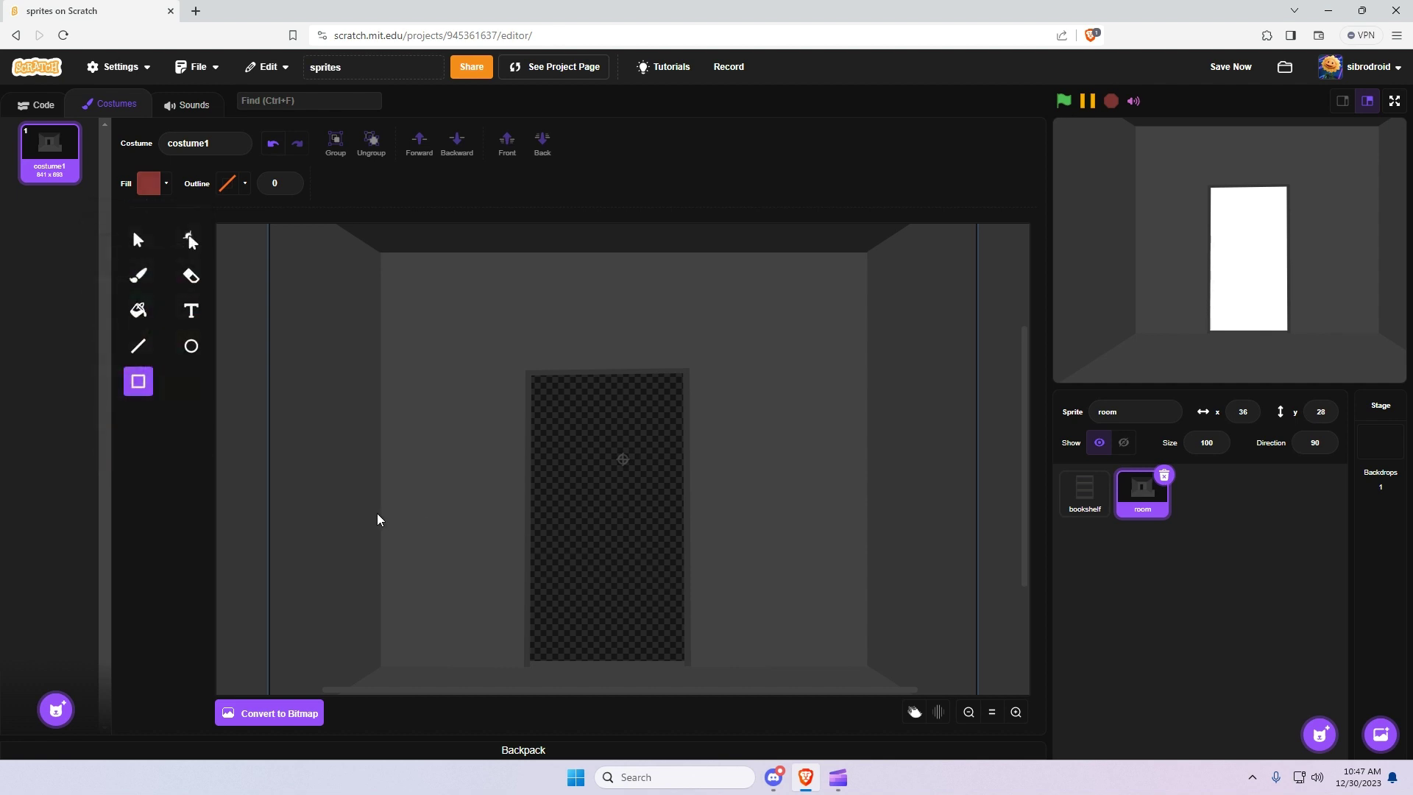
left_click_drag(380, 514, 523, 565)
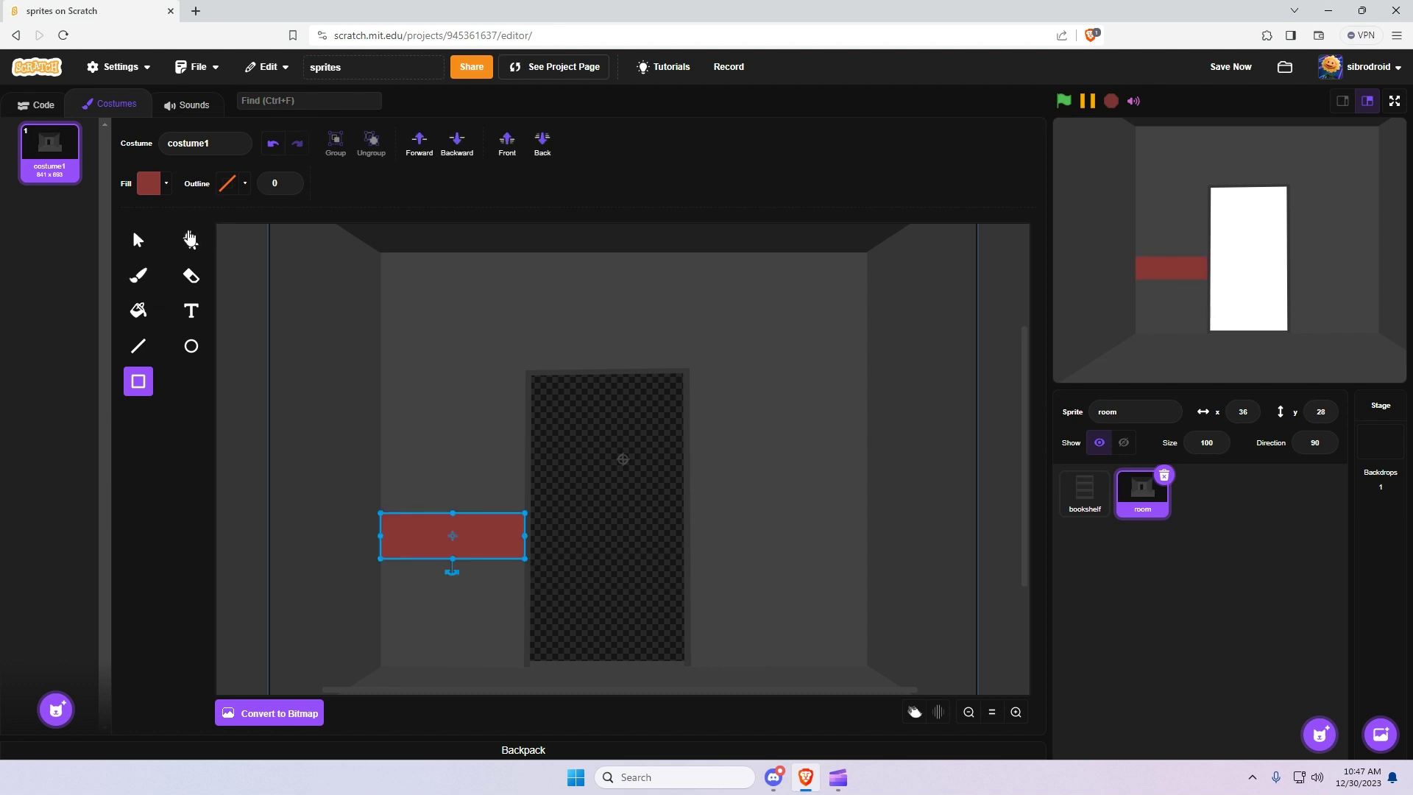
Place a copy of the red band right of the doorway, widened to the wall edge
left_click(136, 240)
left_click_drag(459, 541, 763, 542)
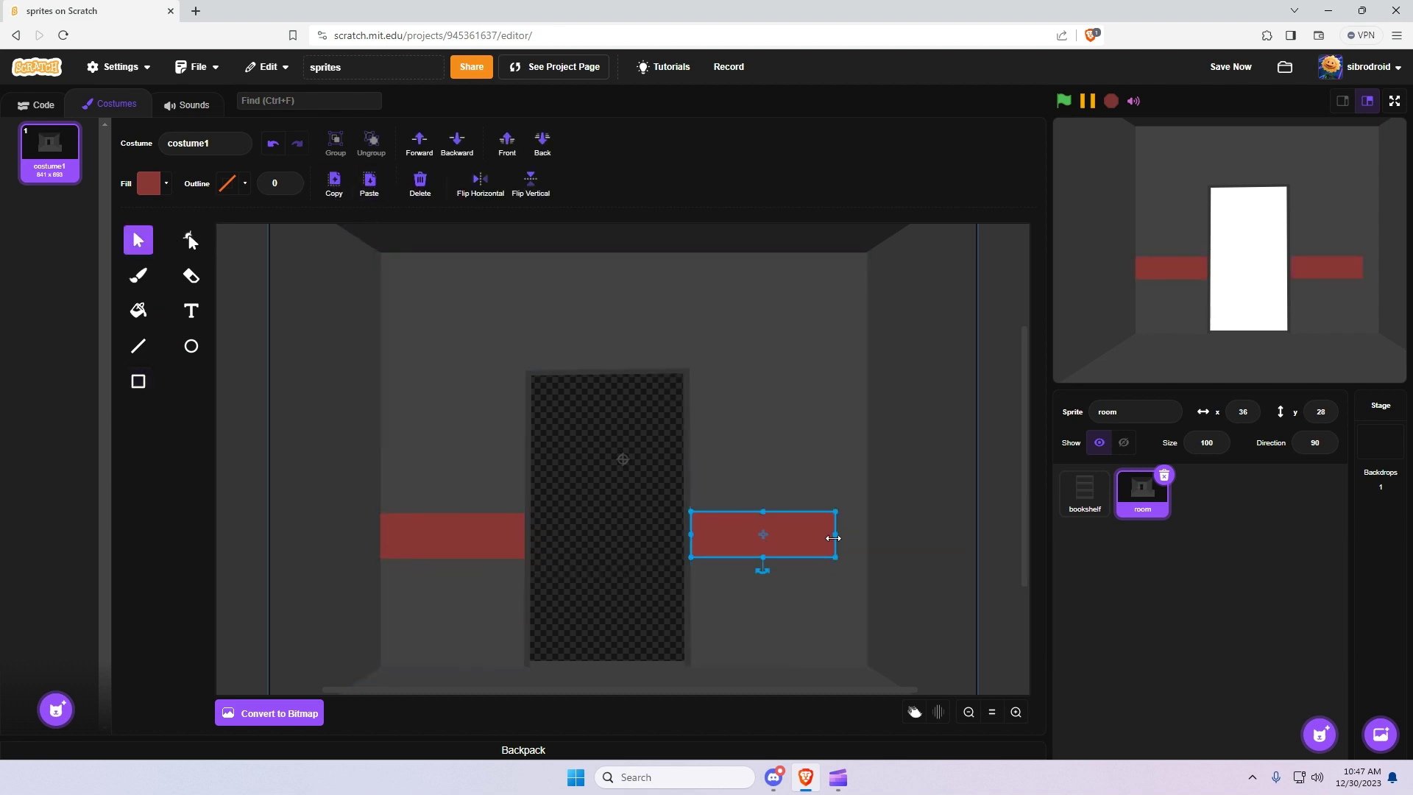
left_click_drag(838, 534, 864, 539)
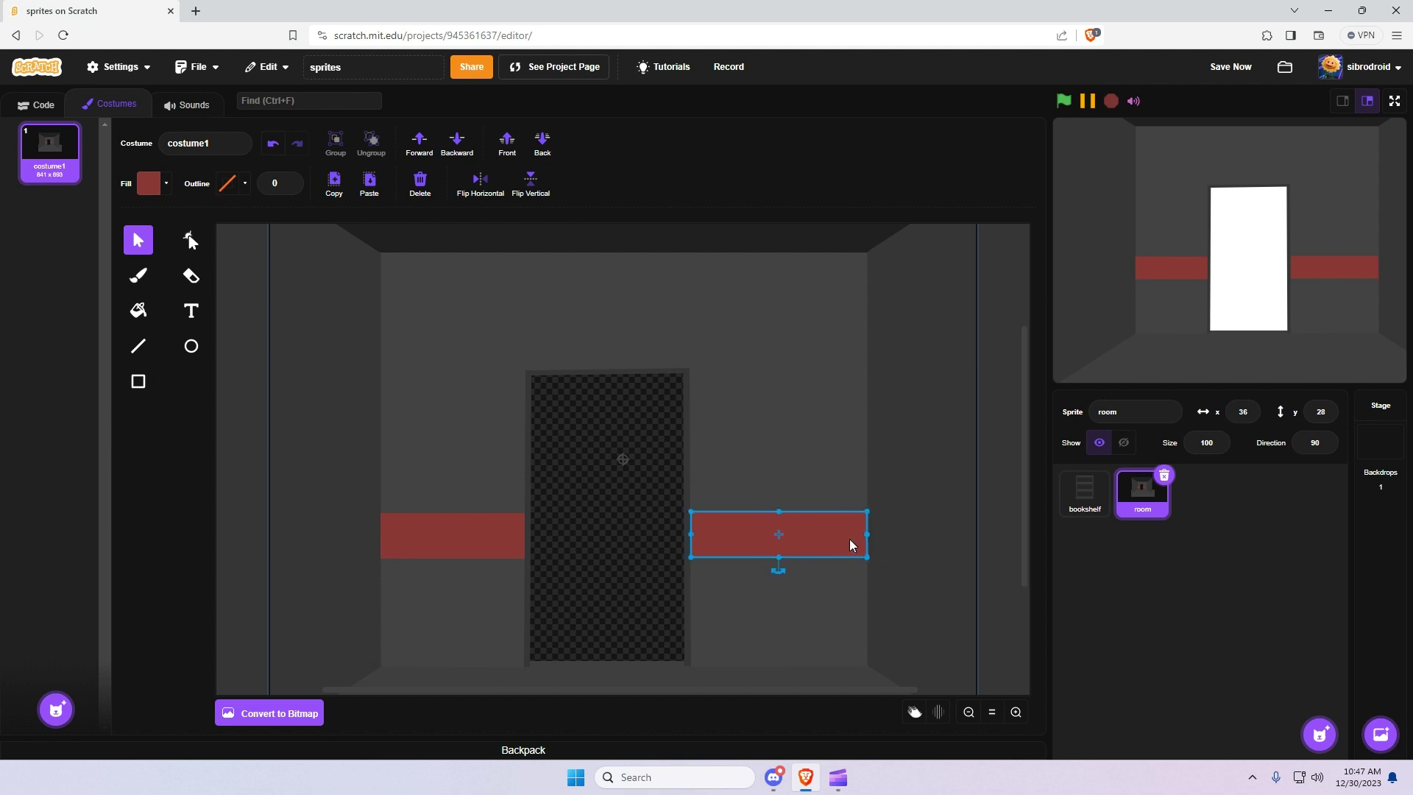
Darken the left red band and draw a red block on the right side wall
left_click(634, 505)
left_click(710, 558)
left_click(494, 527)
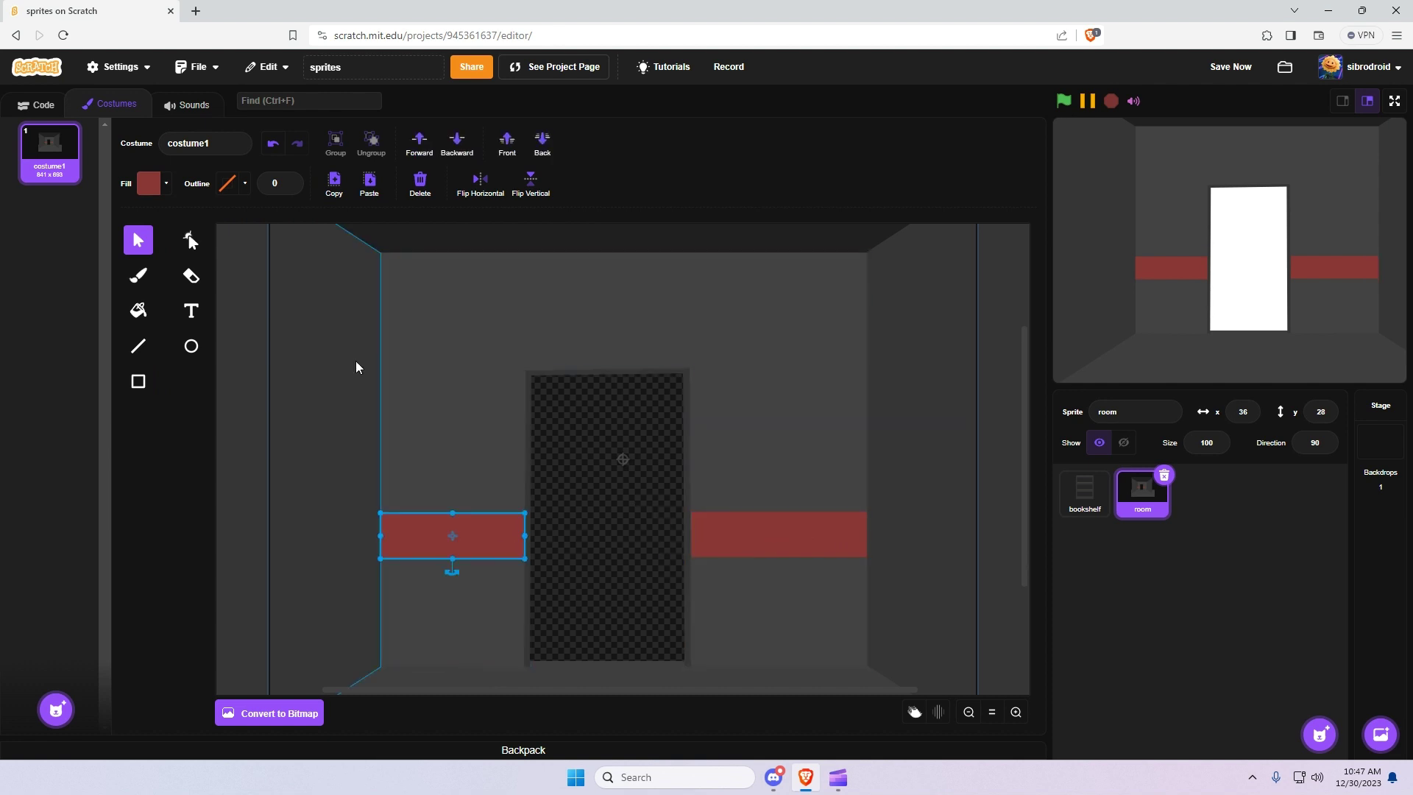
left_click(161, 187)
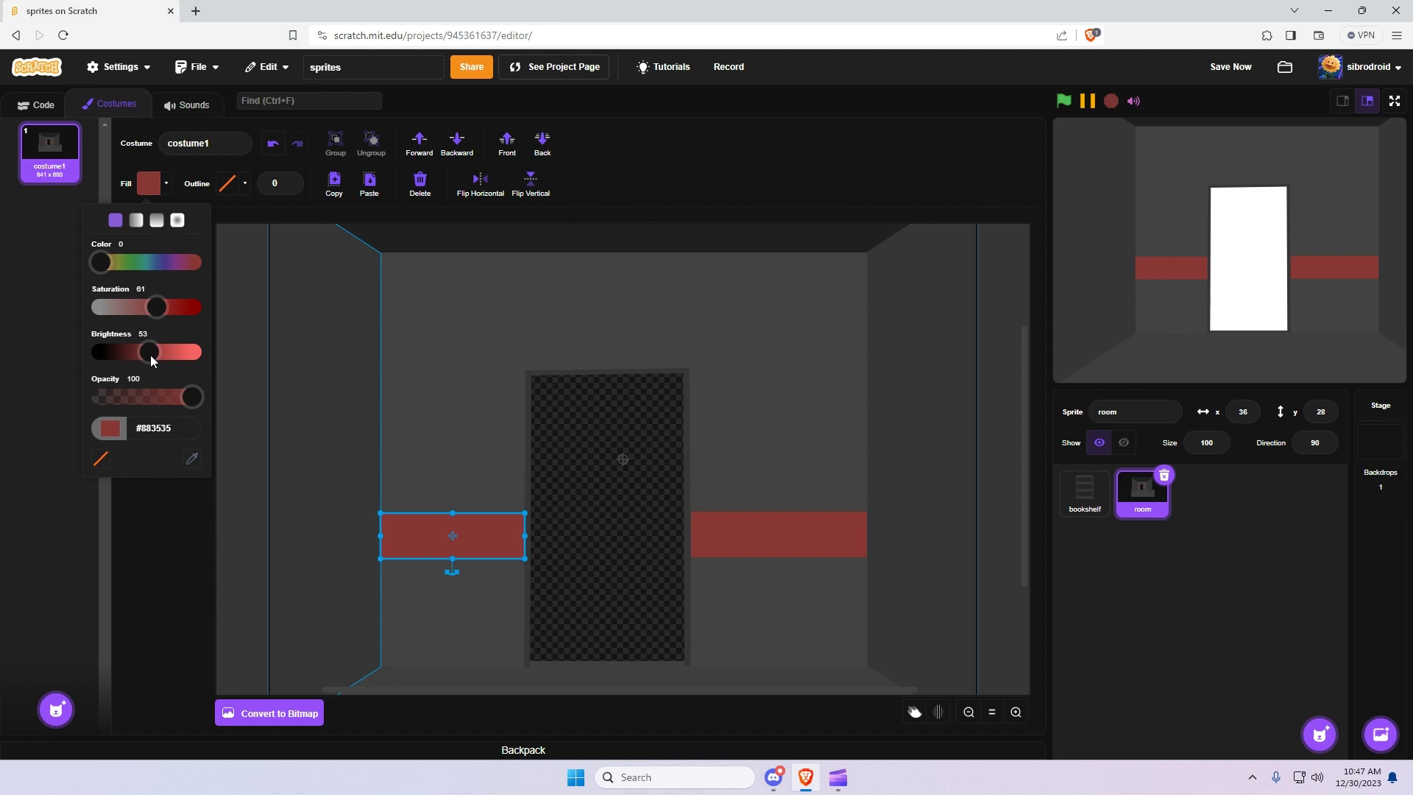
left_click_drag(151, 354, 141, 355)
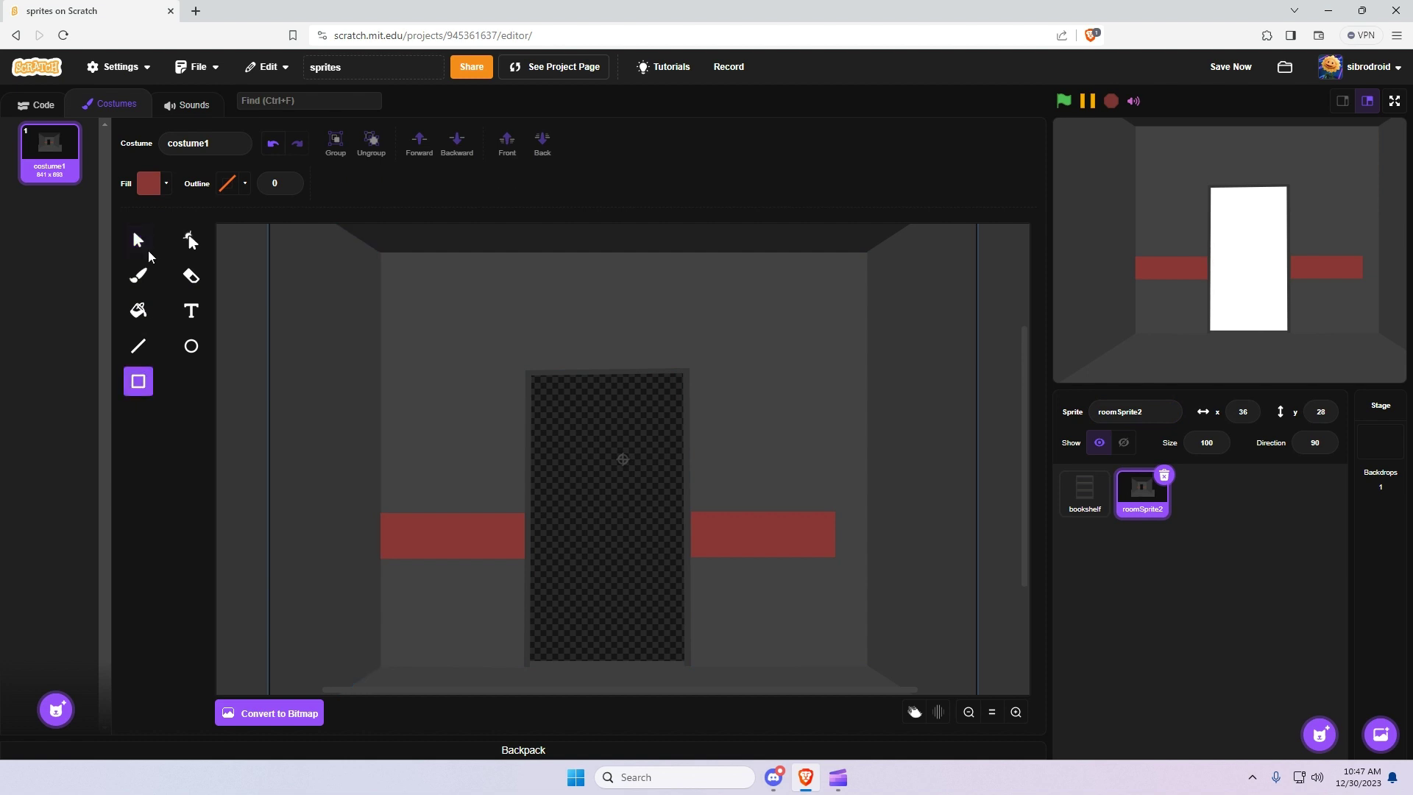
left_click(155, 185)
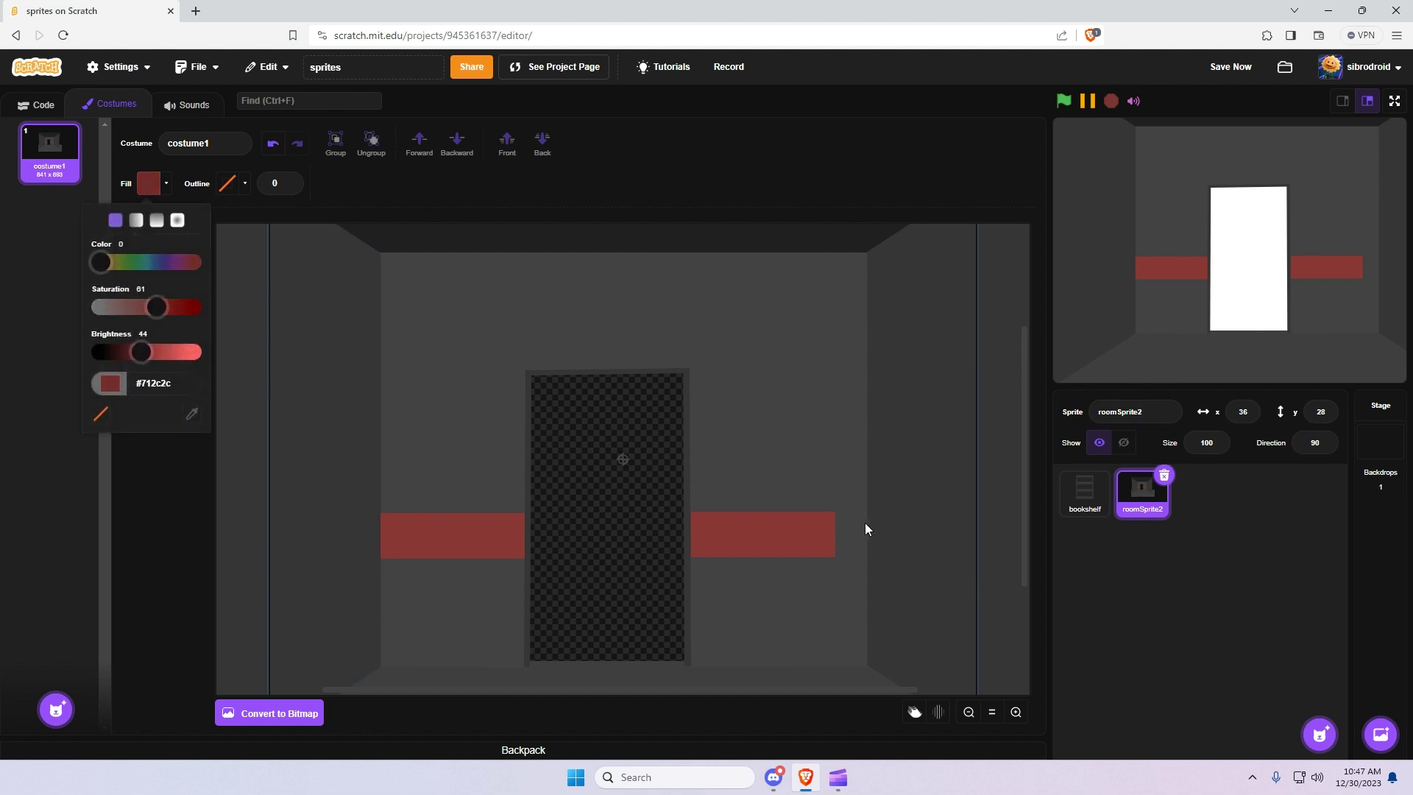
left_click_drag(869, 511, 923, 566)
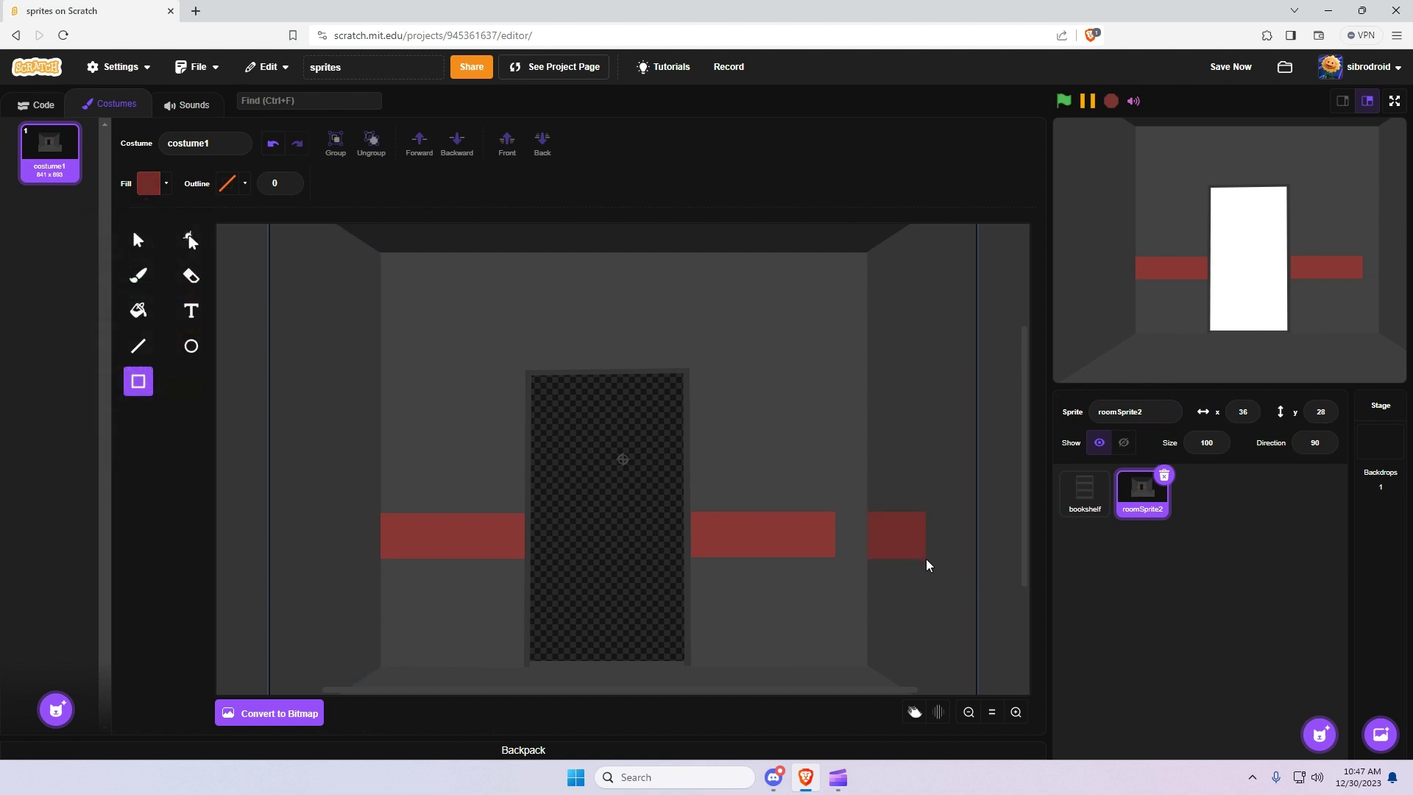
Reshape the right-wall red block into a perspective trapezoid by pulling its right corners outward
left_click(195, 240)
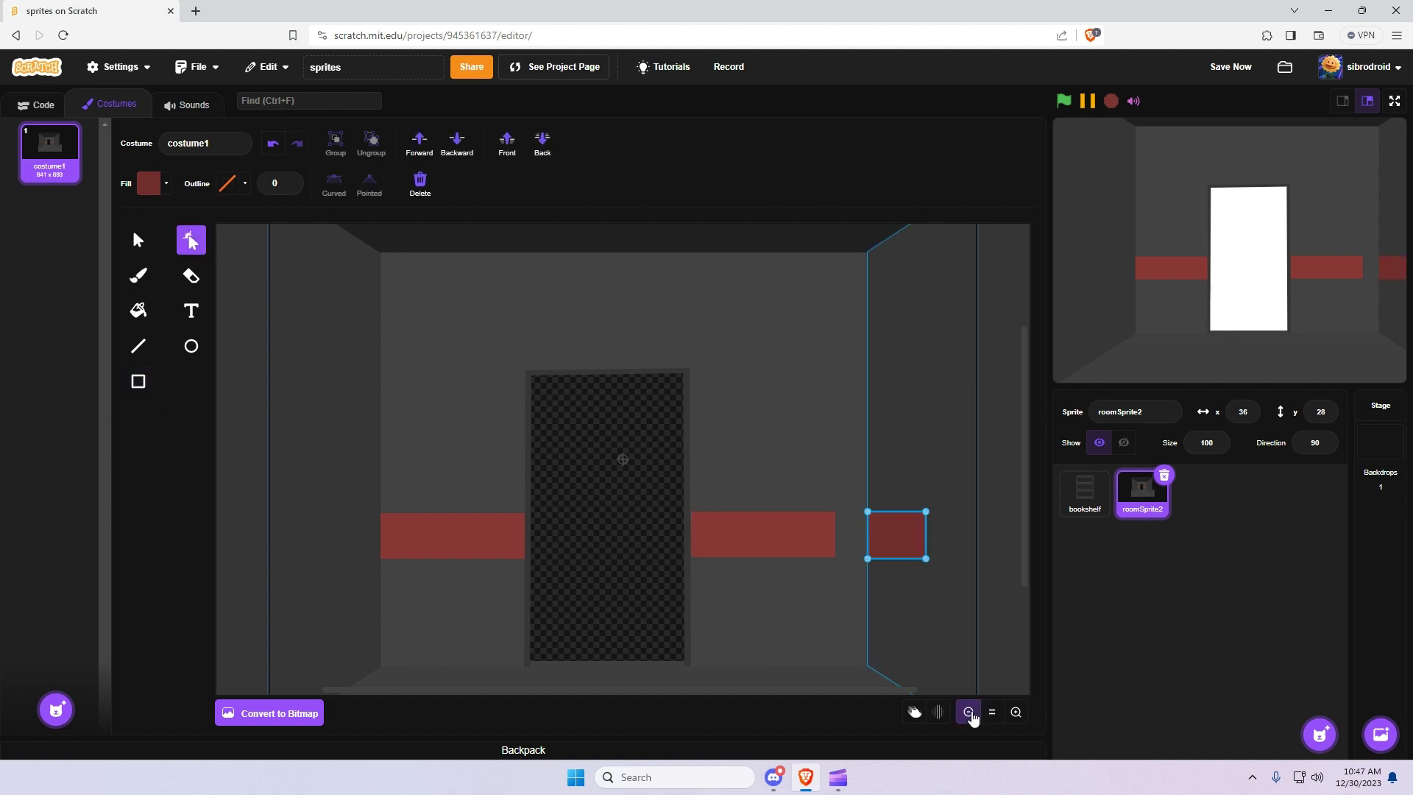
left_click(969, 712)
left_click_drag(773, 486, 888, 472)
left_click_drag(774, 507, 889, 538)
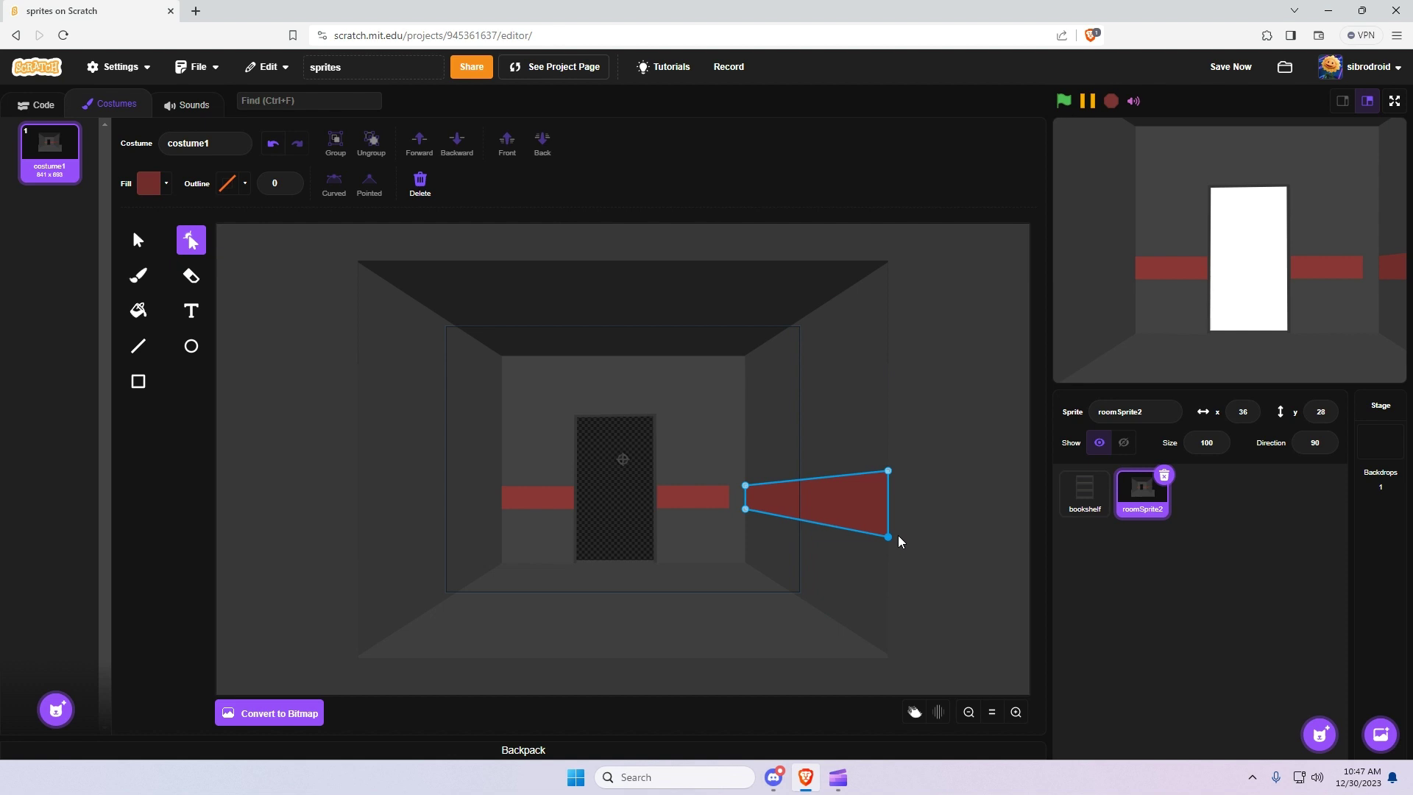
left_click(950, 597)
Widen the right back-wall red band toward the side wall
left_click(1016, 712)
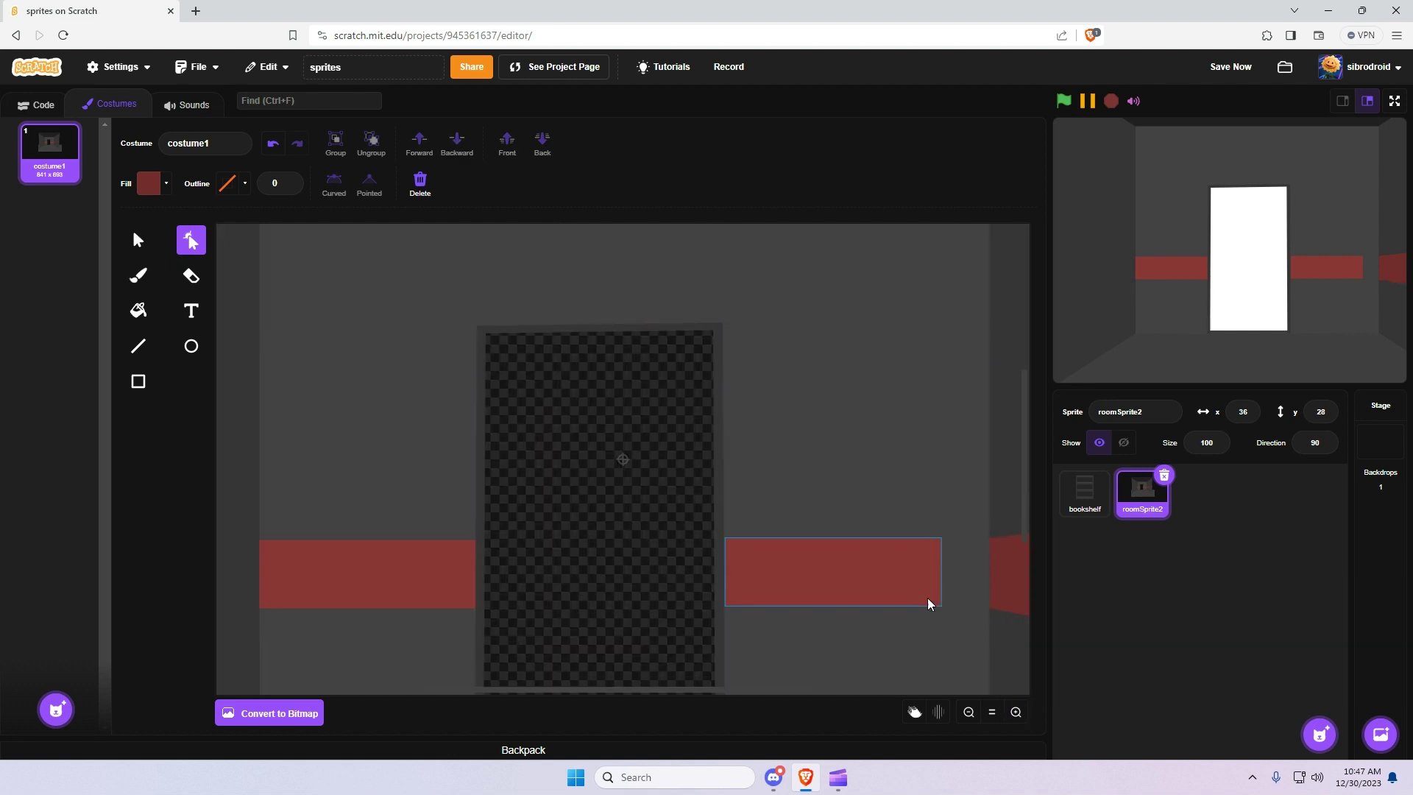
left_click(923, 595)
key("s")
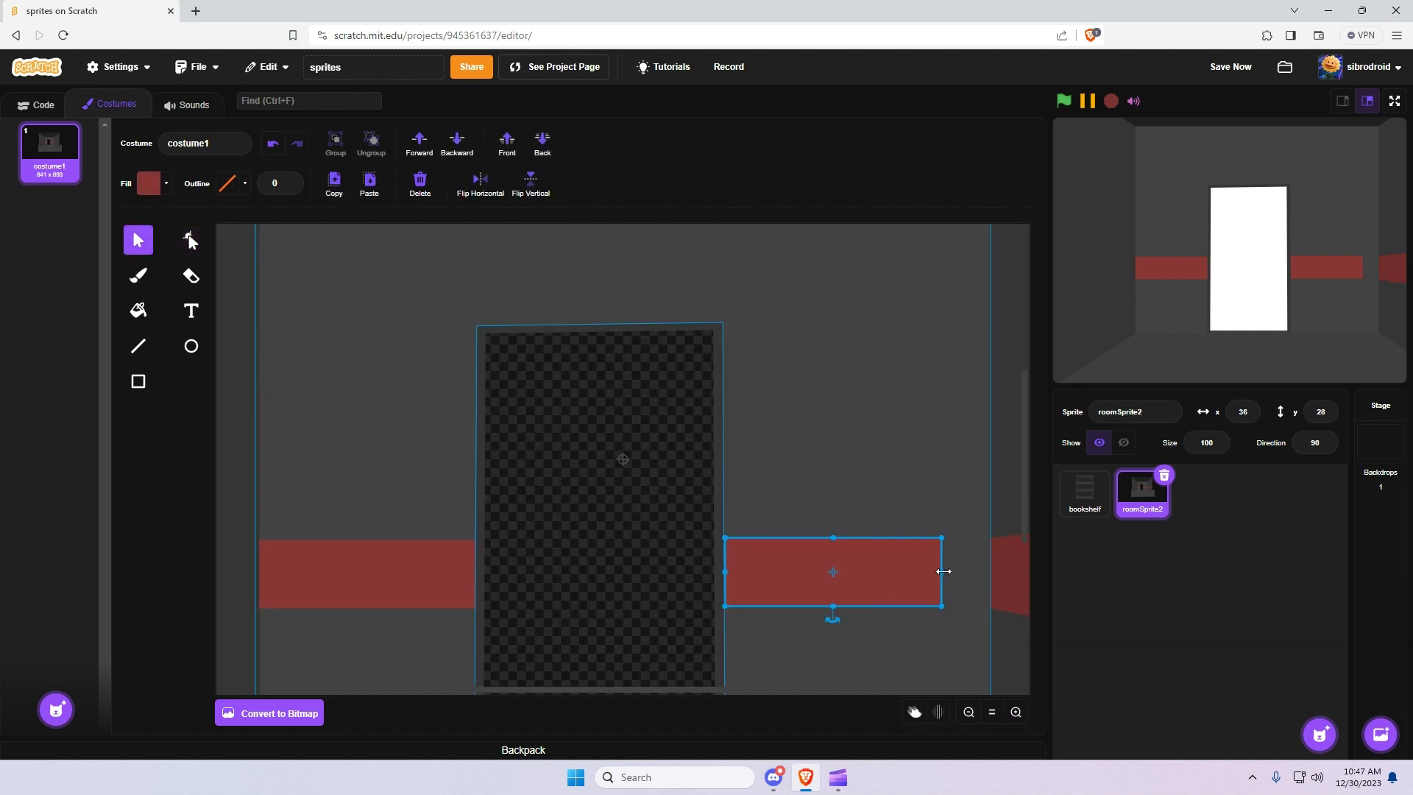
left_click_drag(942, 572, 994, 575)
left_click(674, 486)
left_click(963, 578)
left_click(861, 570)
left_click(713, 550)
left_click(968, 712)
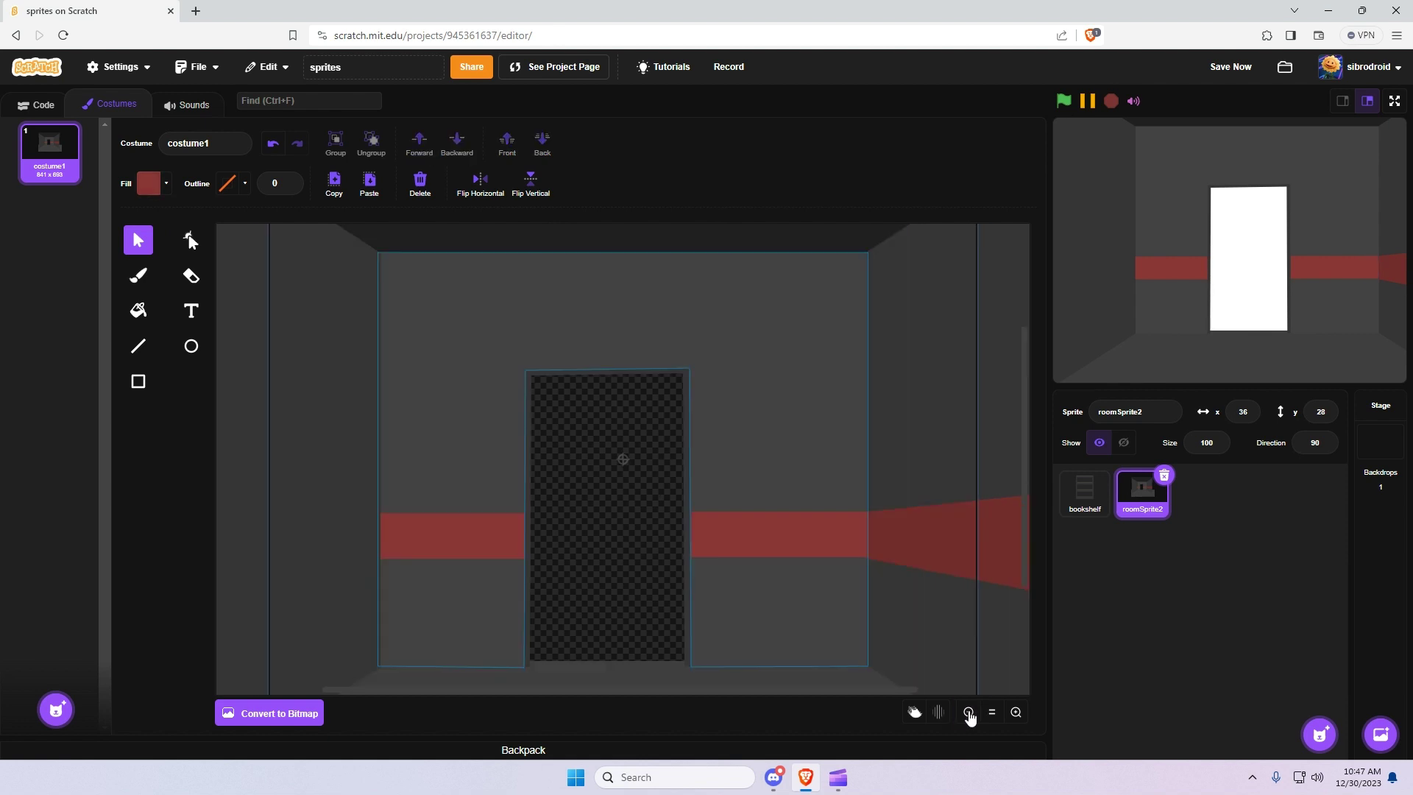
Copy the right-wall trapezoid and move the copy onto the left wall
left_click(827, 506)
left_click(335, 185)
left_click(369, 184)
mouse_move(805, 503)
left_mouse_down()
mouse_move(390, 498)
mouse_move(428, 503)
left_mouse_up()
left_click(461, 523)
Lower the left trapezoid's bottom-left corner slightly, then zoom in on the doorway
left_click(1017, 713)
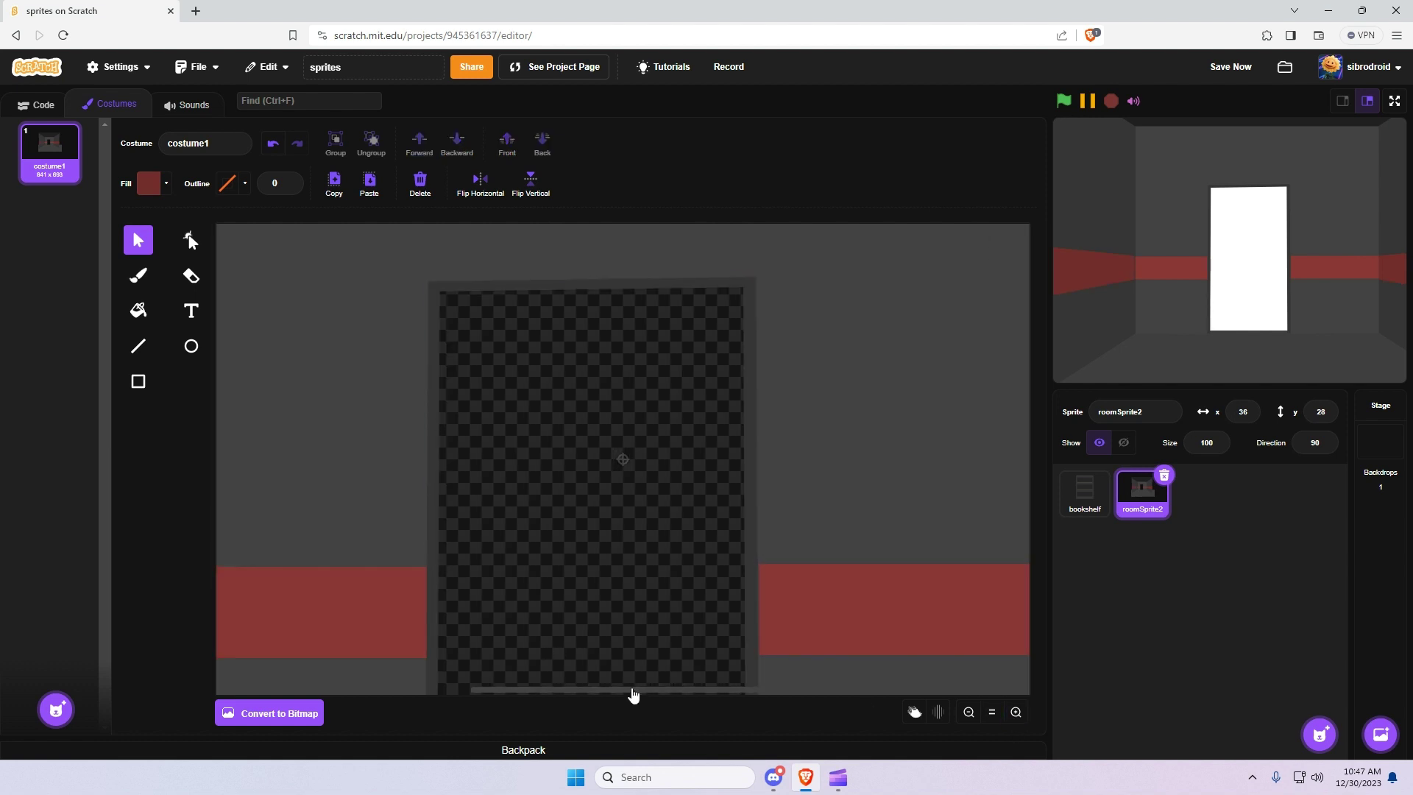
left_click_drag(634, 696, 539, 692)
mouse_move(498, 603)
left_mouse_down()
mouse_move(471, 588)
mouse_move(480, 604)
left_mouse_up()
left_click(190, 241)
left_click(493, 561)
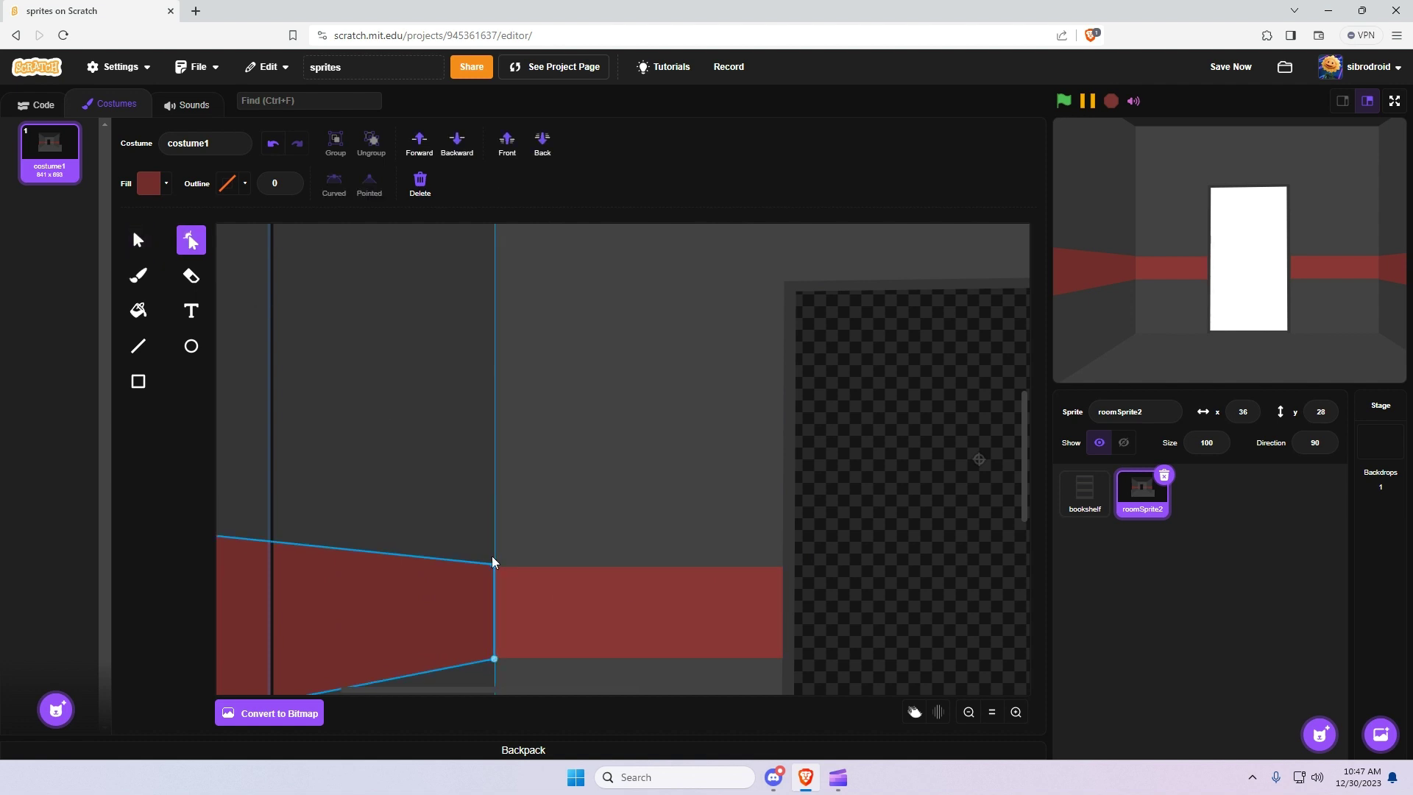
left_click(522, 676)
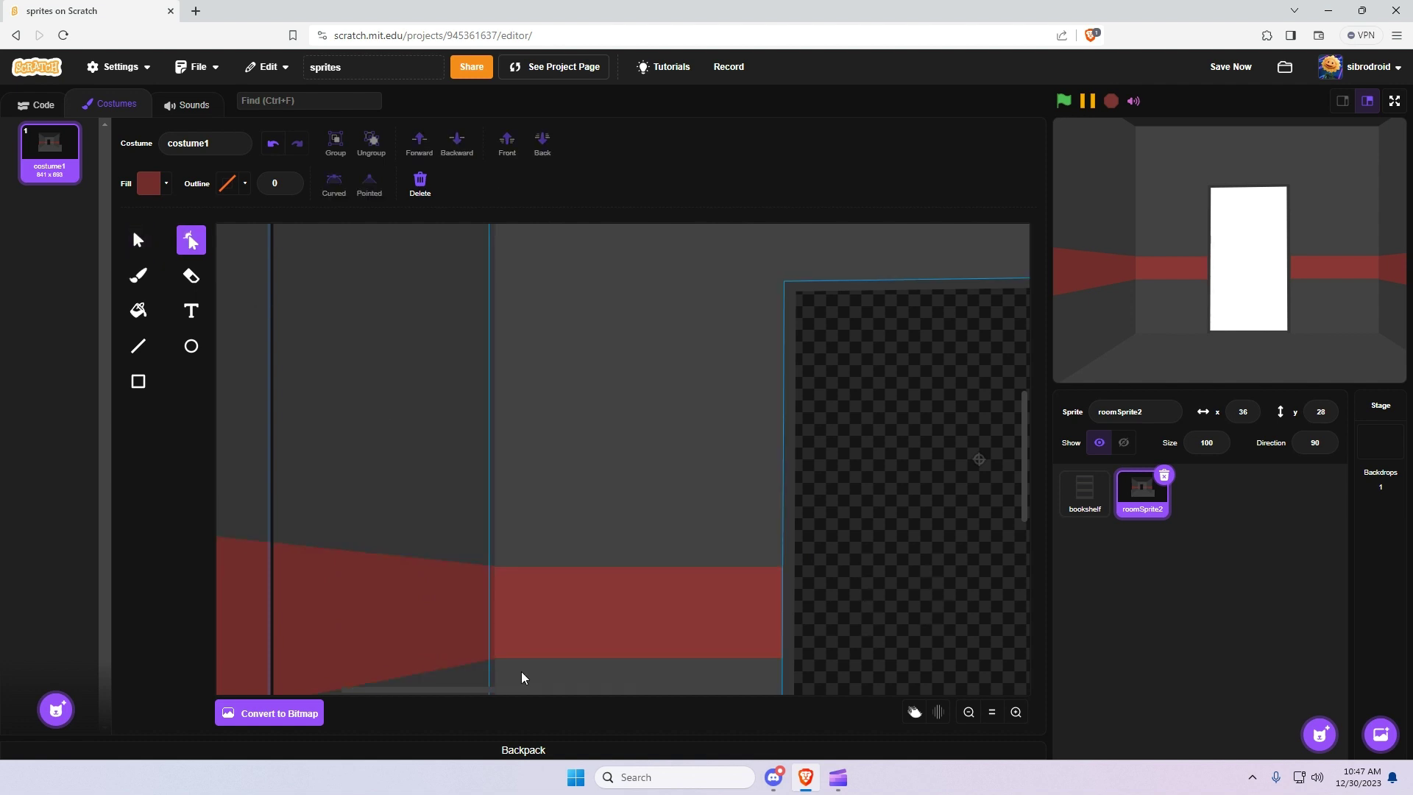
left_click(970, 712)
left_click(381, 490)
left_click(359, 471)
left_click_drag(359, 536, 357, 541)
left_click(332, 520)
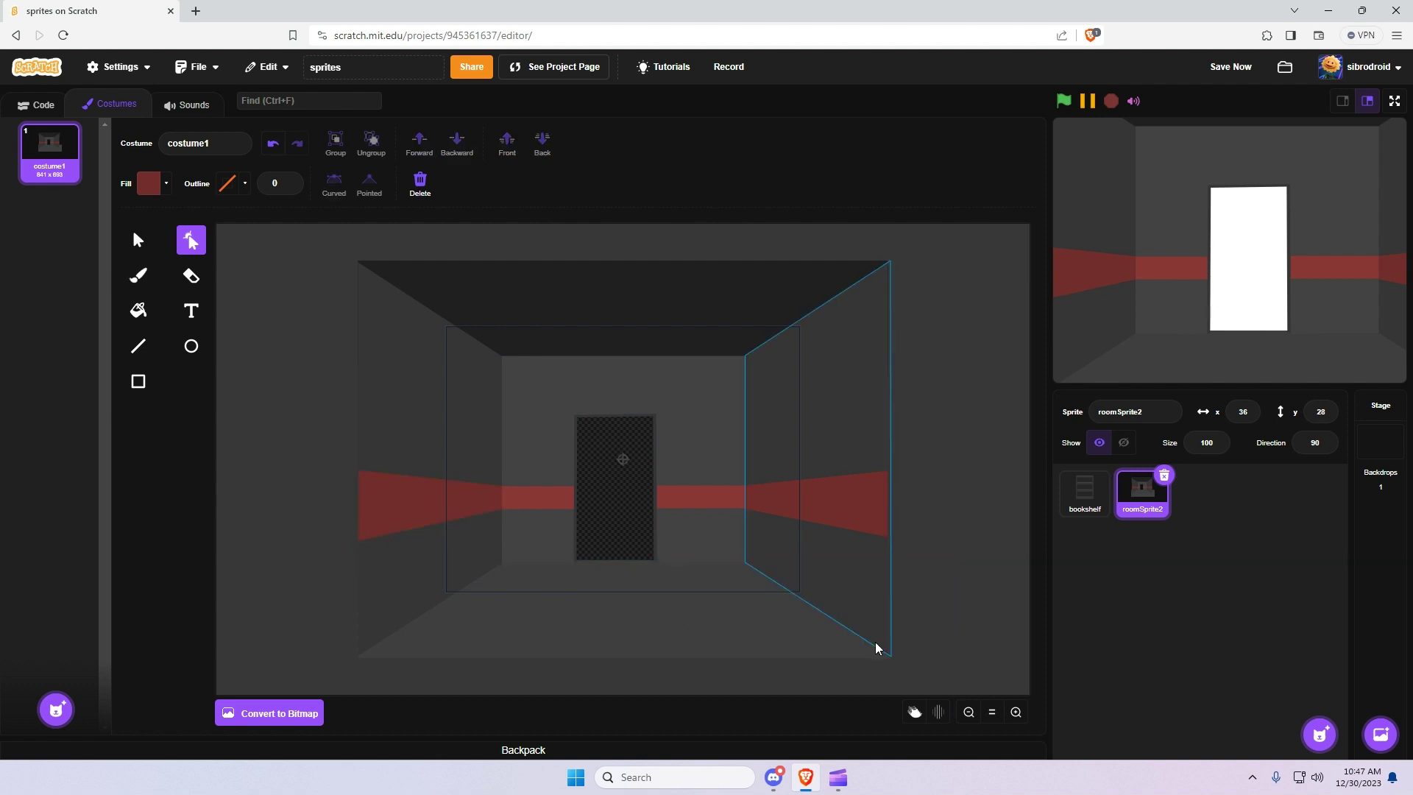
left_click(1015, 713)
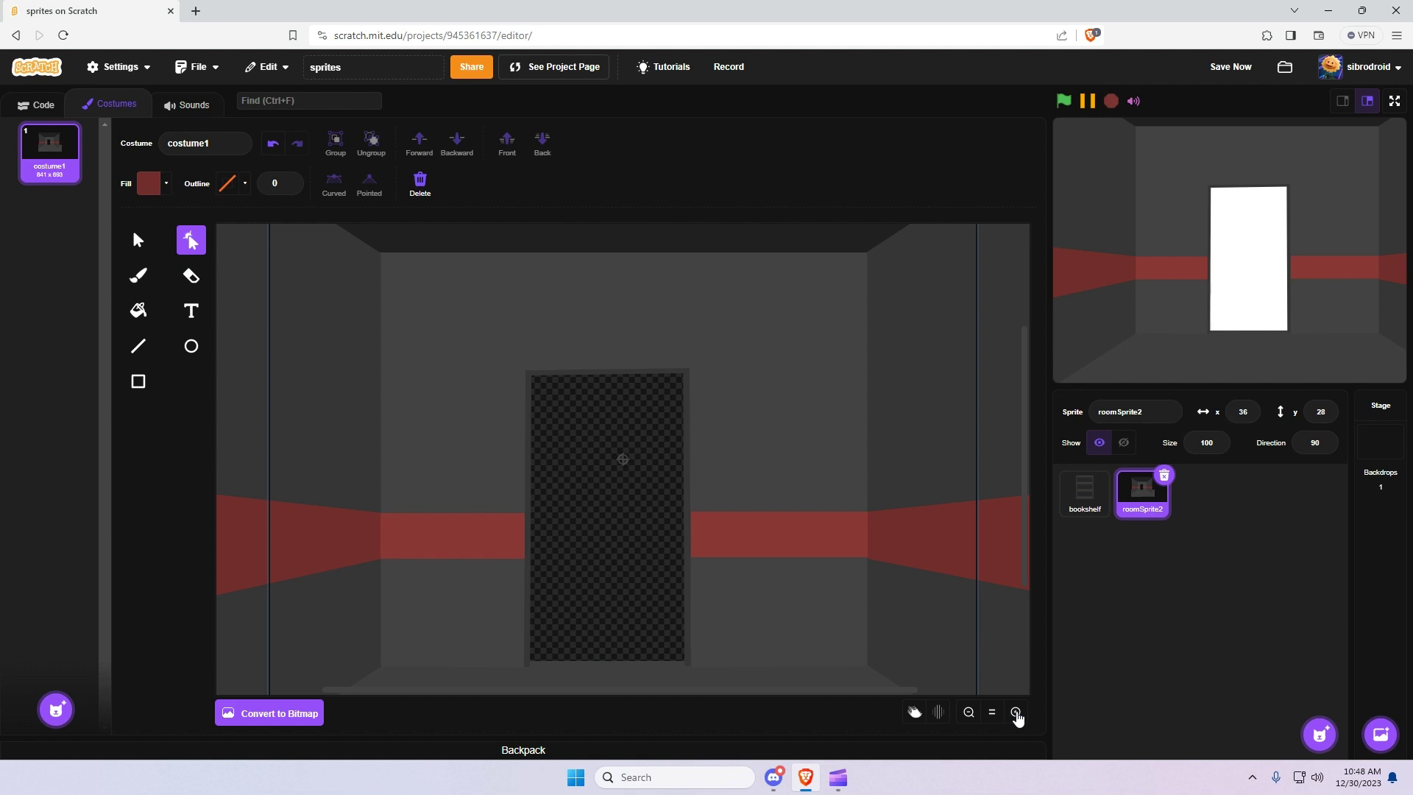
left_click(1015, 712)
left_click(1016, 712)
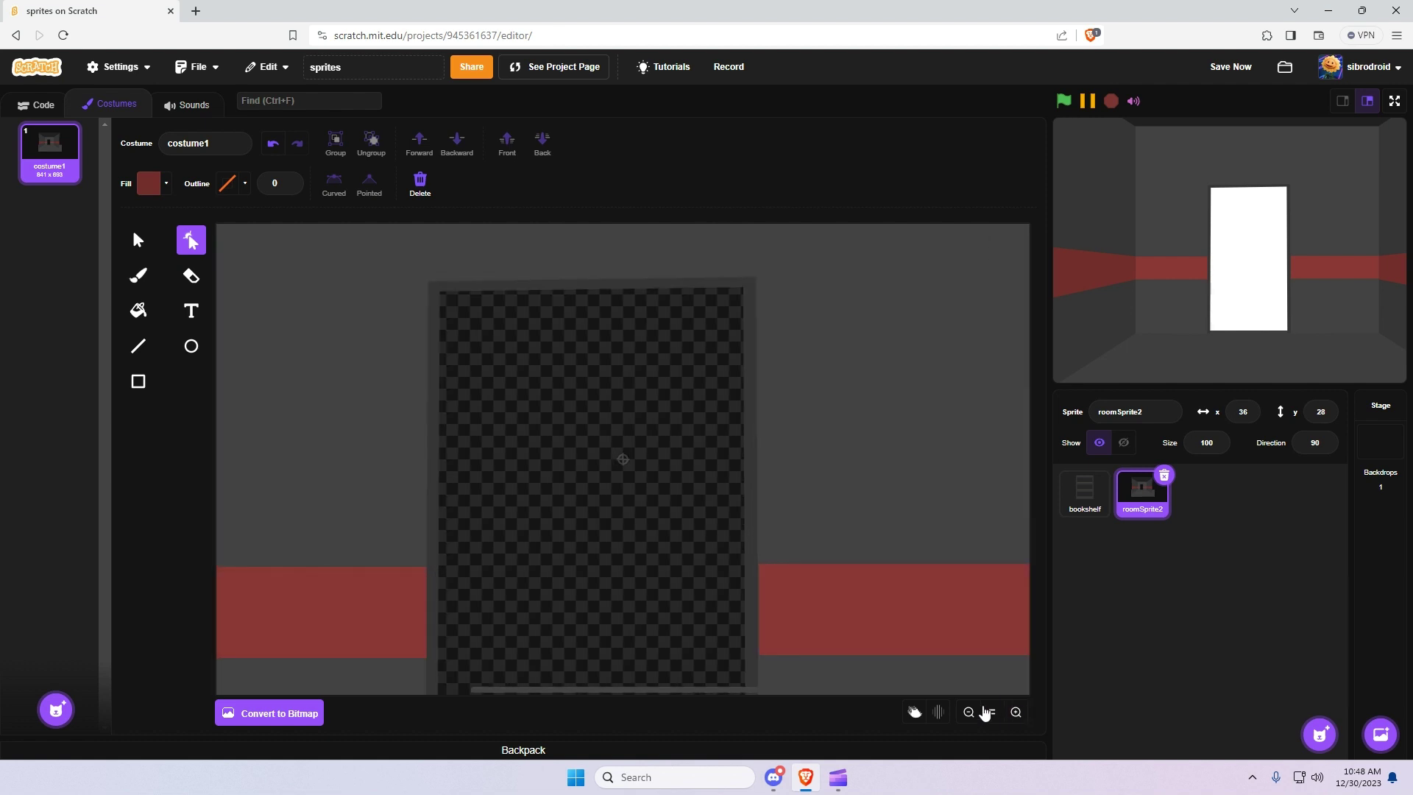
scroll(652, 614, "up", 2)
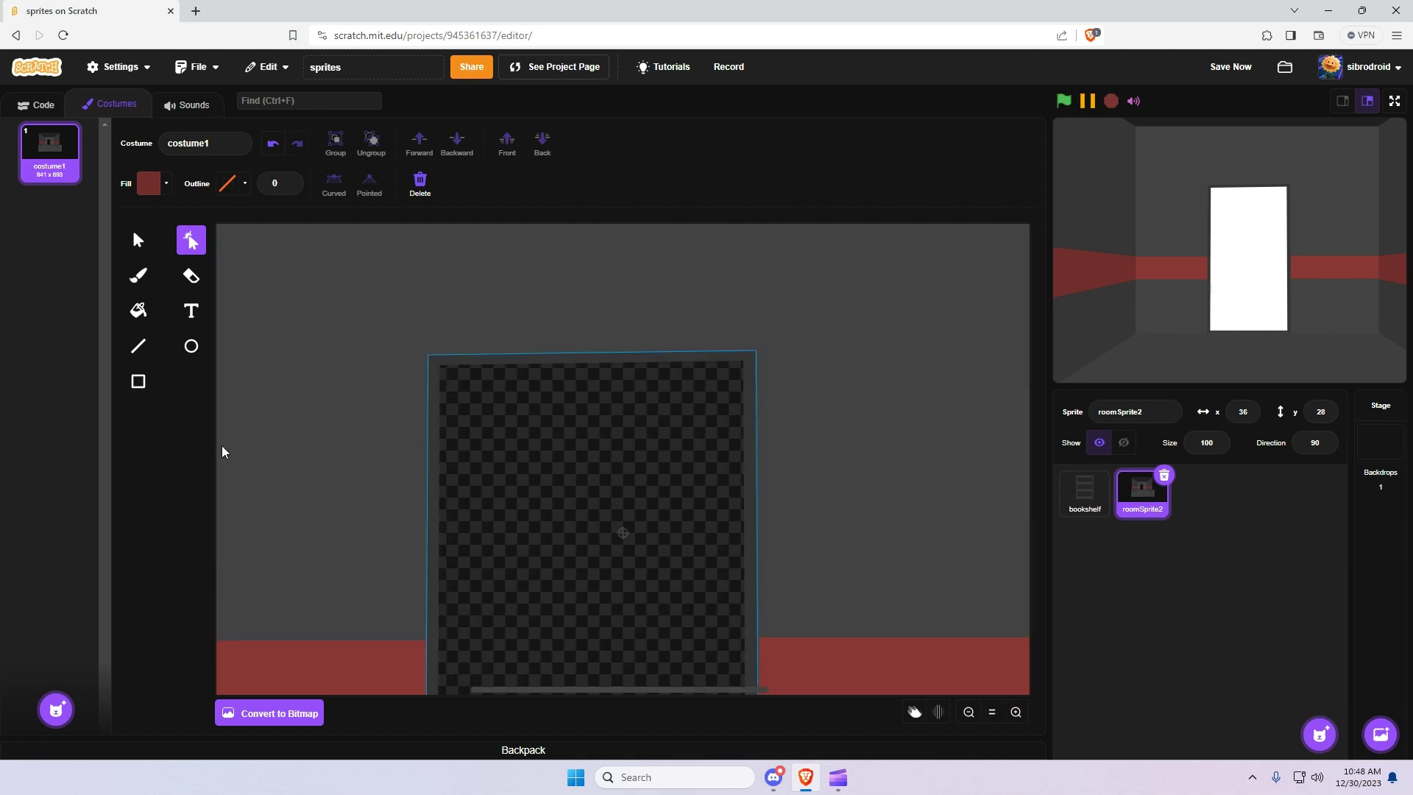
Draw a dark grey rectangle sign above the doorway
left_click(138, 382)
left_click(148, 183)
left_click_drag(152, 308, 95, 308)
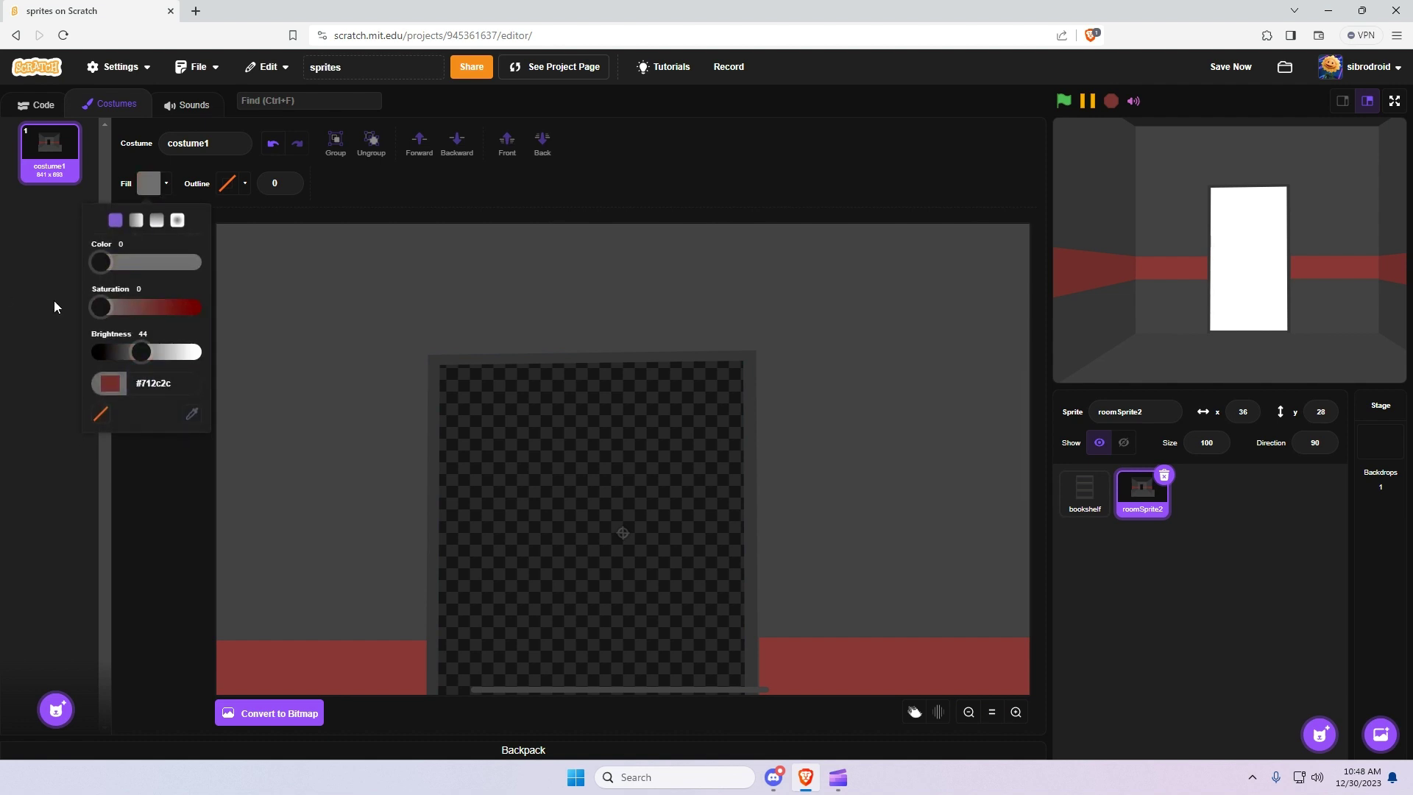
left_click_drag(147, 352, 119, 352)
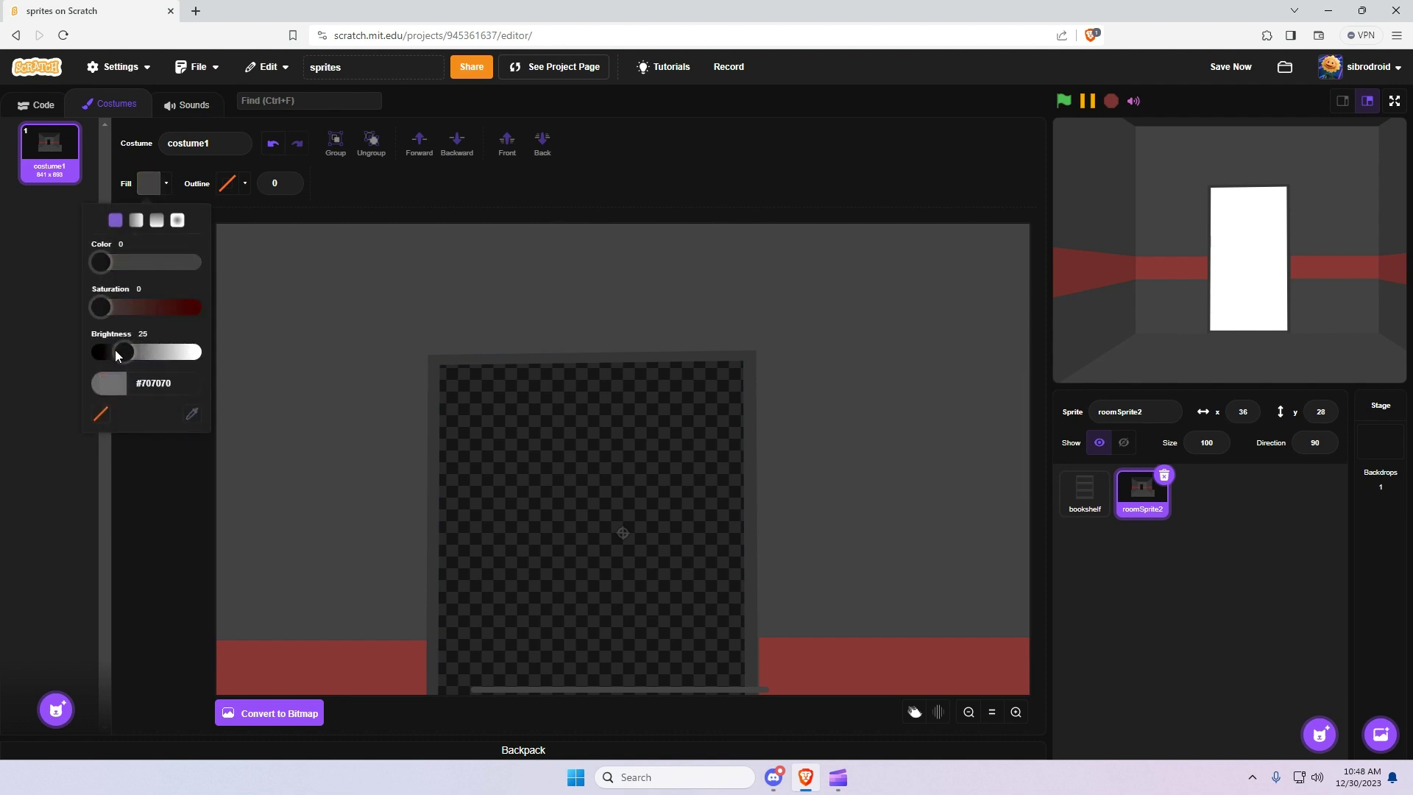
left_click(470, 370)
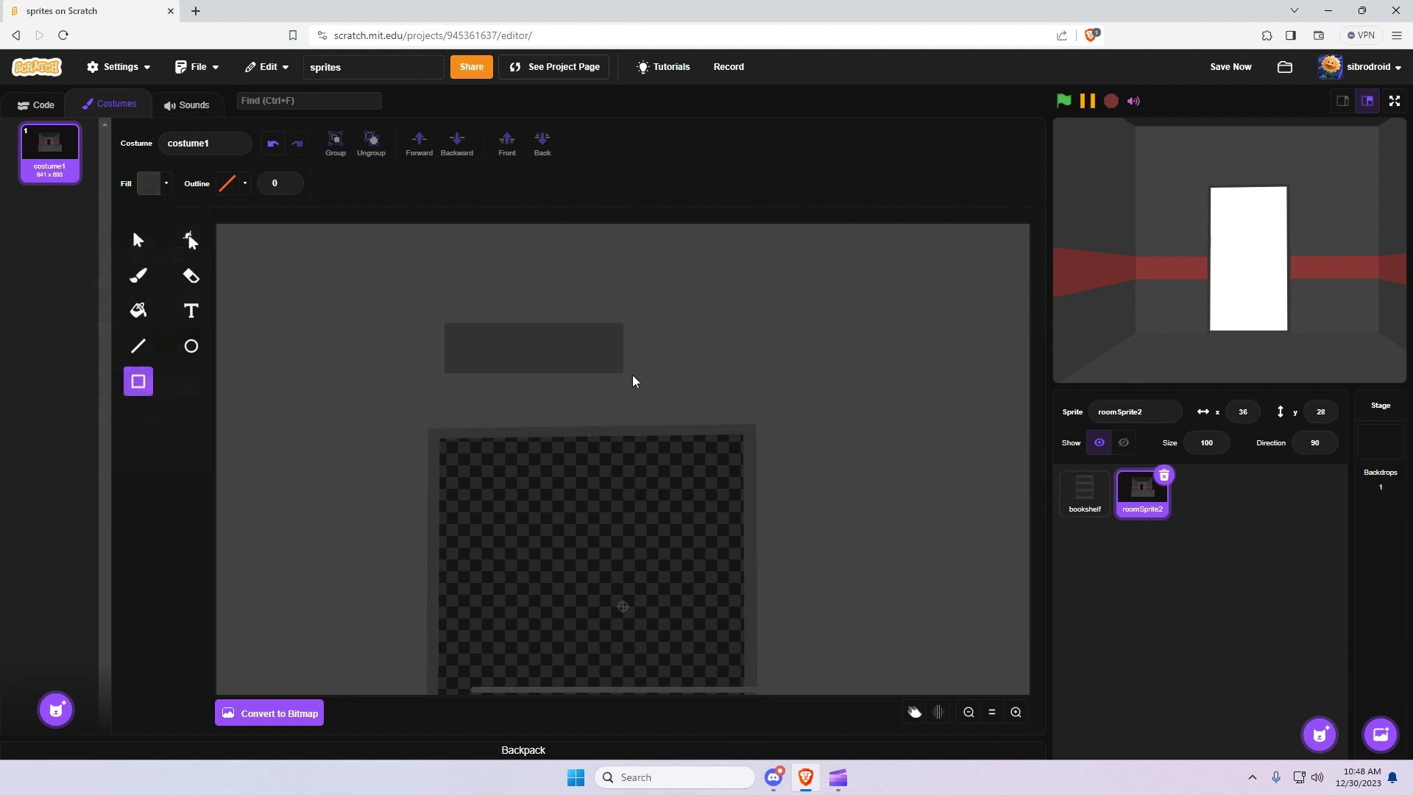
left_click_drag(446, 325, 741, 412)
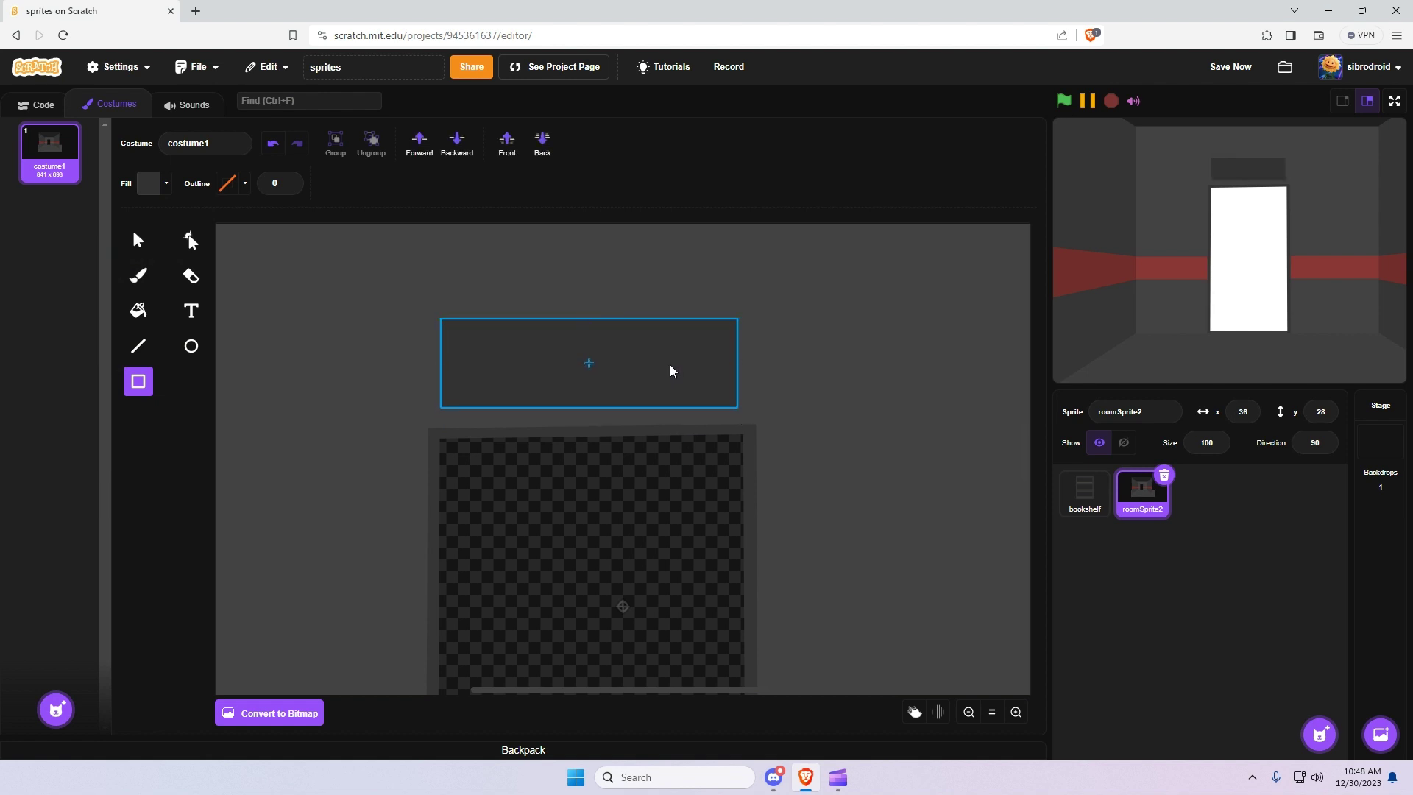
left_click_drag(670, 367, 667, 364)
left_click(604, 540)
Add lighter grey 'POOP' text centred inside the sign
left_click(193, 310)
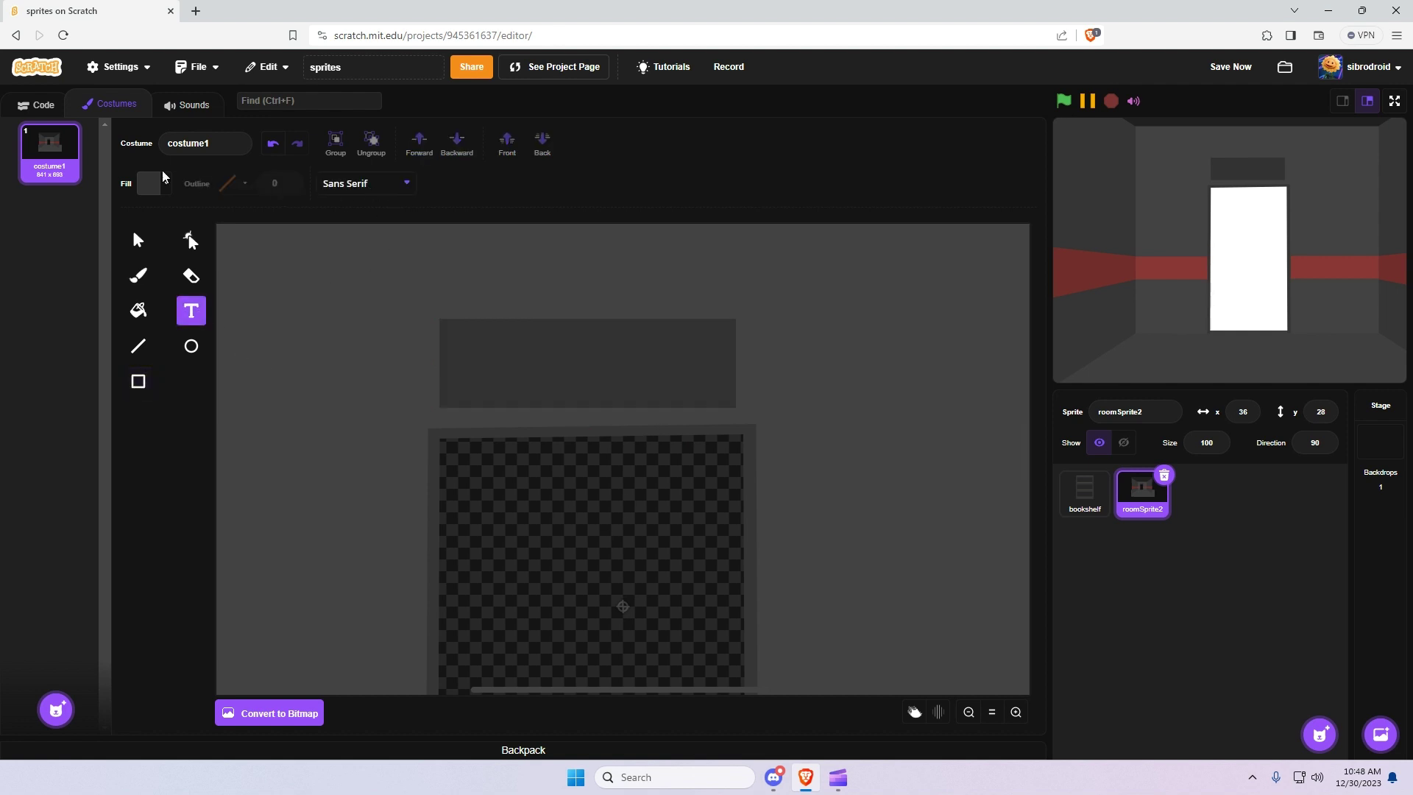
left_click(147, 184)
left_click_drag(126, 326, 145, 326)
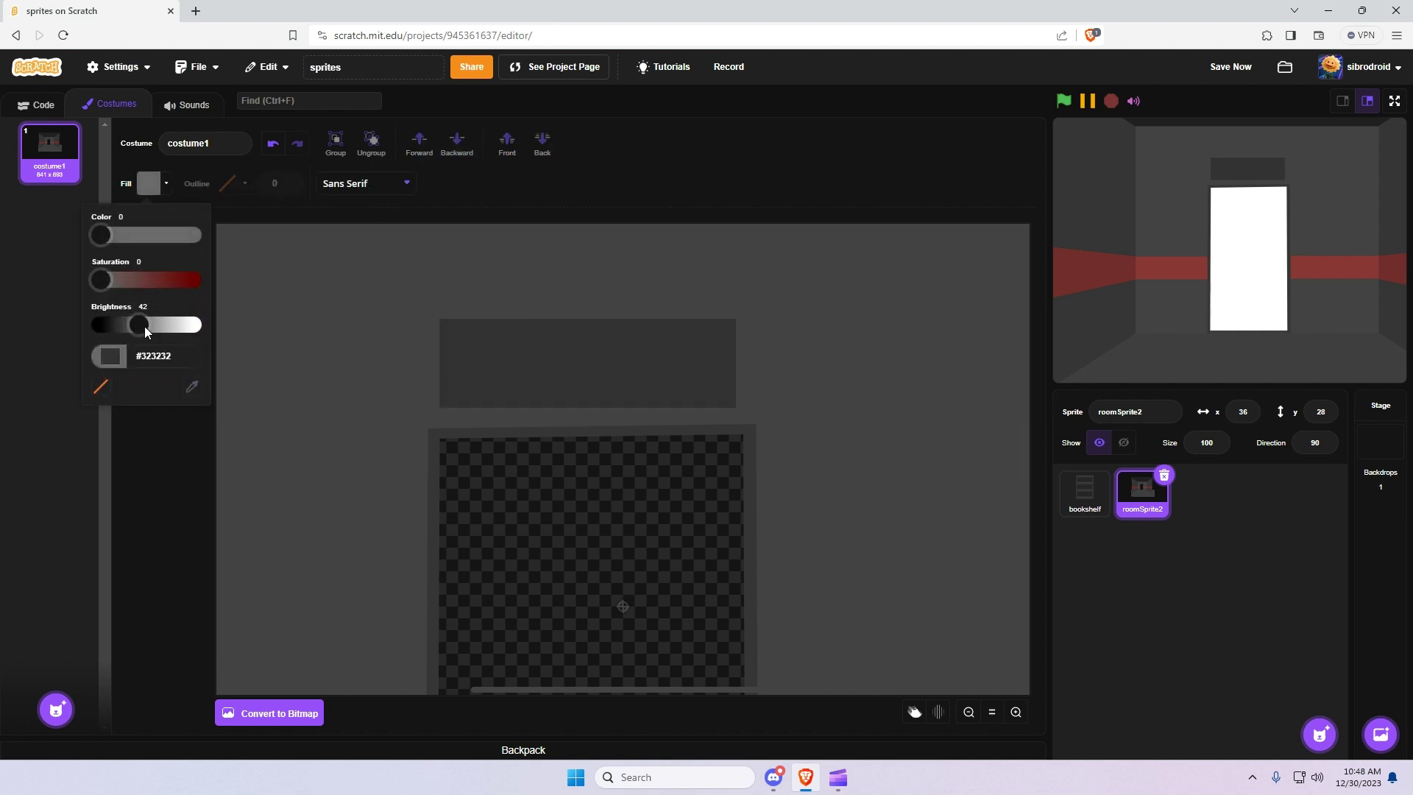
left_click(487, 386)
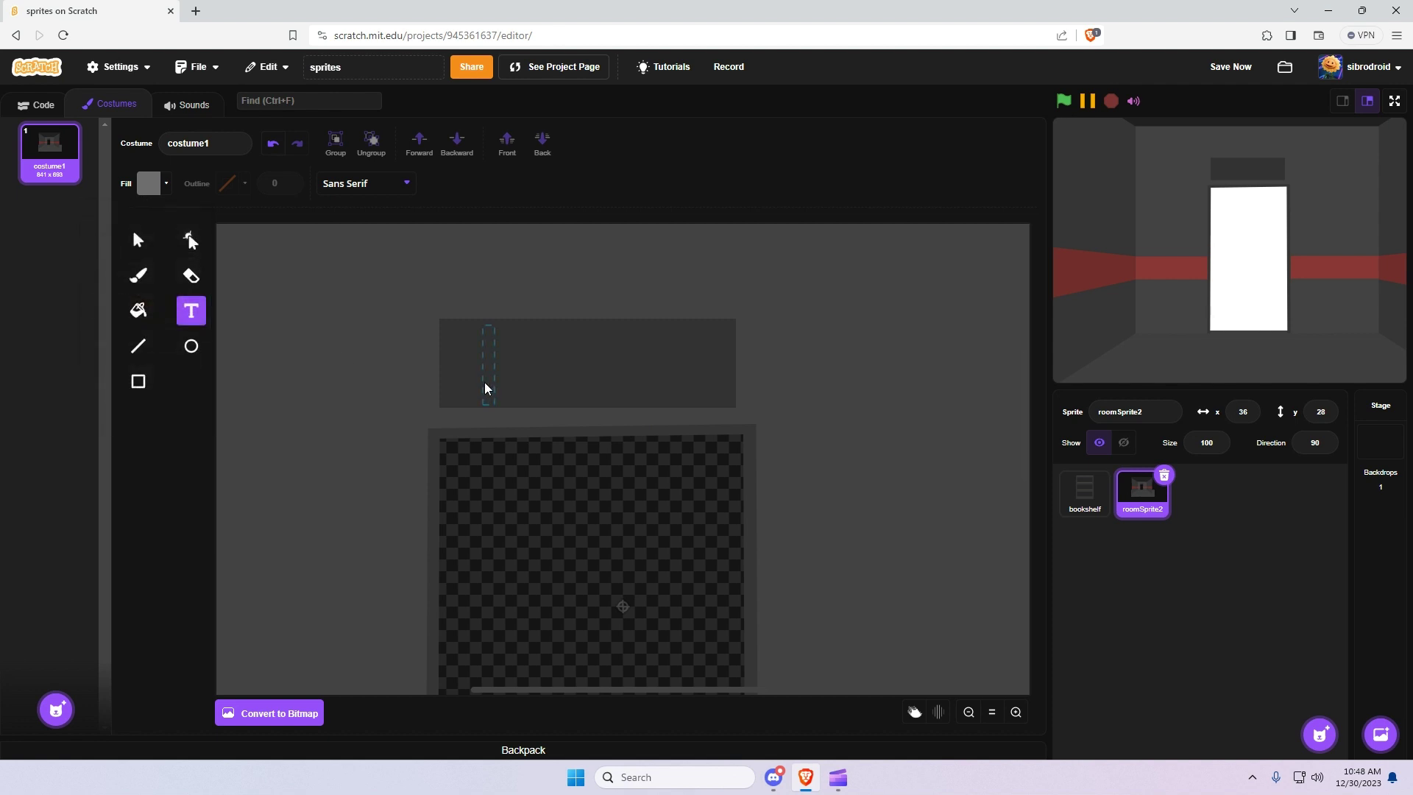
type("POOP")
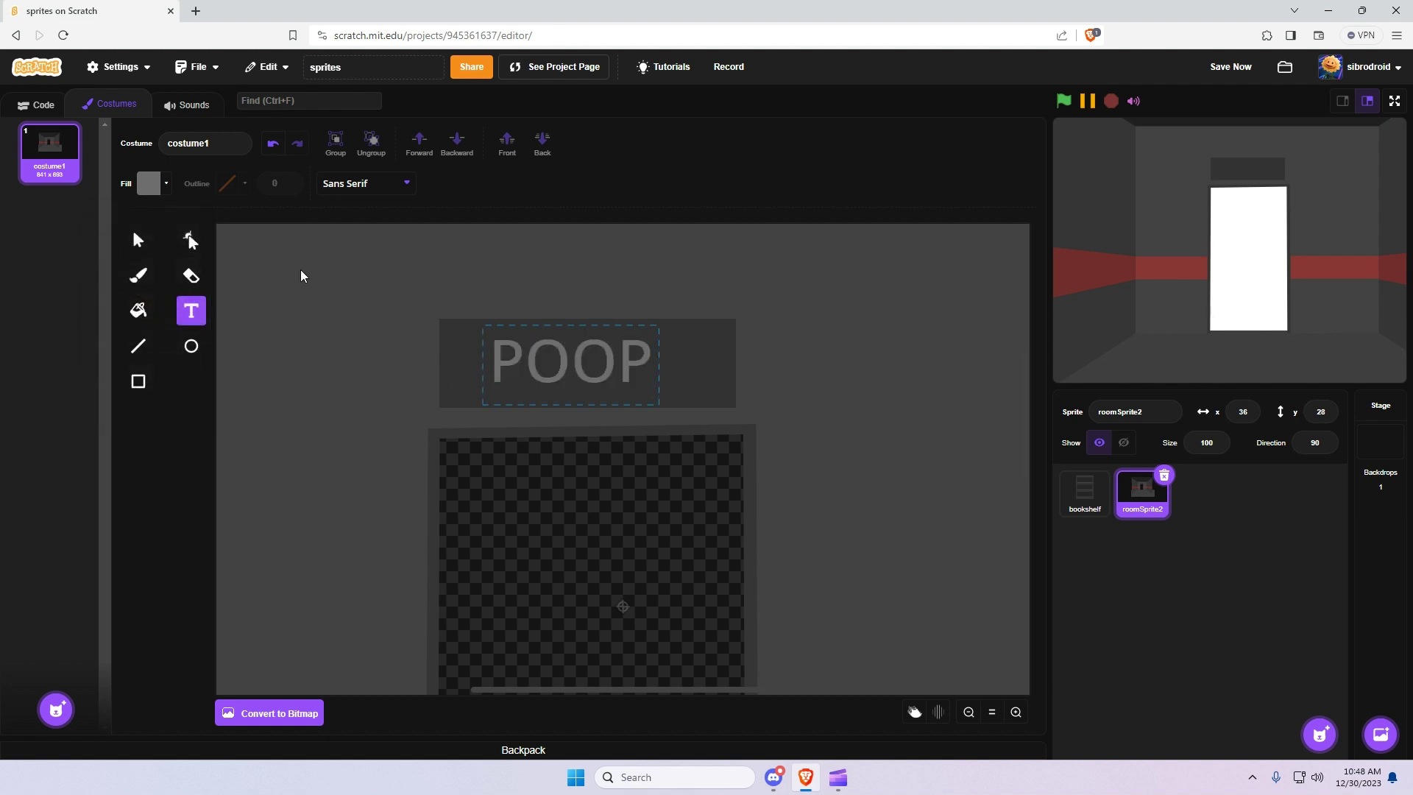
type("s")
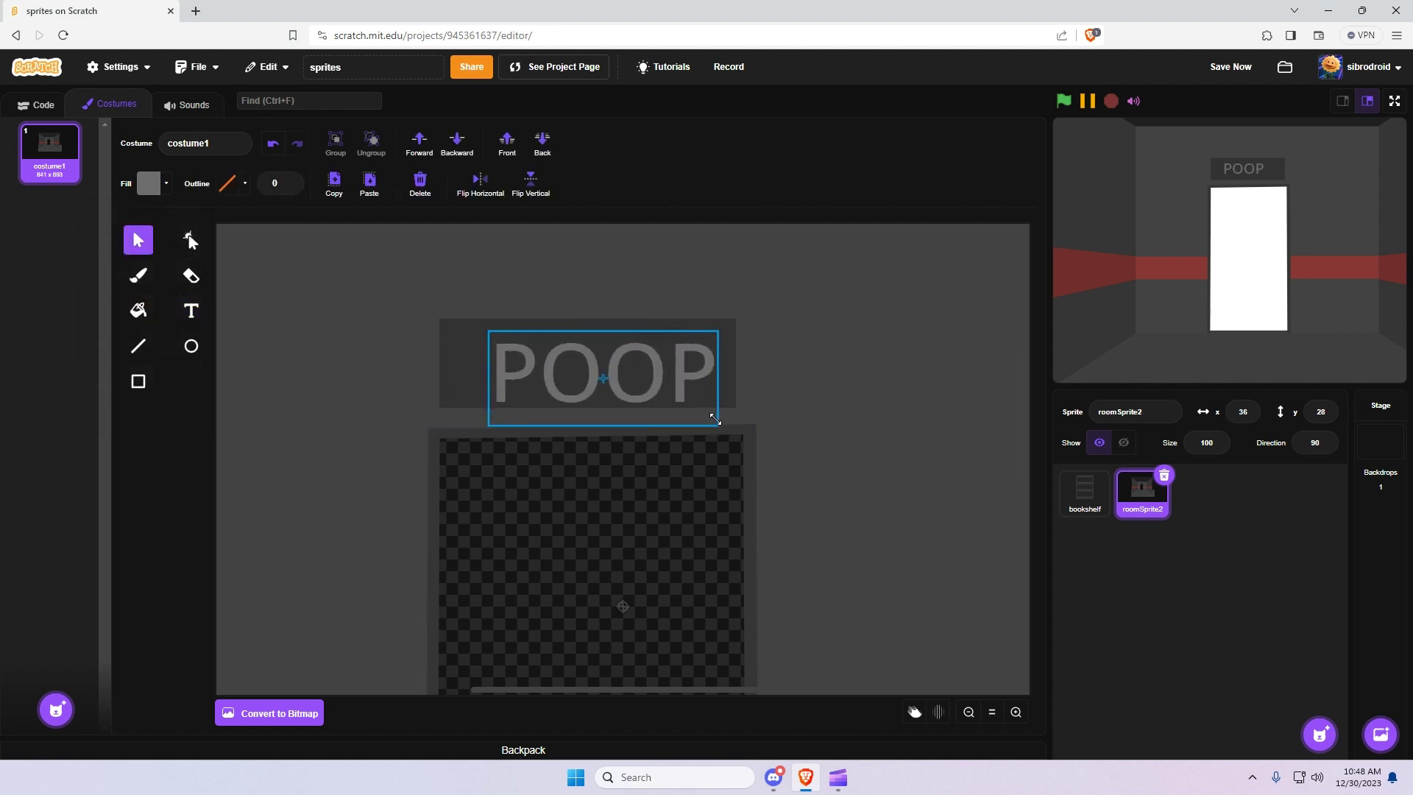
left_click_drag(648, 400, 638, 389)
left_click(648, 574)
left_click(969, 712)
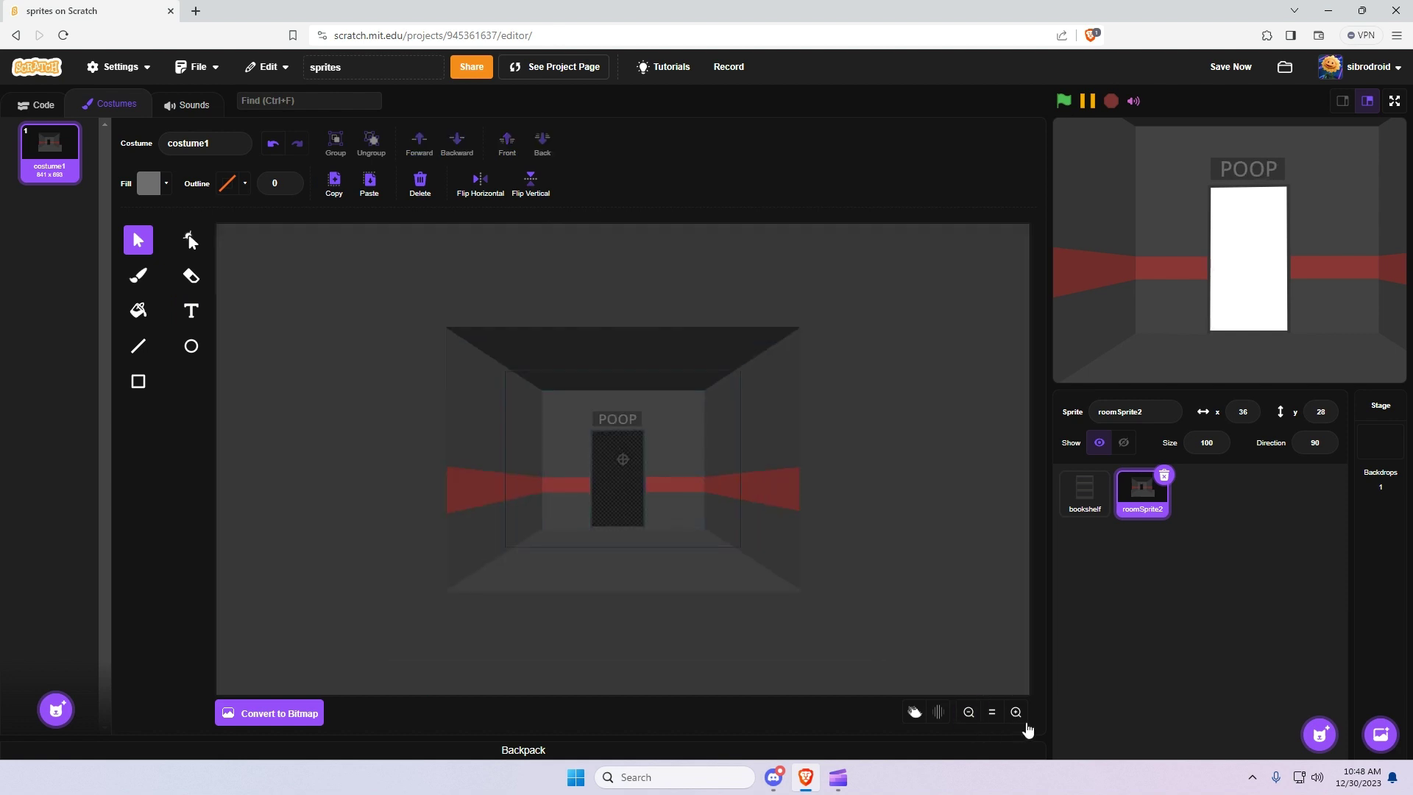
left_click(1016, 711)
scroll(668, 549, "up", 2)
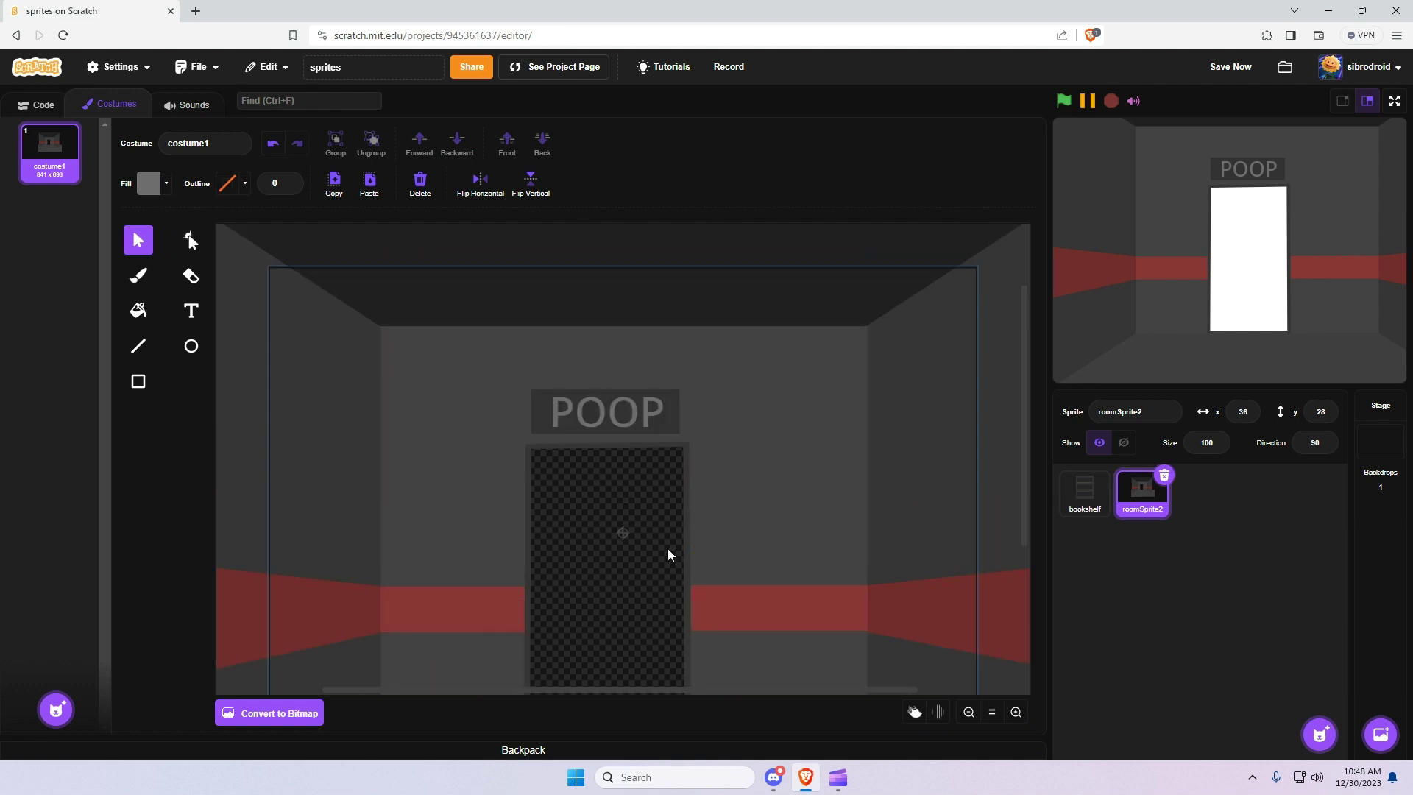
left_click(968, 711)
left_click(1016, 712)
left_click(1016, 711)
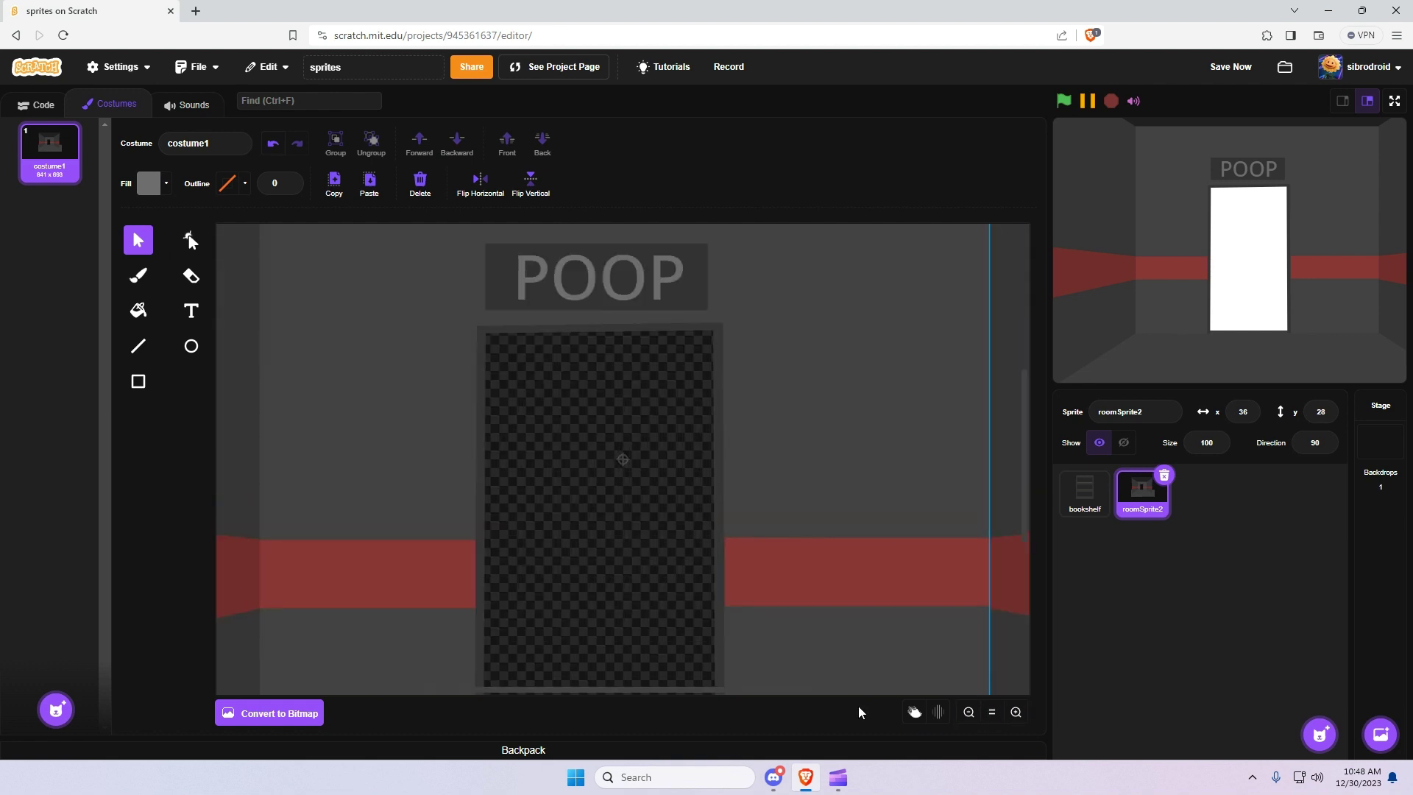
scroll(663, 663, "up", 3)
scroll(485, 673, "left", 3)
Draw a grey block near the ceiling corner and slant it along the ceiling edge
left_click(142, 381)
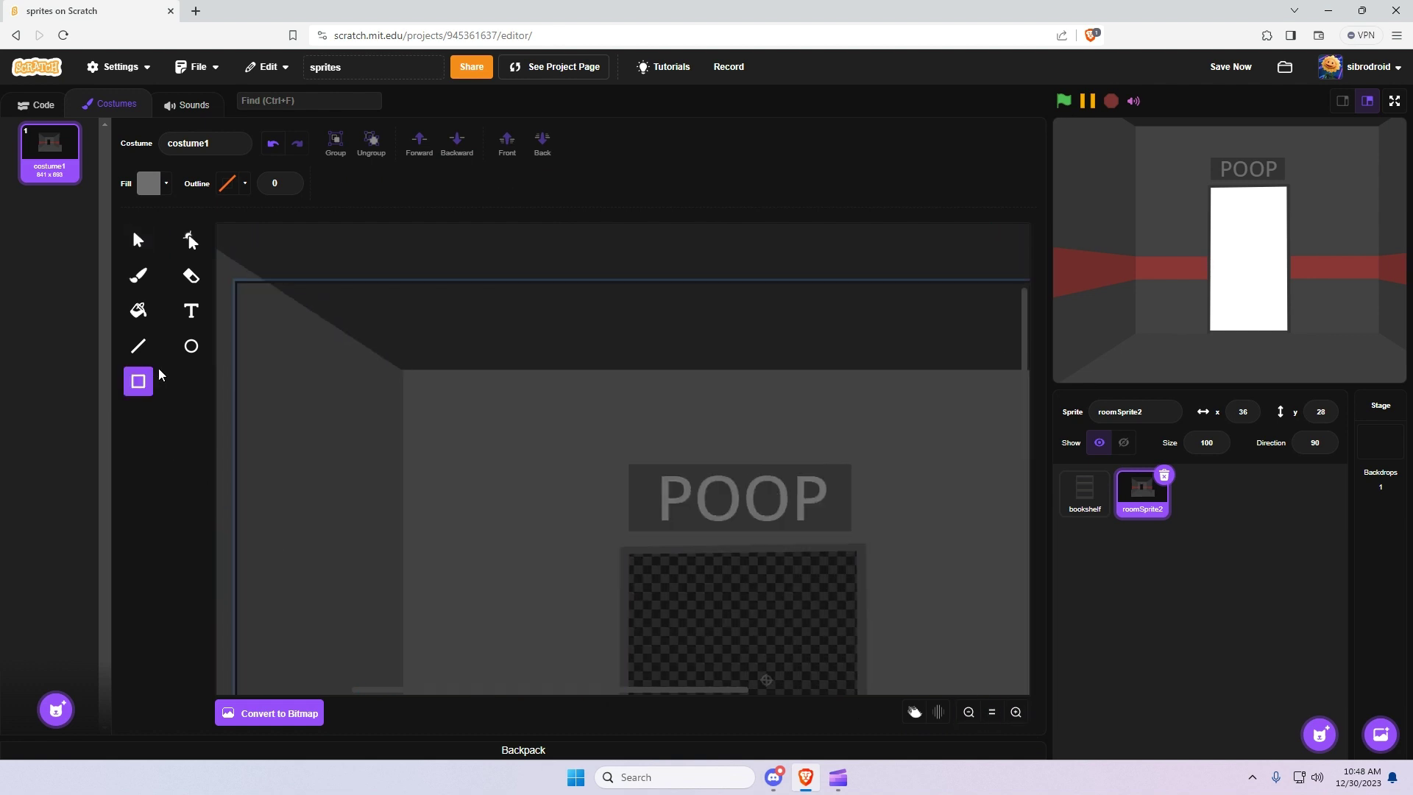
left_click(148, 183)
left_click_drag(150, 352, 131, 352)
left_click_drag(427, 325, 462, 434)
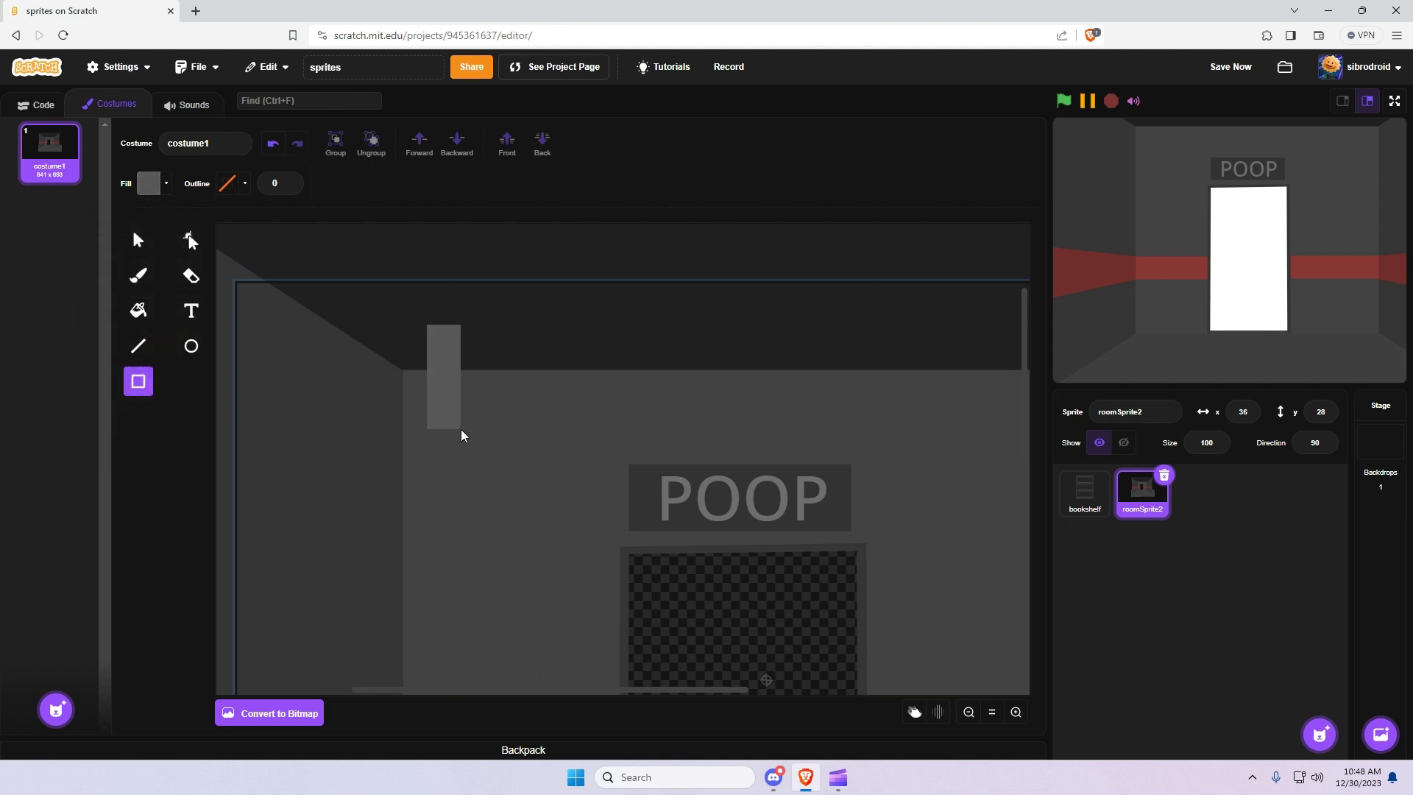
left_click(191, 239)
left_click(426, 433)
mouse_move(461, 436)
left_mouse_down()
mouse_move(397, 379)
mouse_move(359, 408)
left_mouse_up()
left_click(404, 382)
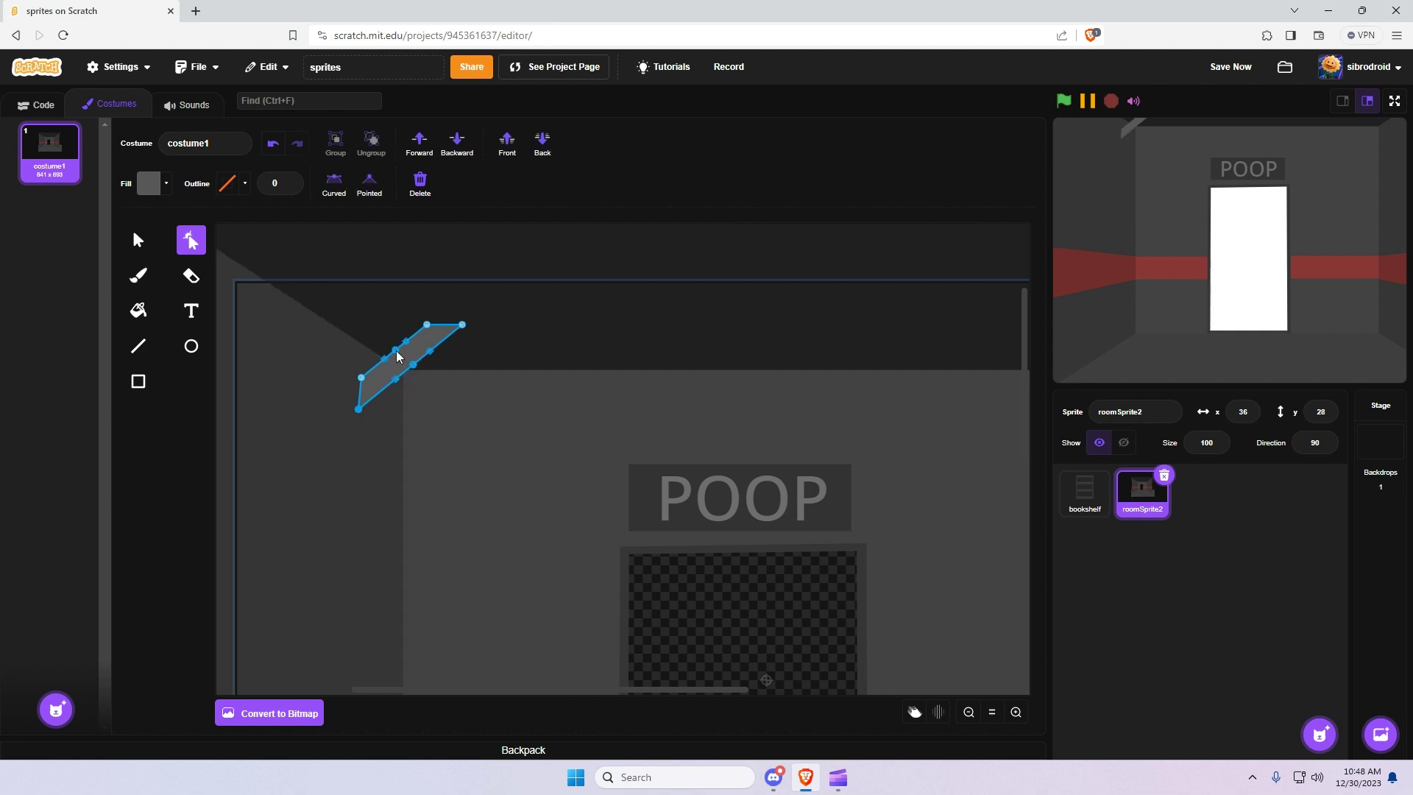
Adjust the curved band's edge nodes, undoing an accidental curve
left_click_drag(414, 365, 418, 375)
key("ctrl+z")
left_click(424, 350)
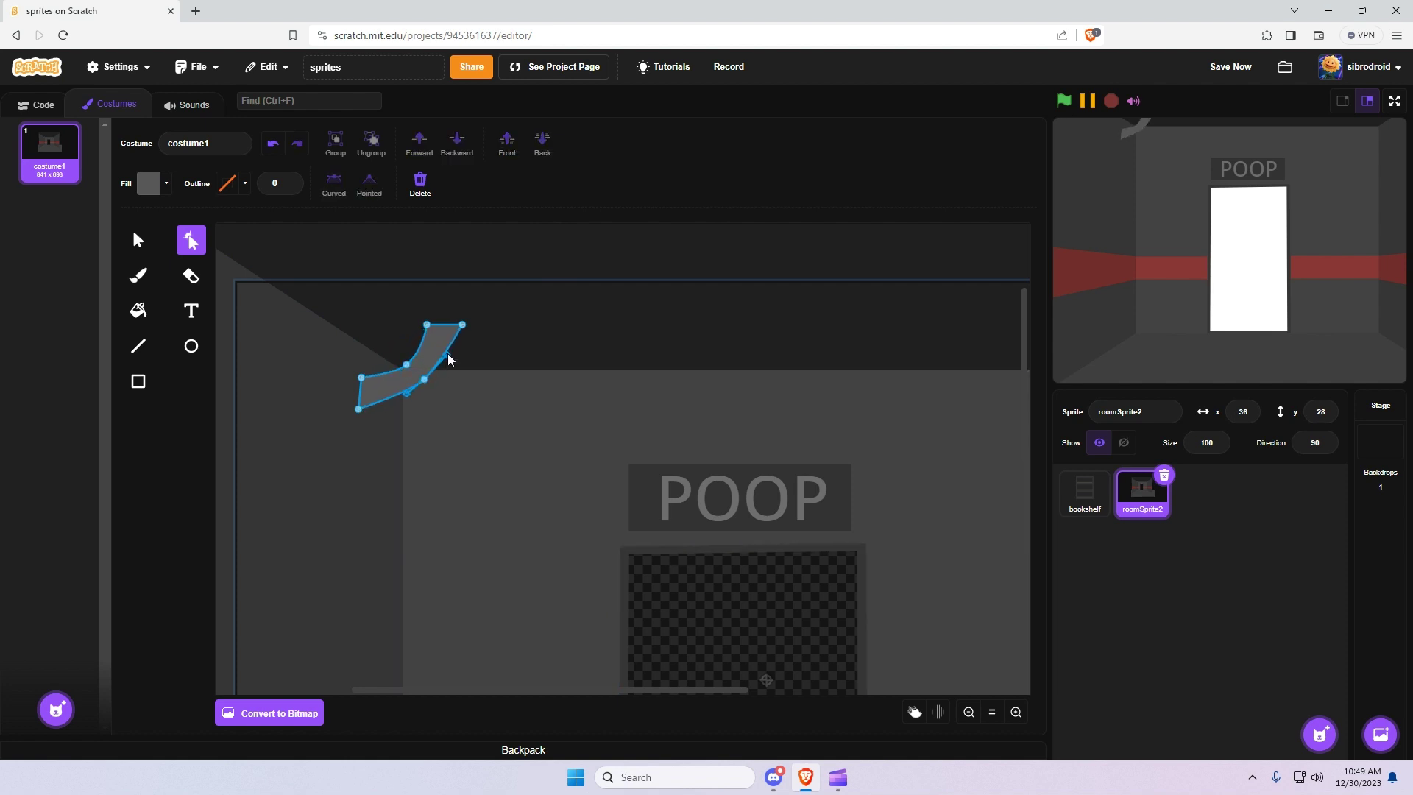
left_click(404, 396)
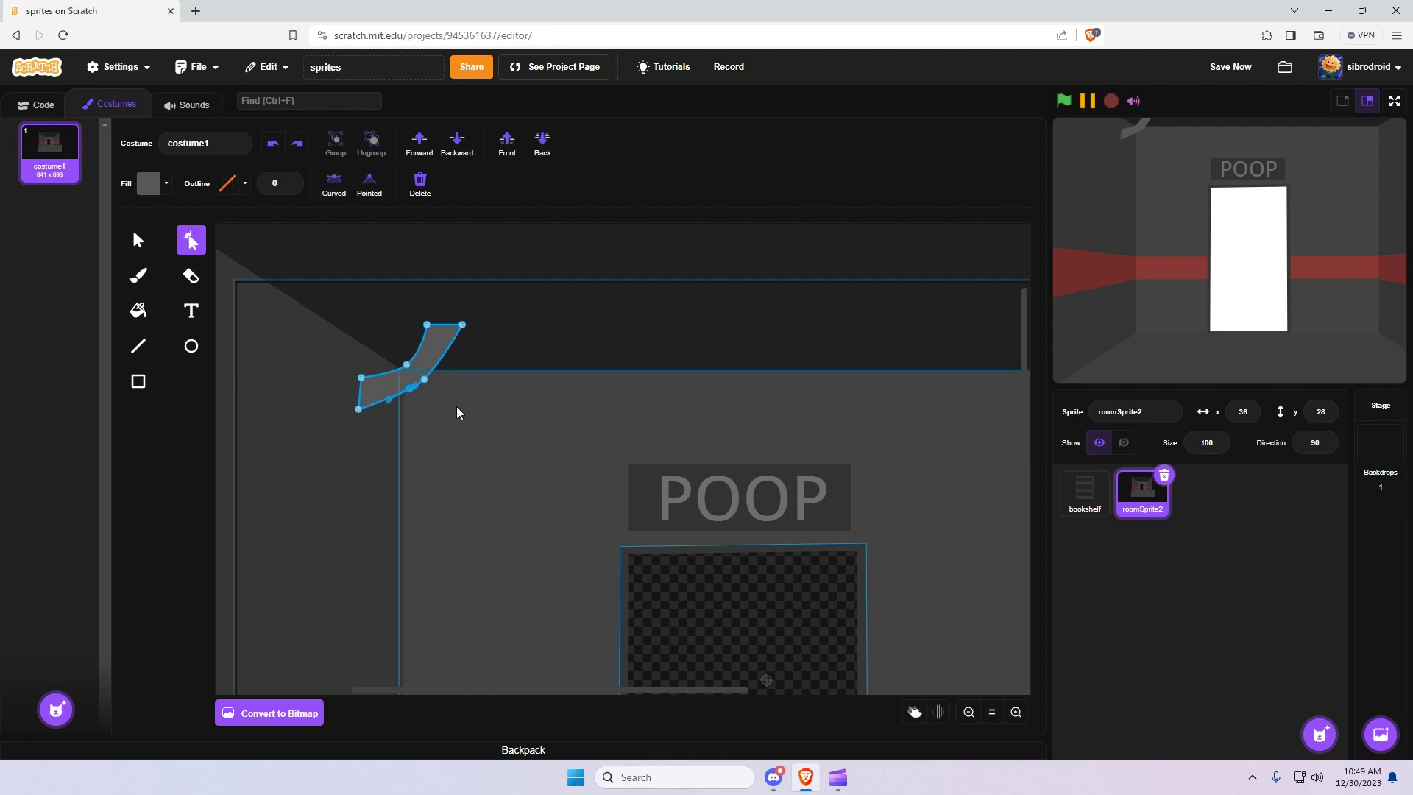
left_click(456, 407)
left_click(409, 364)
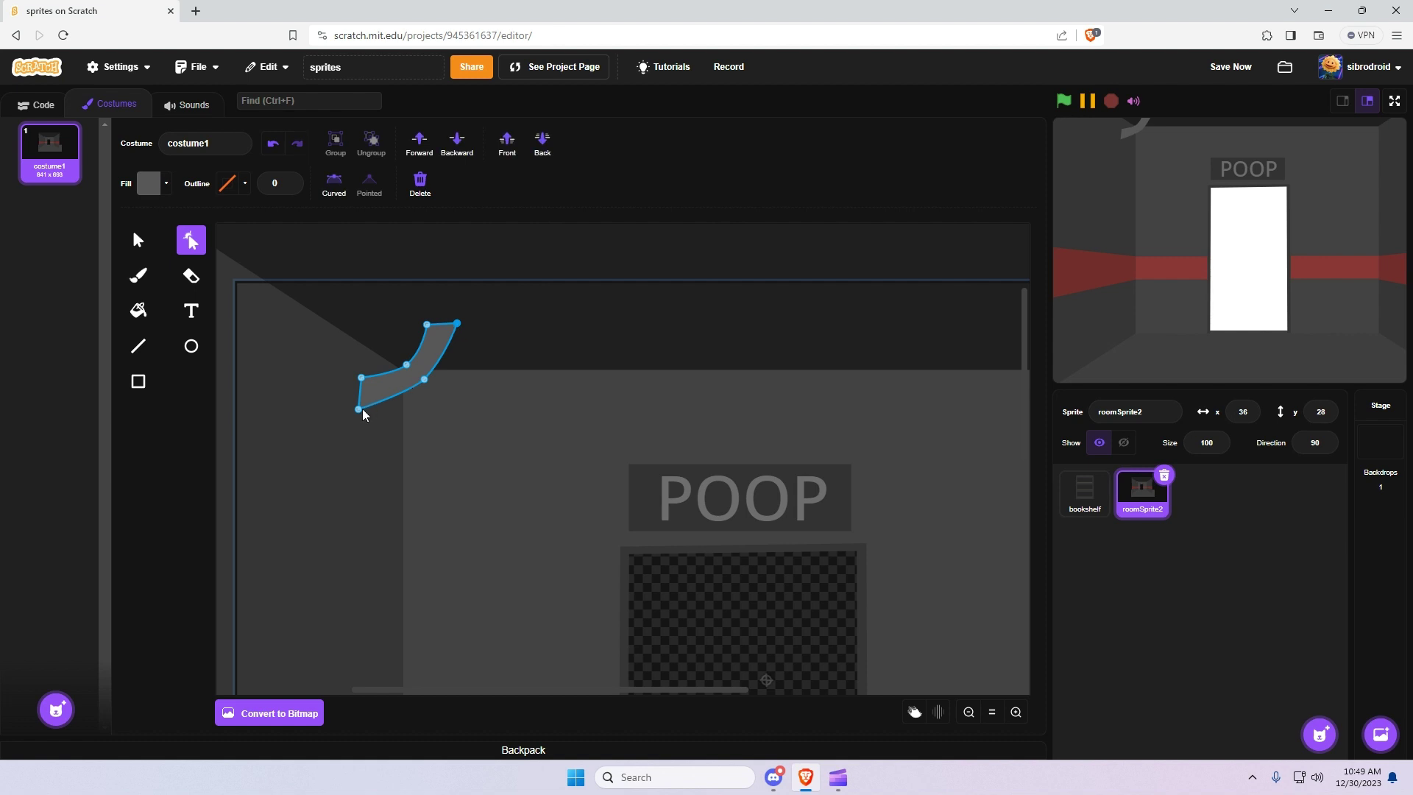
left_click(443, 458)
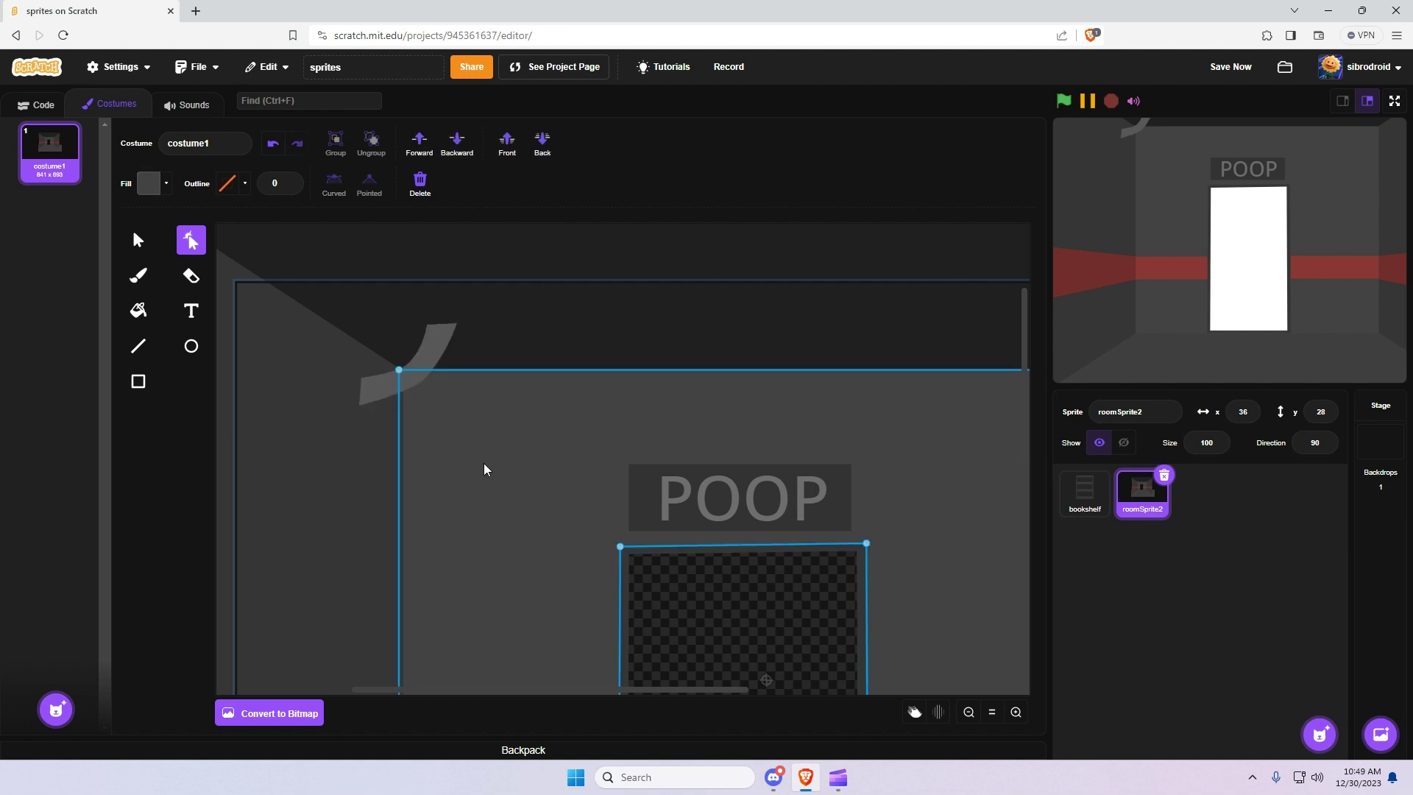
left_click(409, 376)
Set the Line tool to outline width 1 in dark grey for tile dividers
left_click(1015, 712)
left_click(139, 347)
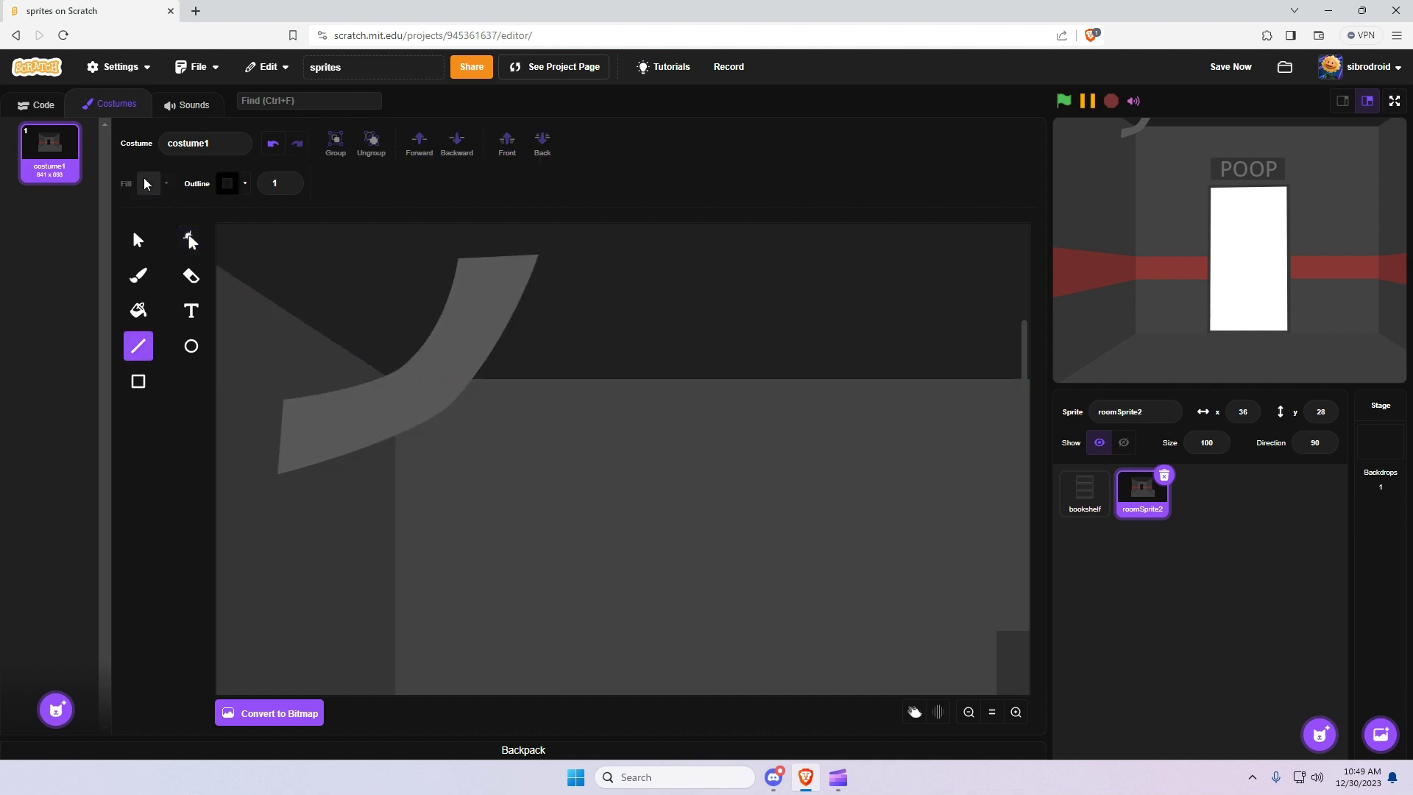
left_click(288, 180)
left_click(229, 183)
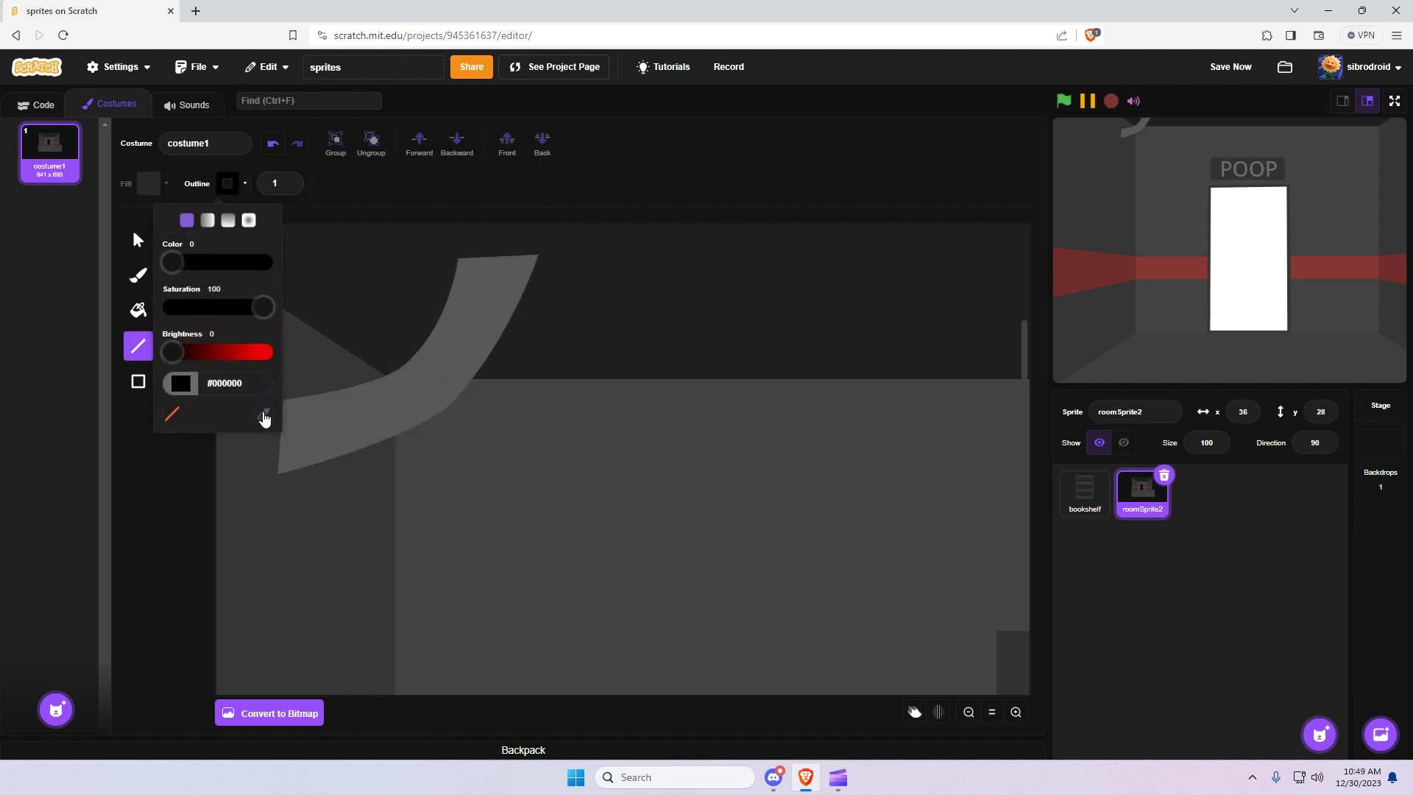
left_click_drag(202, 353, 177, 353)
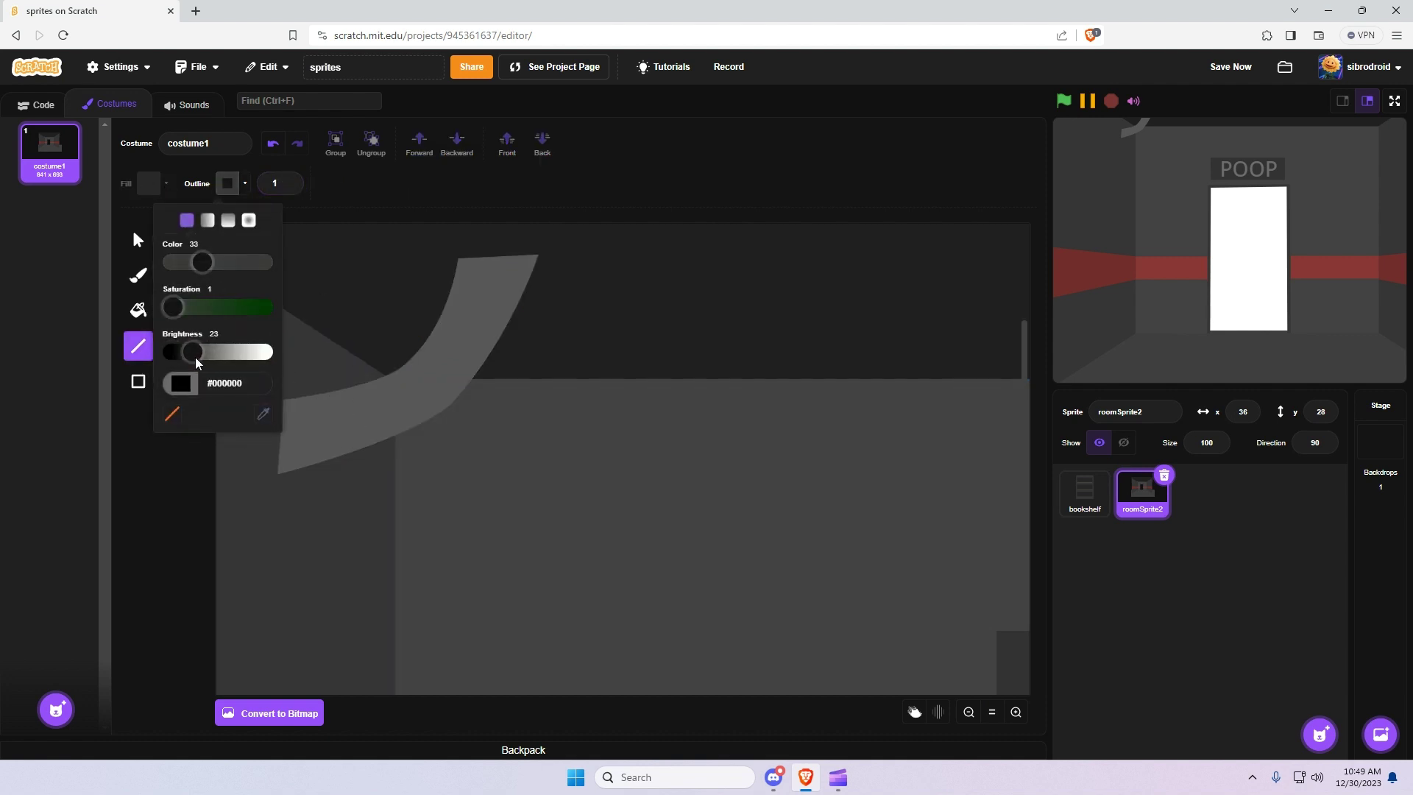
left_click(325, 562)
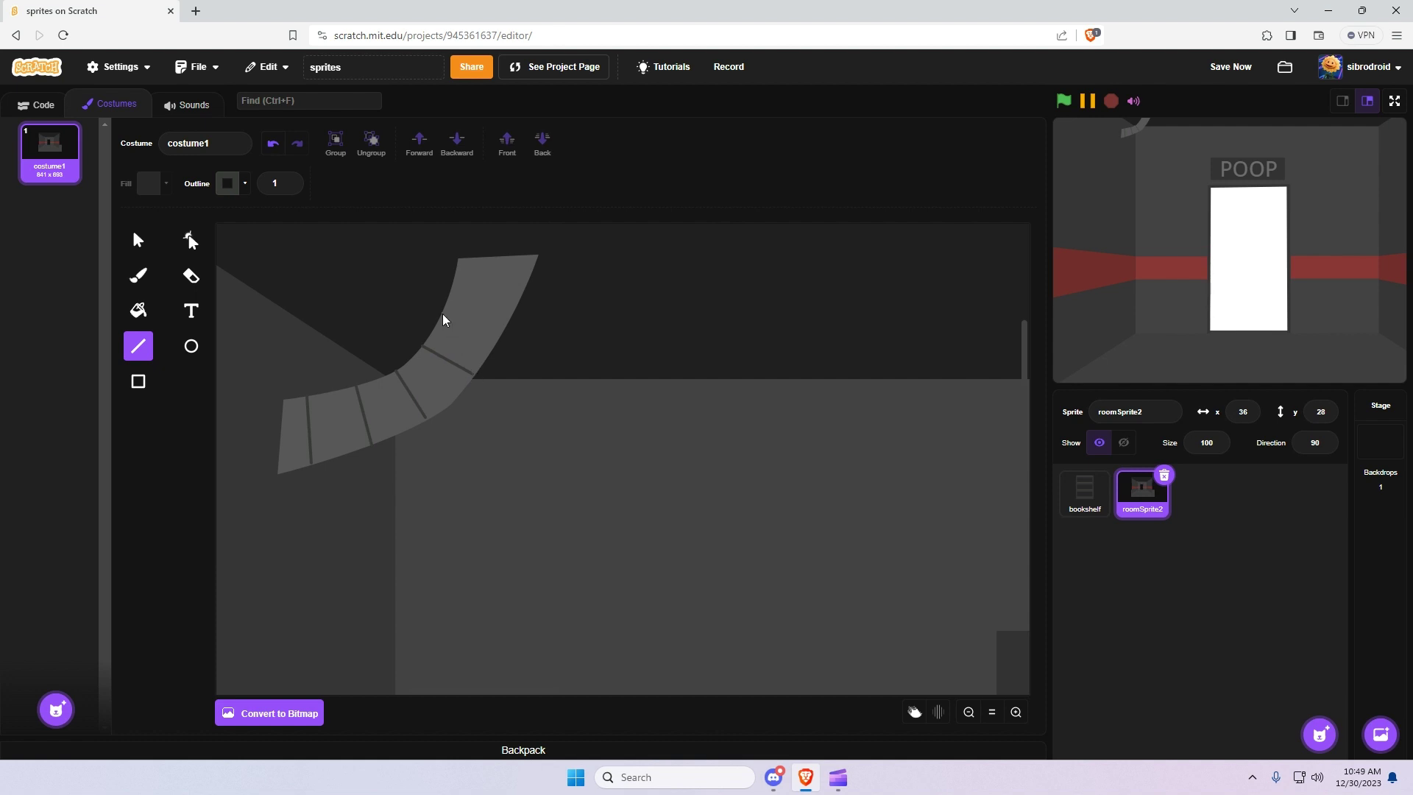
Select the curved band together with all its divider lines
left_click(138, 240)
left_click(312, 409)
left_click(308, 418)
left_click(367, 410, "shift")
left_click(412, 391, "shift")
left_click(445, 365, "shift")
left_click(477, 334, "shift")
left_click(490, 292, "shift")
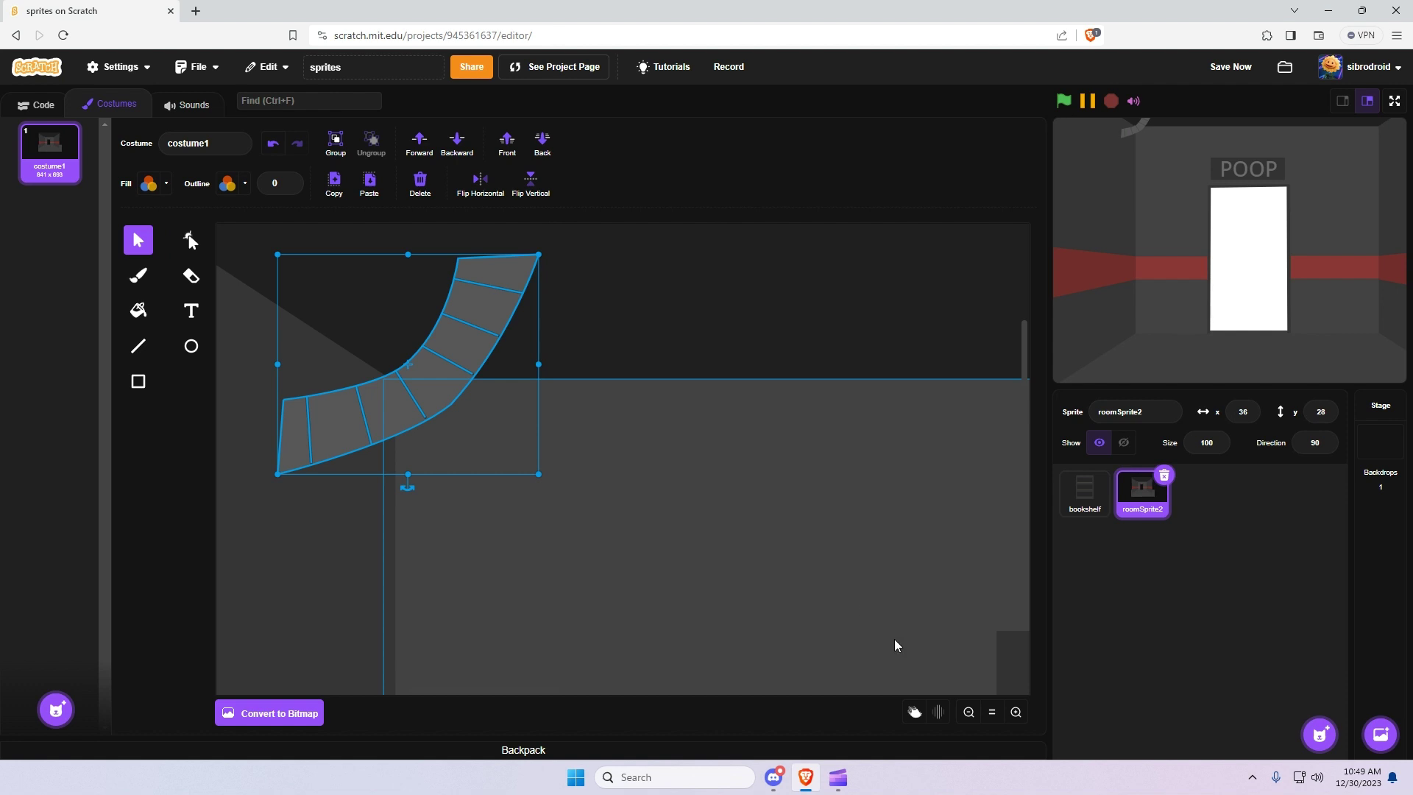
Duplicate the striped band and place the copy up and left of the original
left_click(968, 710)
left_click(333, 186)
left_click(369, 185)
mouse_move(420, 365)
left_mouse_down()
mouse_move(368, 327)
mouse_move(409, 287)
left_mouse_up()
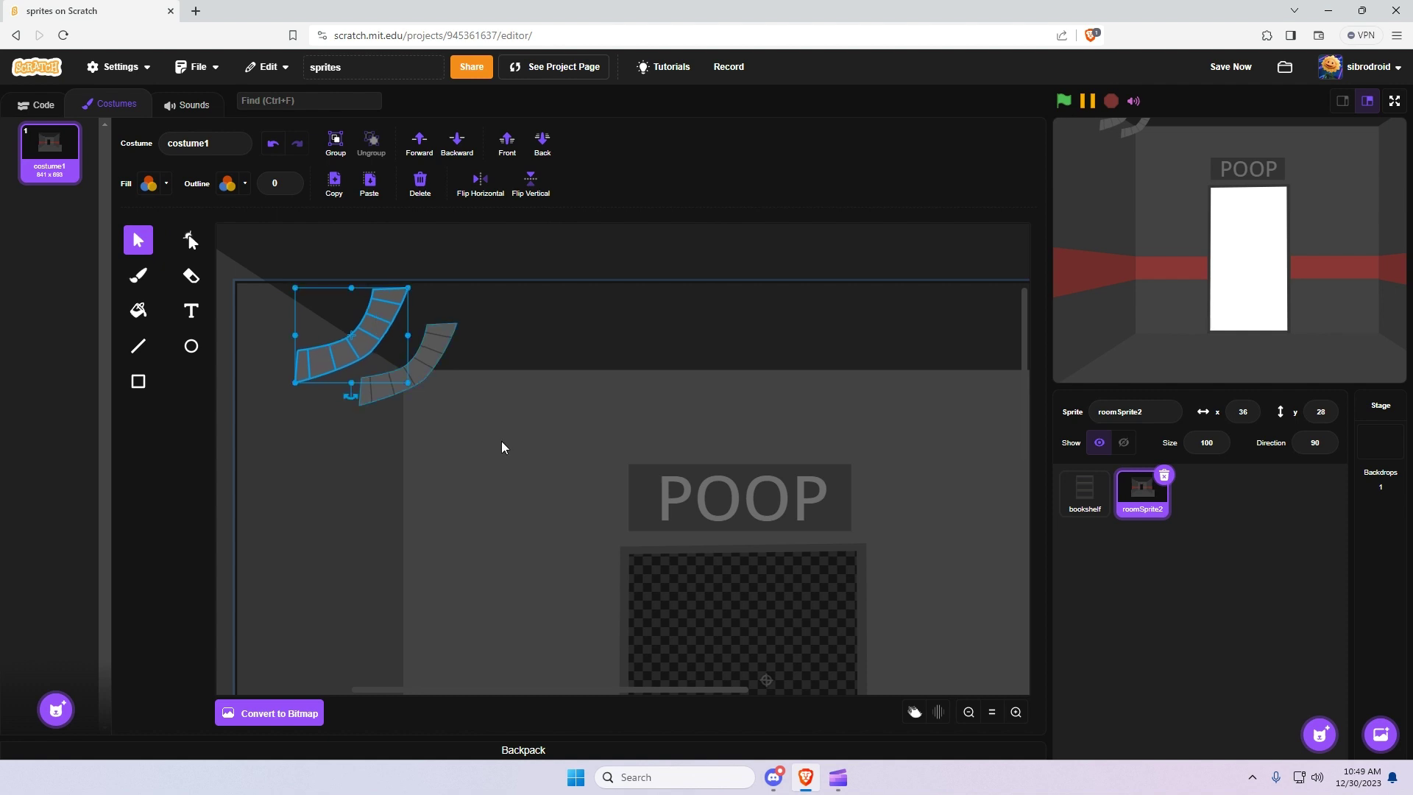
left_click(714, 578)
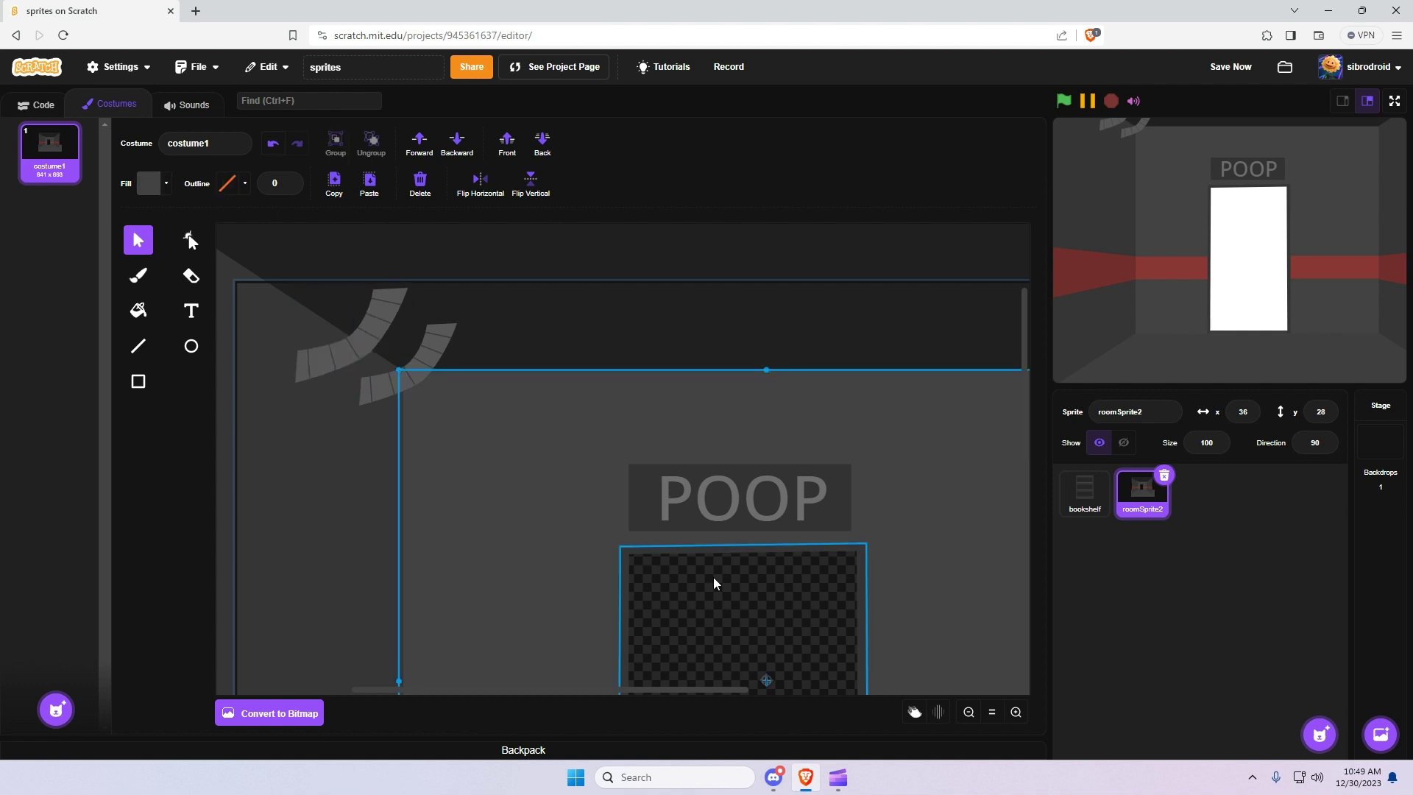
left_click(1016, 712)
scroll(585, 552, "down", 5)
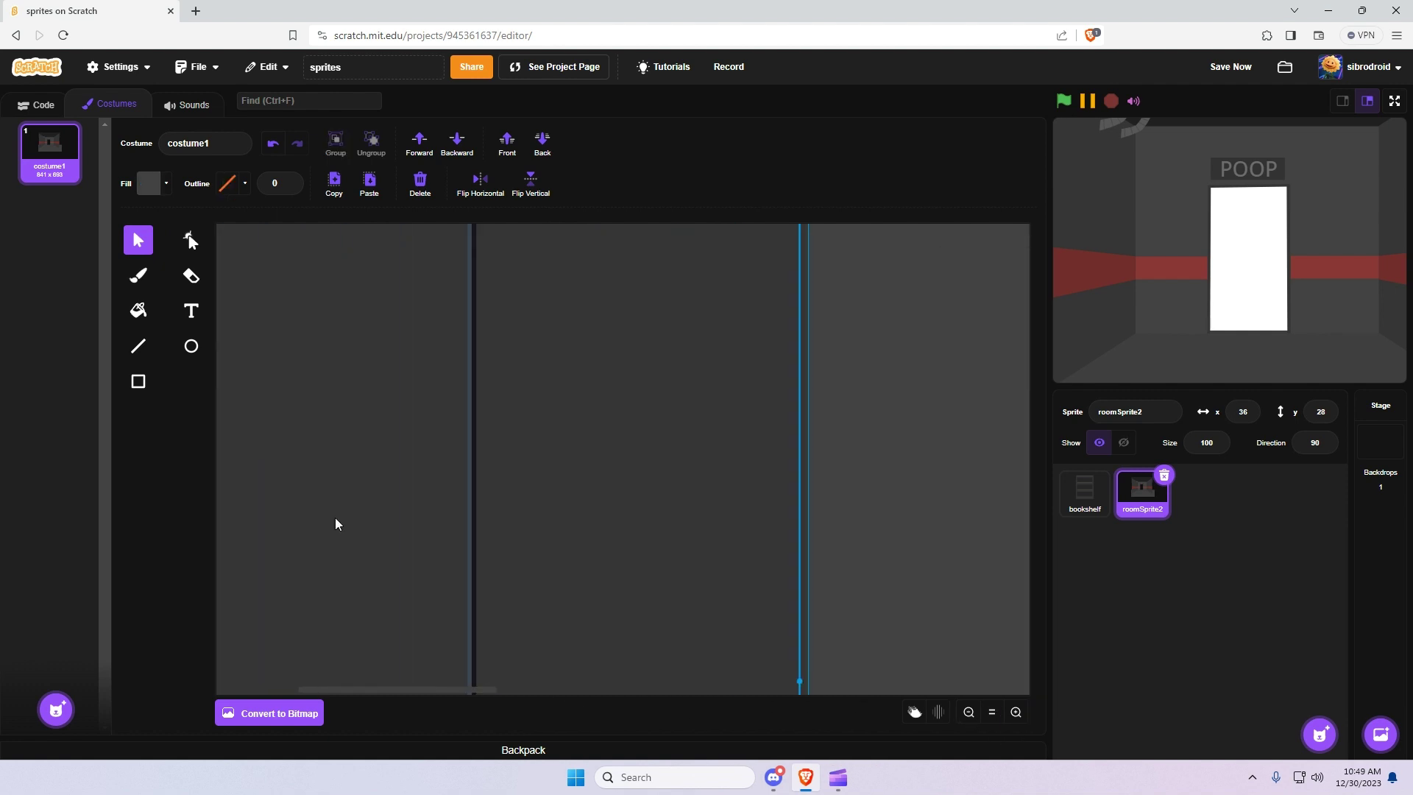
scroll(309, 510, "down", 3)
Draw a small dark ellipse at the lower strip's left end and send it behind the strip
left_click(191, 345)
left_click(148, 184)
left_click(120, 356)
left_click_drag(715, 441, 730, 502)
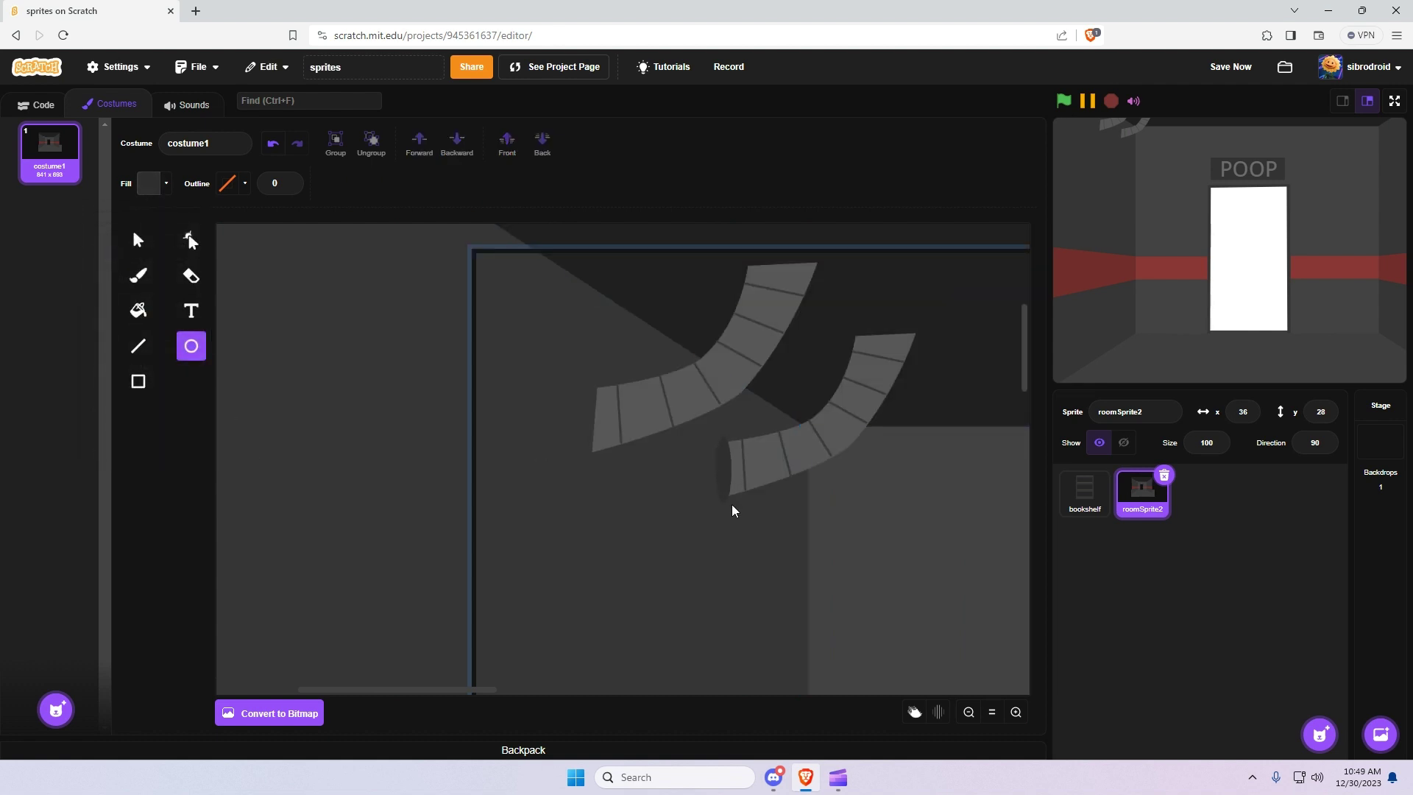
left_click(456, 144)
left_click(454, 144)
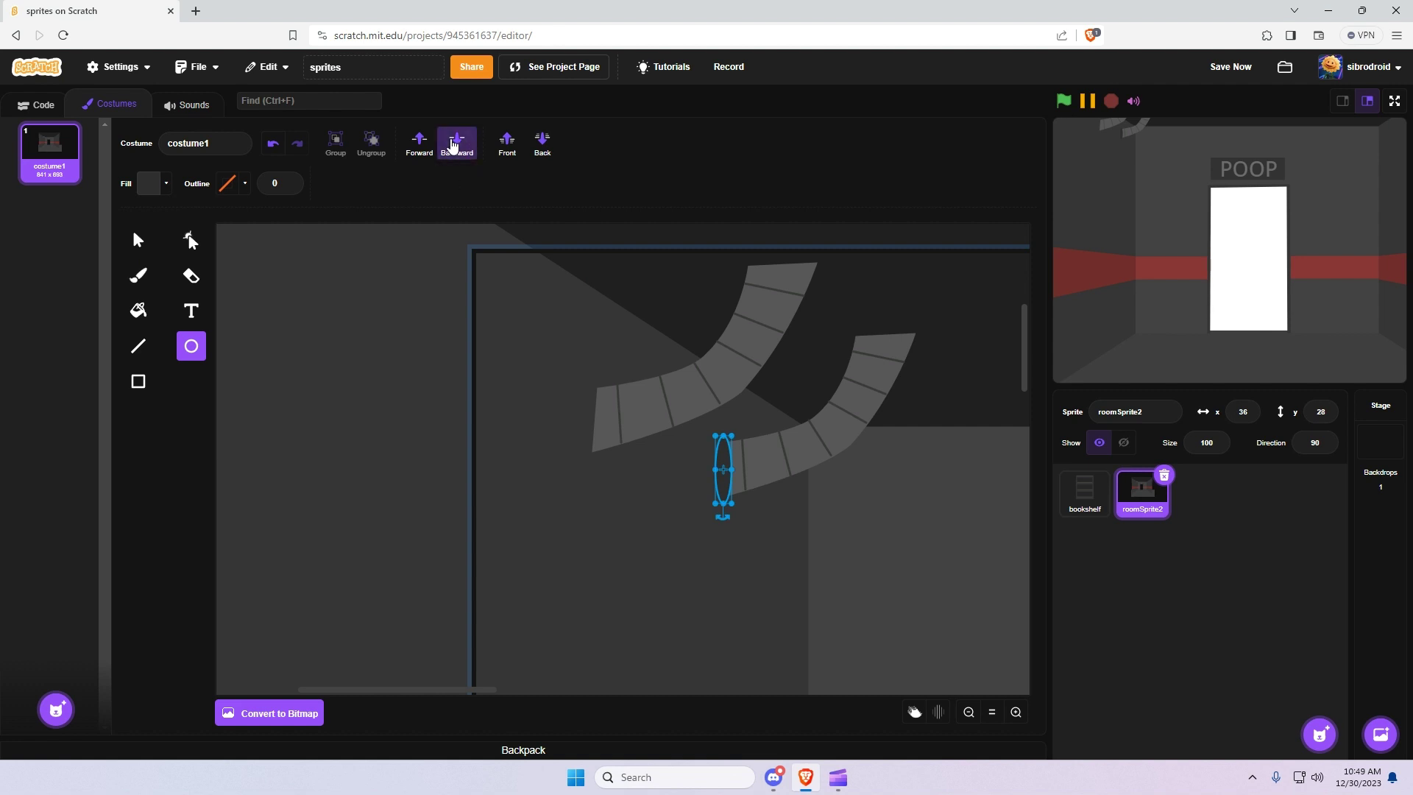
left_click(452, 144)
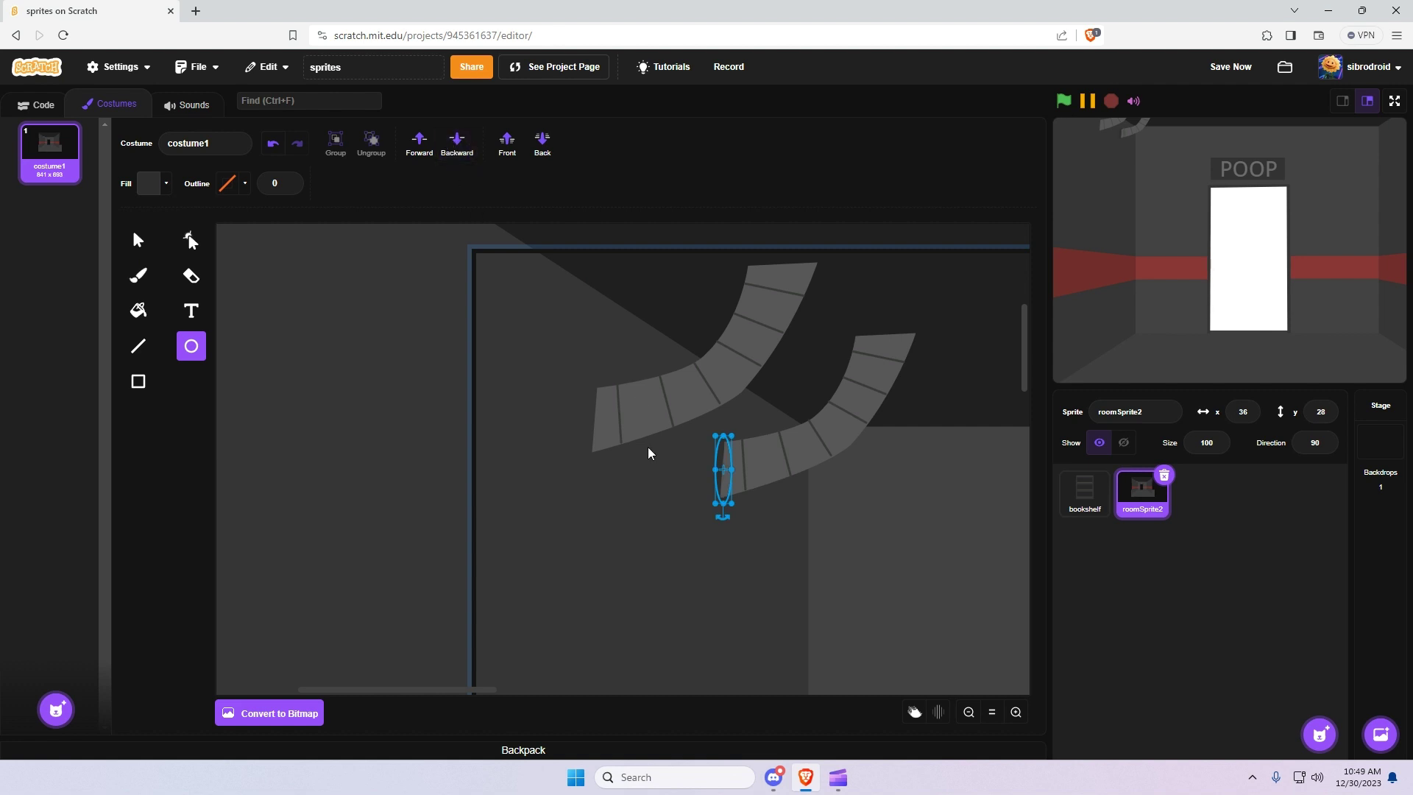
left_click(711, 478)
Group the upper striped strip together with its divider lines
left_click(137, 239)
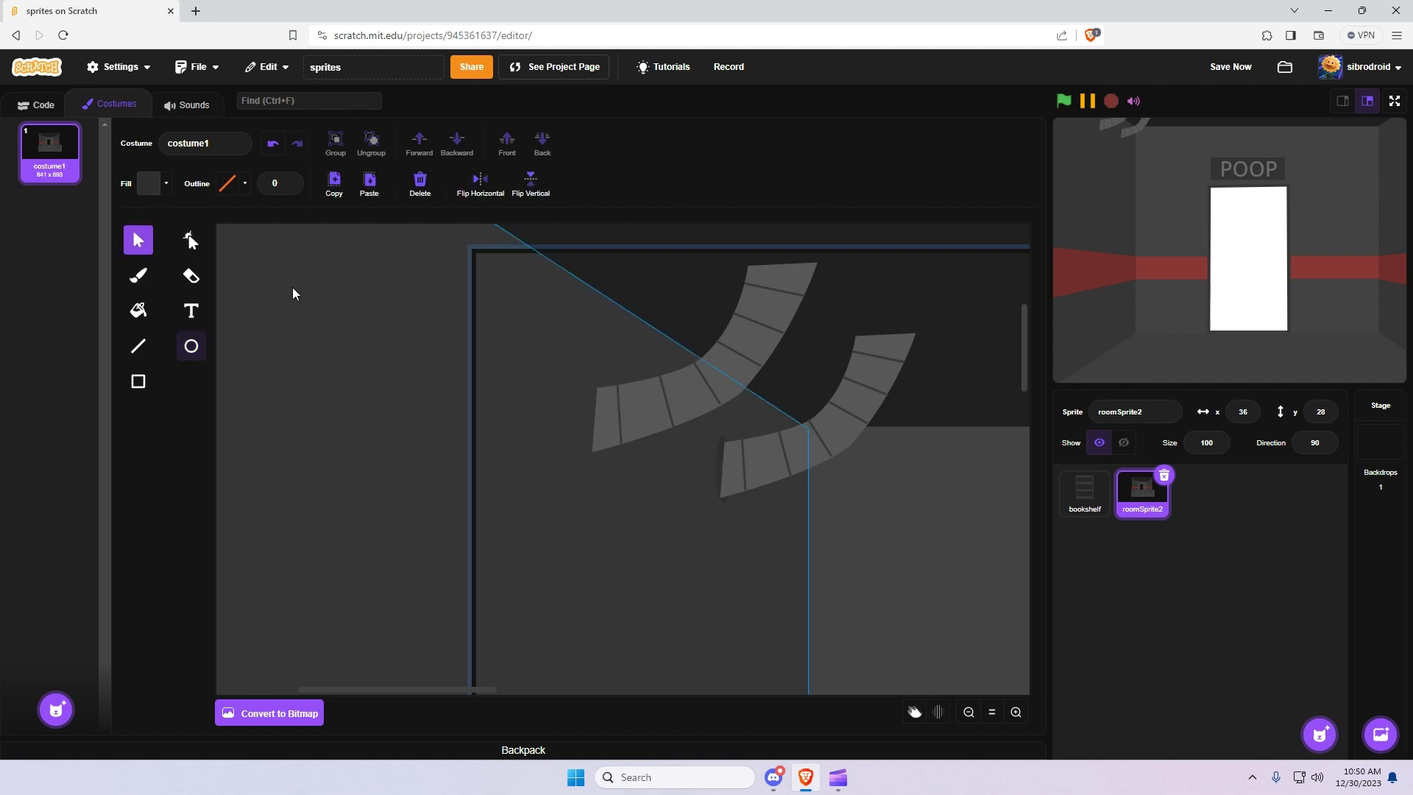
left_click(723, 465)
key("a")
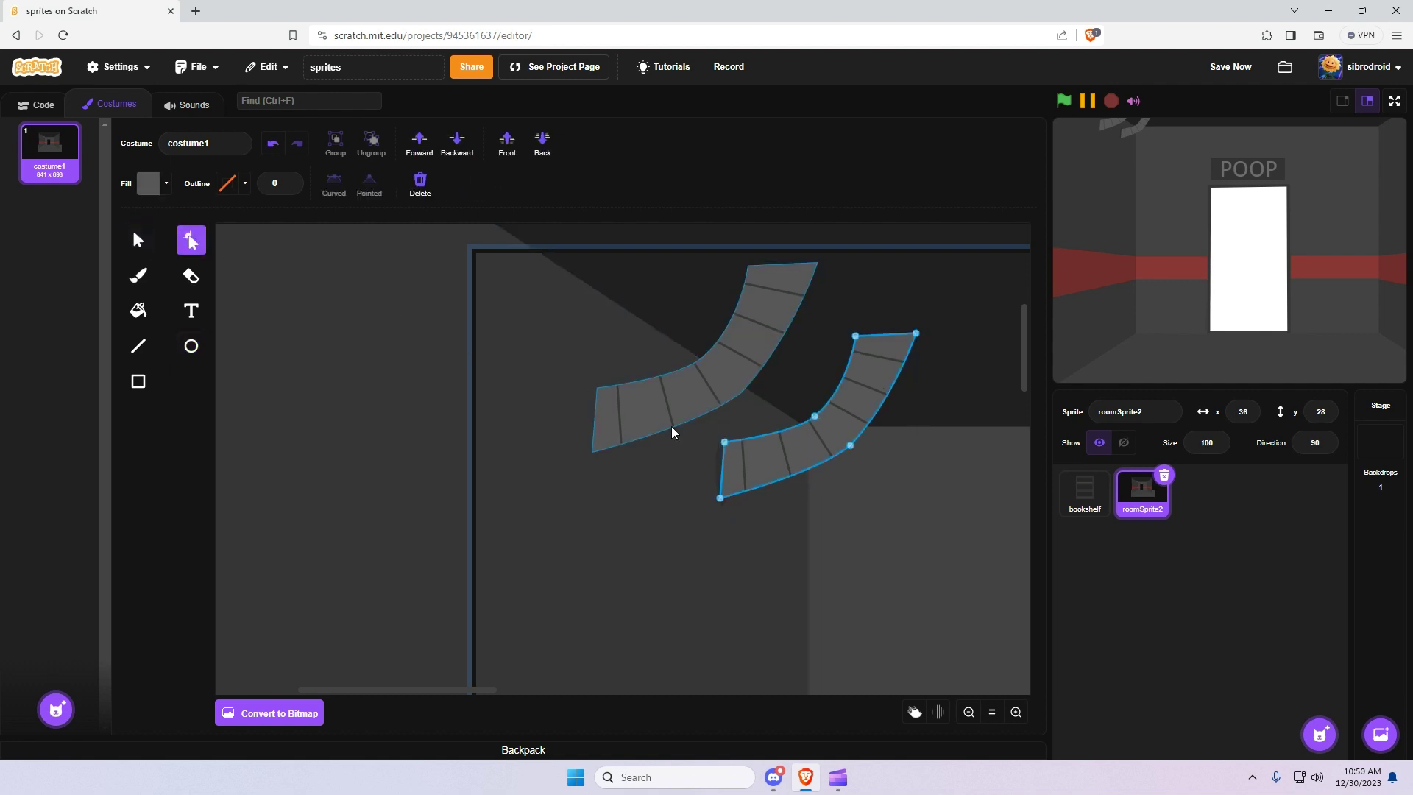
left_click_drag(719, 467, 593, 416)
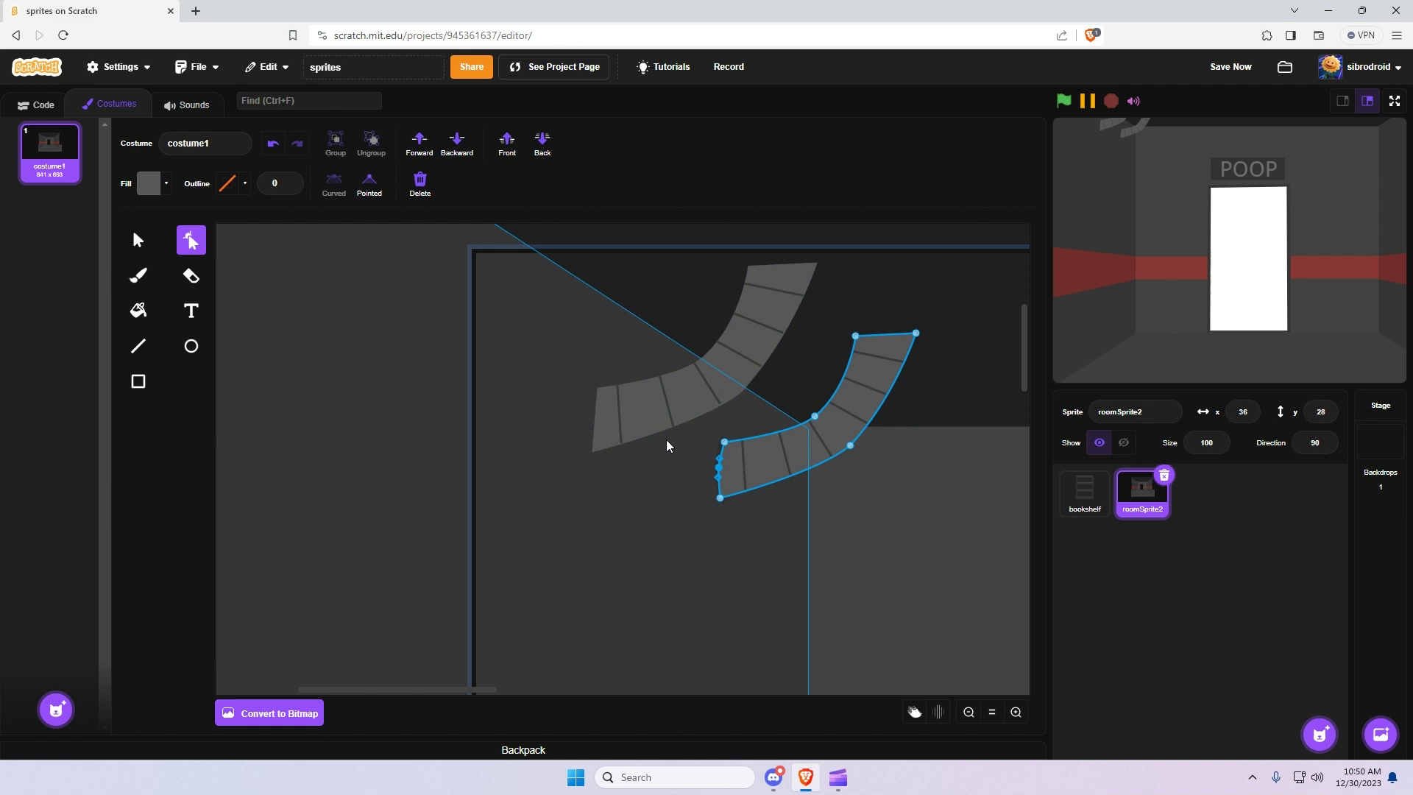
left_click(592, 416)
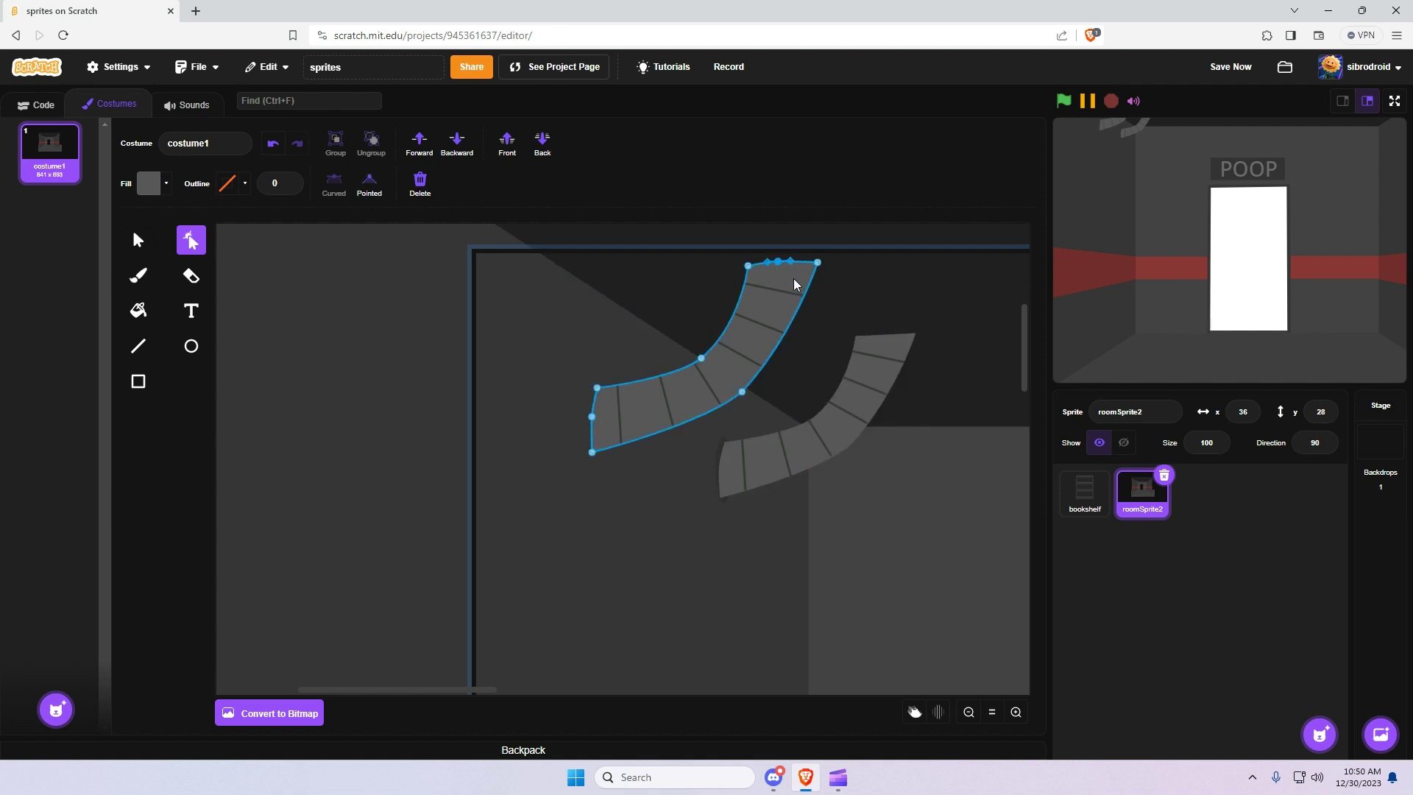
left_click(880, 334)
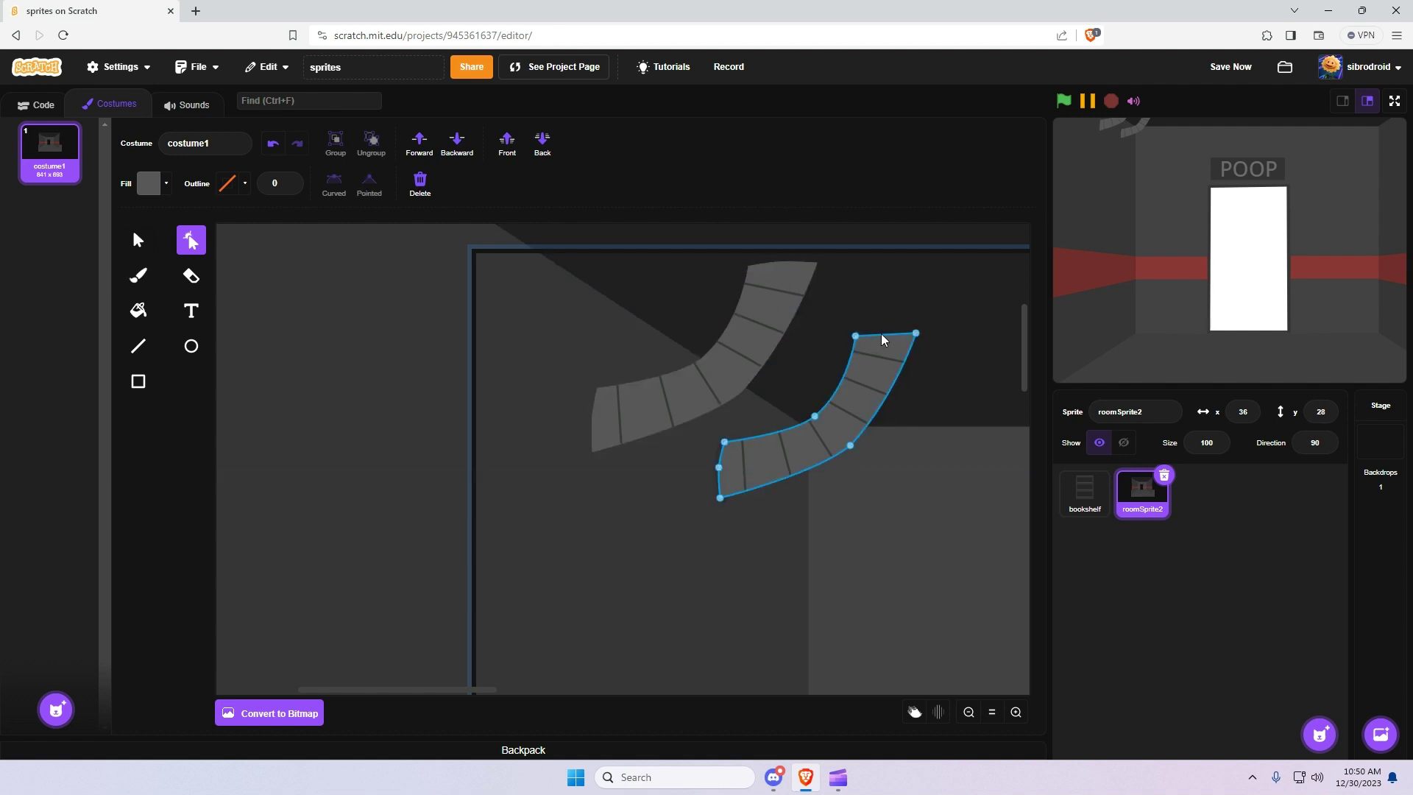
left_click(138, 241)
left_click(686, 389)
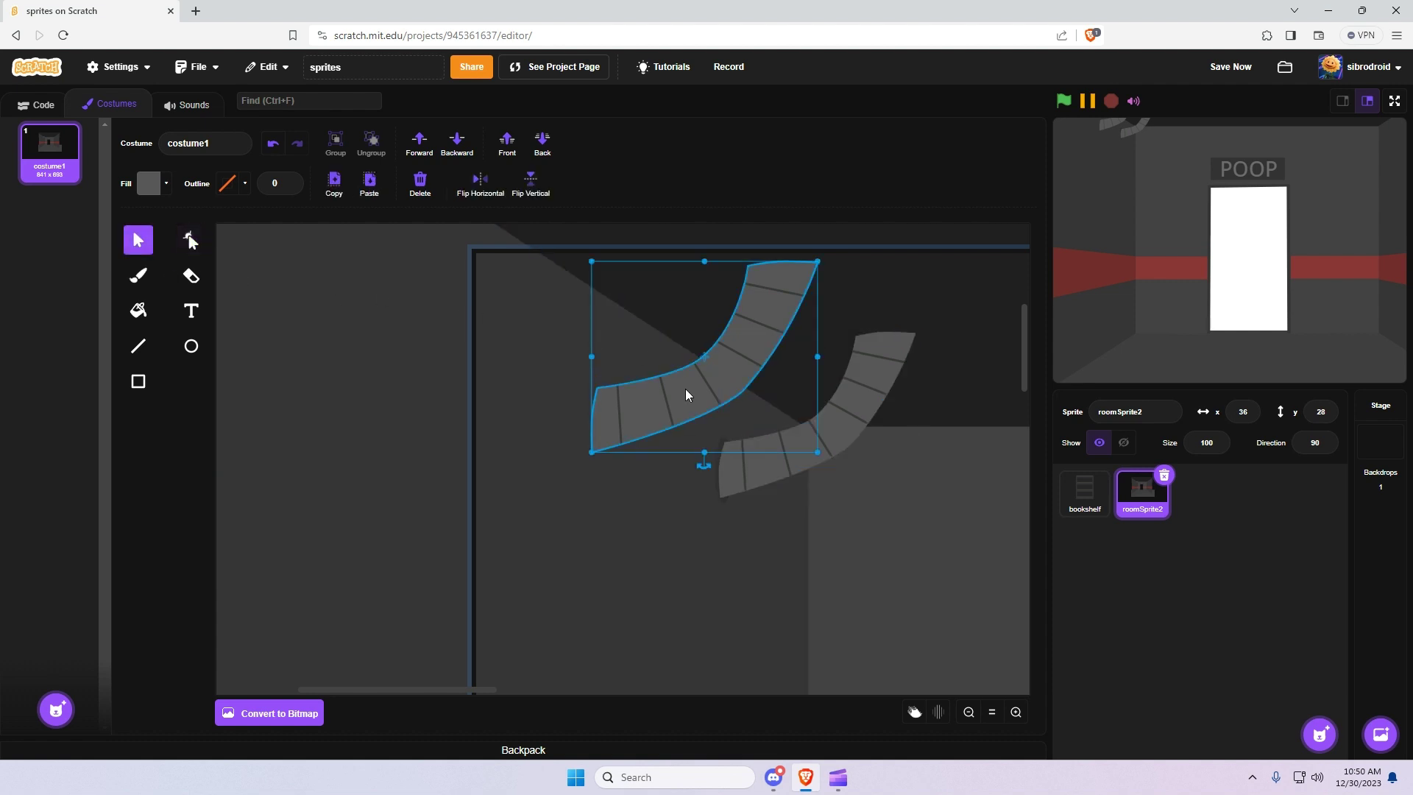
left_click(624, 410, "shift")
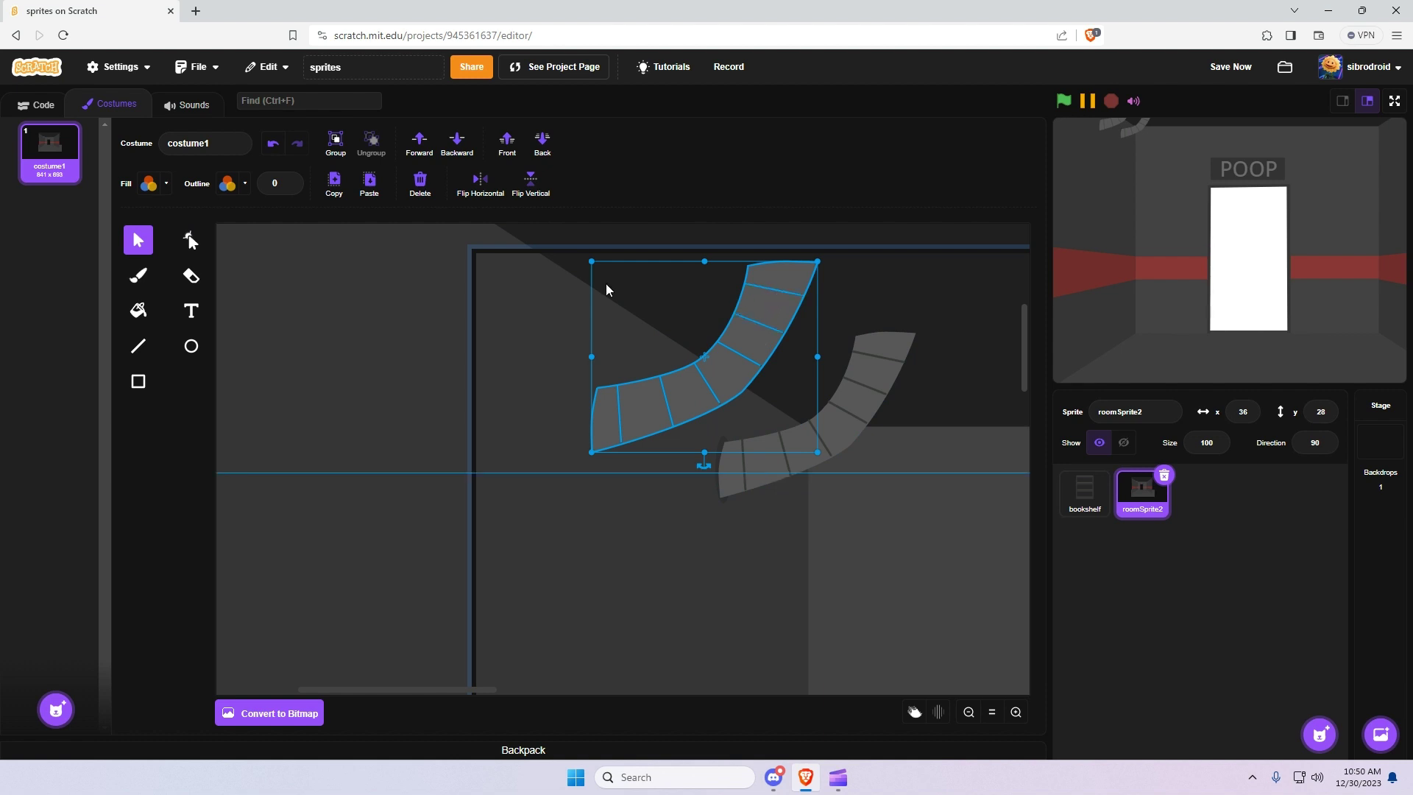
left_click(338, 144)
Select the lower curved strip together with all its divider lines
left_click(844, 430)
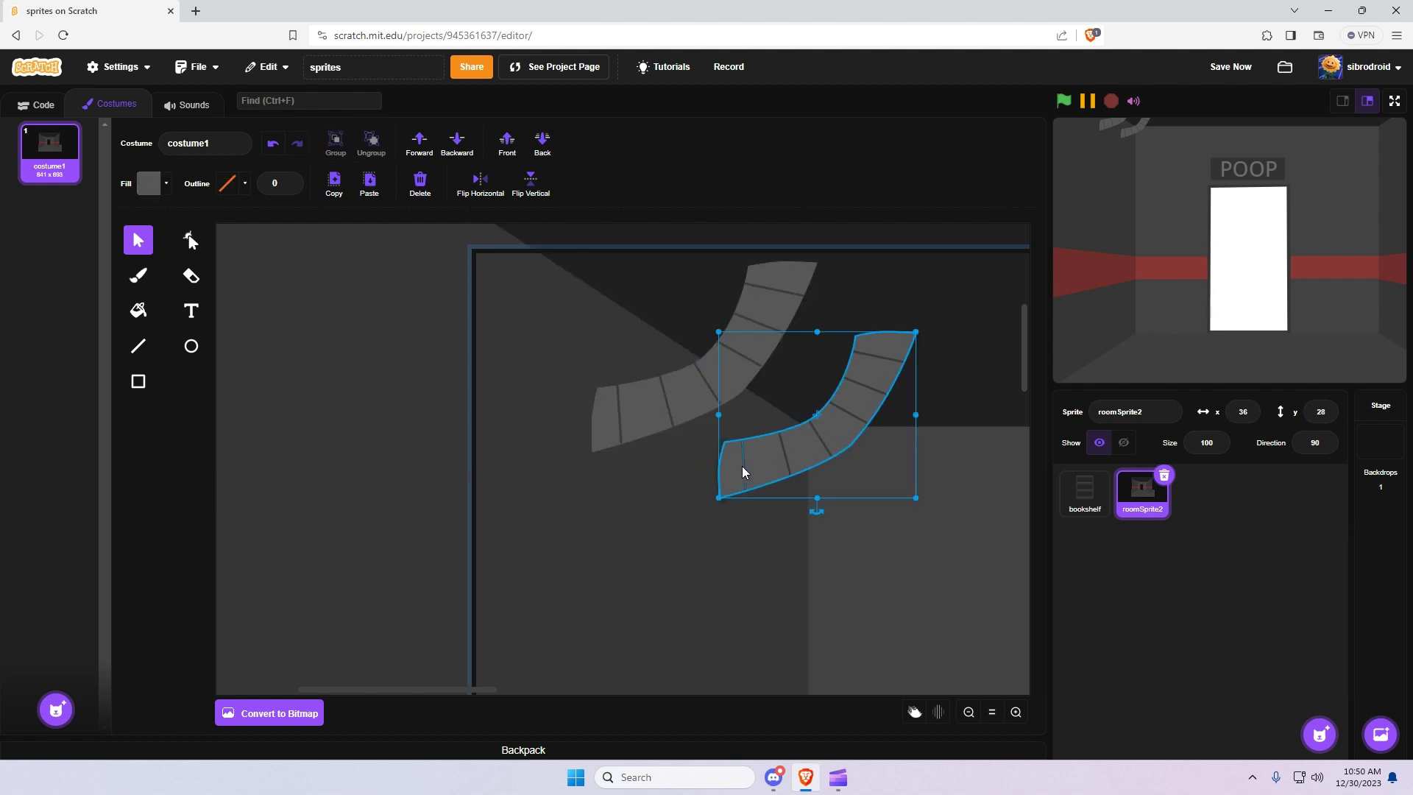
left_click(746, 466)
left_click(784, 453, "shift")
left_click(833, 429, "shift")
left_click(859, 396, "shift")
left_click(876, 365, "shift")
left_click(869, 367, "shift")
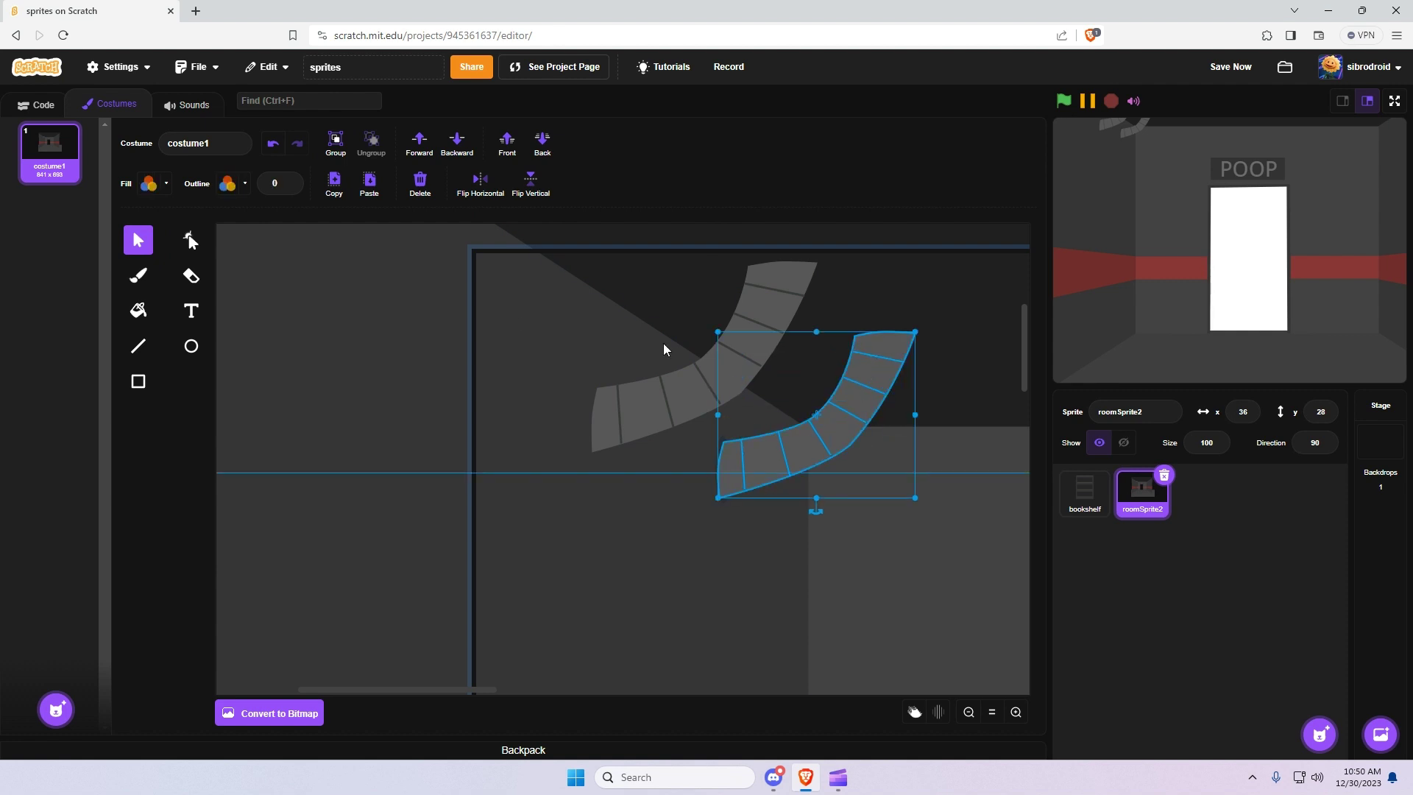
Duplicate the small ellipse, move it to the upper strip's left end, and layer it behind
left_click(333, 185)
left_click(657, 434)
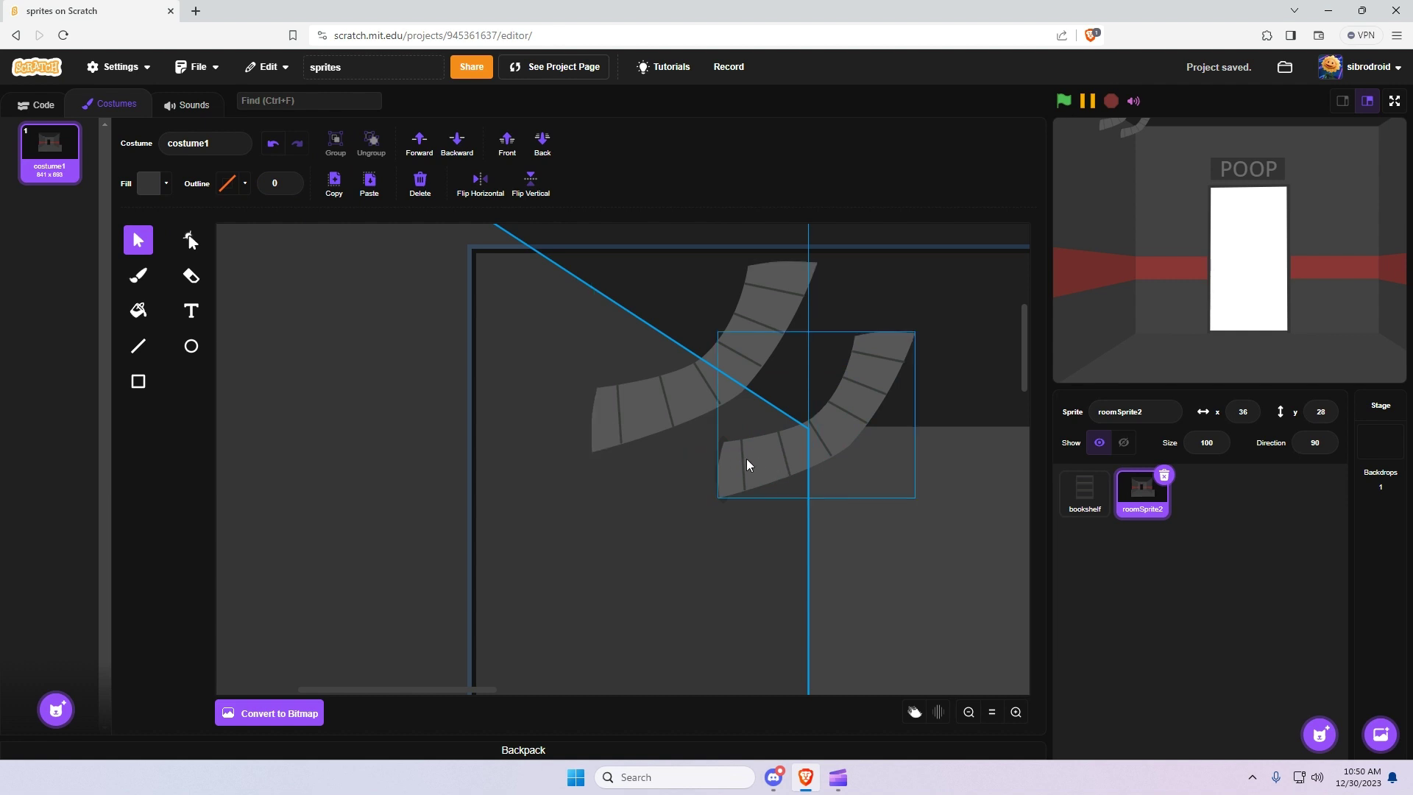
left_click(721, 469)
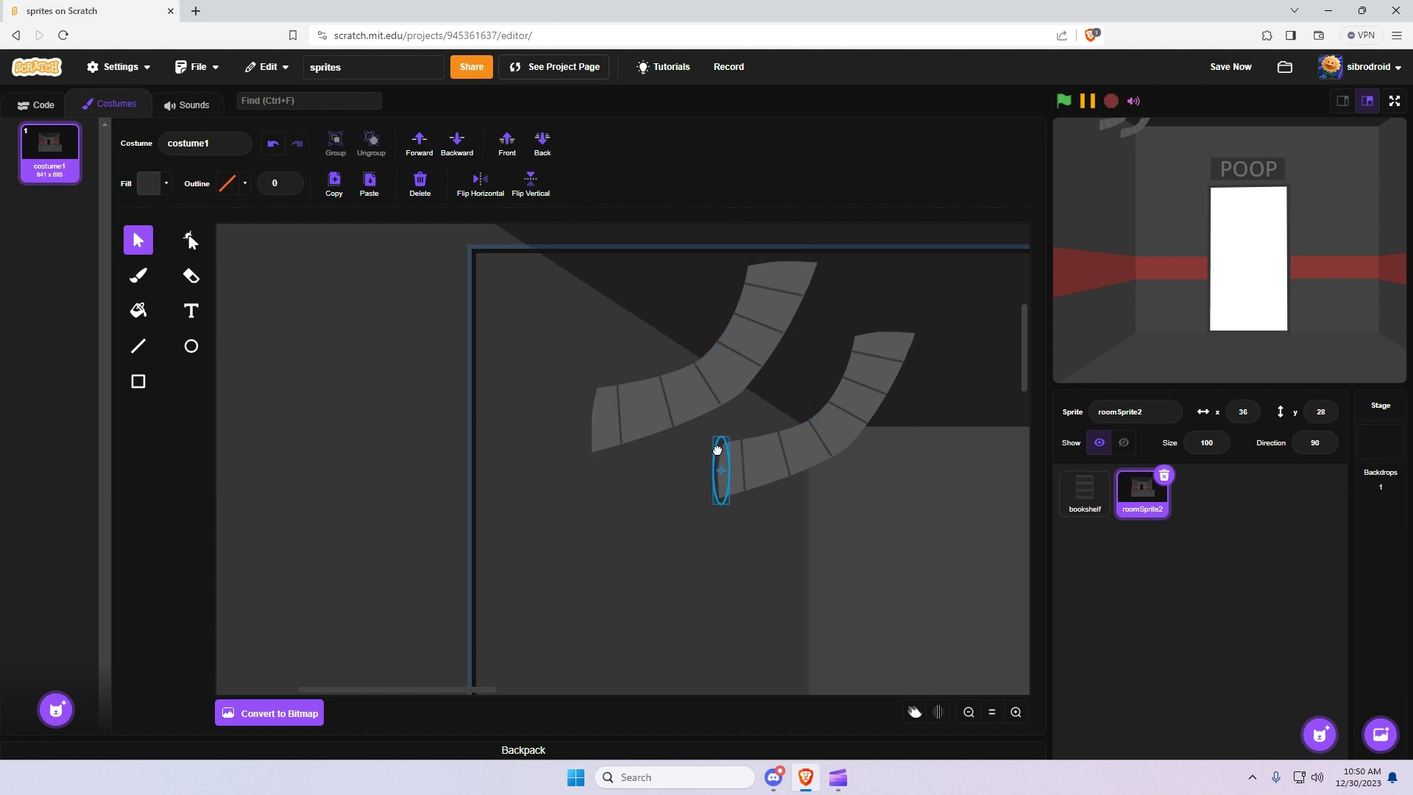
left_click(333, 186)
mouse_move(745, 487)
left_mouse_down()
mouse_move(605, 424)
mouse_move(594, 365)
mouse_move(591, 420)
mouse_move(598, 400)
left_mouse_up()
left_click(455, 144)
left_click(589, 410)
left_click(594, 414)
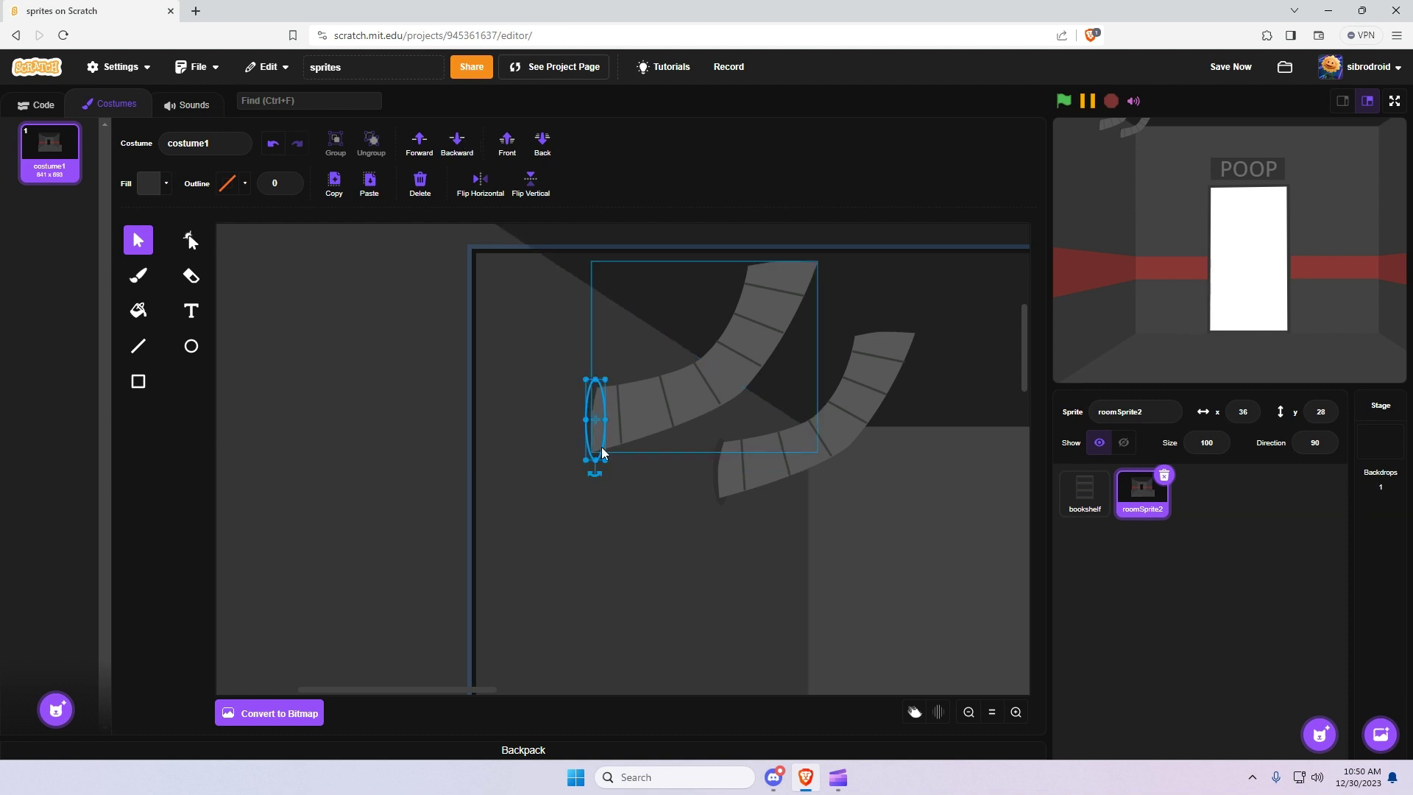
left_click(601, 486)
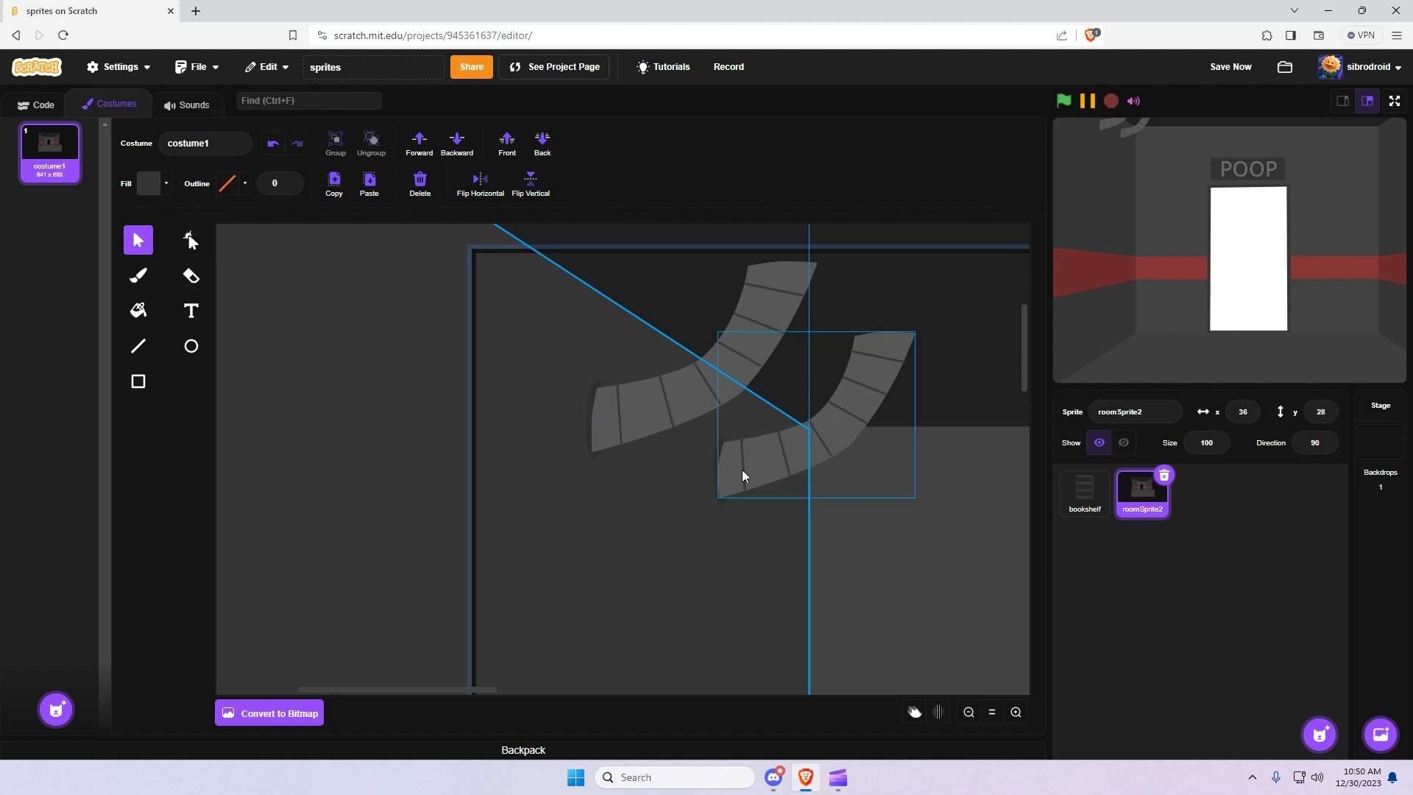
Place horizontal dark ovals behind the top ends of the right and left curved strips
key("ctrl+c")
key("ctrl+v")
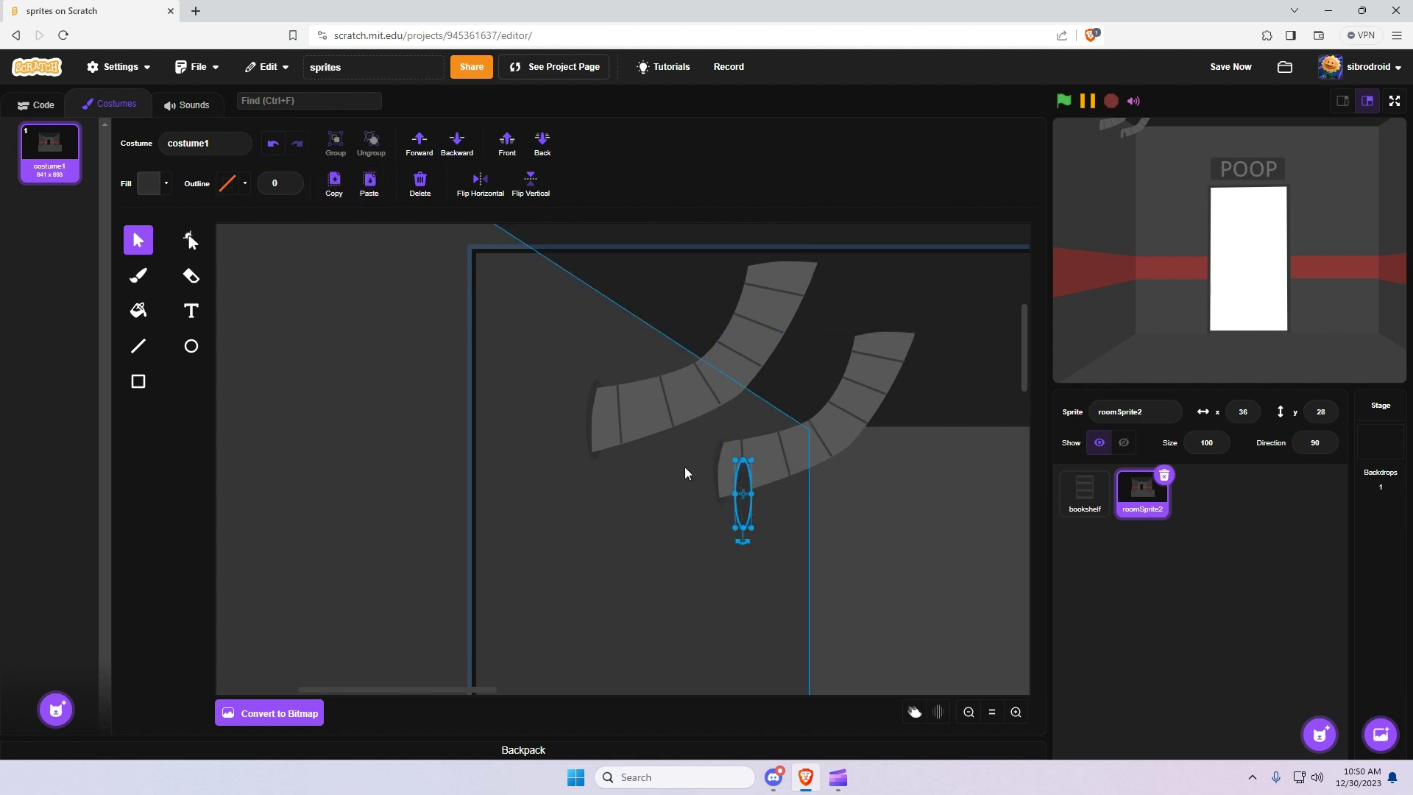
left_click_drag(742, 497, 866, 353)
mouse_move(866, 403)
left_mouse_down()
mouse_move(927, 351)
mouse_move(894, 331)
left_mouse_up()
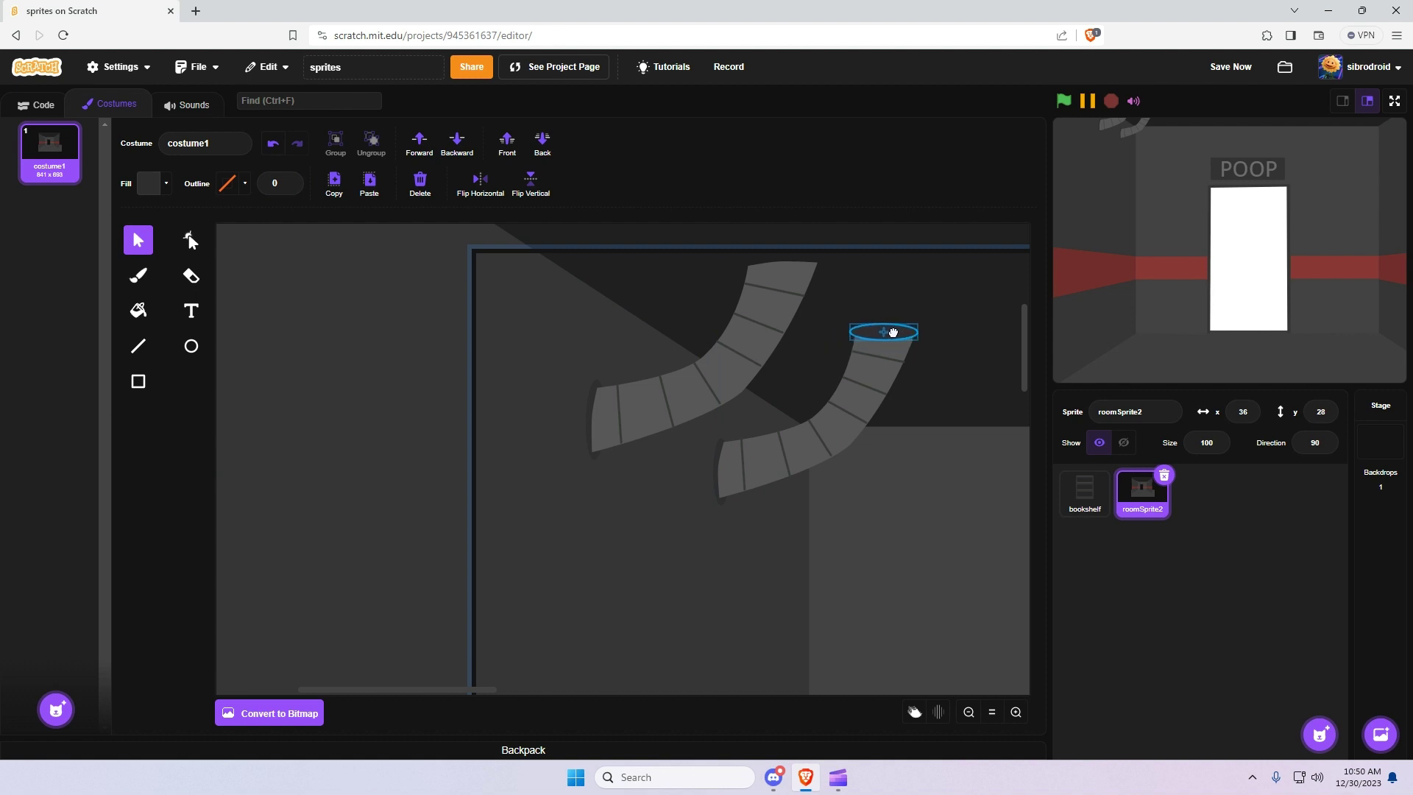
left_click(458, 145)
left_click(333, 185)
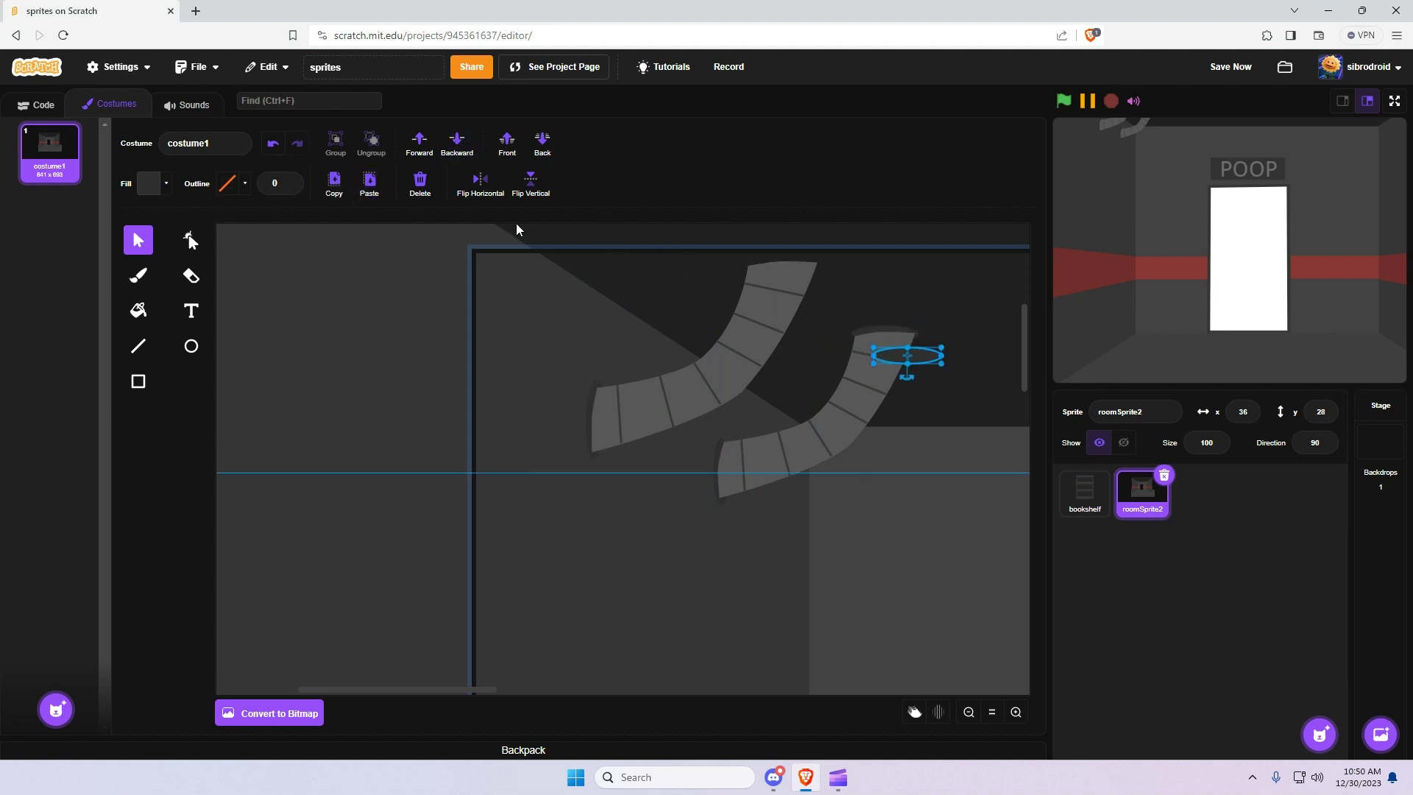
mouse_move(910, 356)
left_mouse_down()
mouse_move(804, 266)
mouse_move(823, 264)
left_mouse_up()
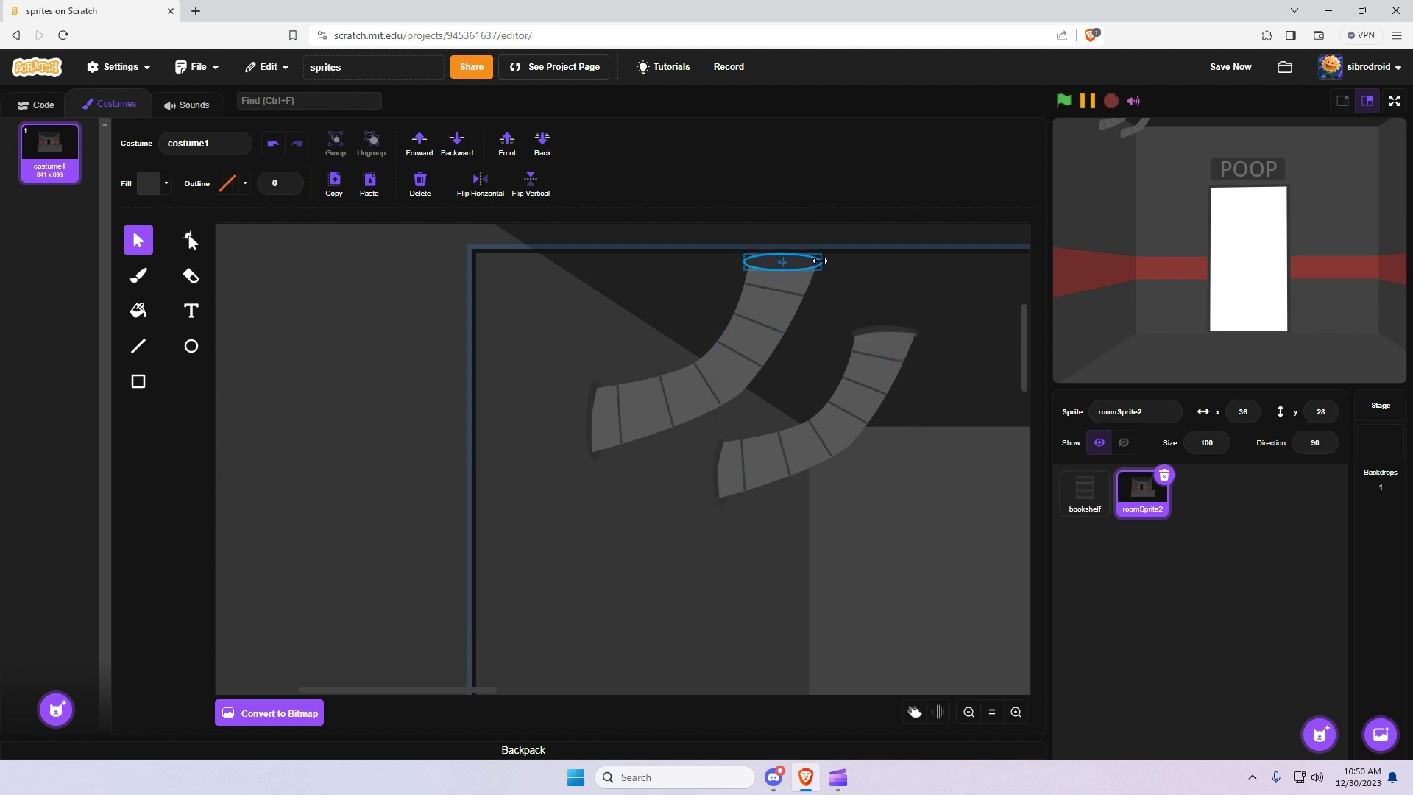
left_click(457, 145)
Zoom out to review the room drawing, then rename sprite roomSprite2 to 'room'
left_click(823, 551)
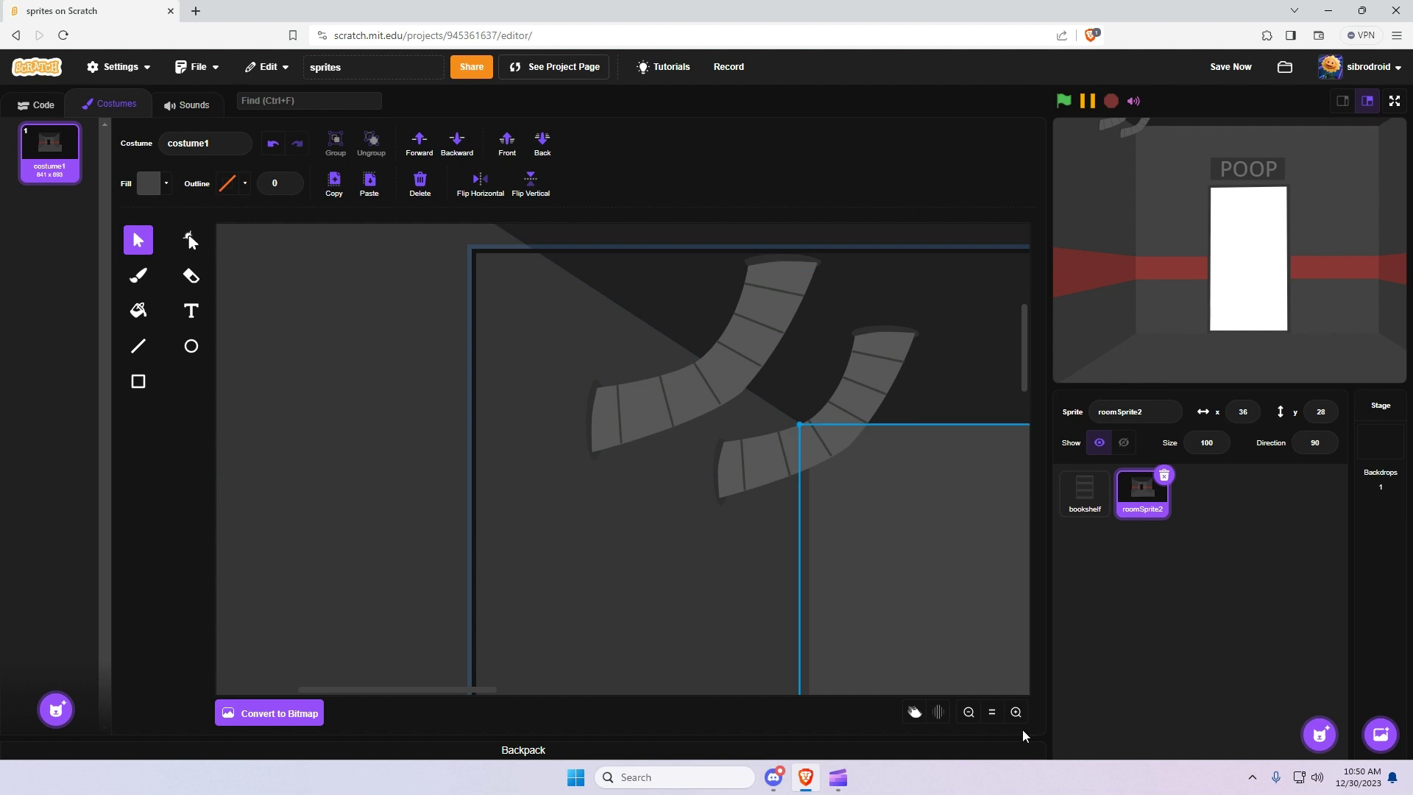
left_click(968, 712)
left_click(968, 713)
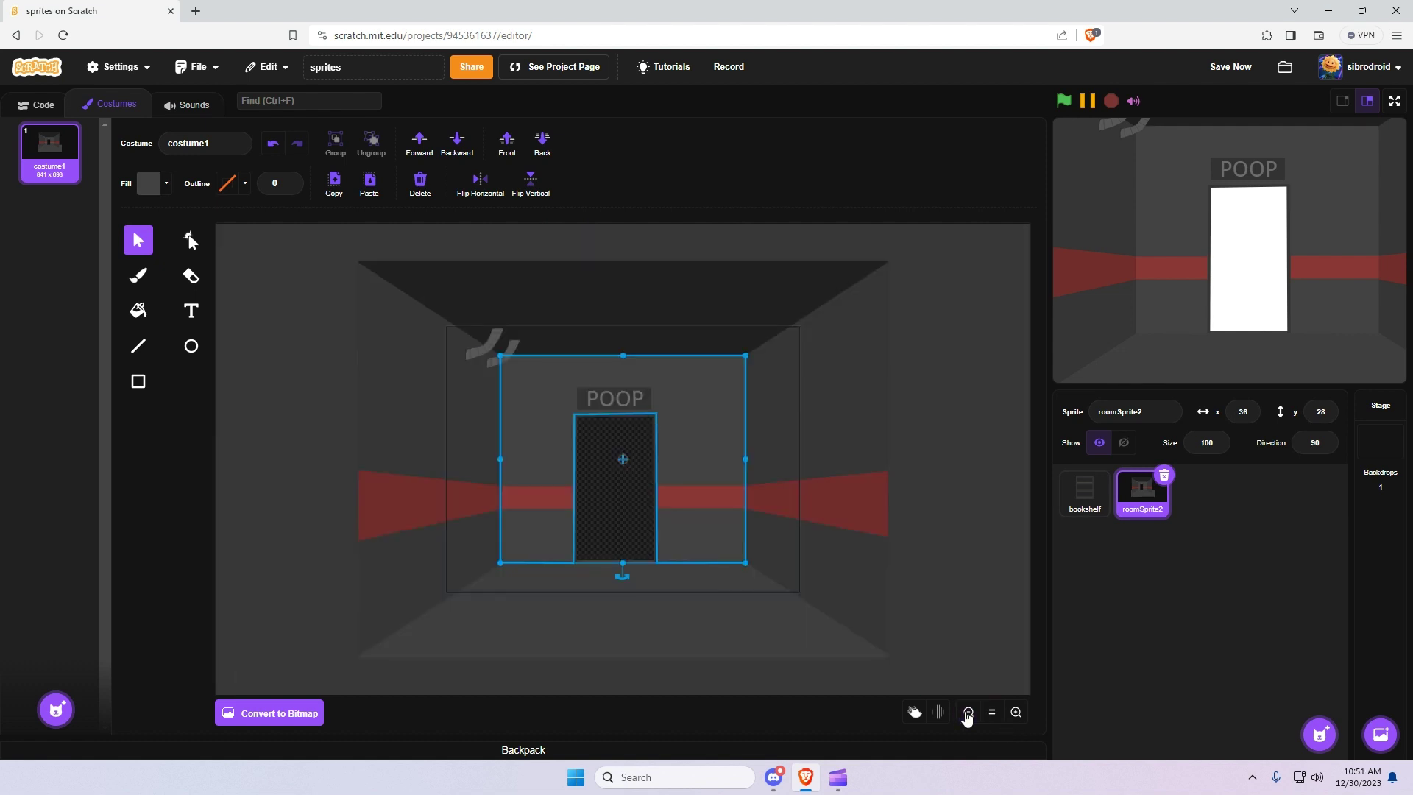
left_click(994, 615)
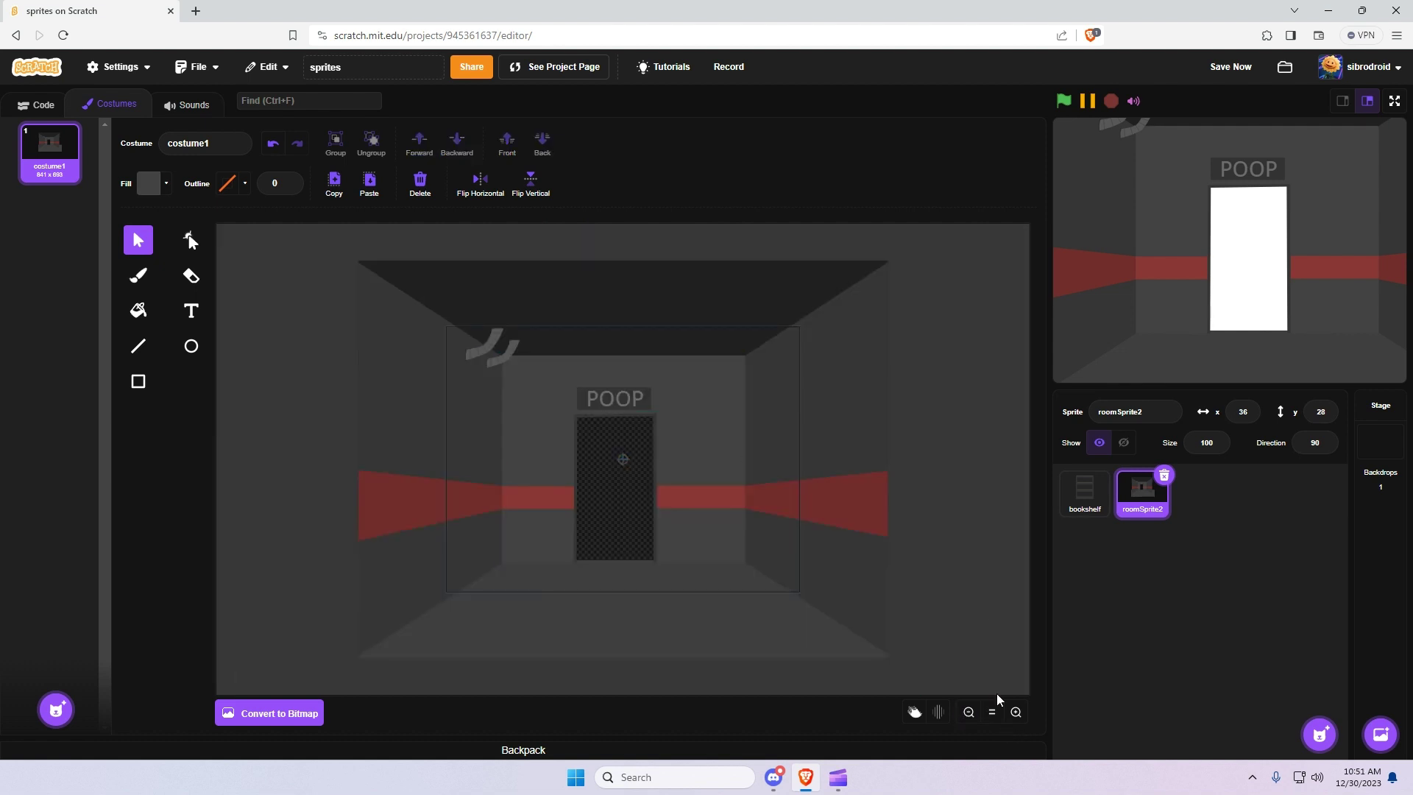
left_click(1013, 713)
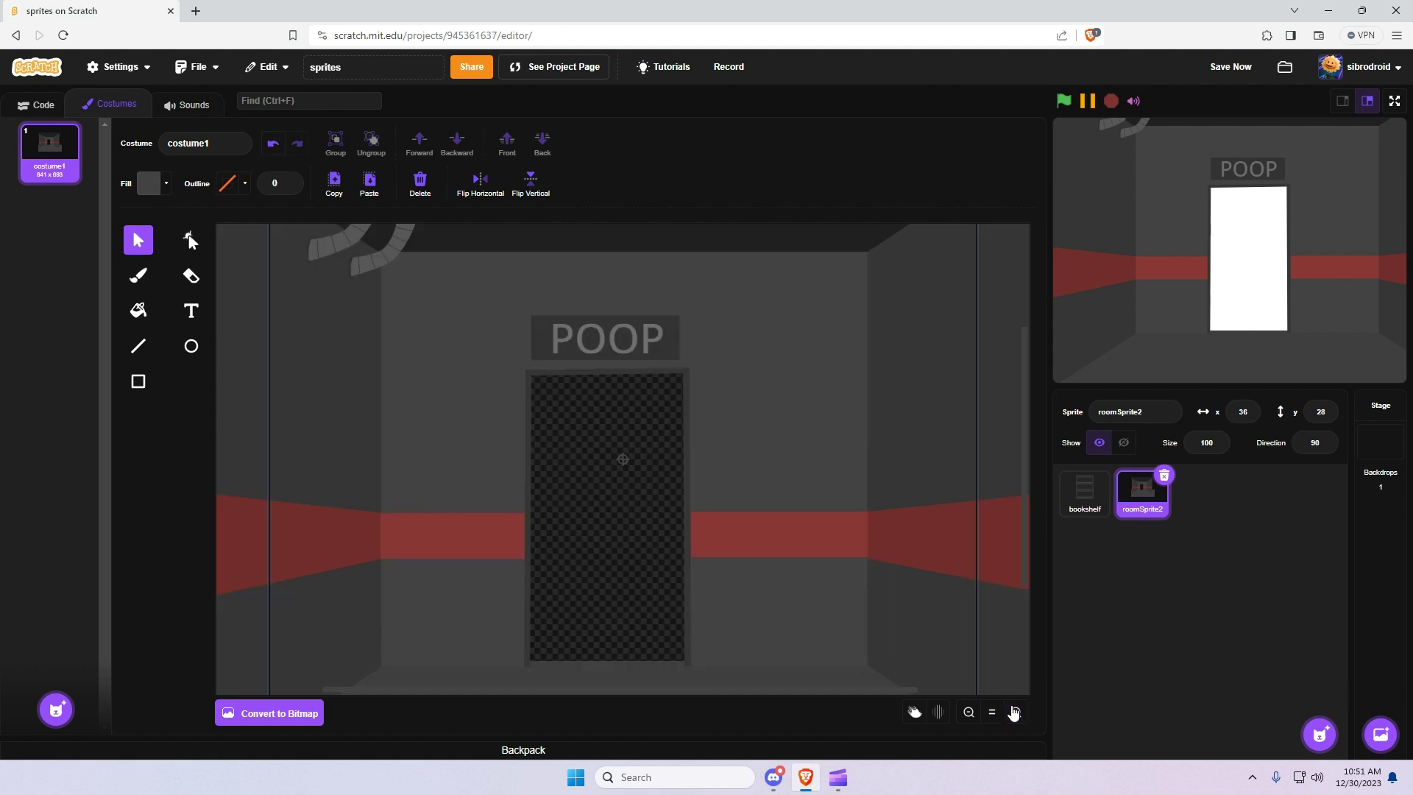
left_click(970, 712)
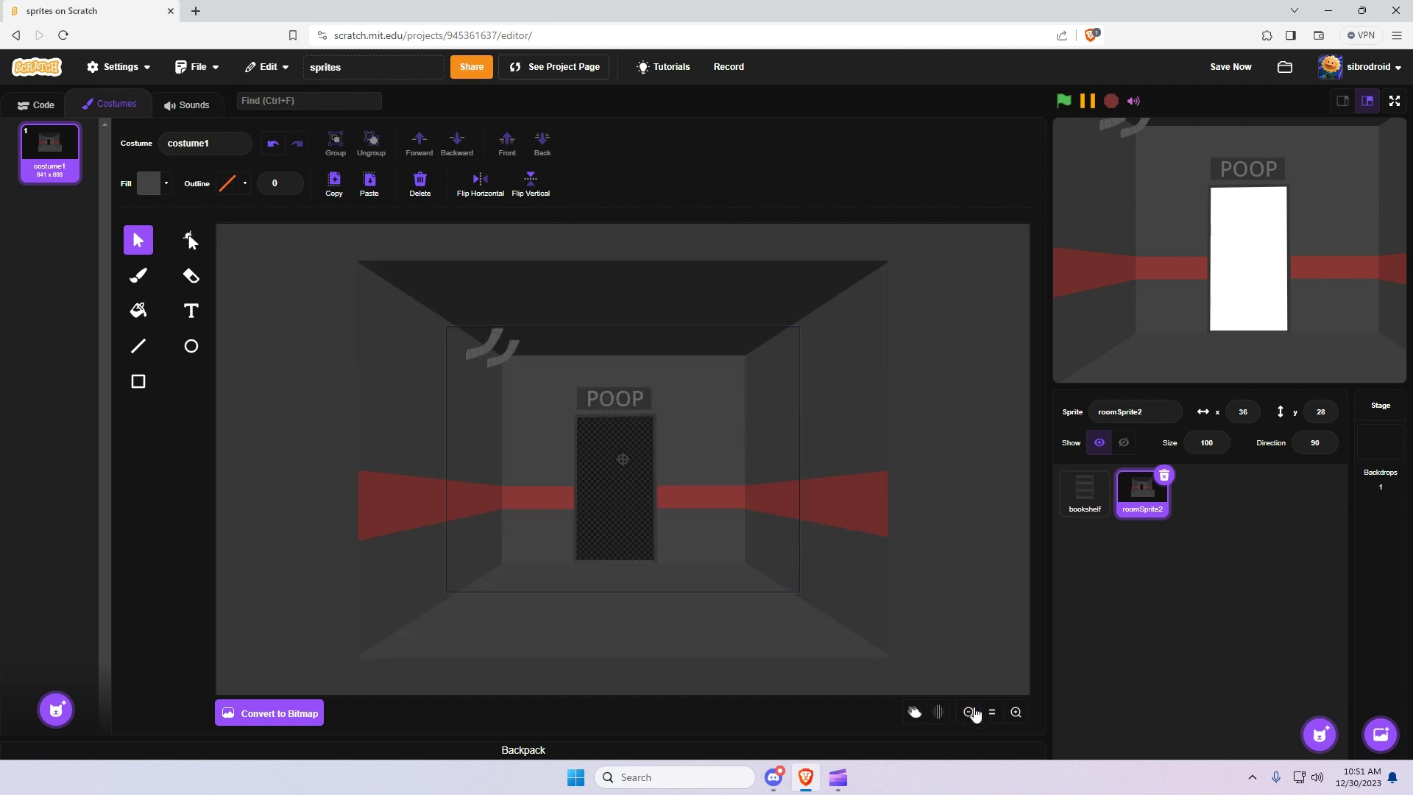
left_click(1015, 712)
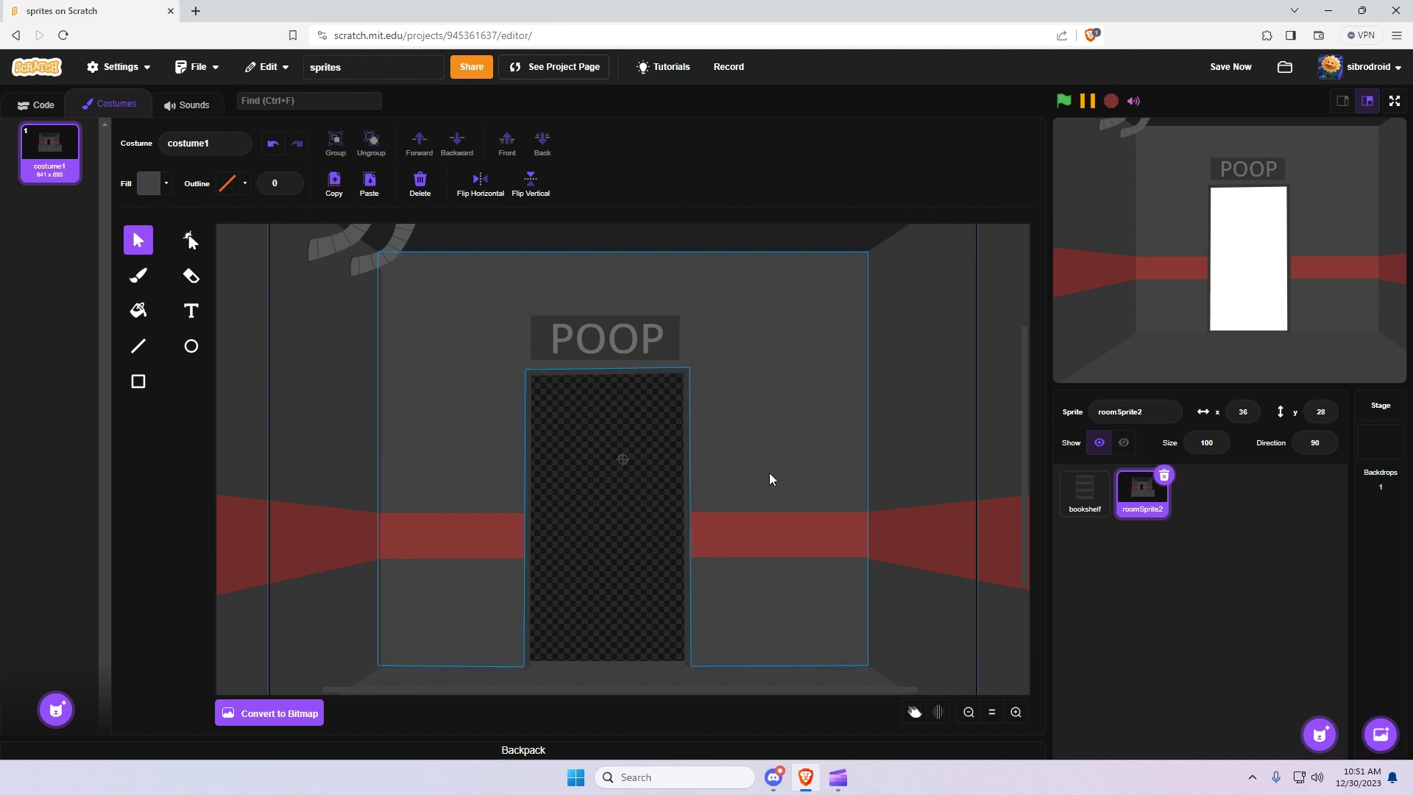
scroll(770, 480, "down", 2)
scroll(816, 543, "up", 2)
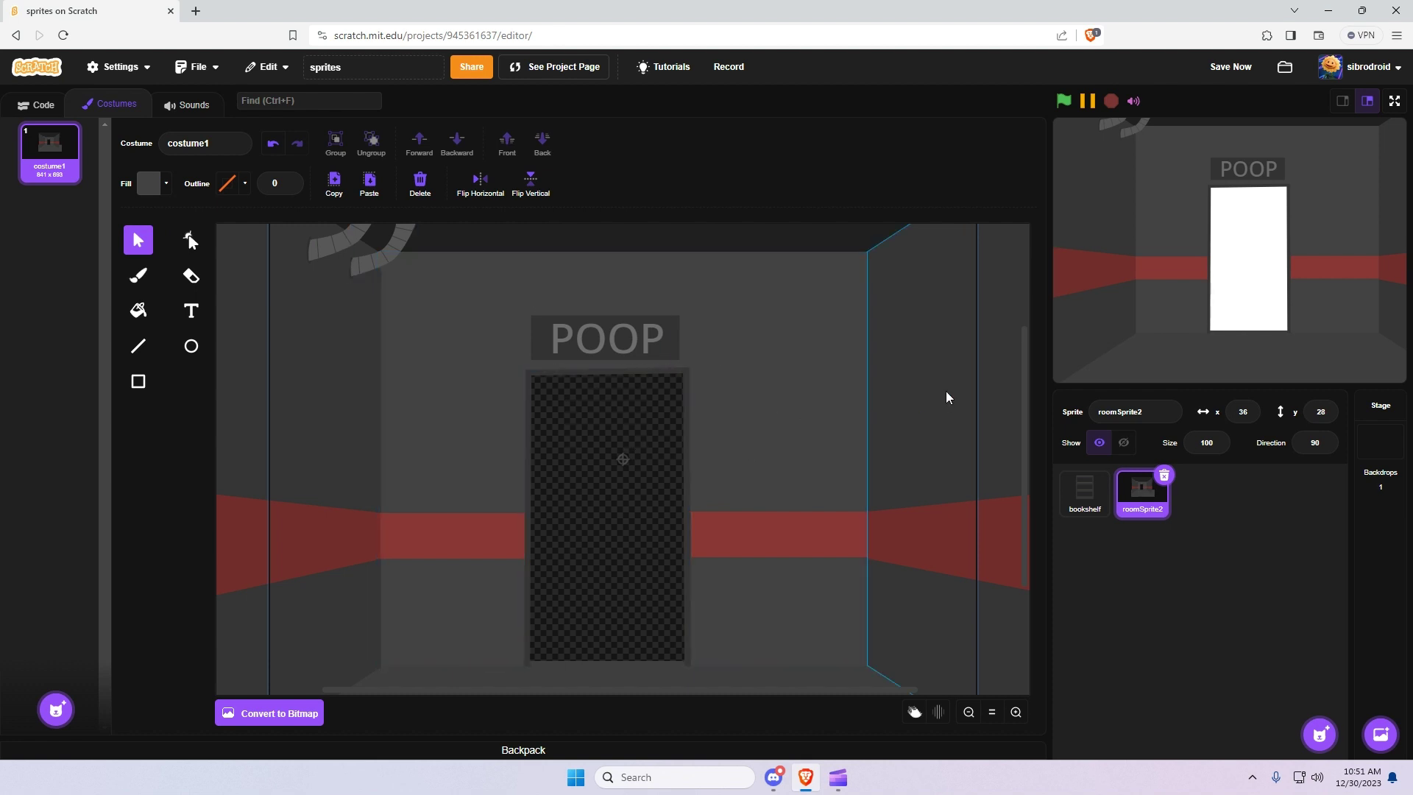
left_click(1154, 412)
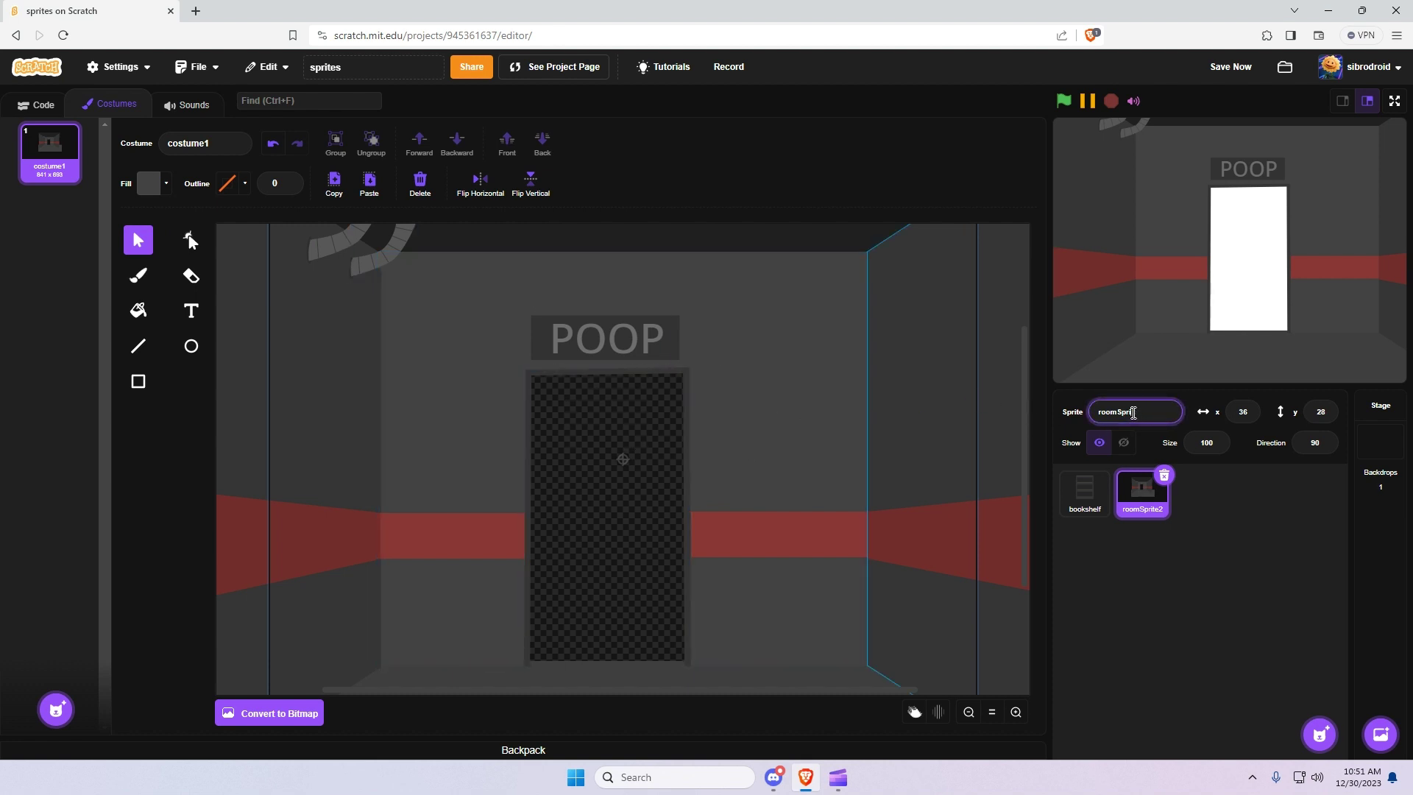
key("BackSpace")
key("BackSpace")
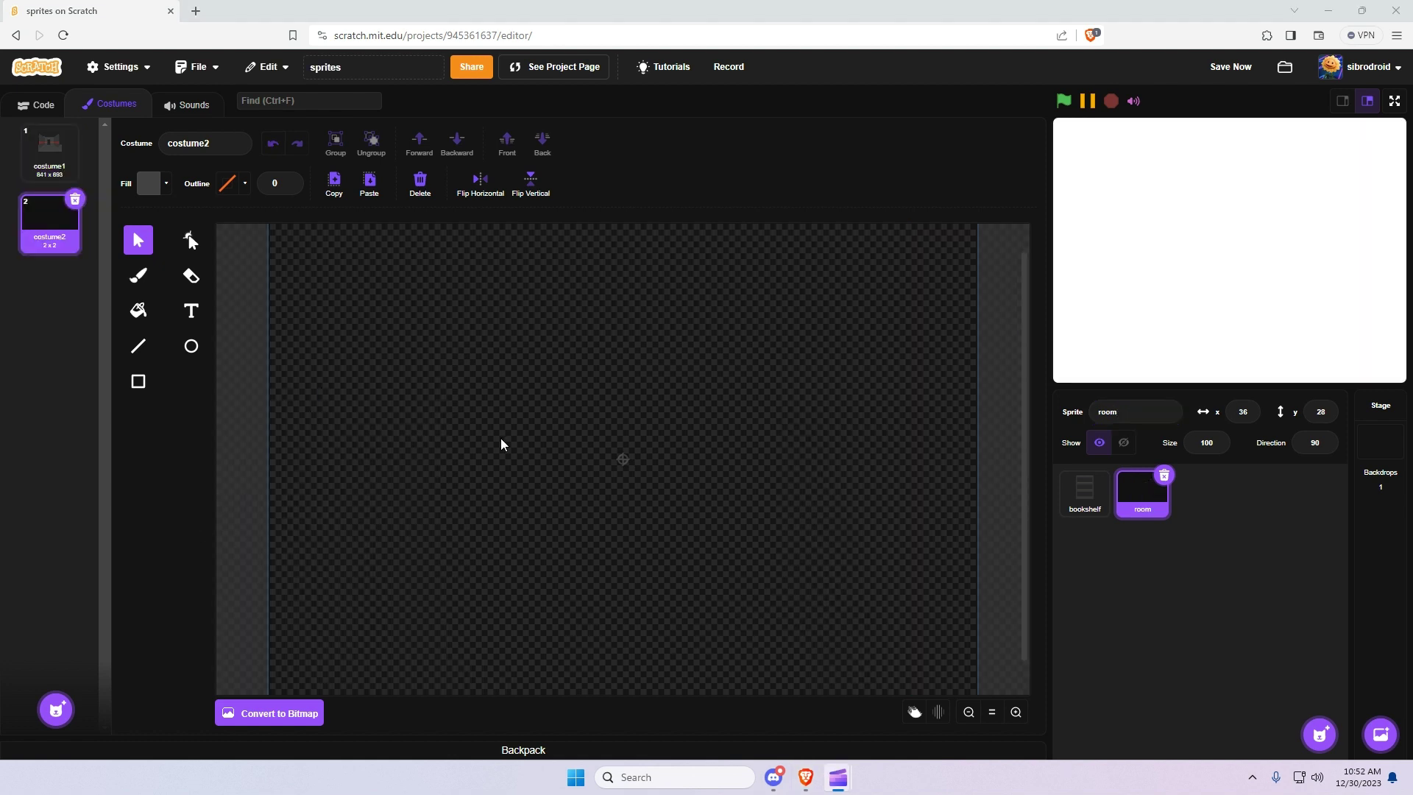
Draw a tall light grey rectangle near the canvas centre
left_click(138, 381)
left_click(149, 183)
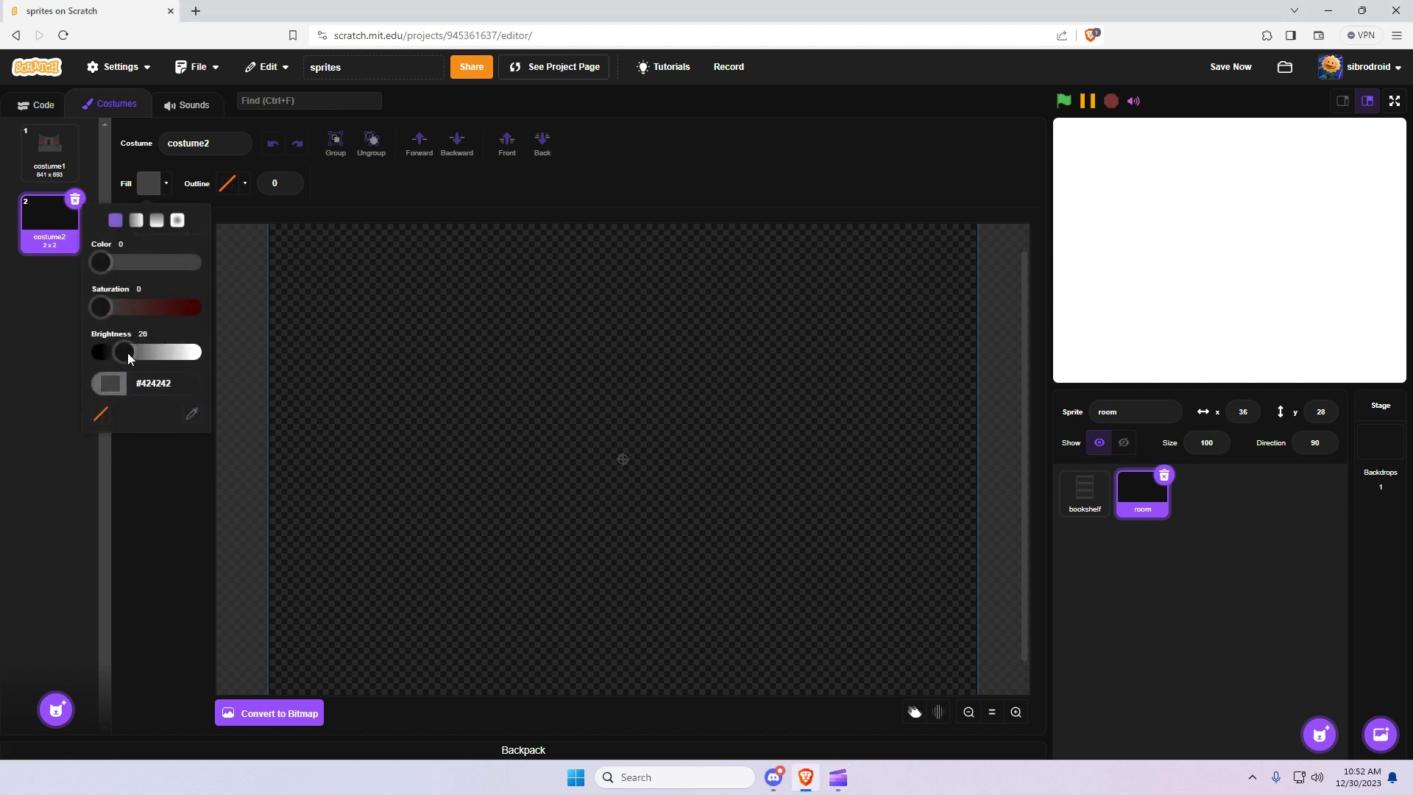
left_click_drag(124, 352, 173, 354)
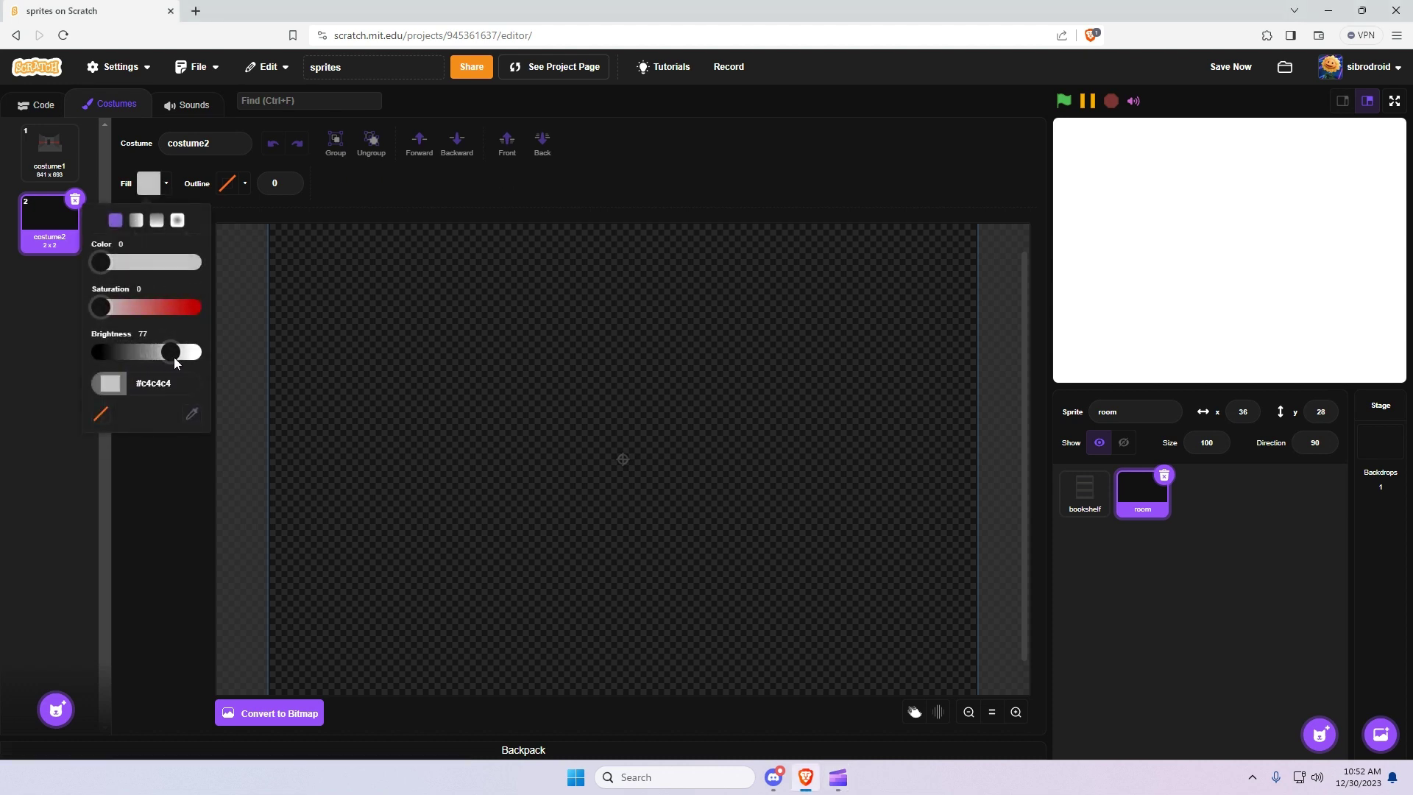
left_click(618, 463)
left_click(1015, 712)
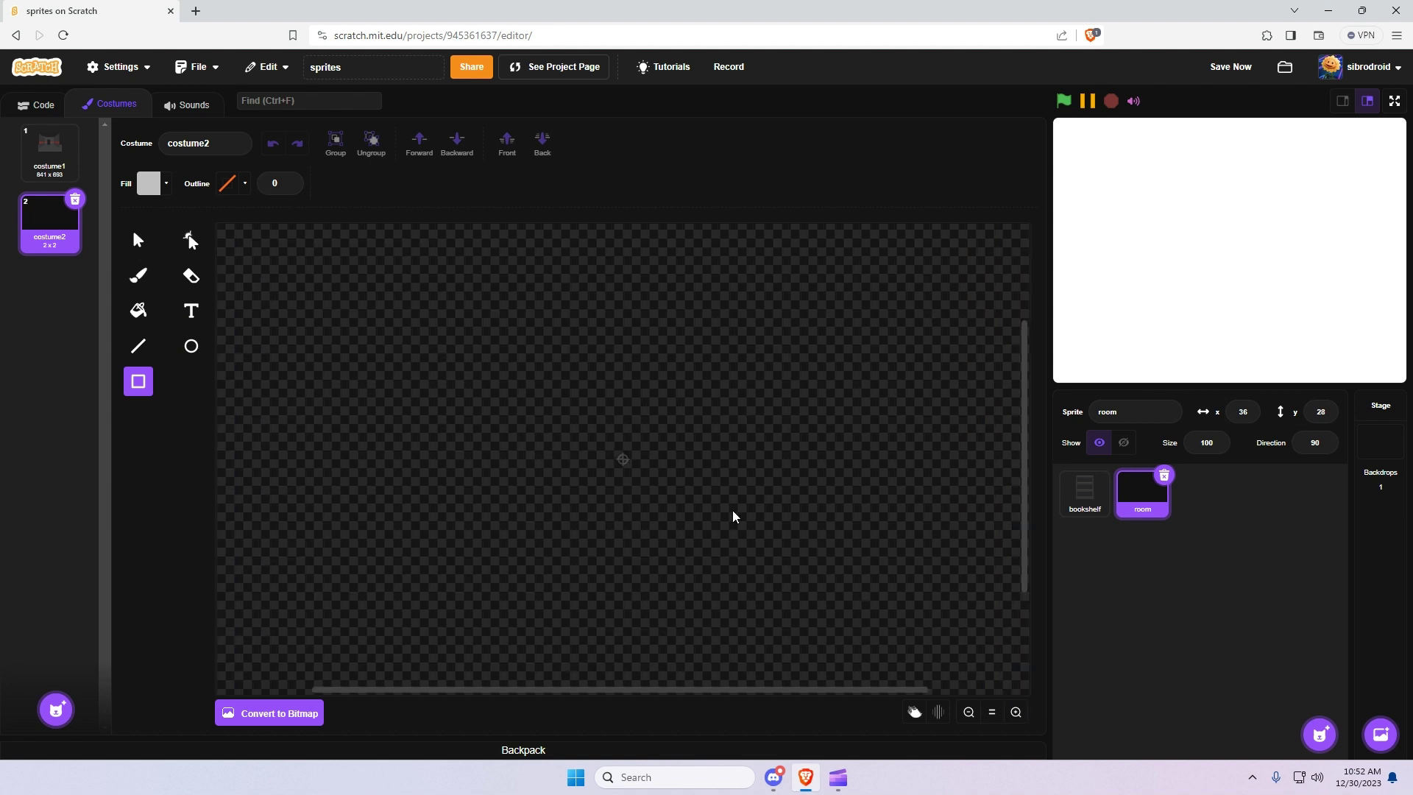
left_click_drag(568, 350, 651, 475)
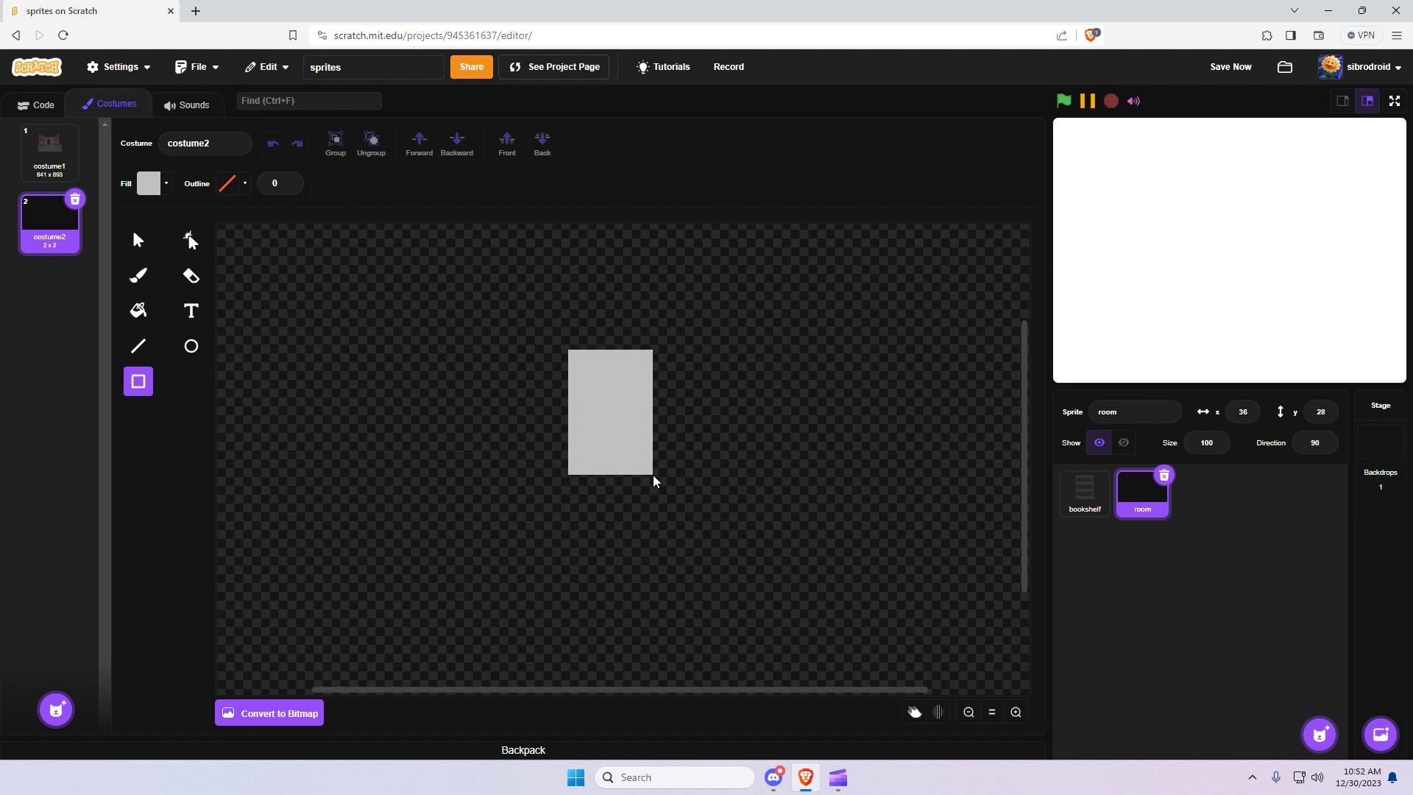
Curve the rectangle's left and right sides and sharpen its bottom-left corner
left_click(138, 240)
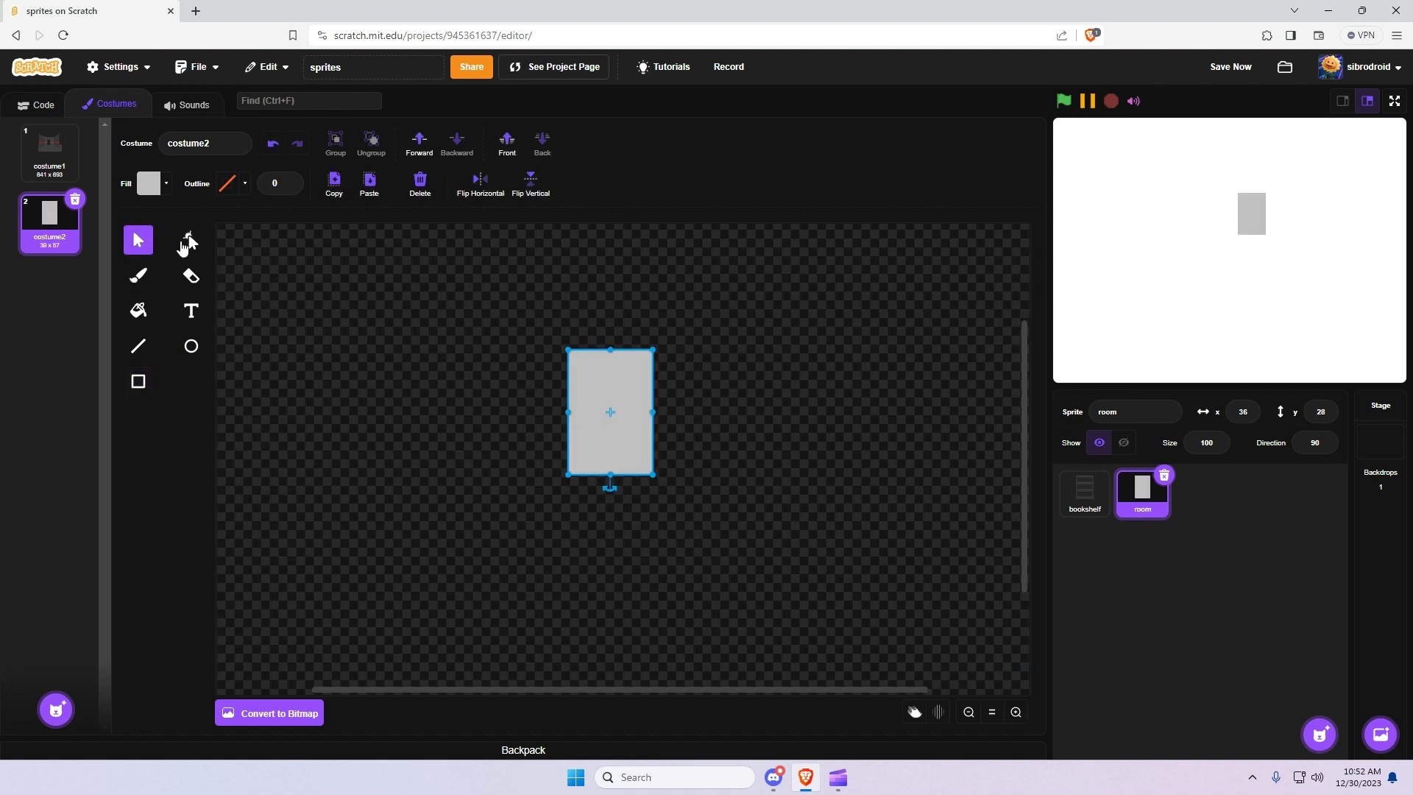
key("a")
left_click(568, 412)
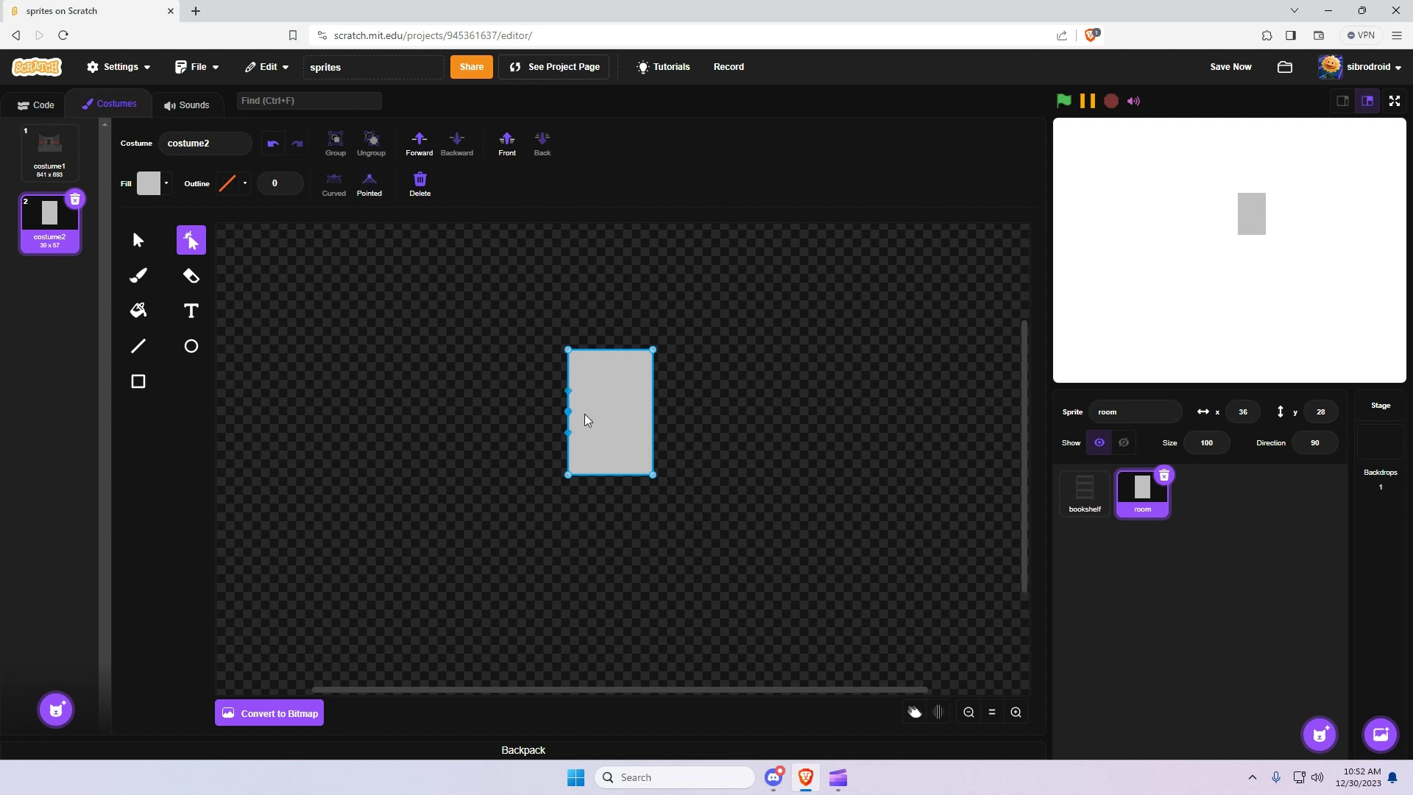
left_click(656, 409)
left_click(726, 438)
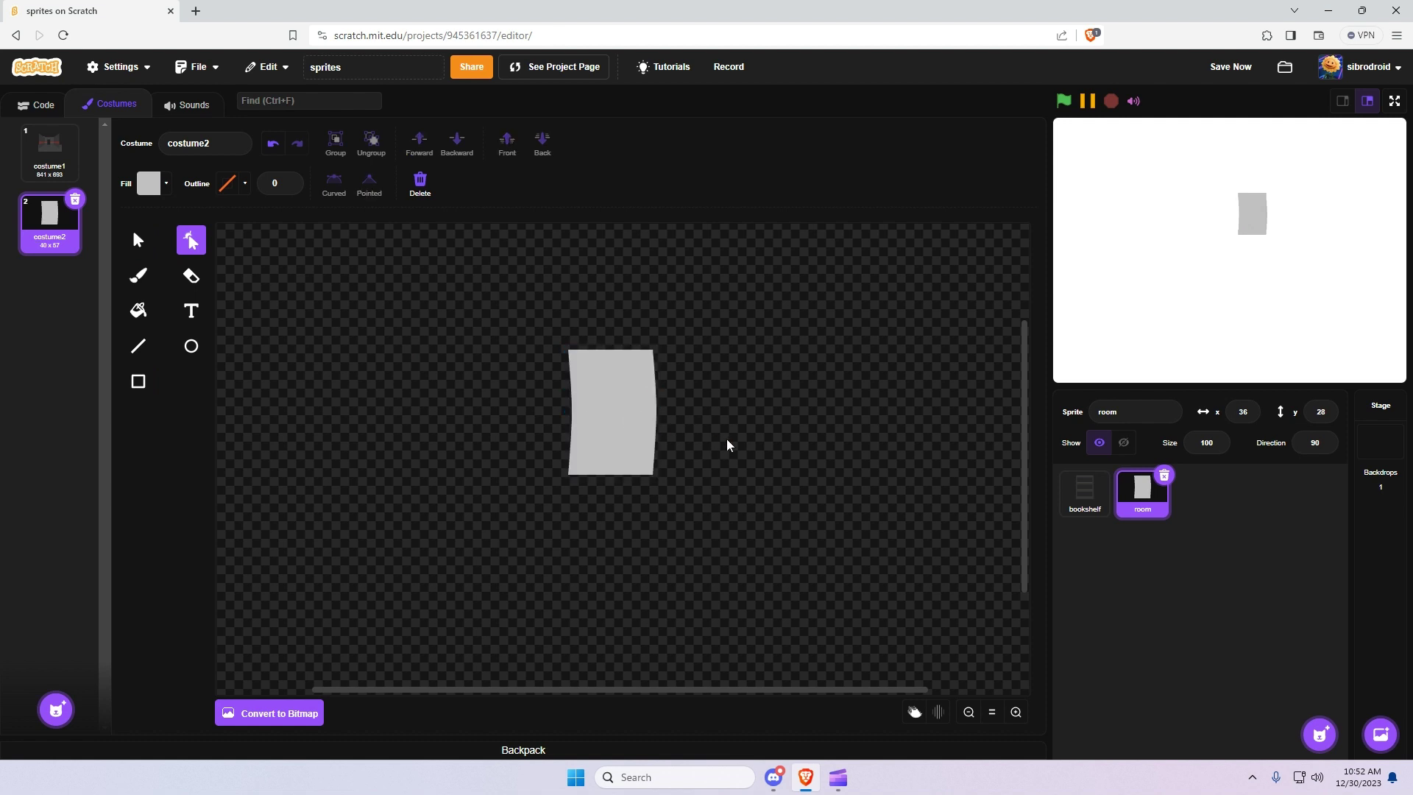
left_click(1015, 712)
left_click(1014, 712)
left_click(445, 506)
left_click(442, 493)
left_click(368, 182)
left_click(455, 508)
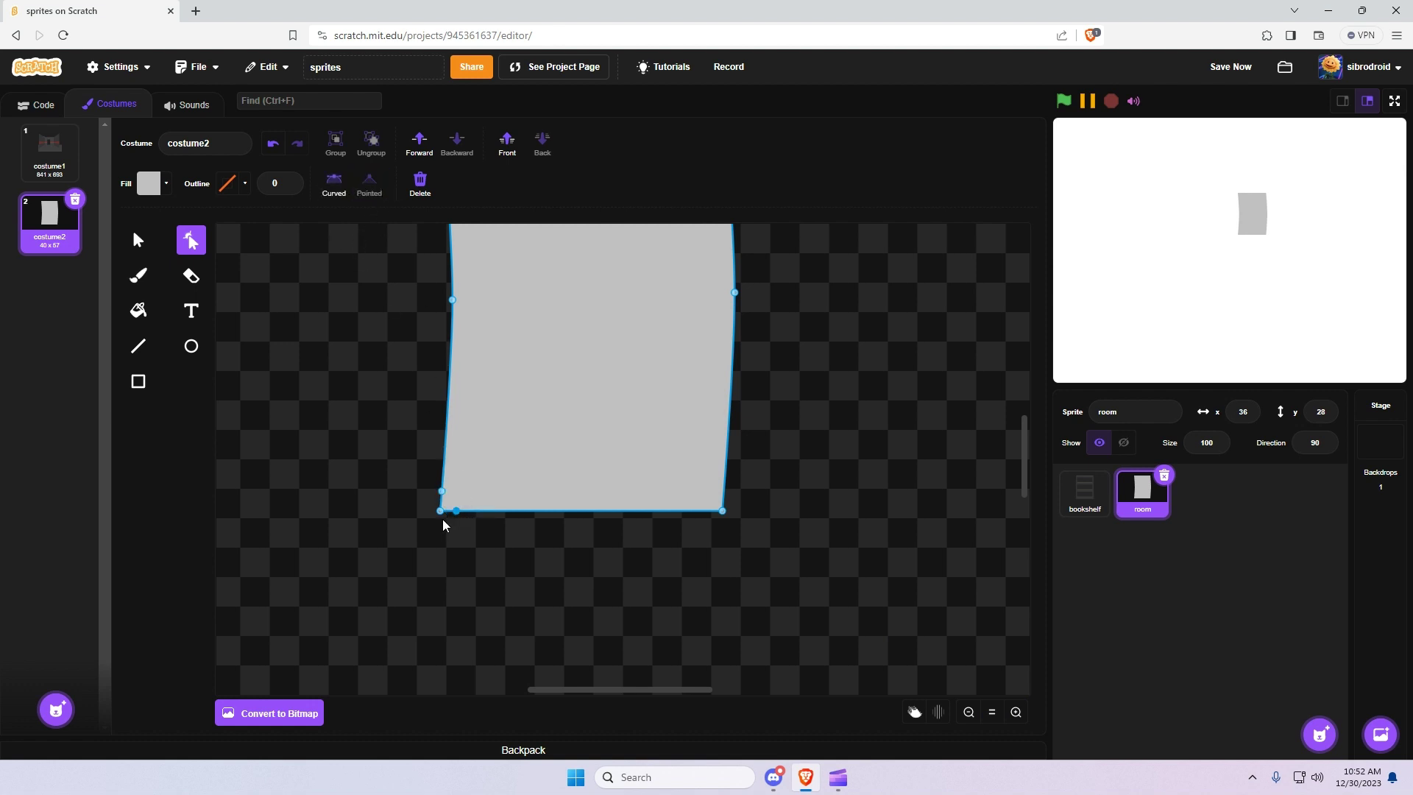
Draw a slightly darker small square on the sheet's bottom-left corner
left_click(139, 381)
left_click(147, 182)
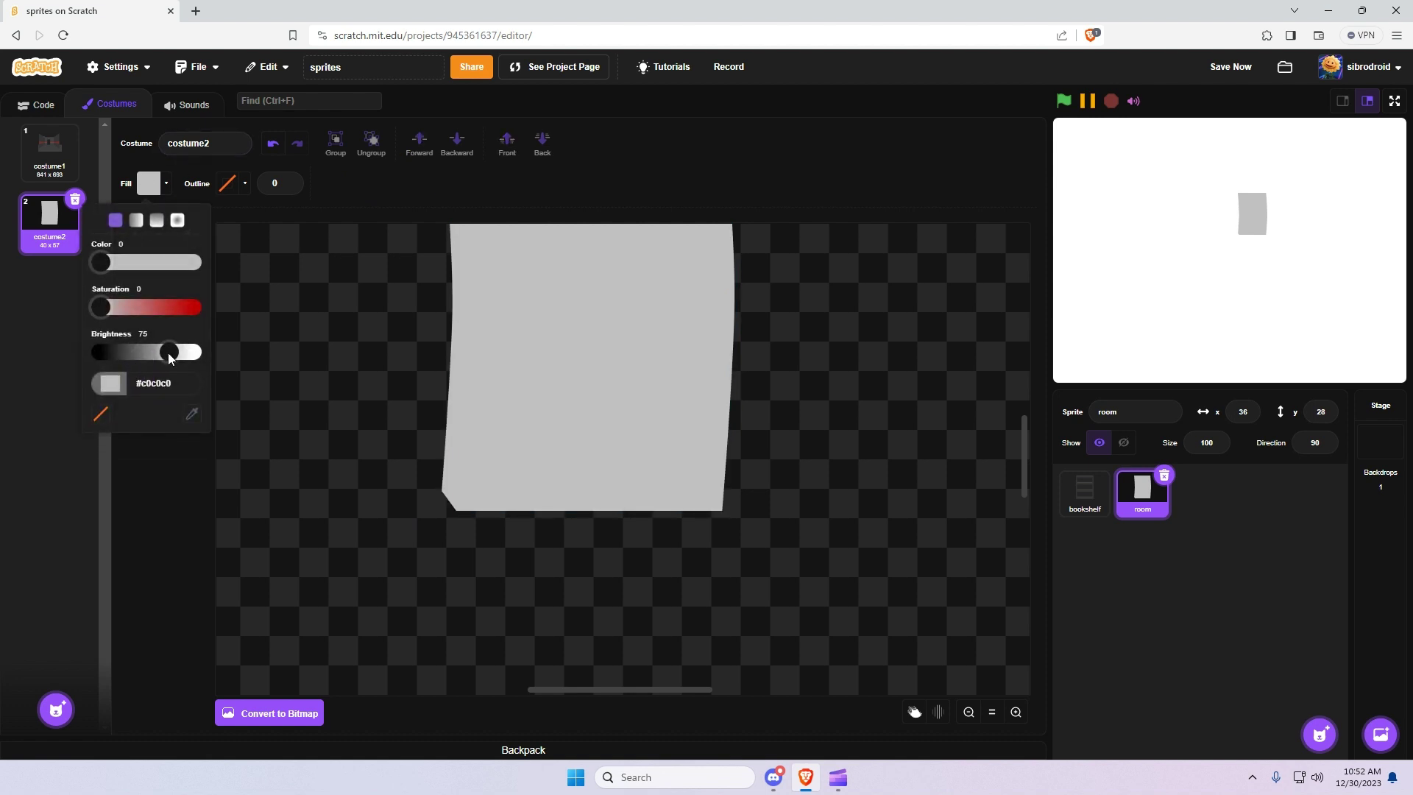
left_click_drag(169, 354, 158, 354)
left_click(433, 497)
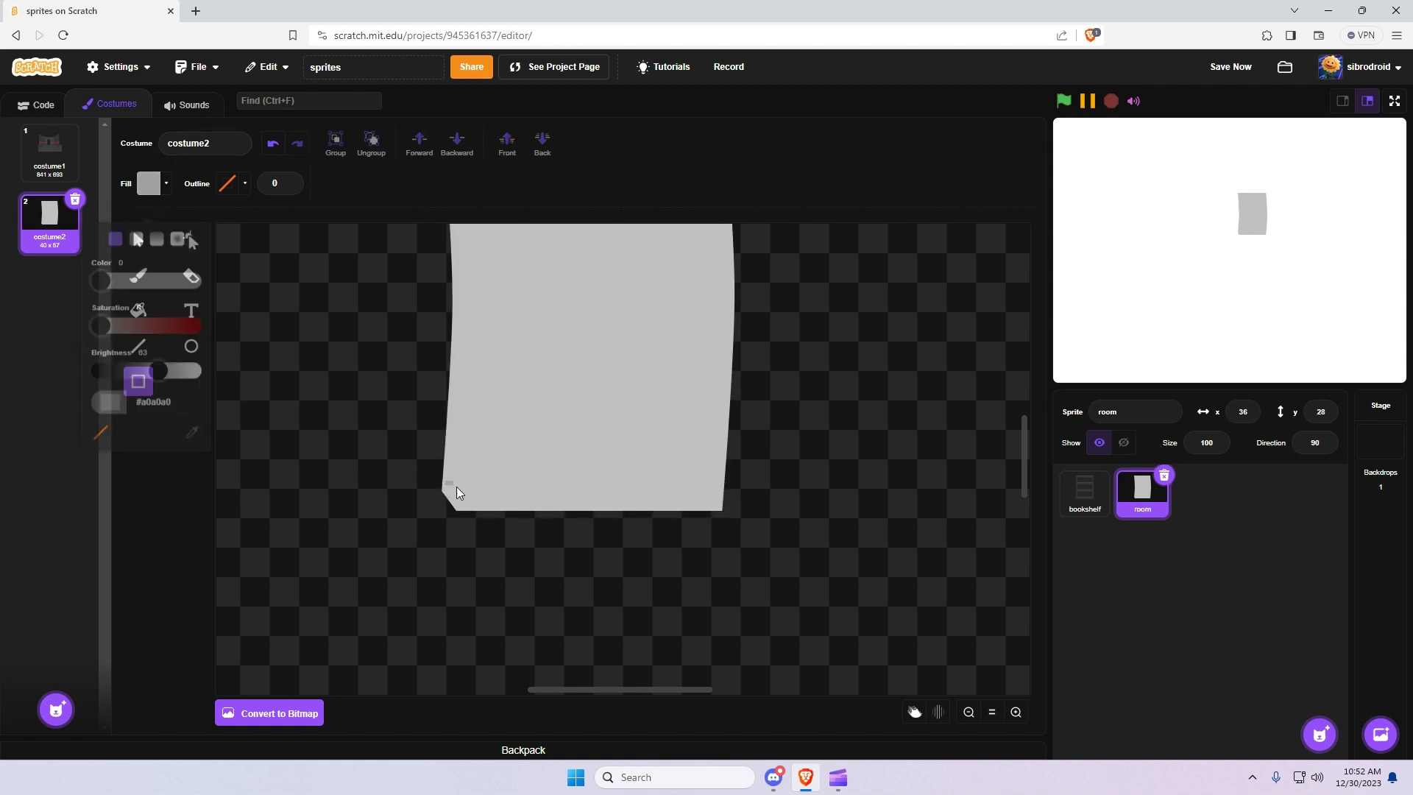
left_click_drag(451, 481, 469, 500)
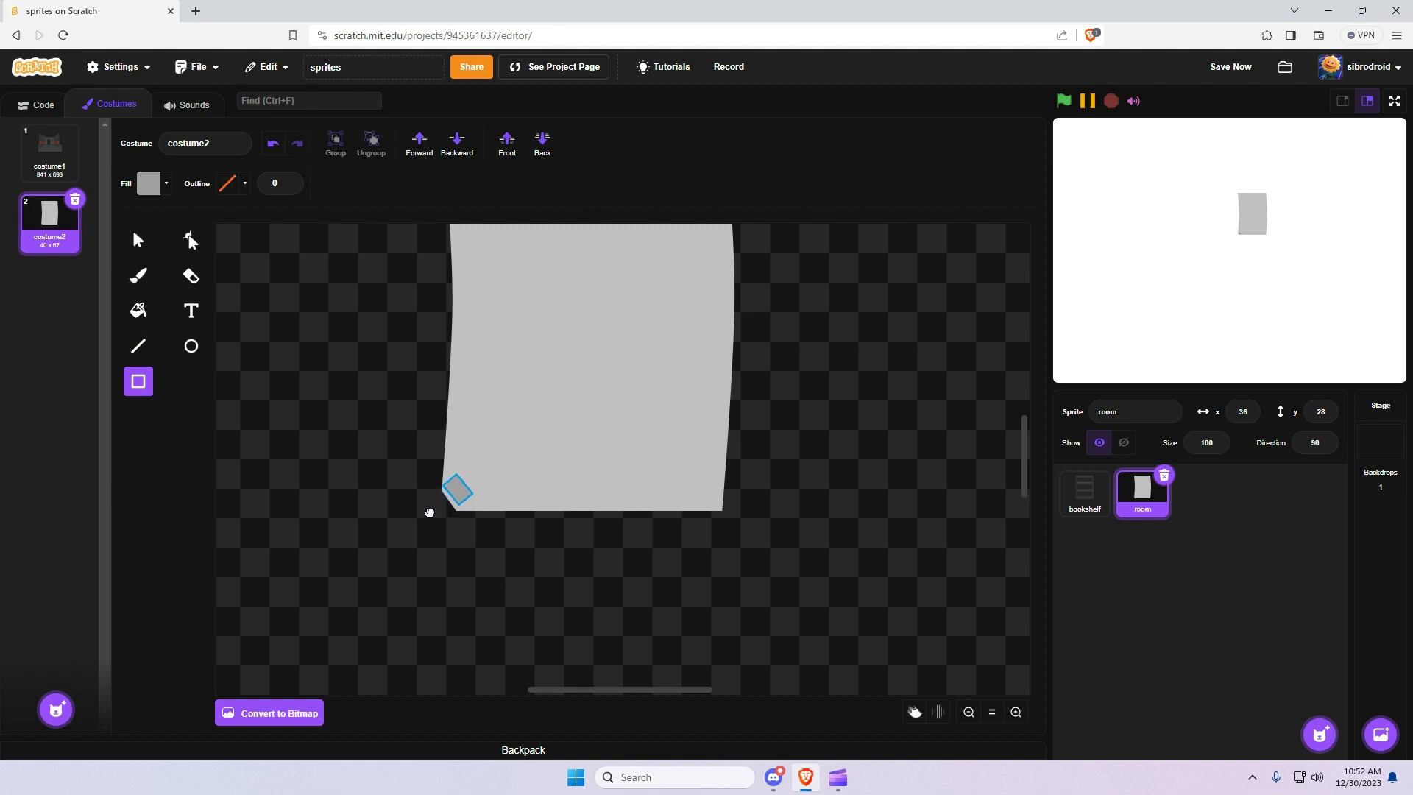
left_click(1016, 712)
left_click(1015, 712)
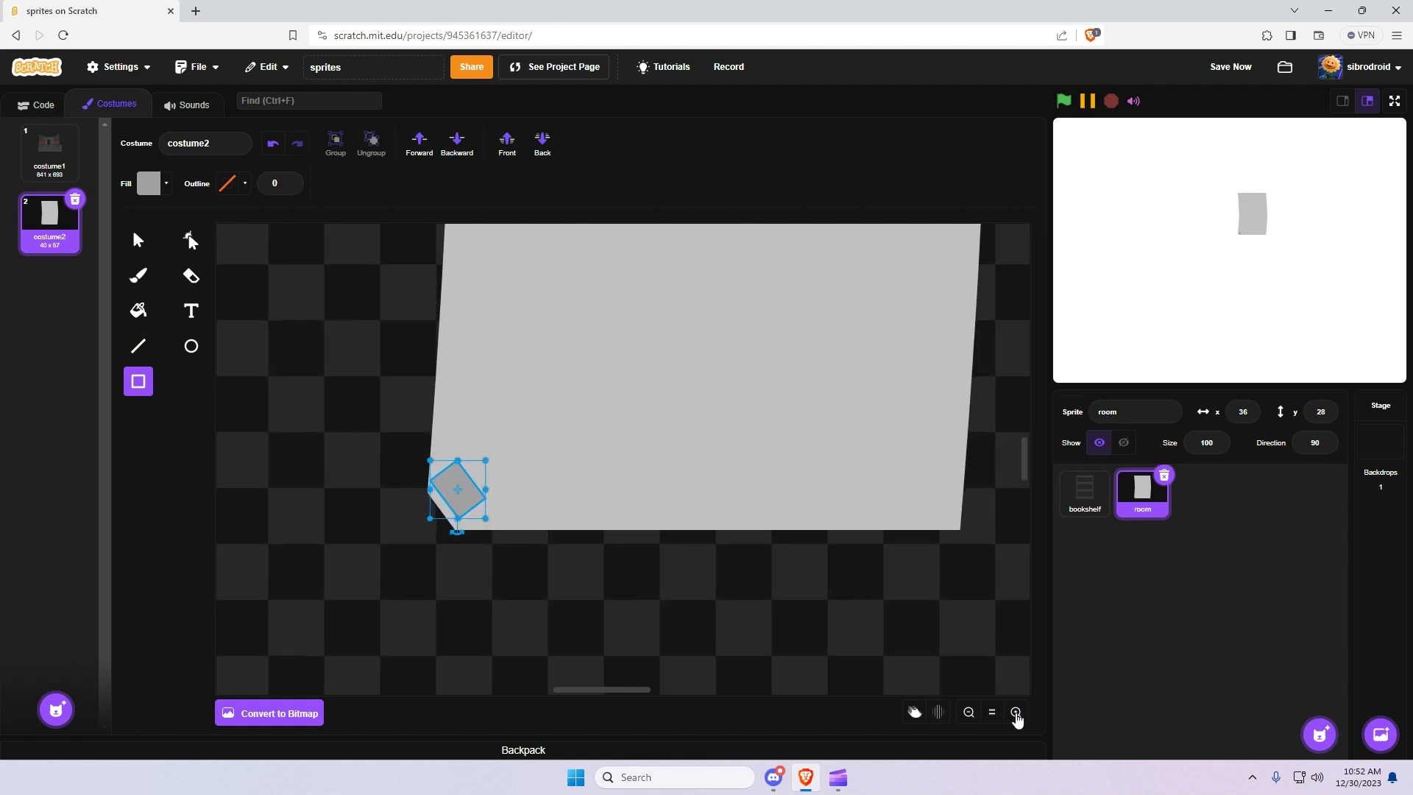
left_click_drag(456, 485, 455, 490)
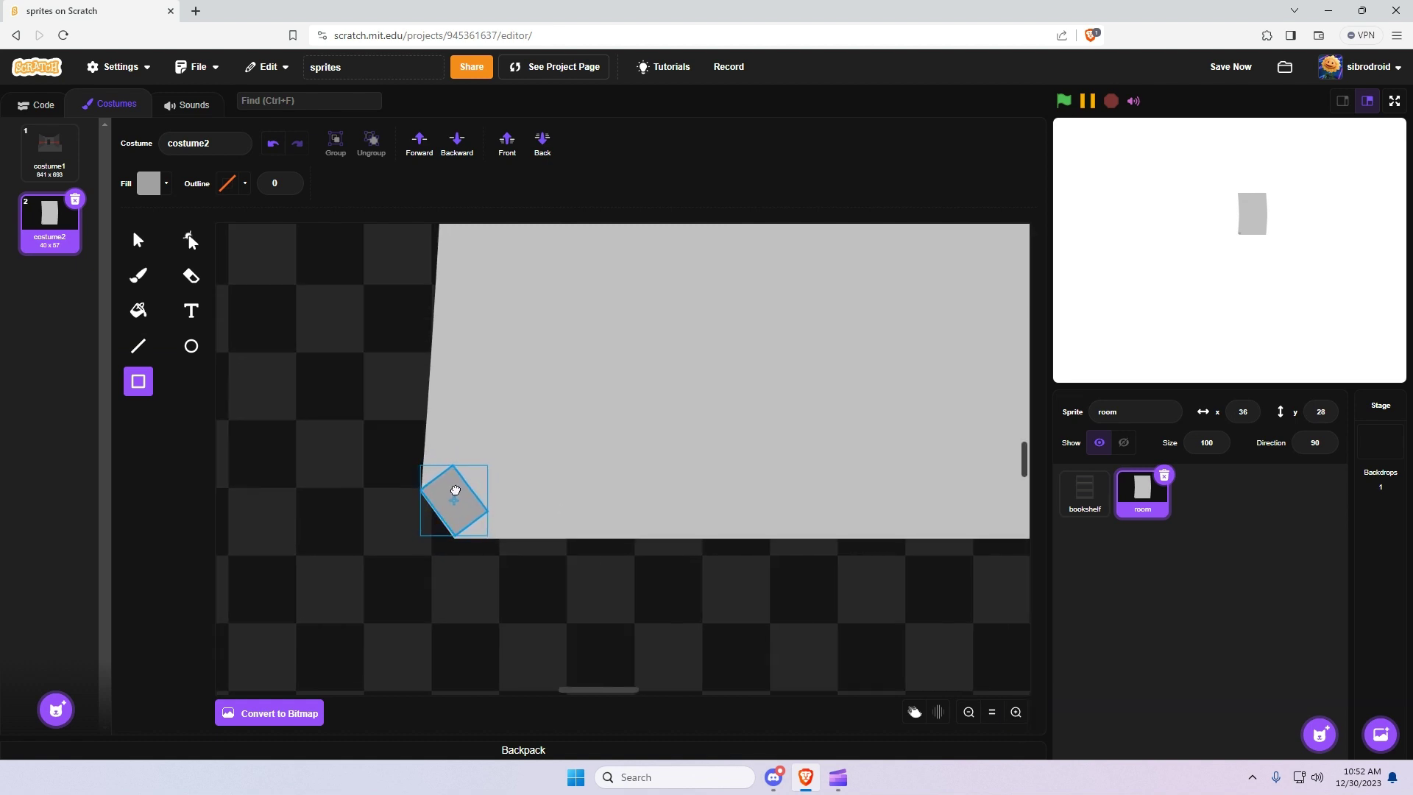
Reshape the small square into a folded-corner triangle and view the whole sheet
key("a")
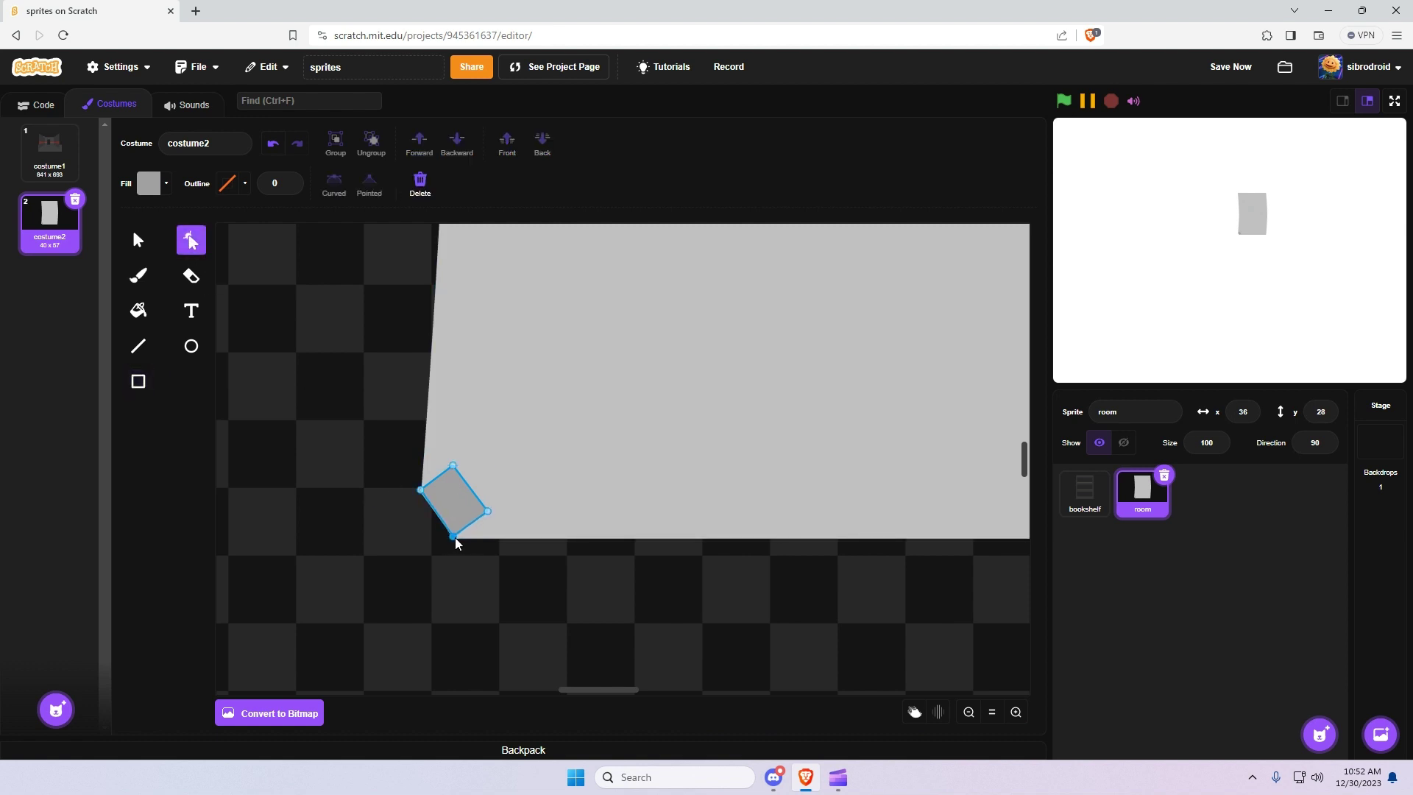
left_click(457, 540)
mouse_move(489, 516)
left_mouse_down()
mouse_move(469, 484)
mouse_move(459, 493)
left_mouse_up()
left_click(787, 676)
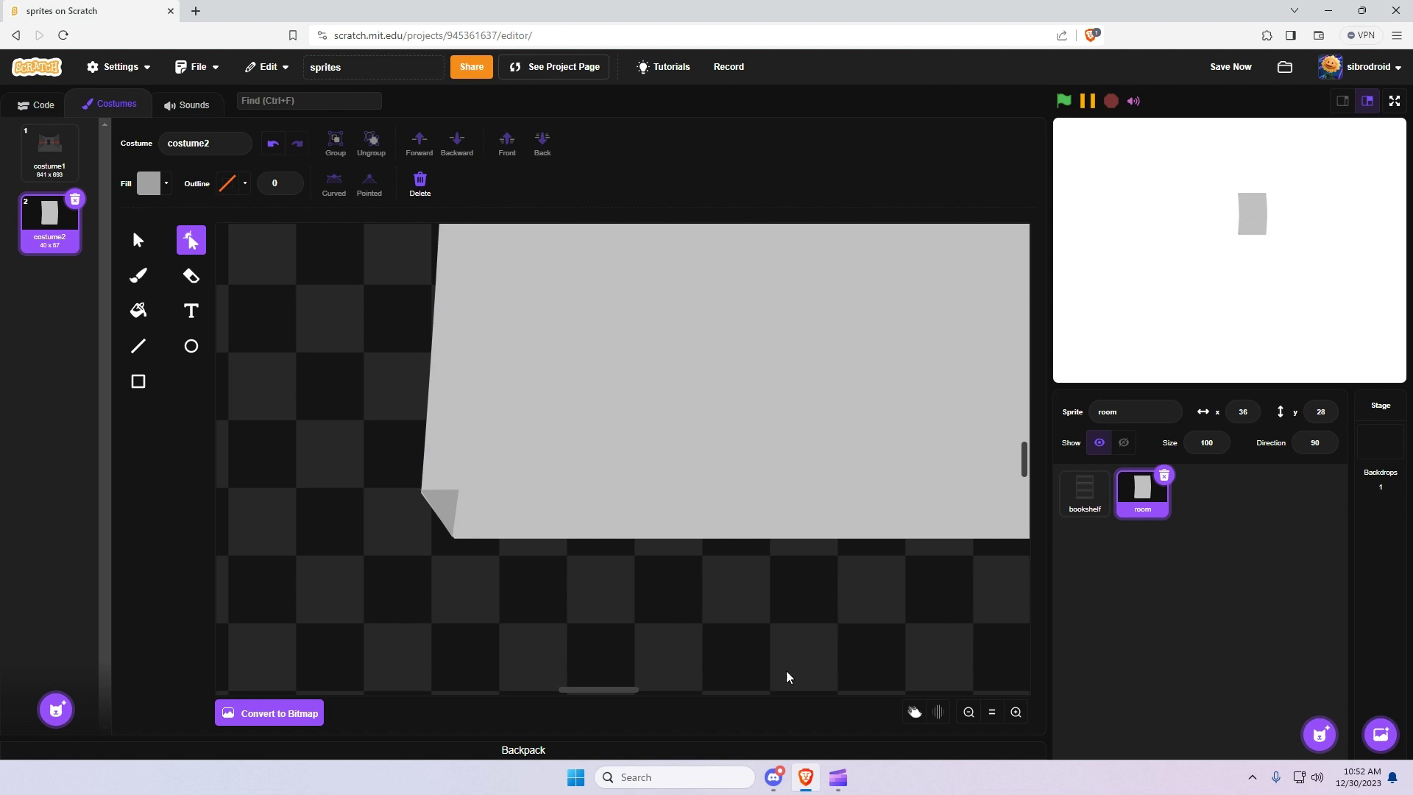
left_click(451, 504)
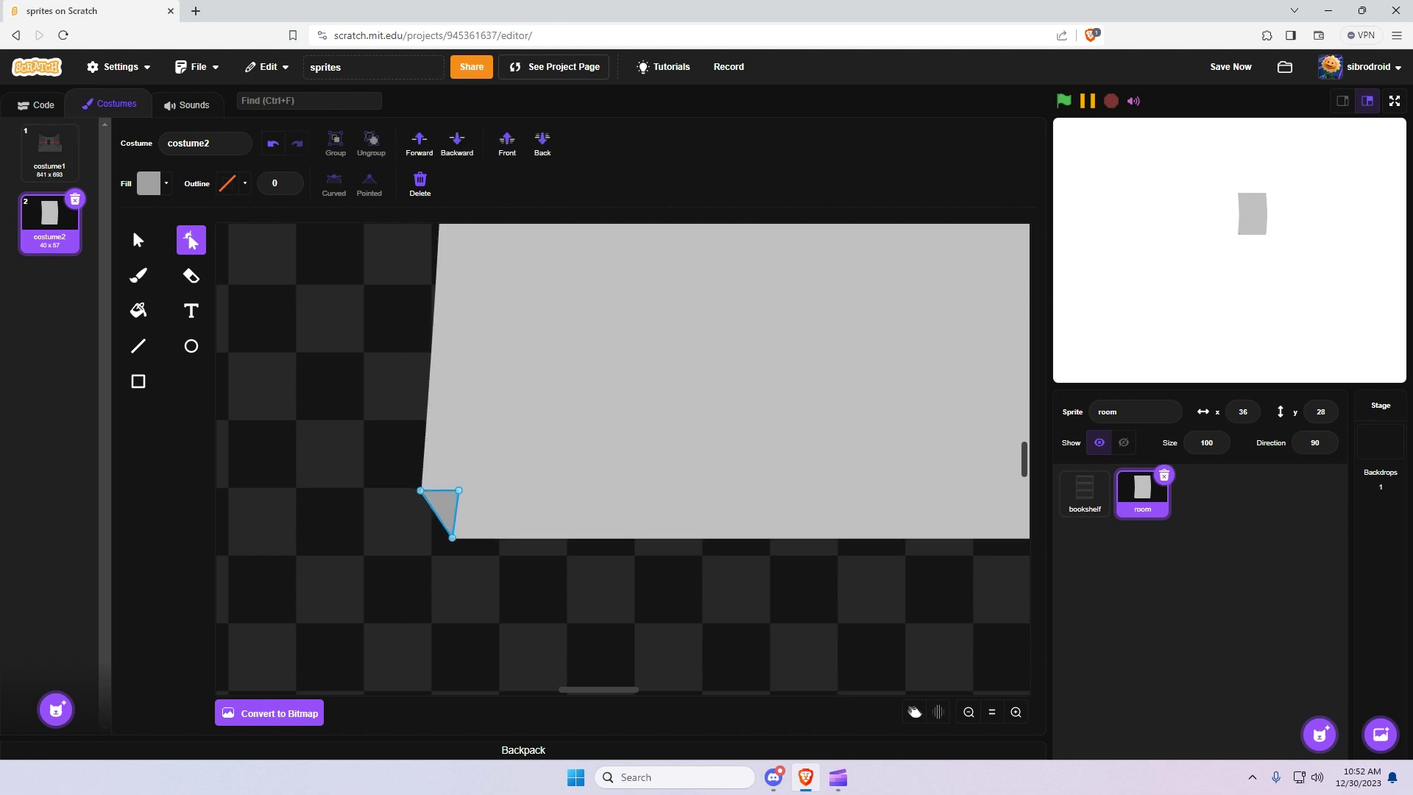
left_click(697, 643)
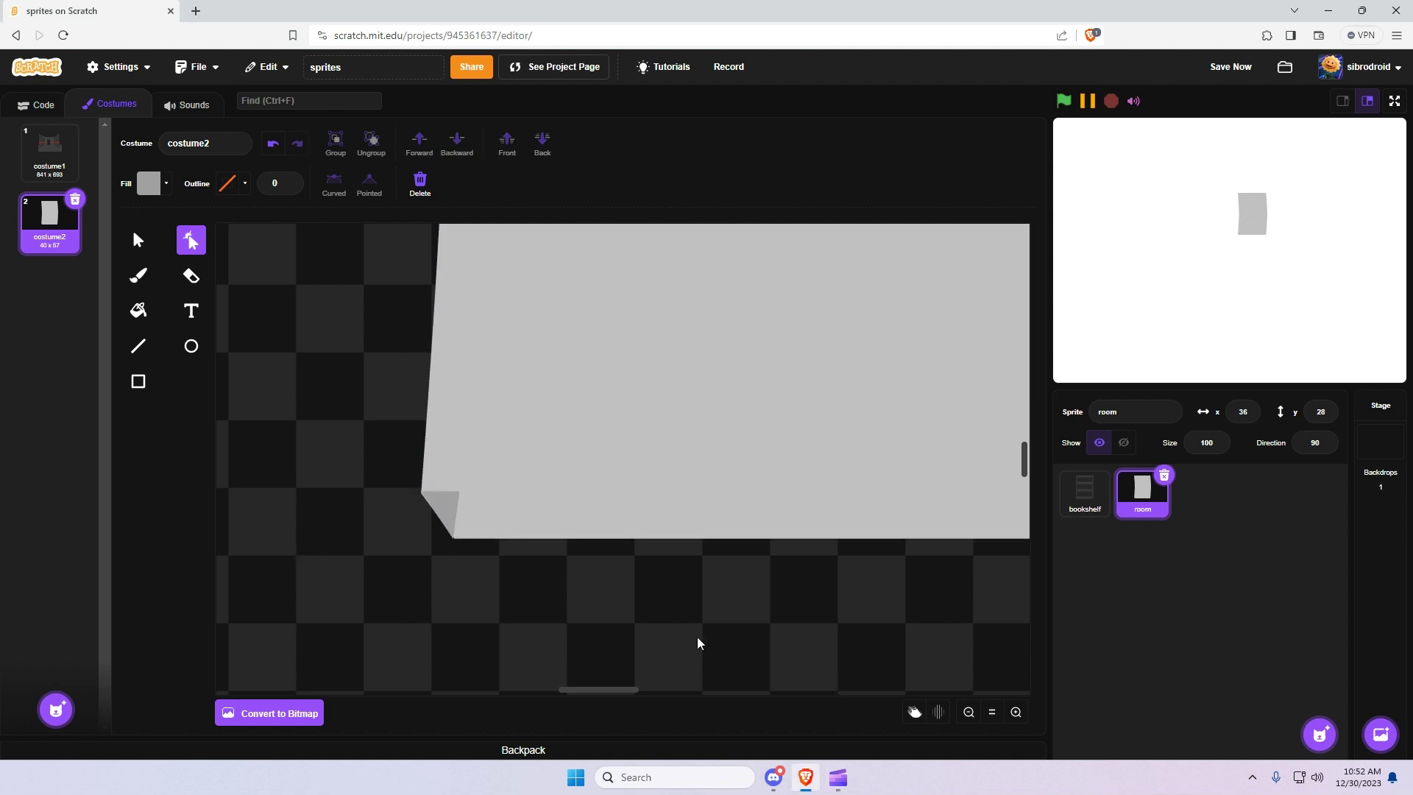
left_click(968, 711)
left_click(968, 710)
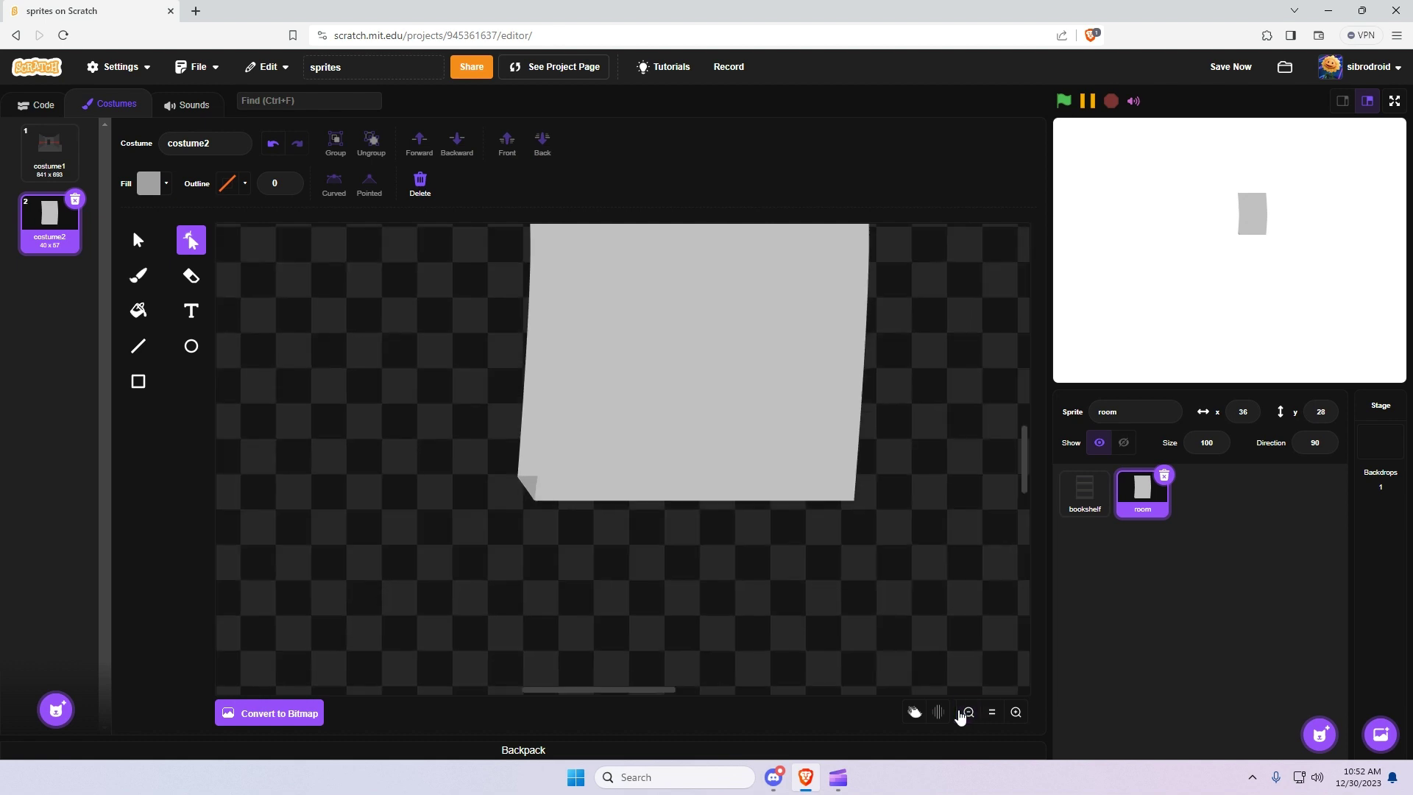
left_click(968, 710)
left_click(1015, 713)
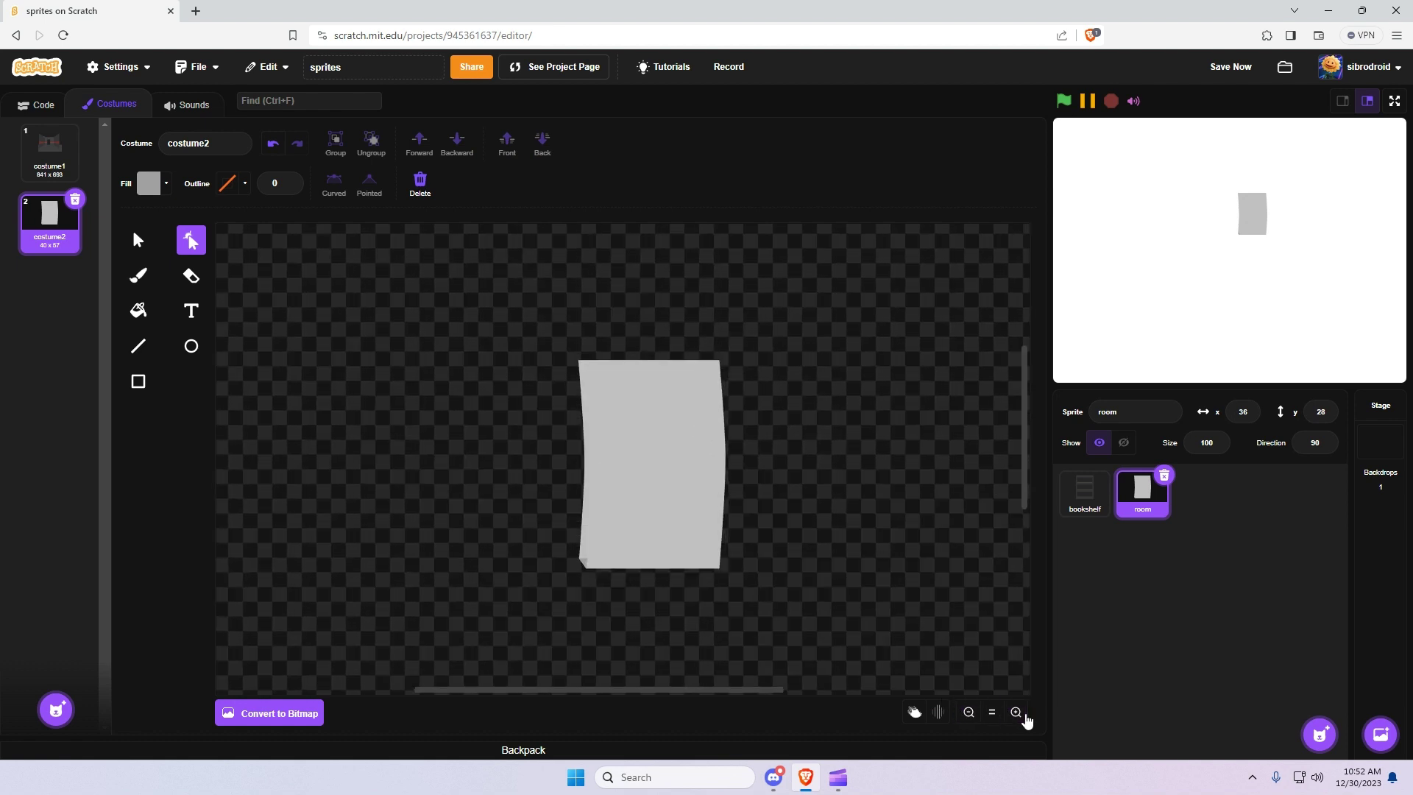
left_click(139, 240)
Move the paper left and set up a dark grey brush of size 2
left_click(650, 441)
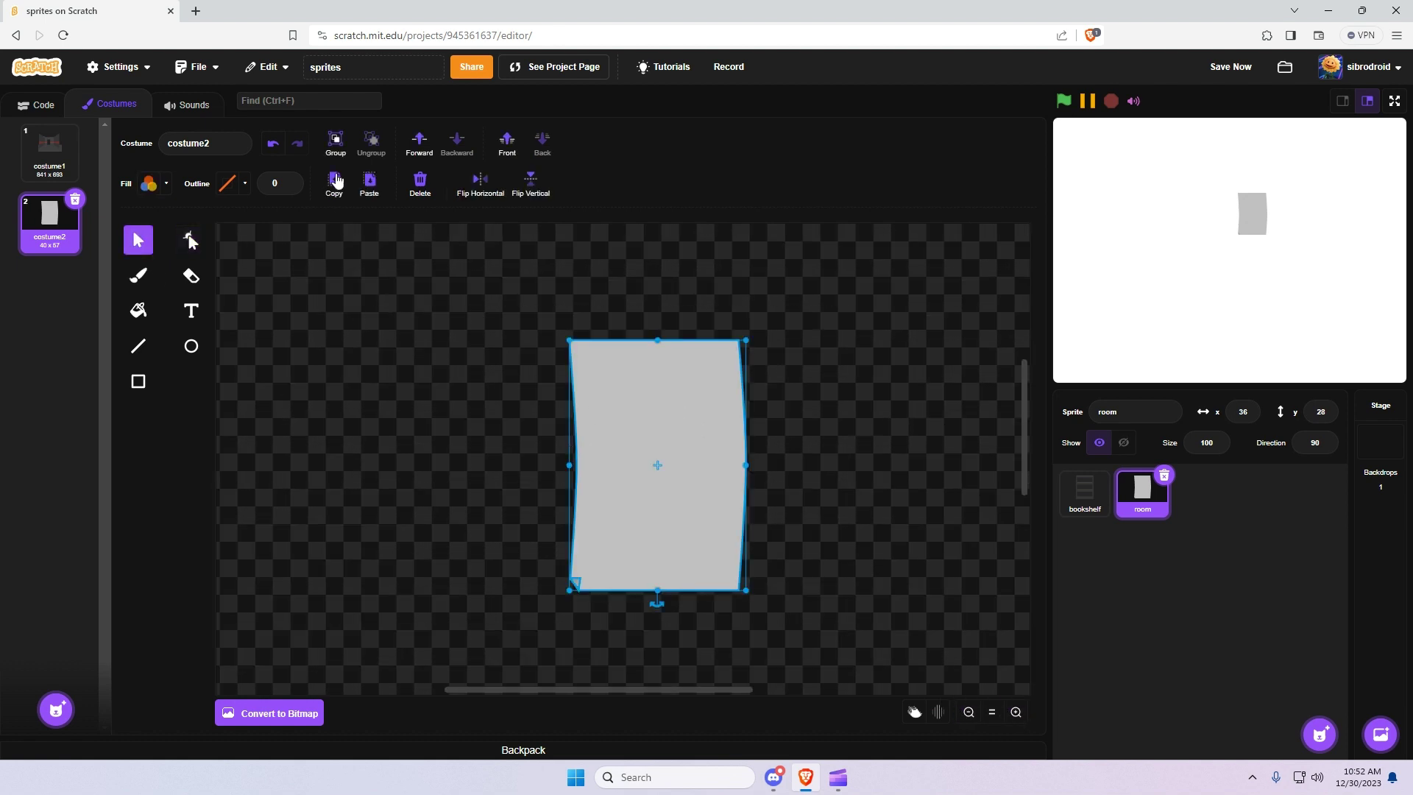
left_click_drag(654, 420, 511, 397)
left_click(282, 297)
left_click(139, 275)
left_click(150, 184)
left_click_drag(155, 281, 97, 281)
left_click_drag(190, 326, 125, 326)
left_click(368, 184)
type("7")
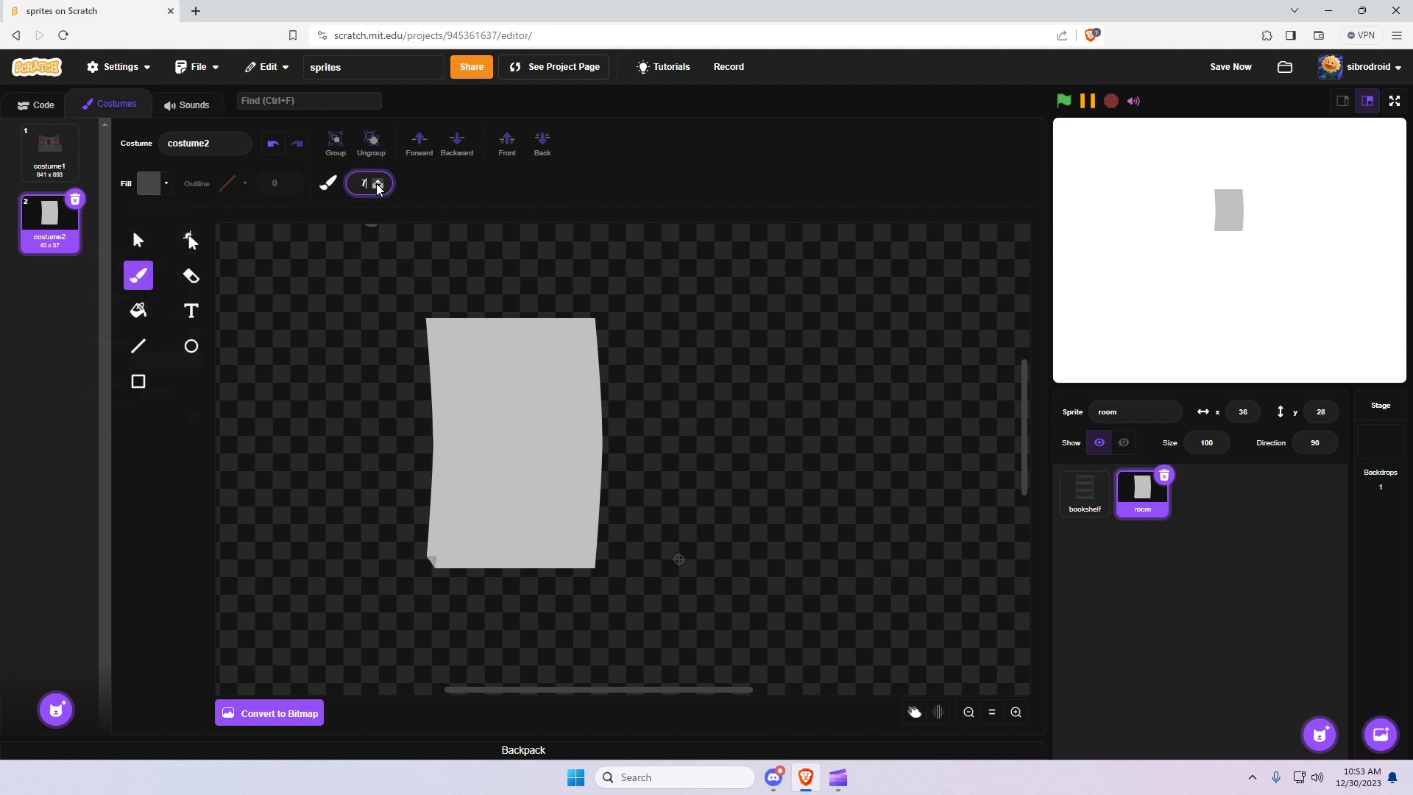
type("2")
Sketch a smiling flower face with petals on the grey paper
left_click(1016, 710)
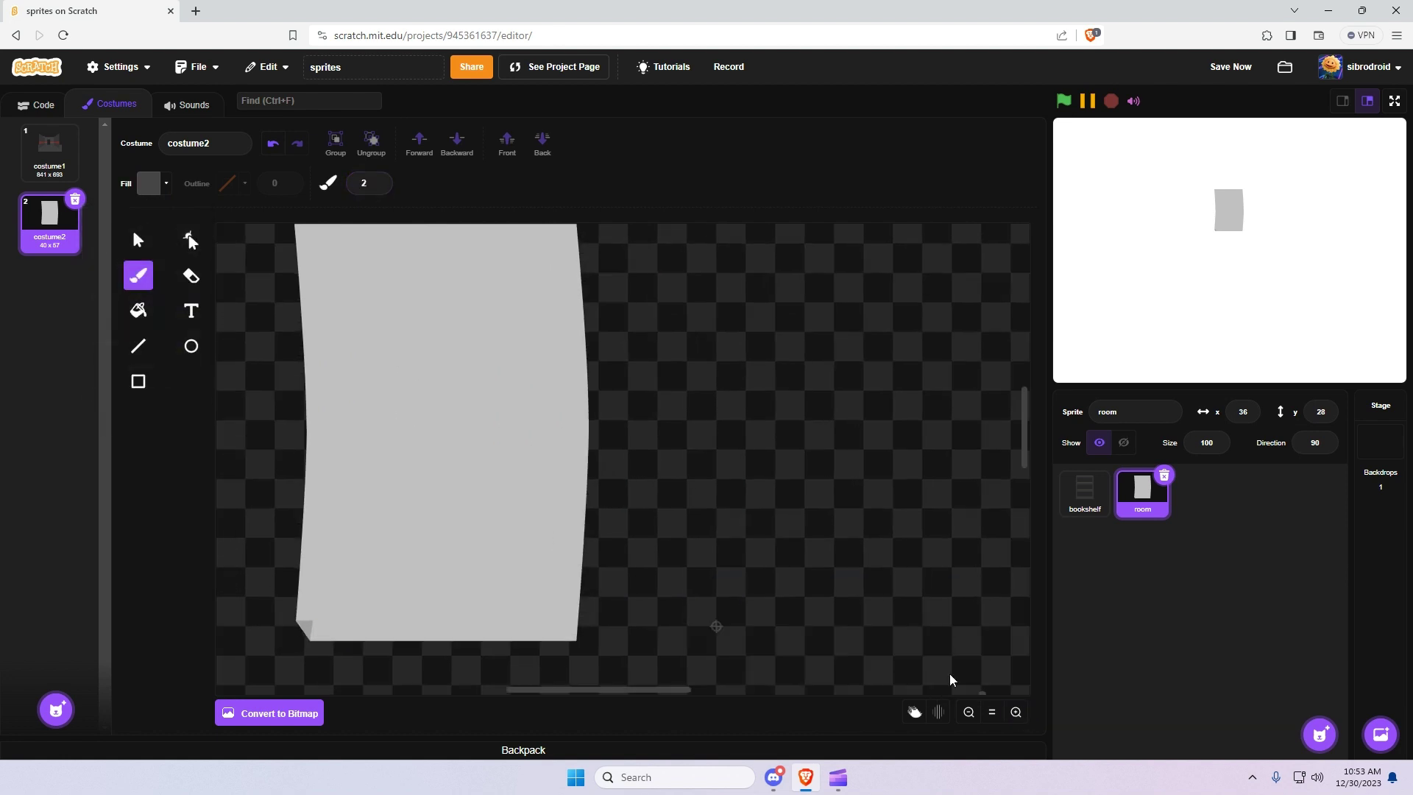
mouse_move(388, 392)
left_mouse_down()
mouse_move(410, 385)
mouse_move(405, 440)
mouse_move(494, 444)
left_mouse_up()
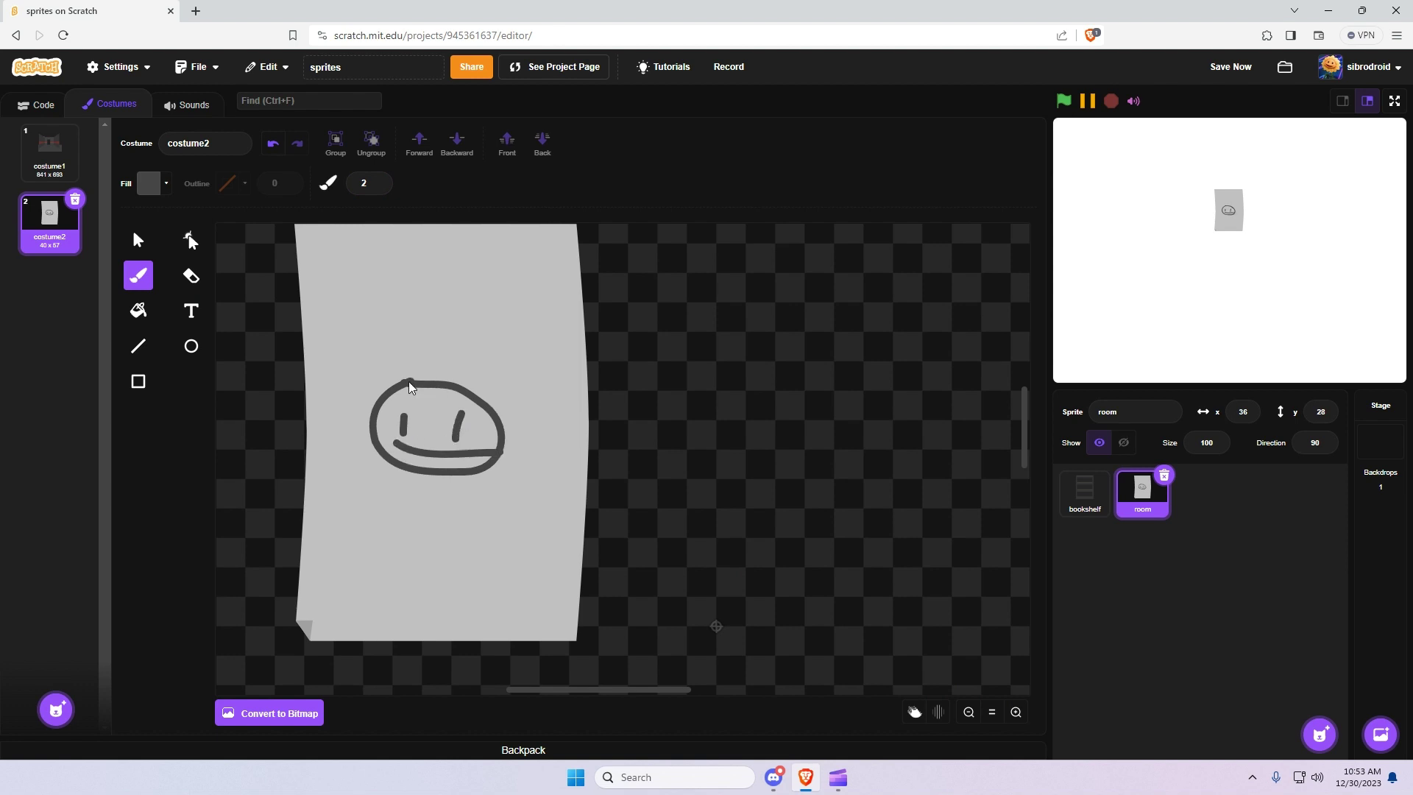
mouse_move(410, 385)
left_mouse_down()
mouse_move(508, 397)
mouse_move(546, 441)
mouse_move(520, 492)
mouse_move(425, 498)
mouse_move(381, 464)
mouse_move(376, 365)
mouse_move(395, 403)
left_mouse_up()
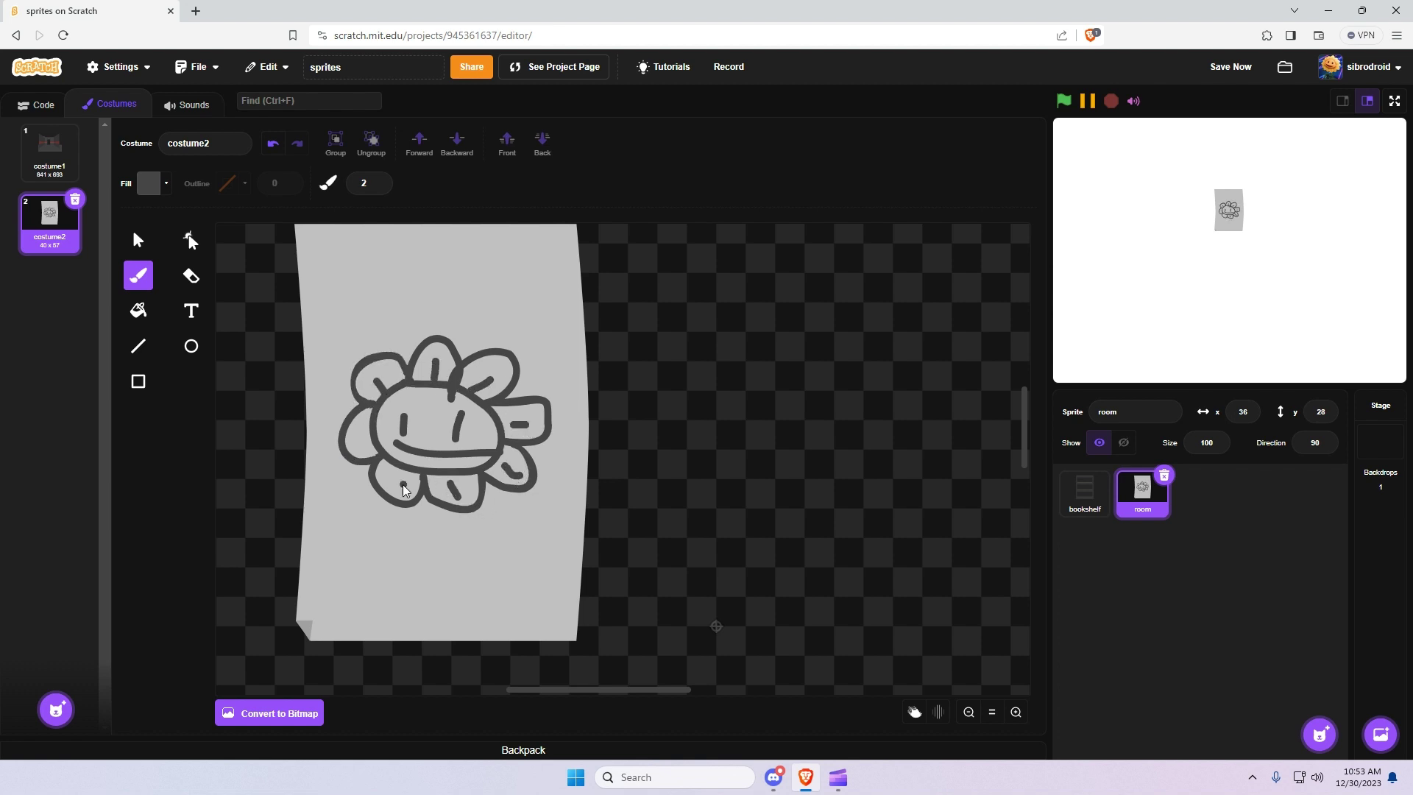
Select the paper with its doodle and pick one of its corner points
left_click(139, 240)
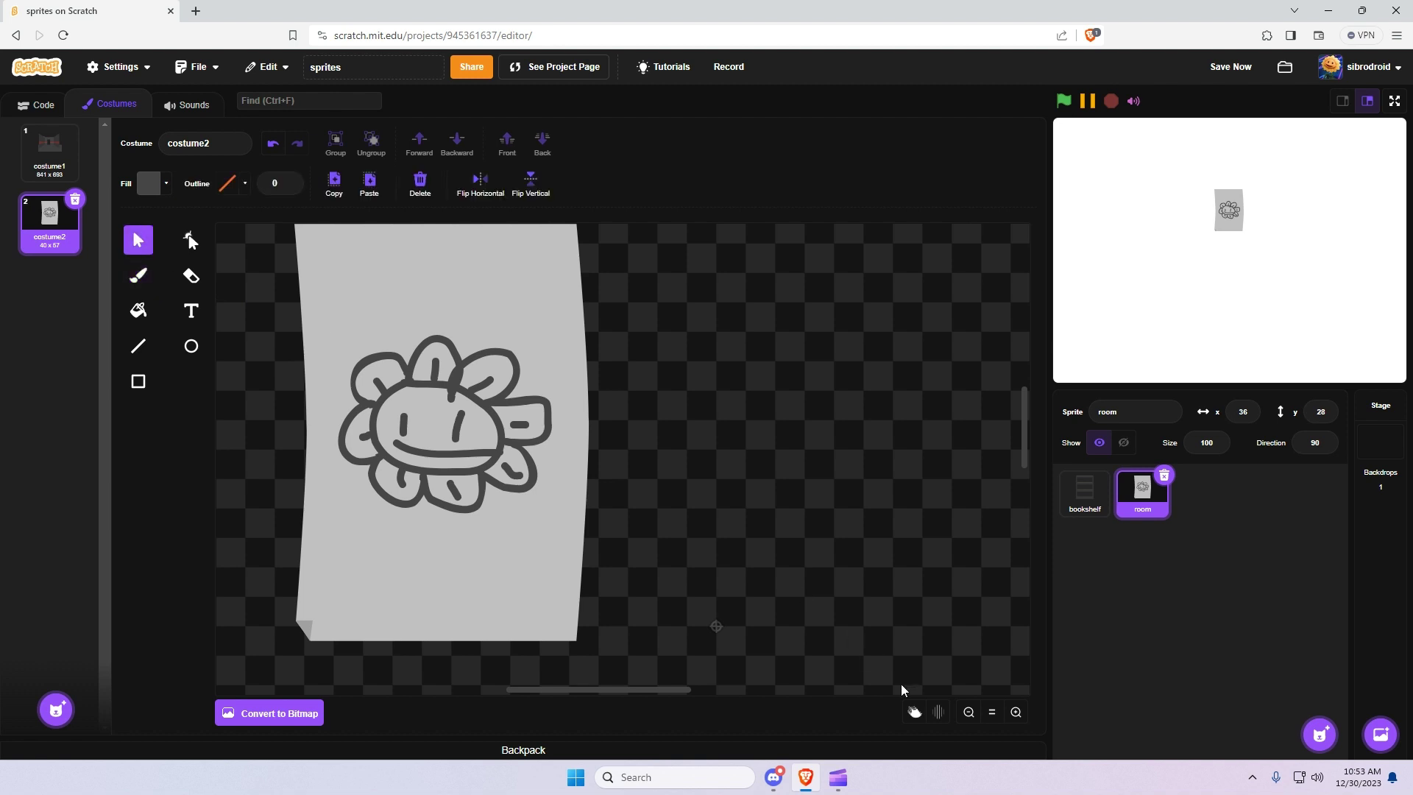
left_click(969, 712)
left_click(566, 470)
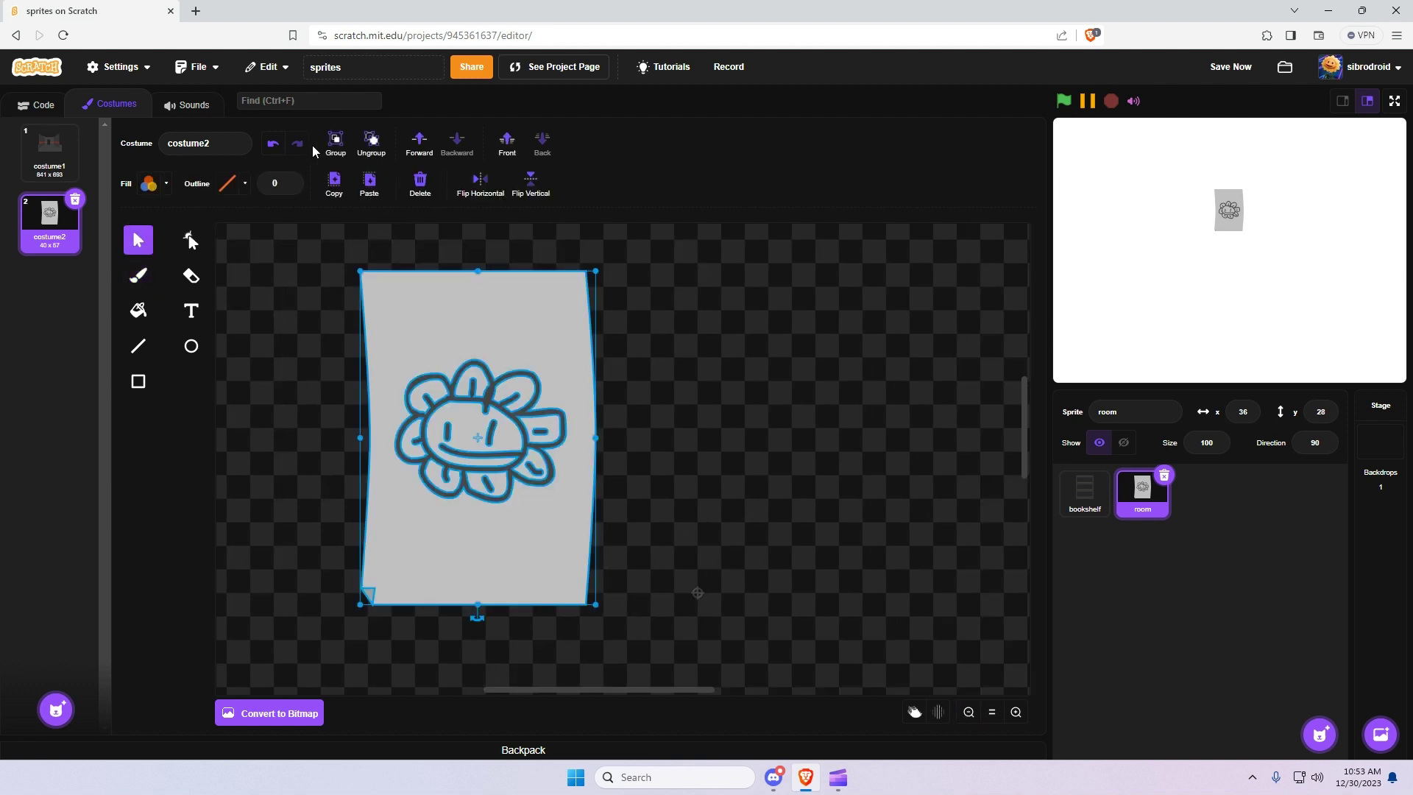
left_click(686, 364)
left_click(190, 240)
left_click(367, 597)
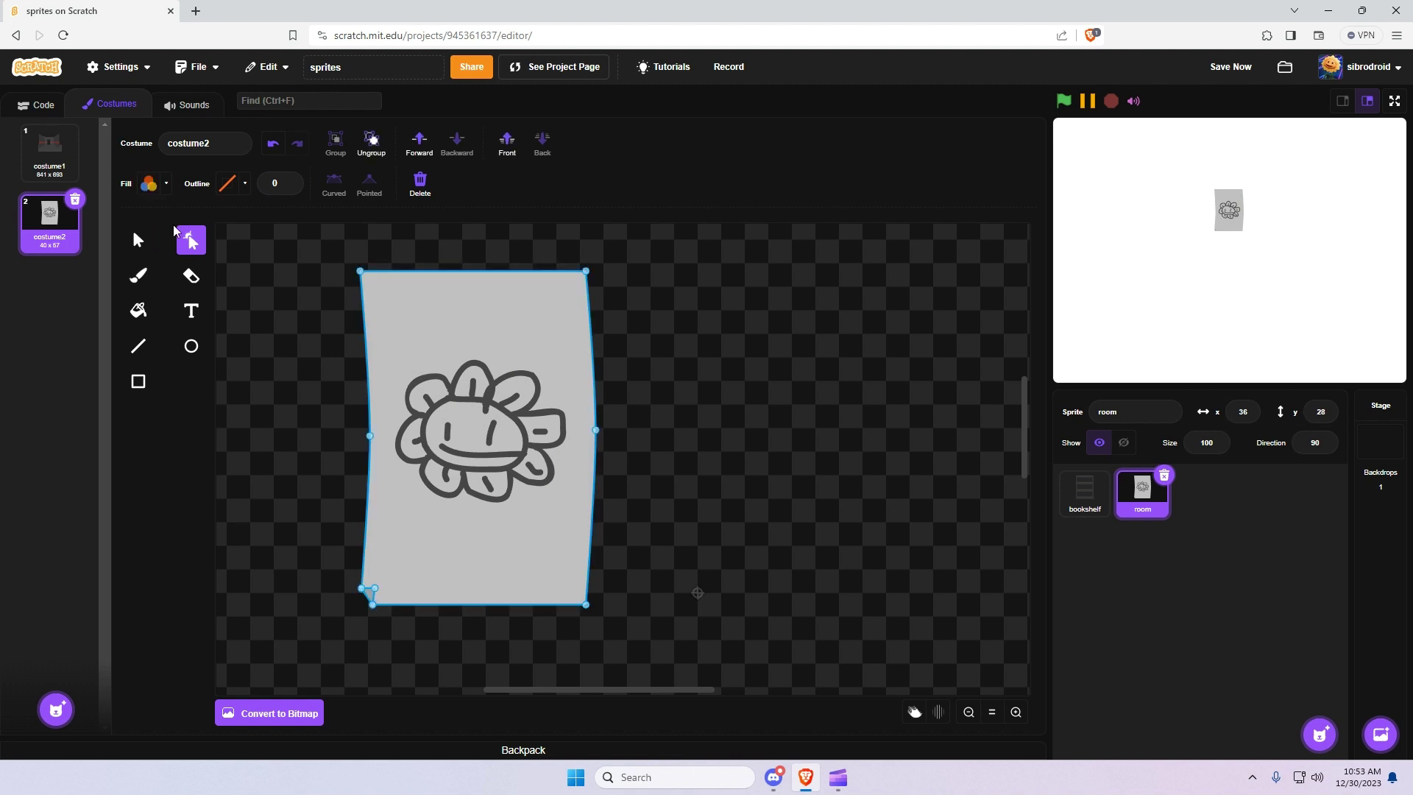
Duplicate the doodled paper and place the copy beside the original
left_click(138, 240)
left_click(334, 184)
left_click_drag(539, 370, 787, 351)
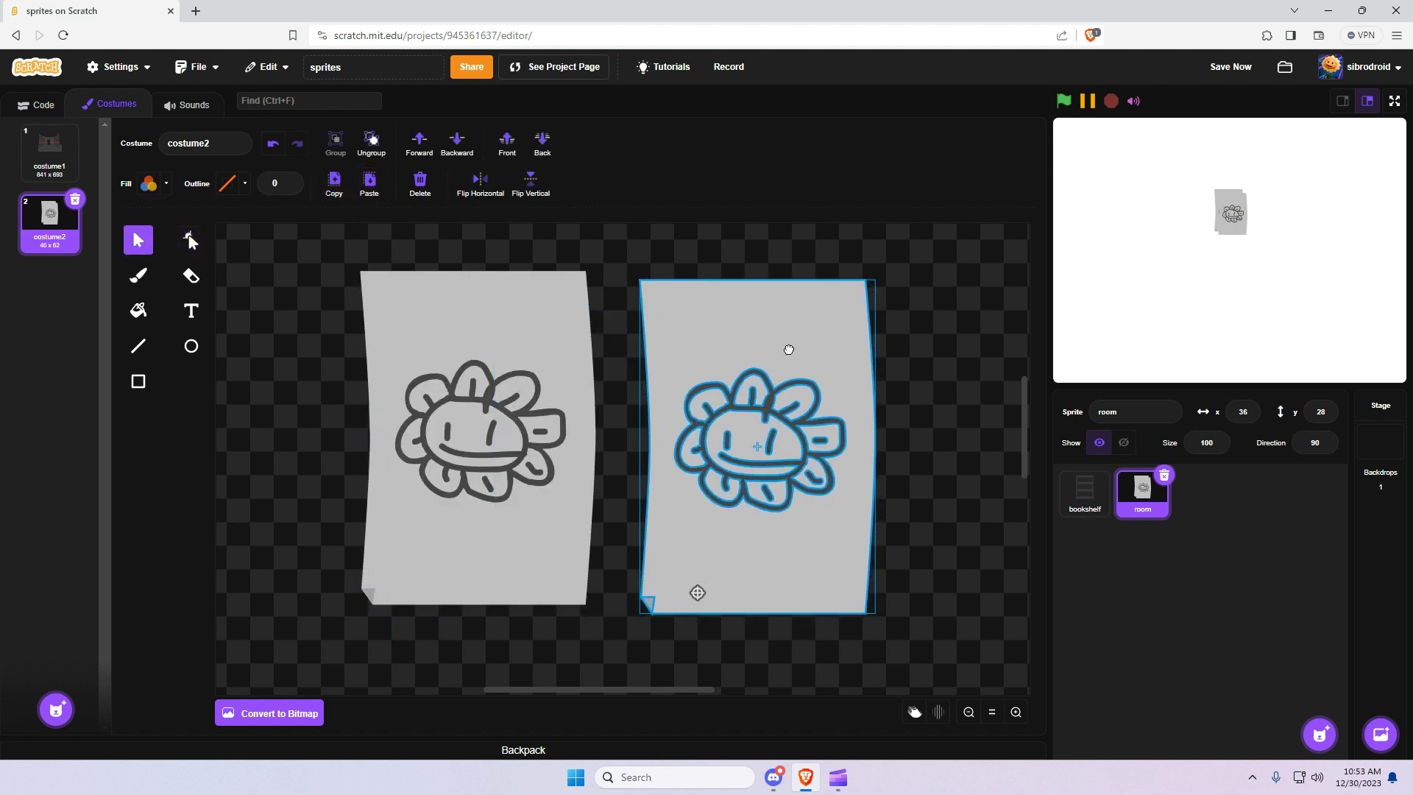
left_click(617, 242)
Ungroup the copy and delete its flower doodle and stray marks, leaving it blank
left_click(761, 424)
left_click(370, 143)
left_click(731, 412)
key("Delete")
left_click(756, 451)
key("Delete")
left_click(816, 469)
key("Delete")
key("Delete")
left_click(765, 493)
key("Delete")
left_click(727, 440)
key("Delete")
left_click(690, 511)
left_click(930, 424)
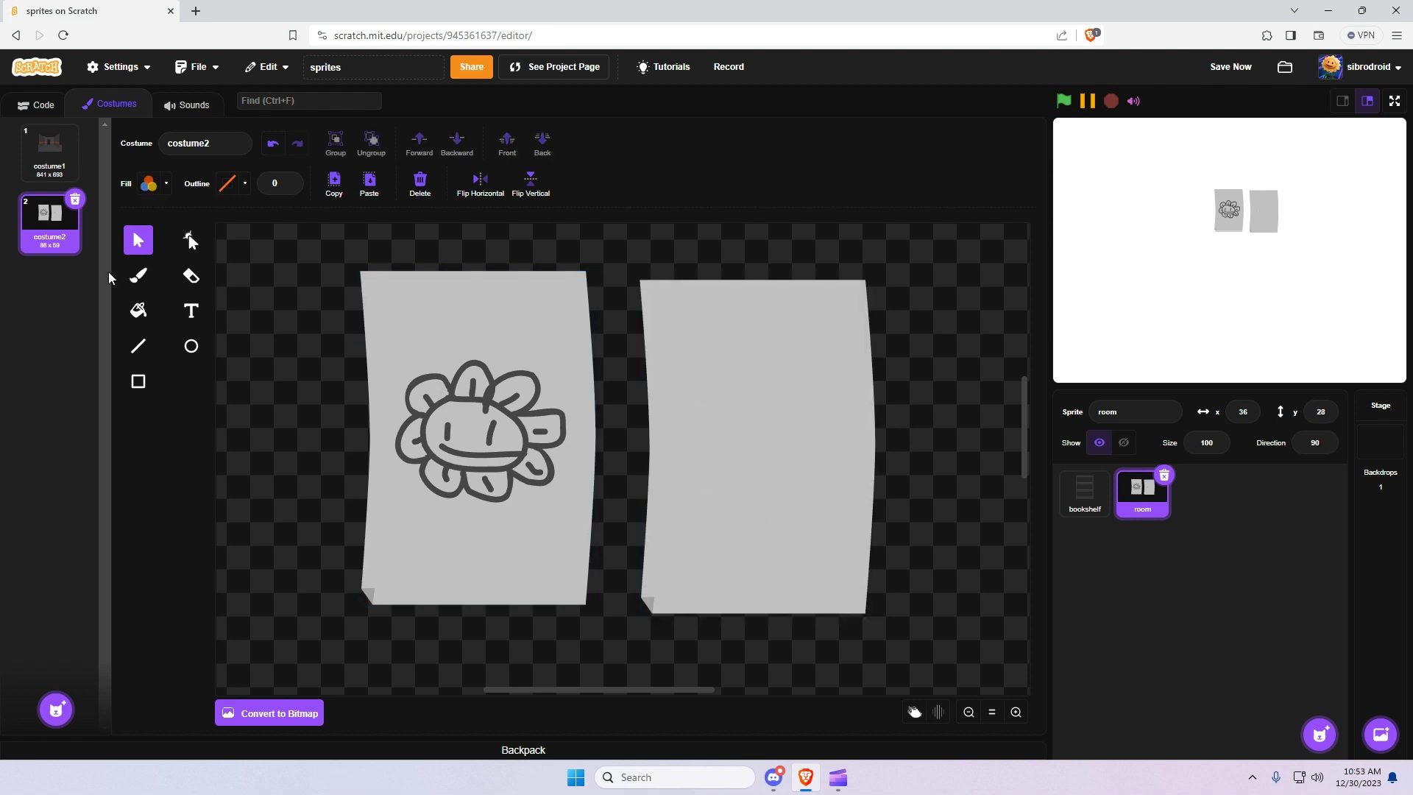
Set the brush colour to near black
left_click(138, 277)
left_click(150, 184)
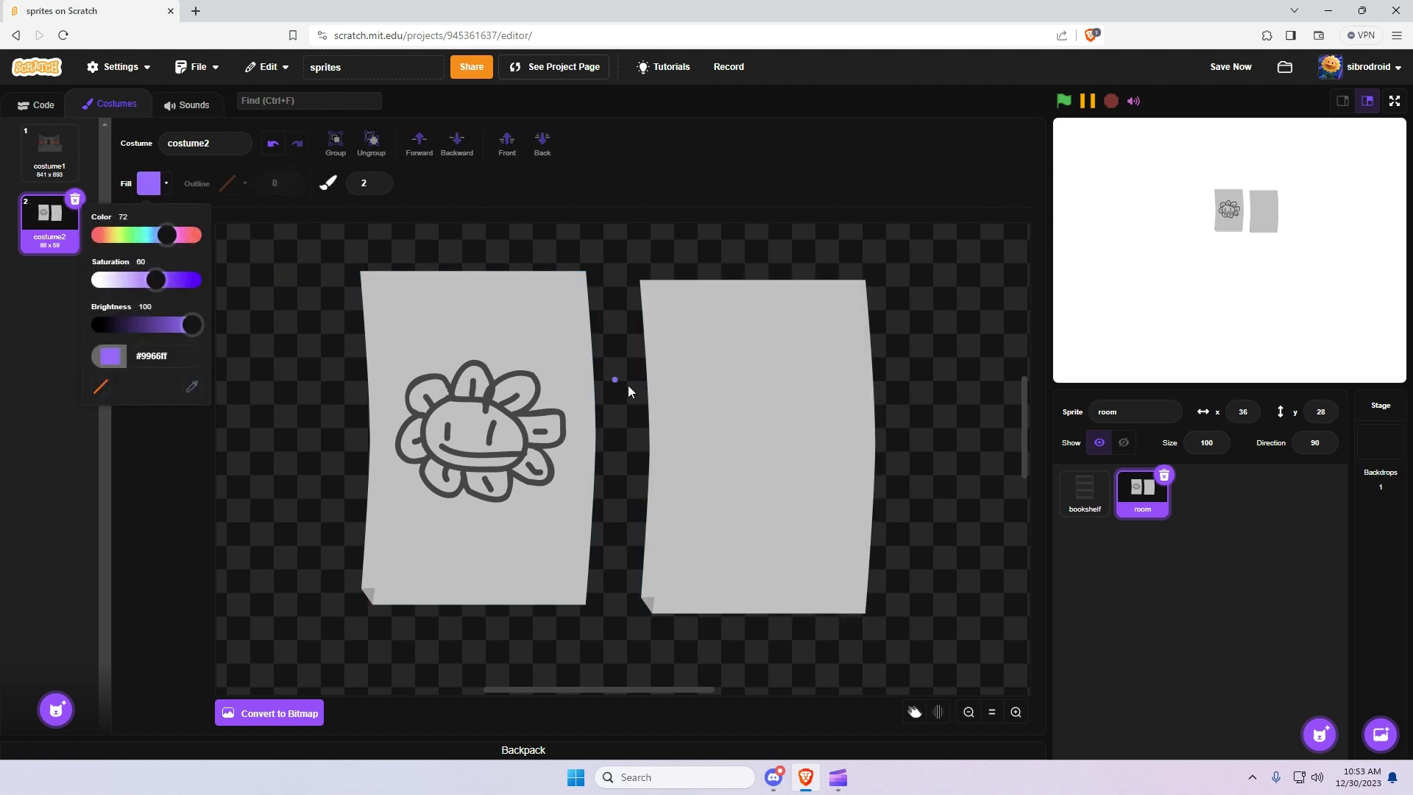
left_click_drag(155, 281, 97, 281)
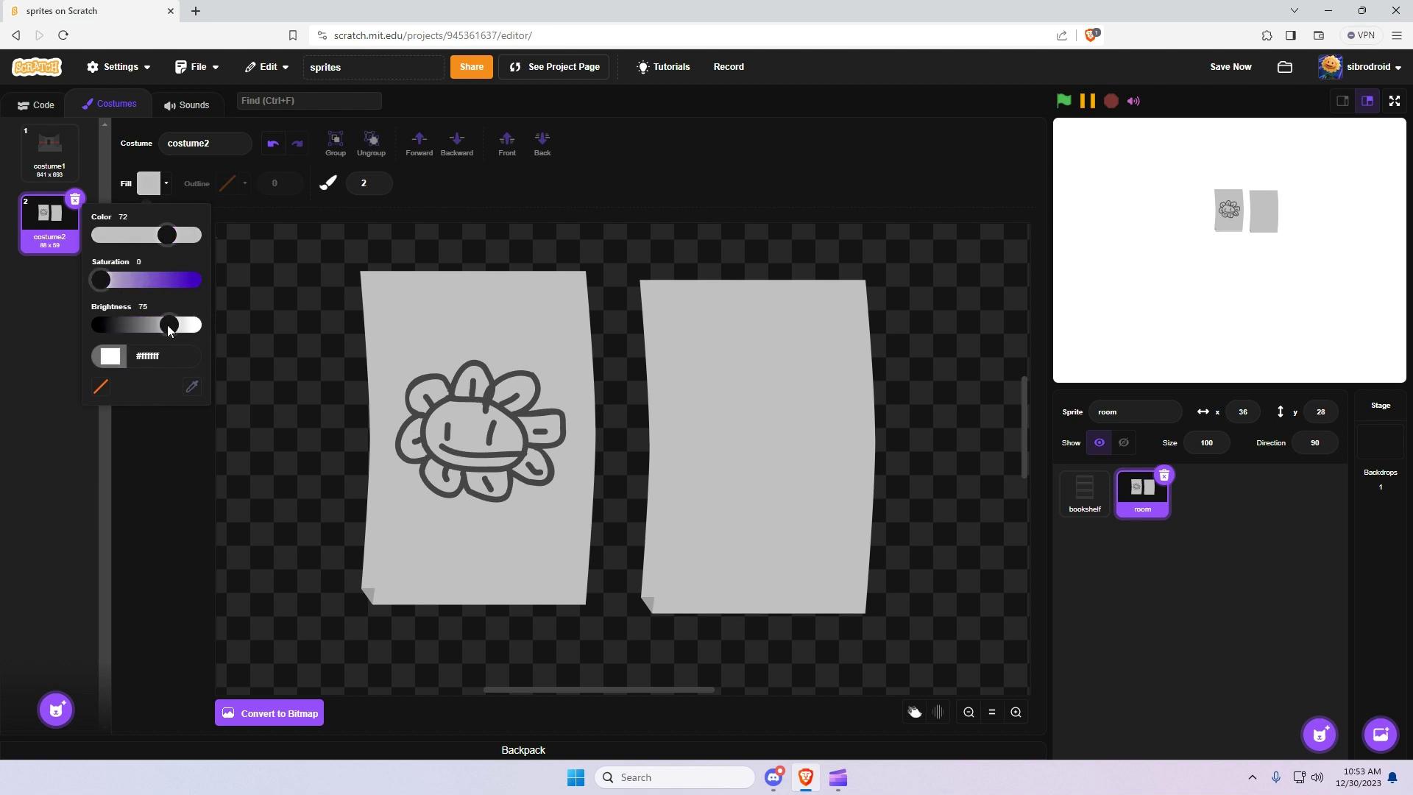
left_click_drag(190, 324, 110, 324)
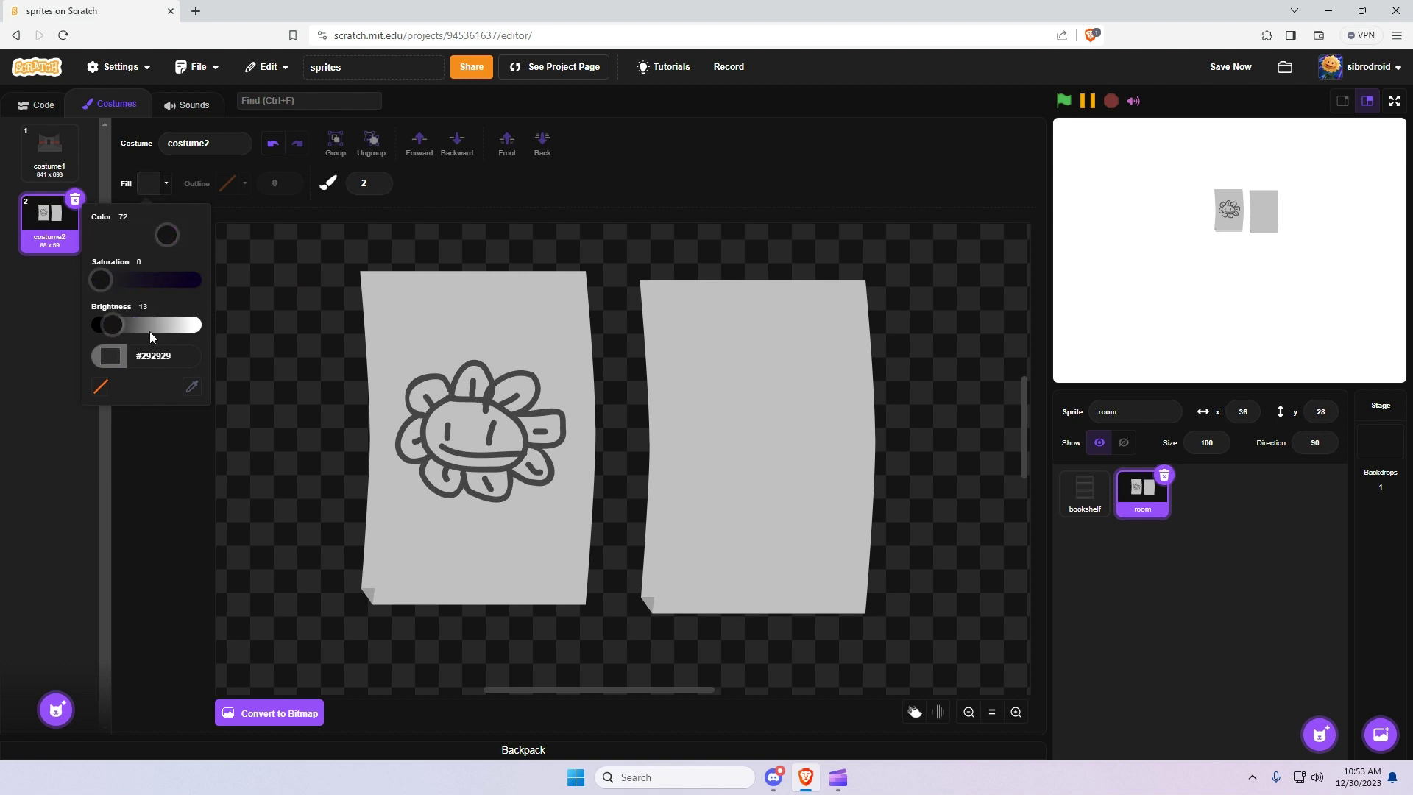
left_click(723, 368)
Handwrite 'pee is stored in the balls' on the blank paper and select it all
mouse_move(677, 373)
left_mouse_down()
mouse_move(682, 351)
mouse_move(804, 356)
left_mouse_up()
left_click(679, 428)
left_click_drag(722, 420, 706, 444)
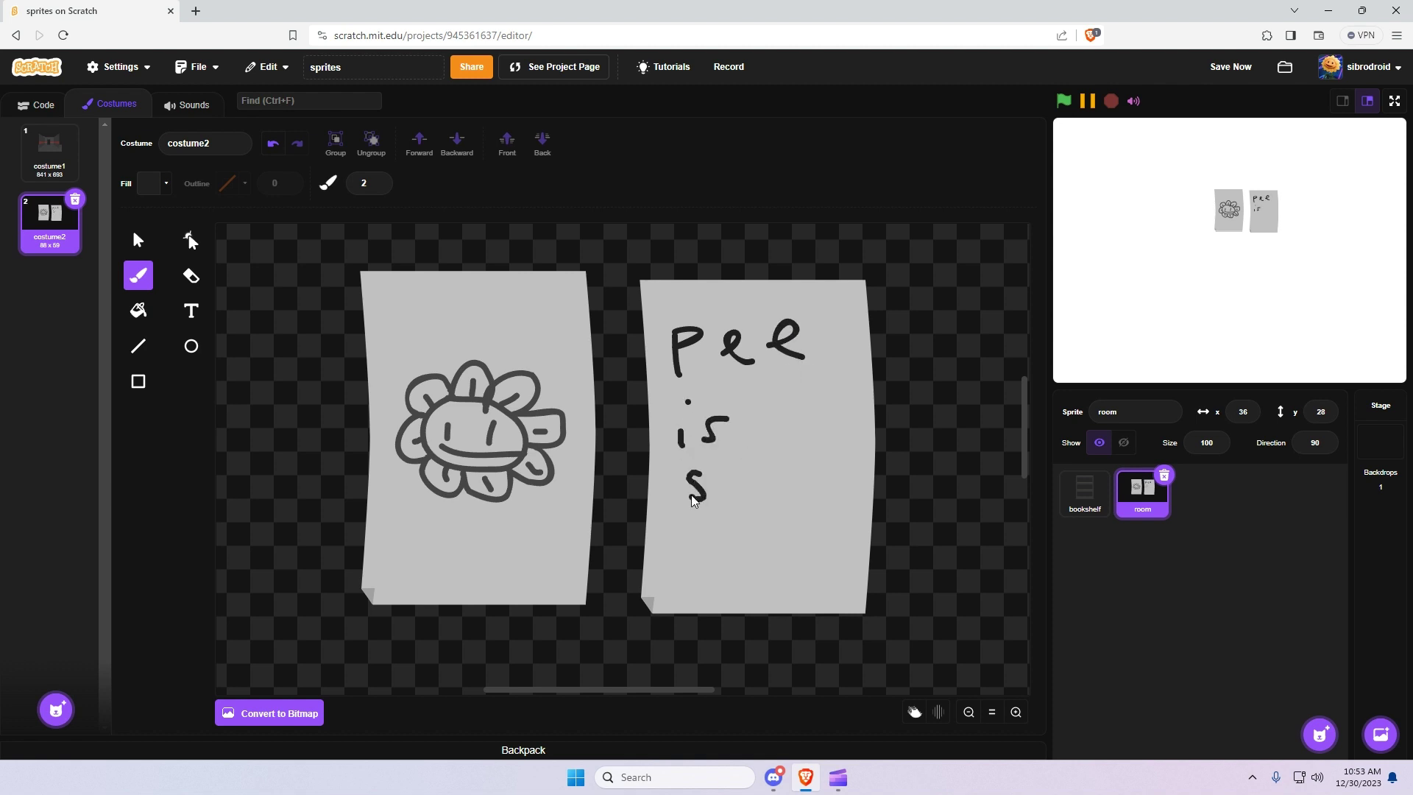
left_click_drag(814, 474, 830, 495)
left_click_drag(850, 441, 861, 495)
left_click_drag(713, 528, 749, 560)
left_click_drag(792, 506, 797, 543)
mouse_move(769, 525)
left_mouse_down()
mouse_move(817, 525)
mouse_move(856, 555)
left_mouse_up()
left_click_drag(690, 570, 714, 594)
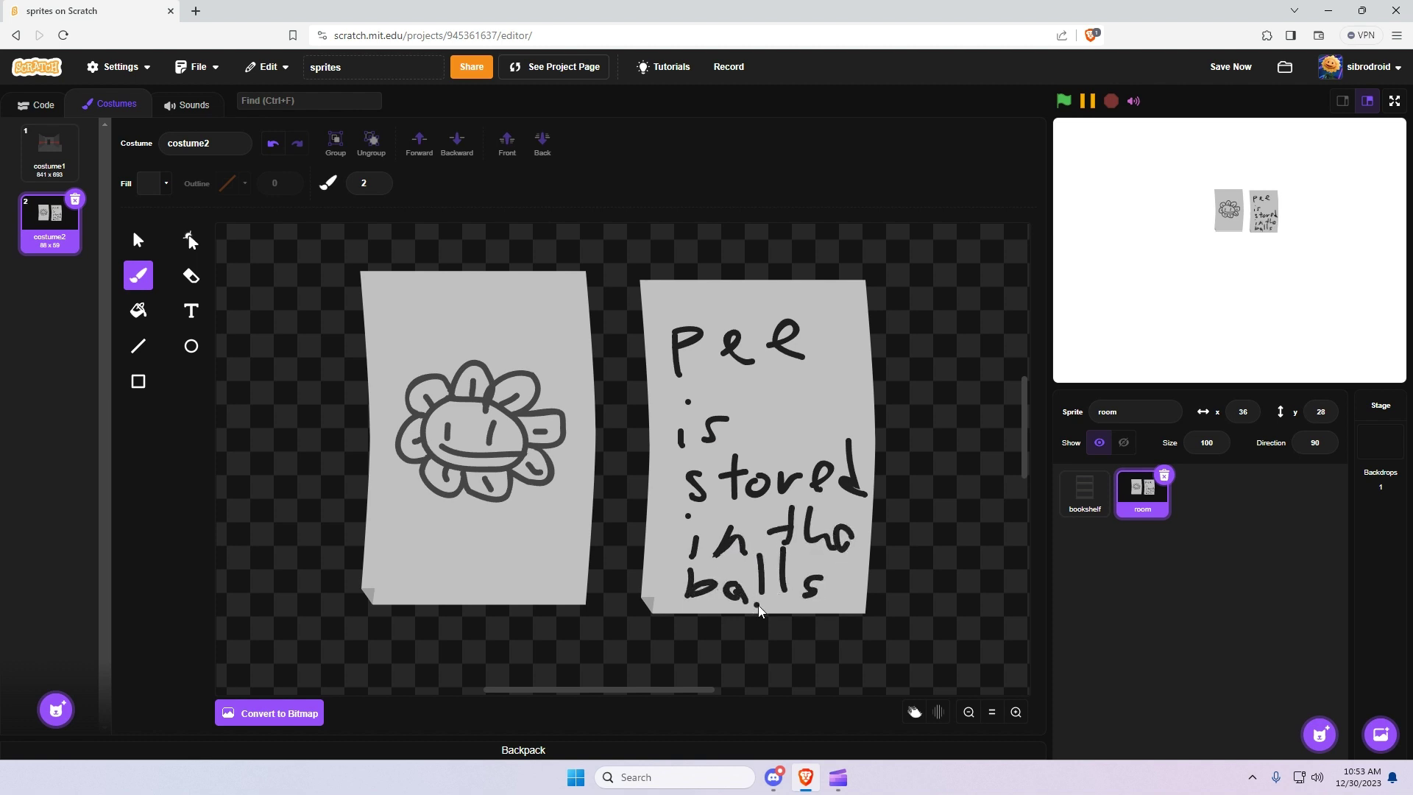
left_click(137, 240)
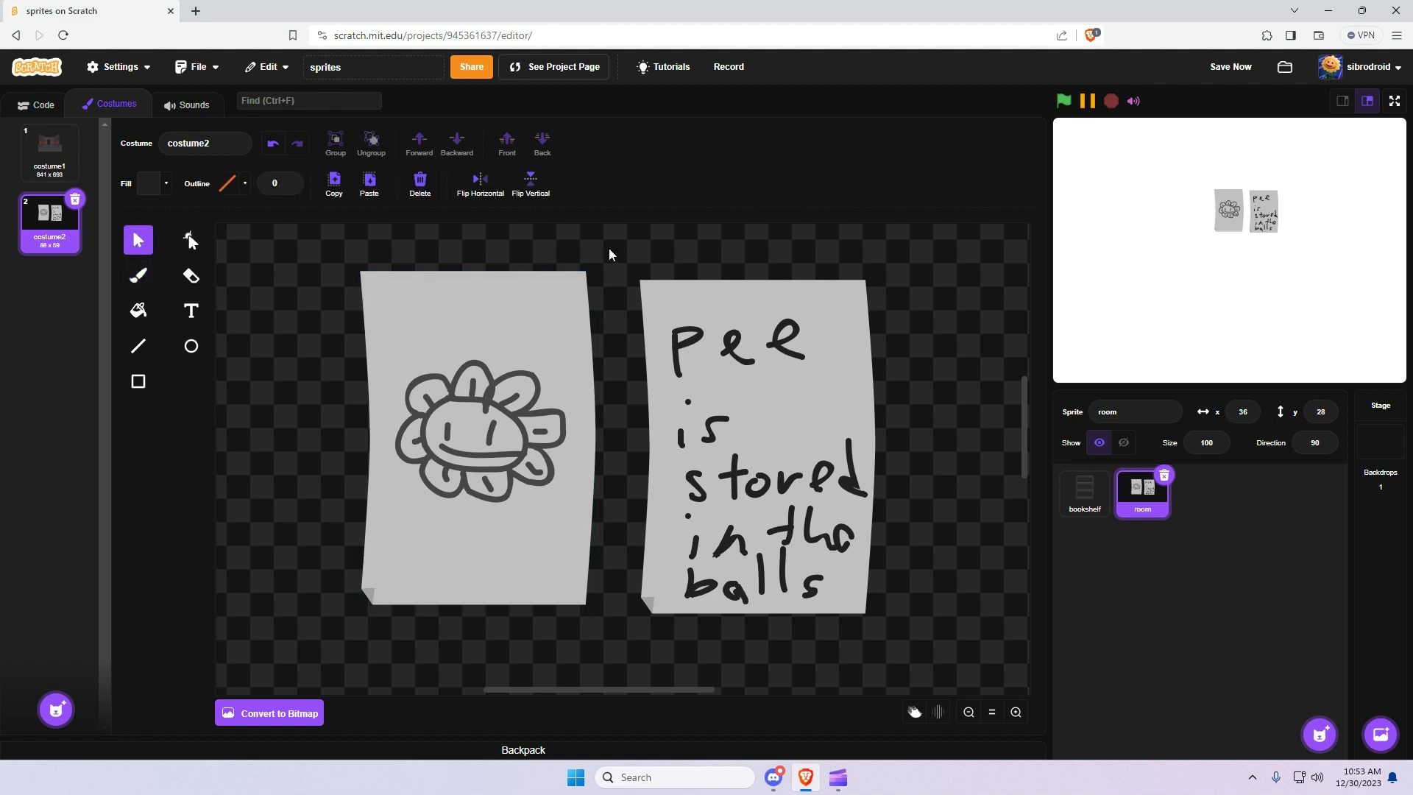
left_click_drag(617, 248, 951, 700)
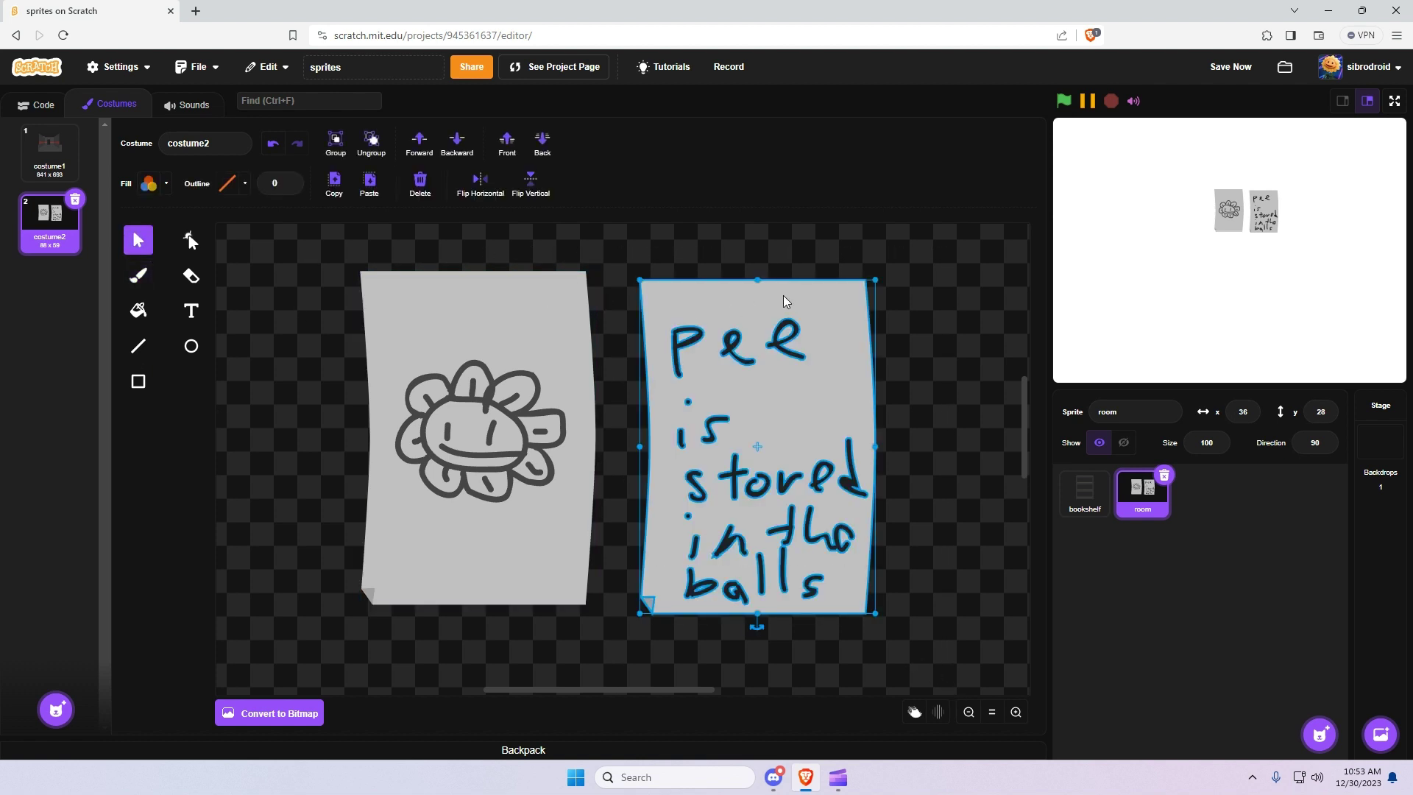
Duplicate a grey paper and place the third copy to the right of the others
left_click(334, 182)
left_click_drag(789, 486, 963, 450)
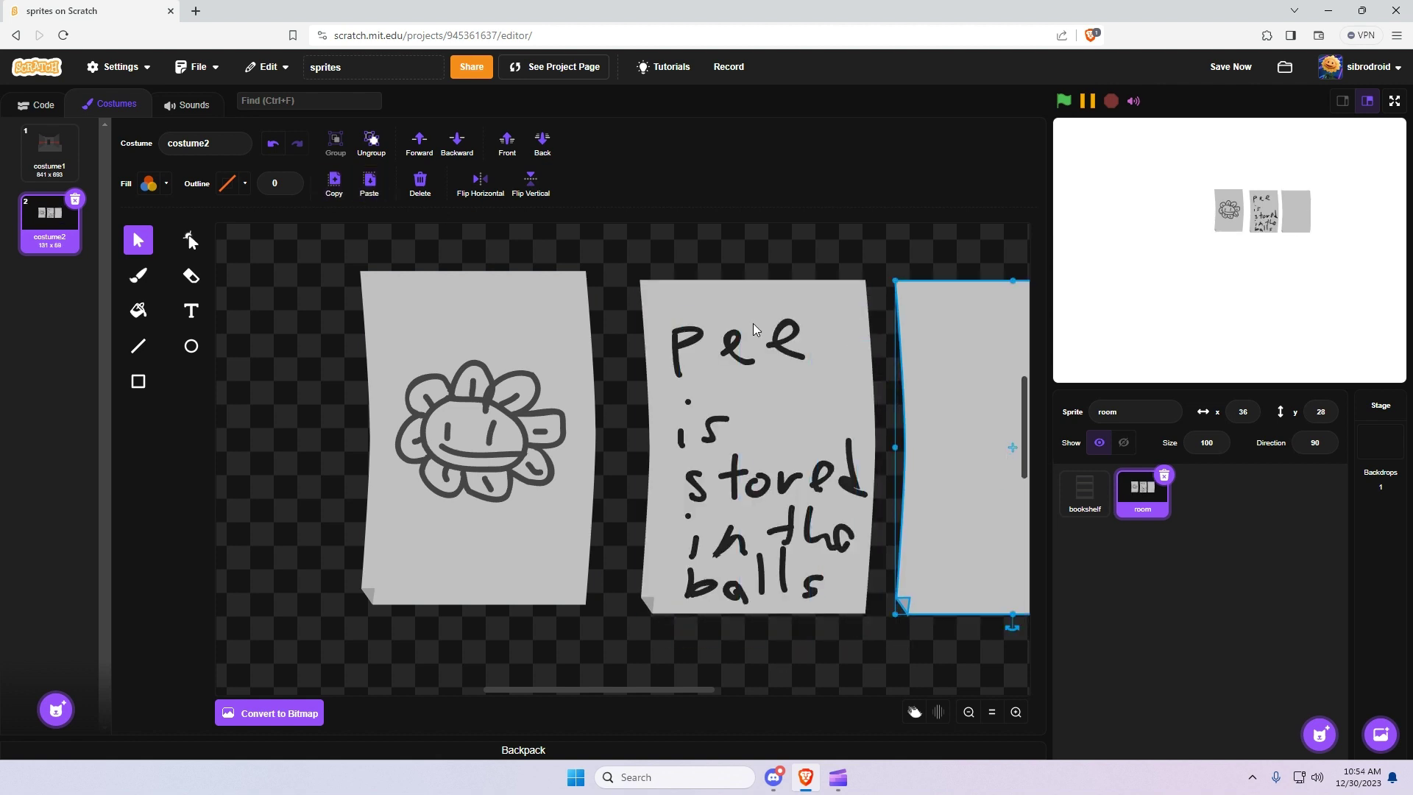
left_click(634, 250)
left_click_drag(859, 646, 860, 646)
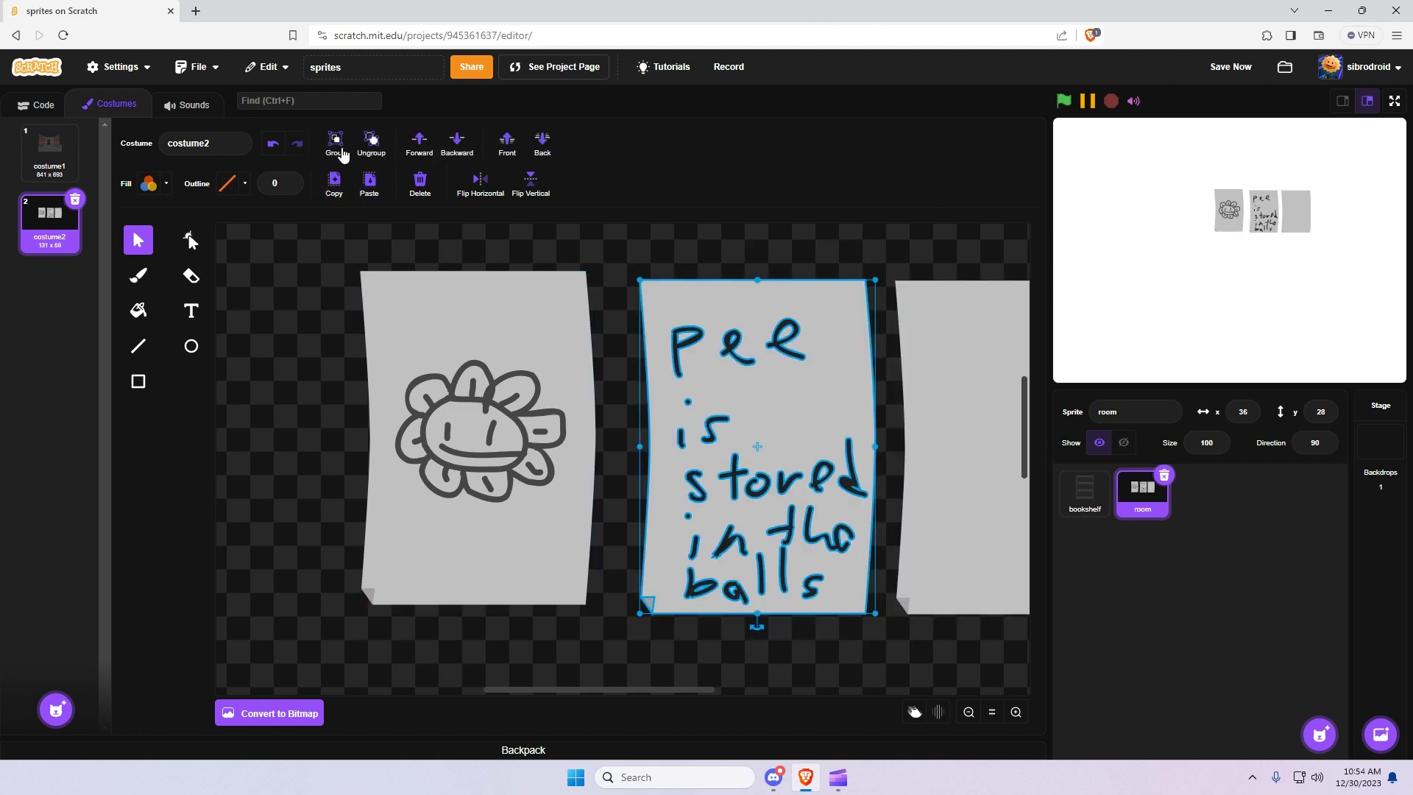
left_click(505, 237)
left_click_drag(591, 692, 652, 693)
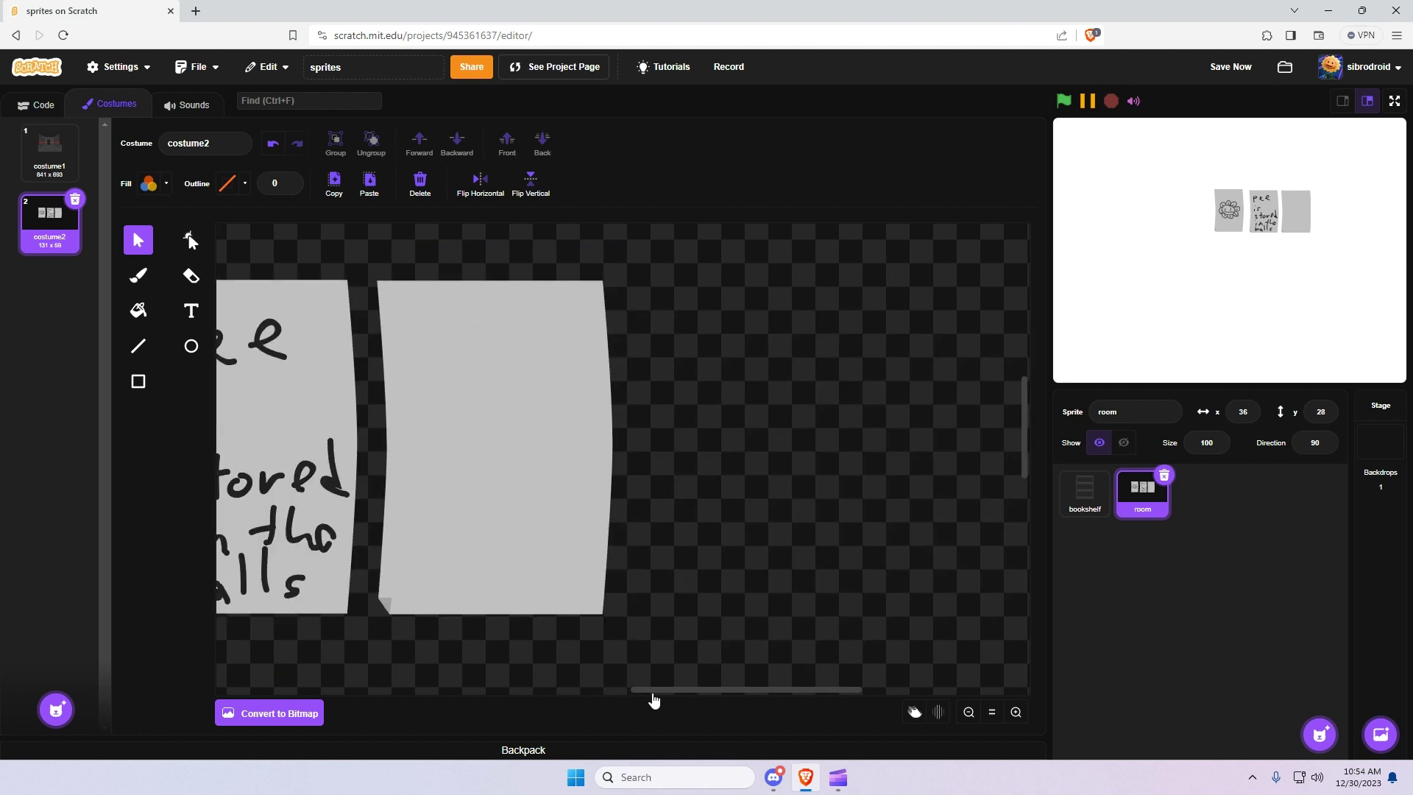
With a dark grey brush, draw a wide grinning mouth with teeth on the third paper
left_click(139, 277)
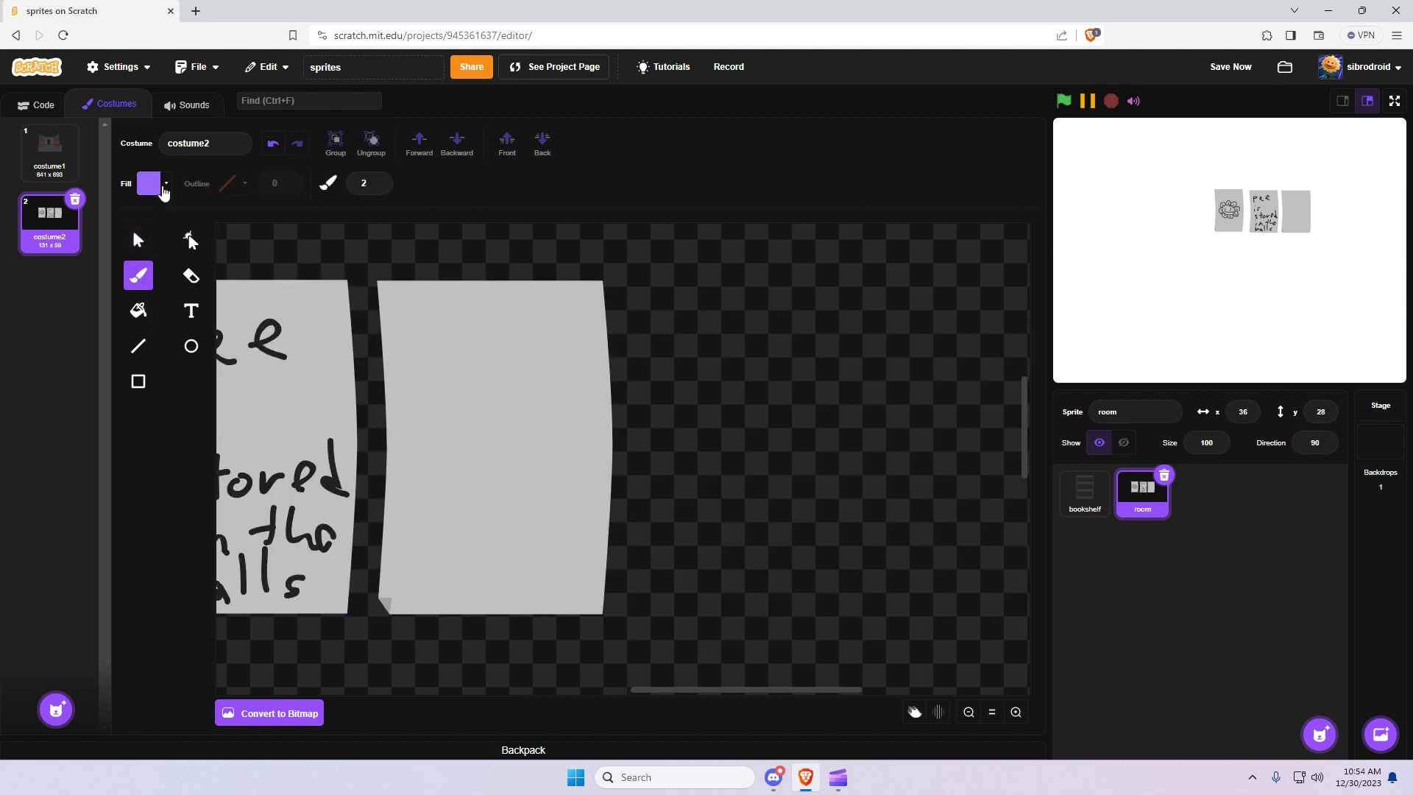
left_click(149, 184)
left_click_drag(191, 325, 124, 331)
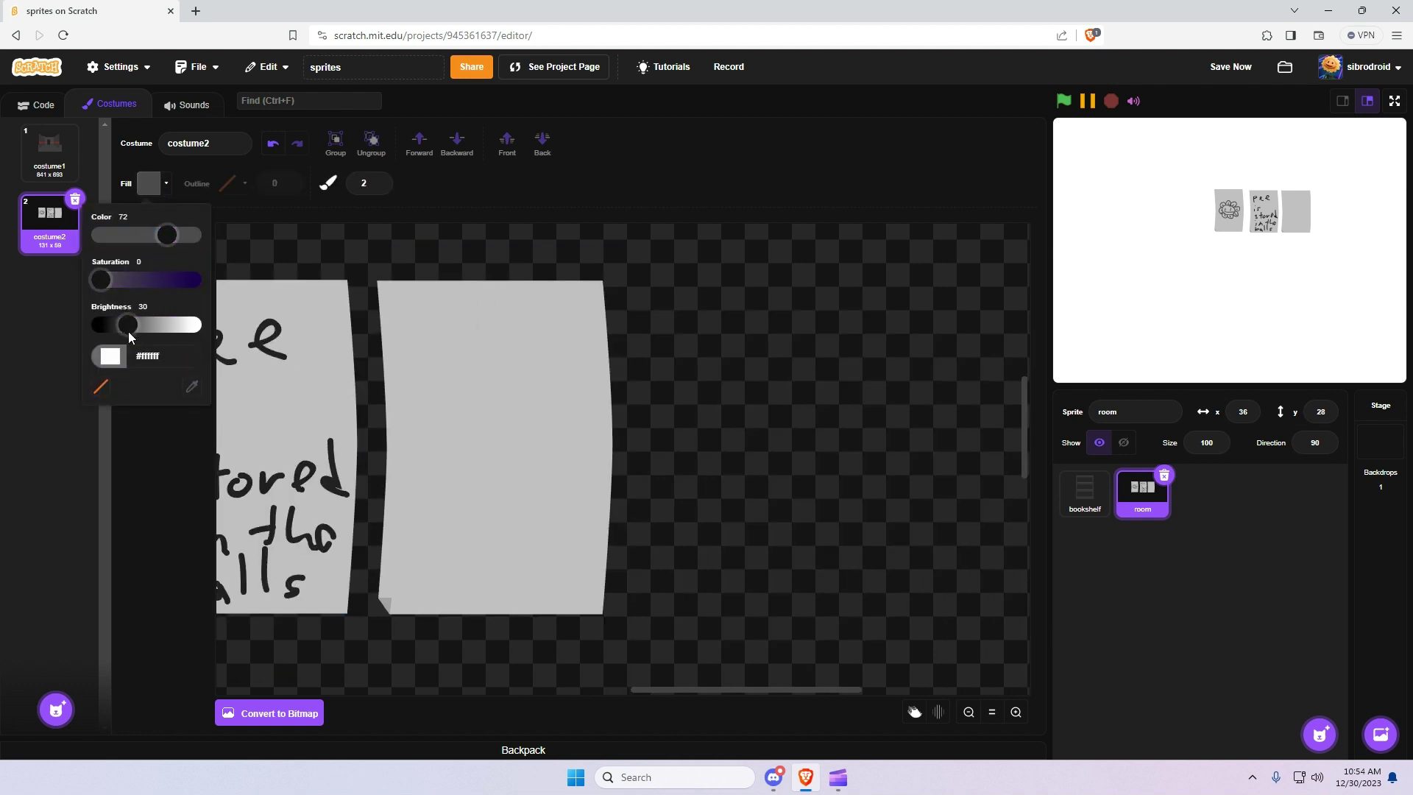
left_click(400, 378)
left_click(567, 337)
mouse_move(399, 417)
left_mouse_down()
mouse_move(447, 508)
mouse_move(573, 397)
mouse_move(396, 413)
mouse_move(436, 535)
left_mouse_up()
left_click_drag(507, 446, 507, 528)
left_click_drag(541, 425, 552, 502)
left_click_drag(573, 386, 600, 422)
left_click(410, 416)
Replace the mouth-corner curl with a smaller one, add an eye, and select the face paper
key("ctrl+z")
mouse_move(407, 410)
left_mouse_down()
mouse_move(388, 430)
mouse_move(405, 388)
left_mouse_up()
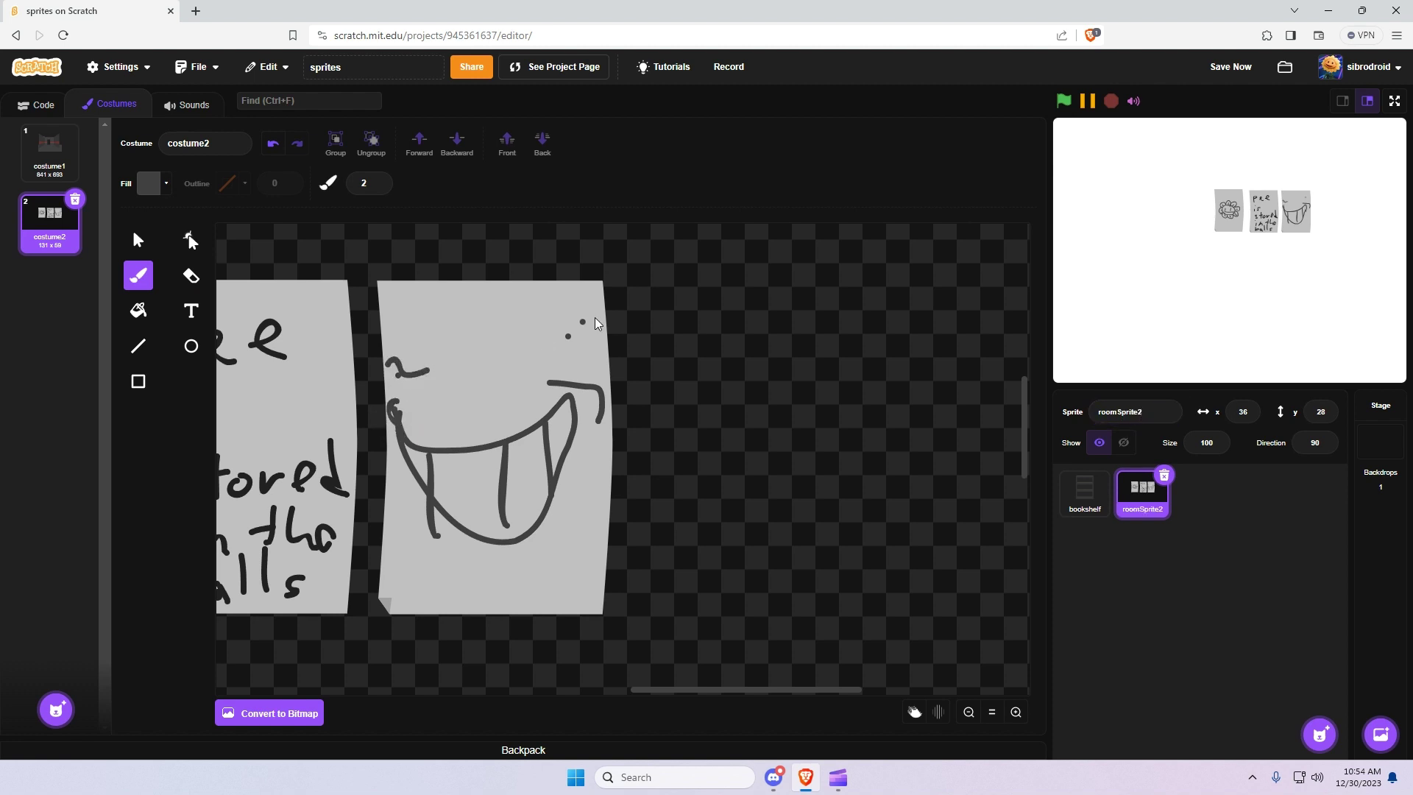
left_click_drag(538, 353, 596, 320)
key("s")
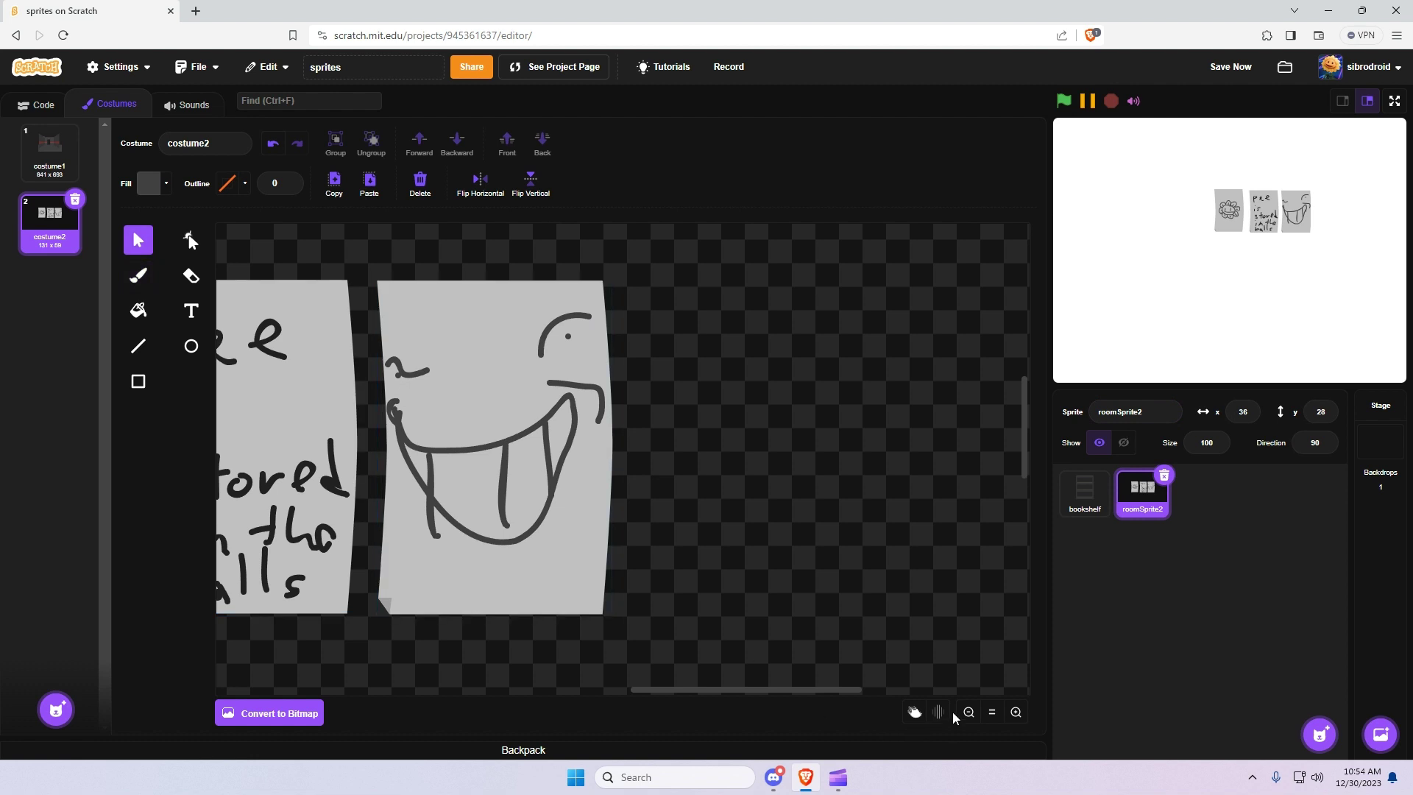
left_click(968, 711)
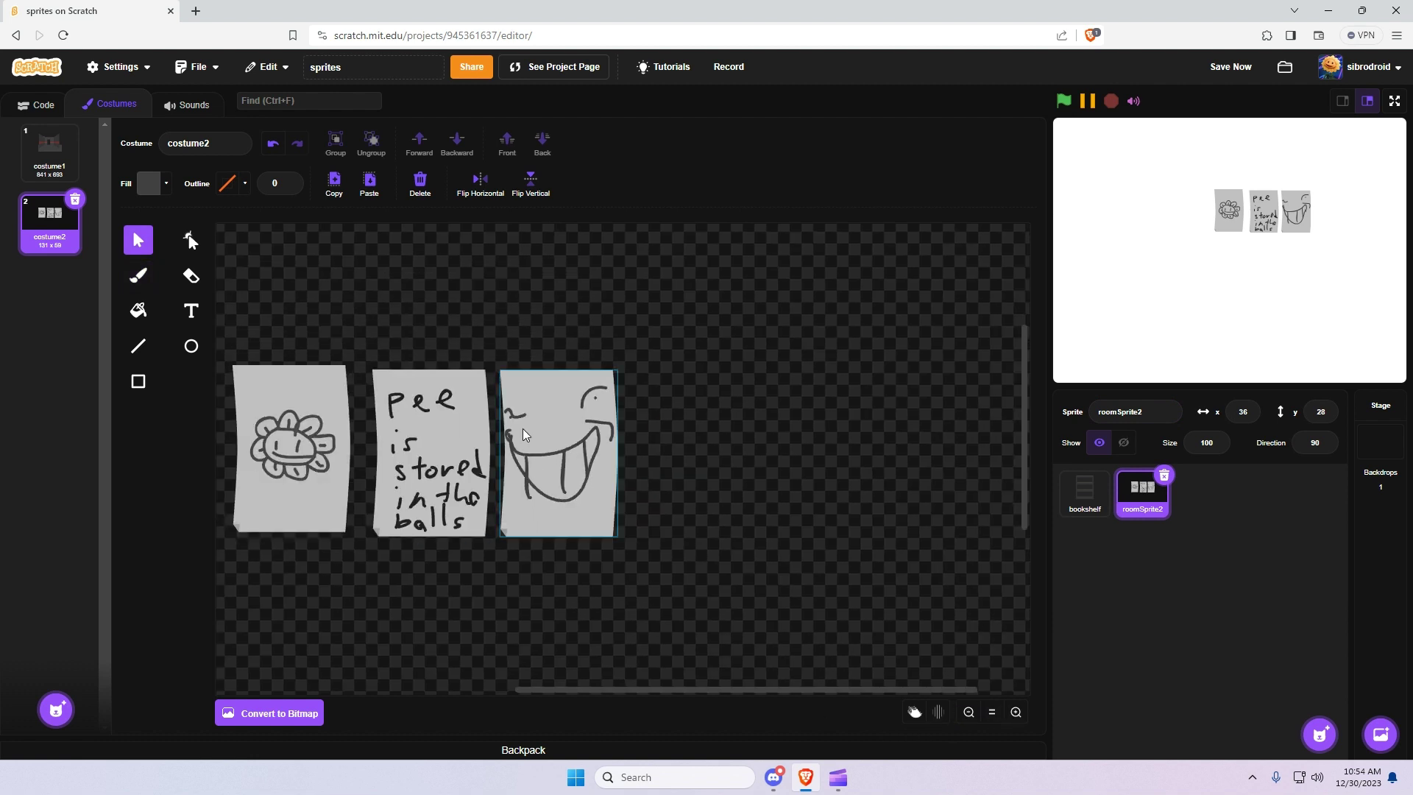
left_click(591, 517)
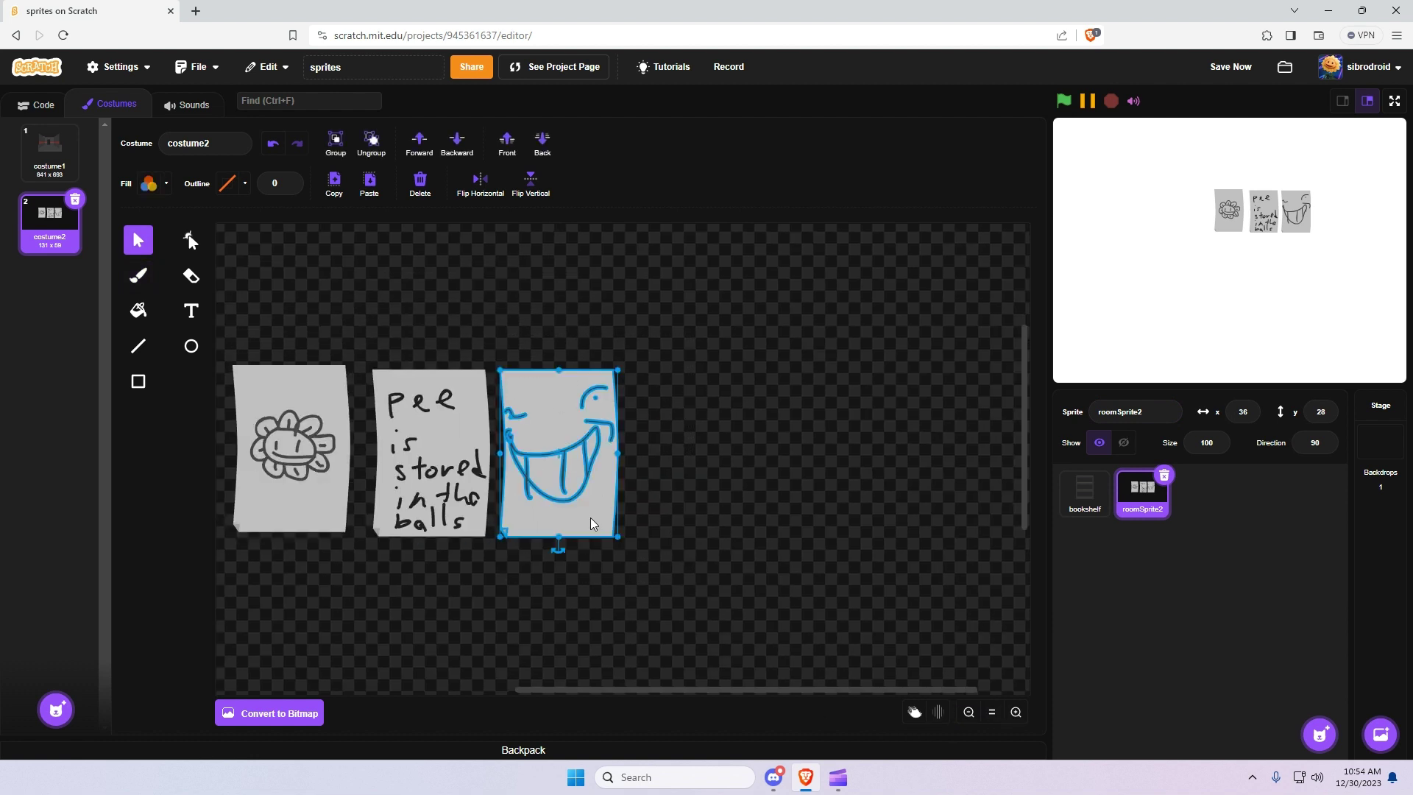
Group the face paper, then copy the flower paper onto the room wall right of the POOP sign
left_click(334, 143)
left_click(446, 309)
left_click(290, 442)
left_click(335, 188)
left_click(49, 152)
left_click(369, 187)
mouse_move(359, 395)
left_mouse_down()
mouse_move(429, 413)
mouse_move(660, 546)
left_mouse_up()
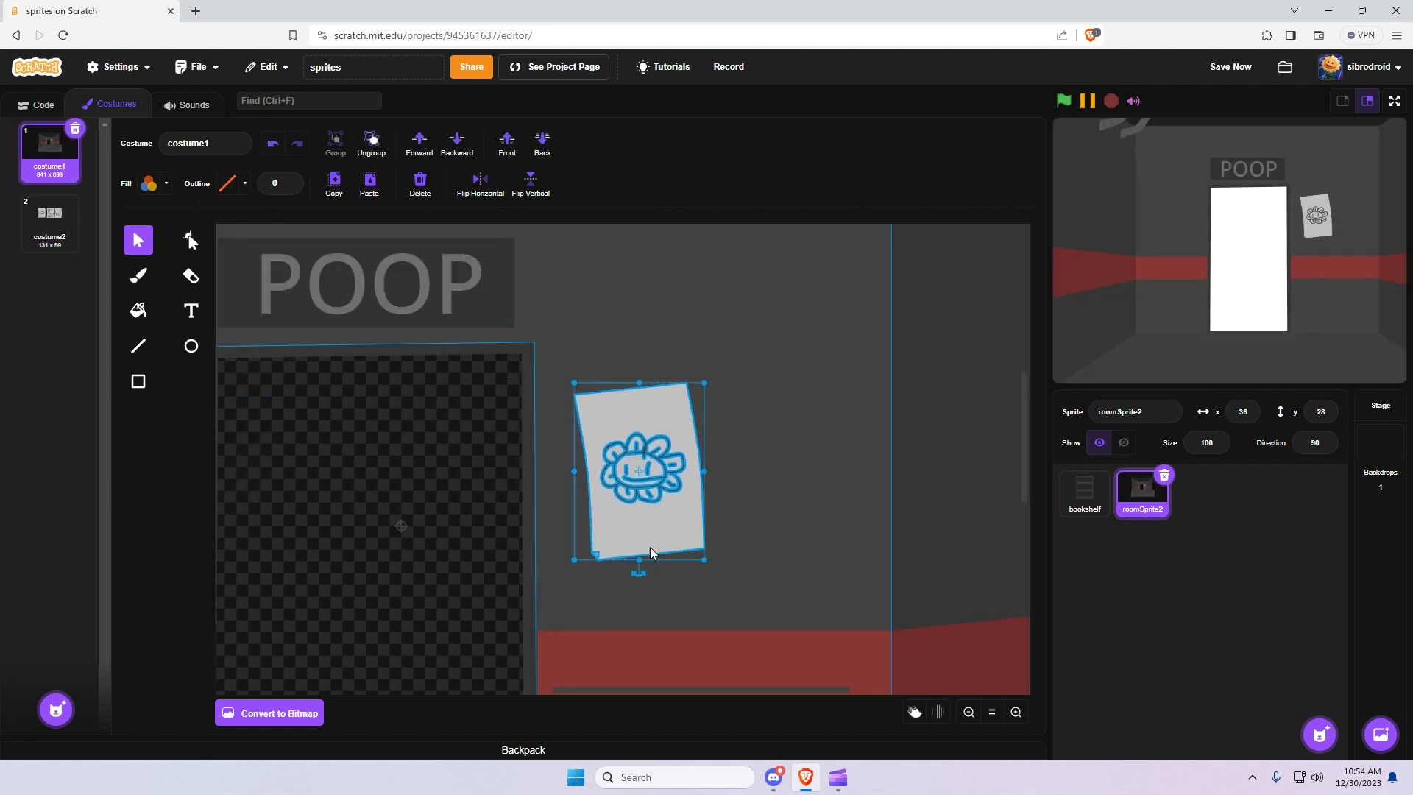
left_click_drag(640, 472, 783, 430)
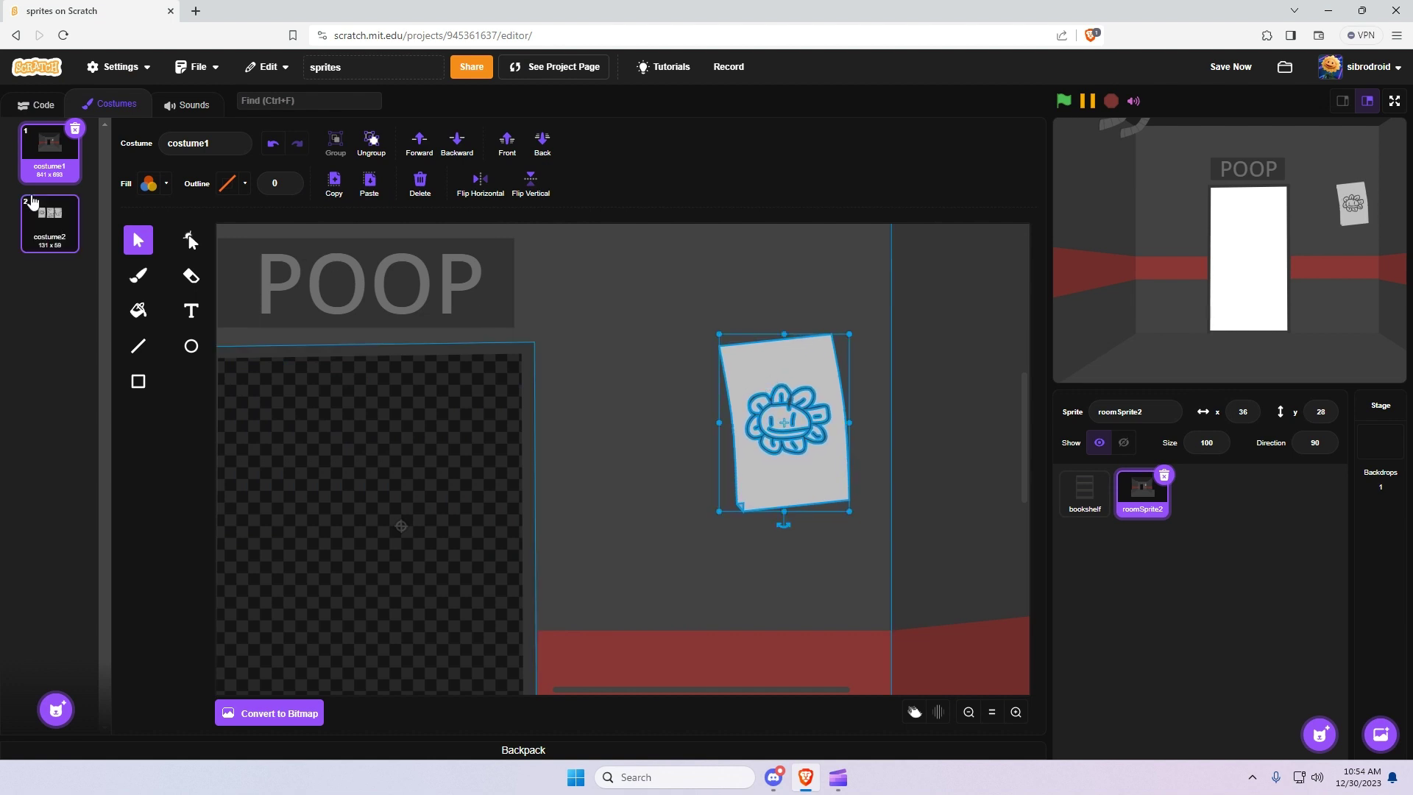
Paste the grinning face into the room, mirrored, left of the flower poster
left_click(50, 222)
left_click(557, 453)
left_click(334, 188)
left_click(50, 153)
left_click(369, 186)
left_click_drag(574, 441, 611, 510)
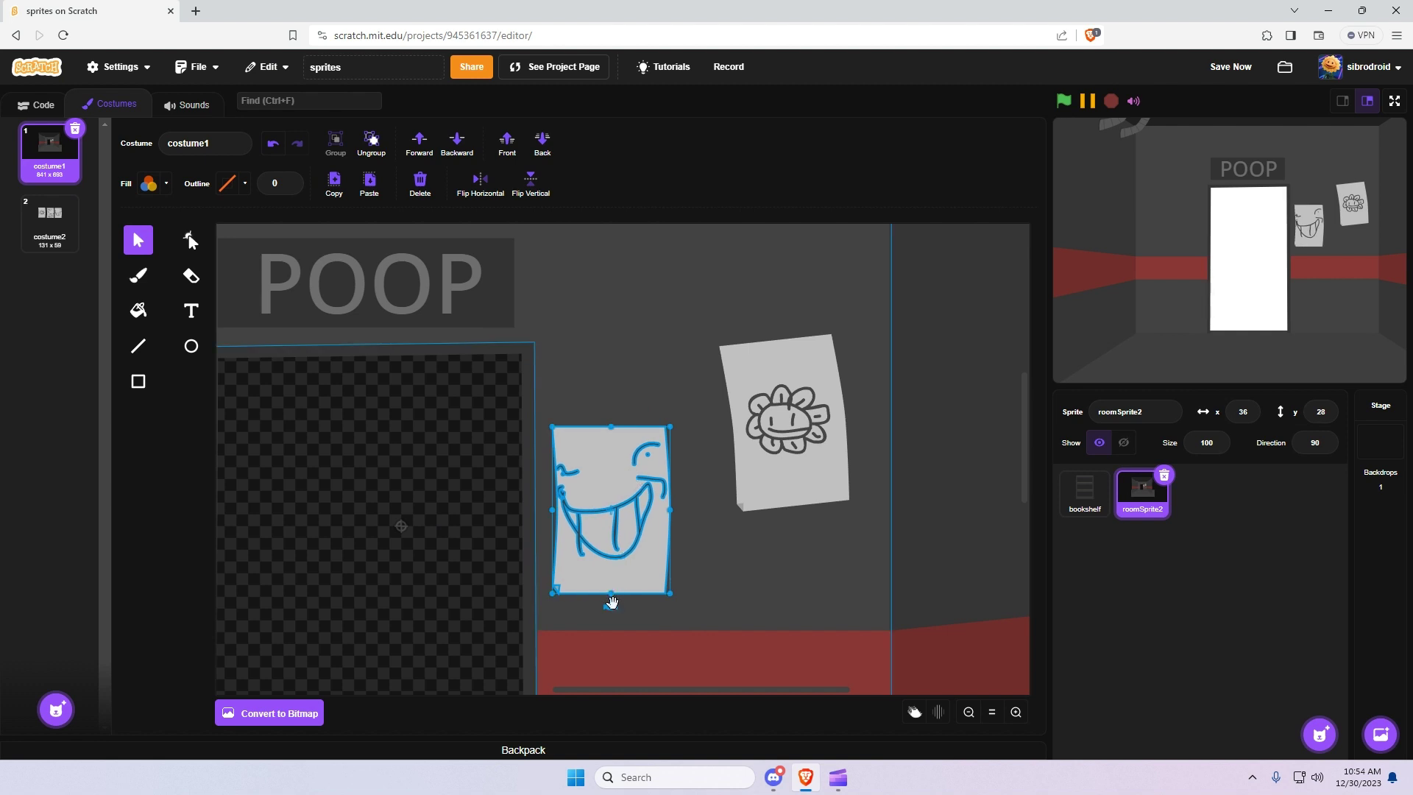
left_click(480, 188)
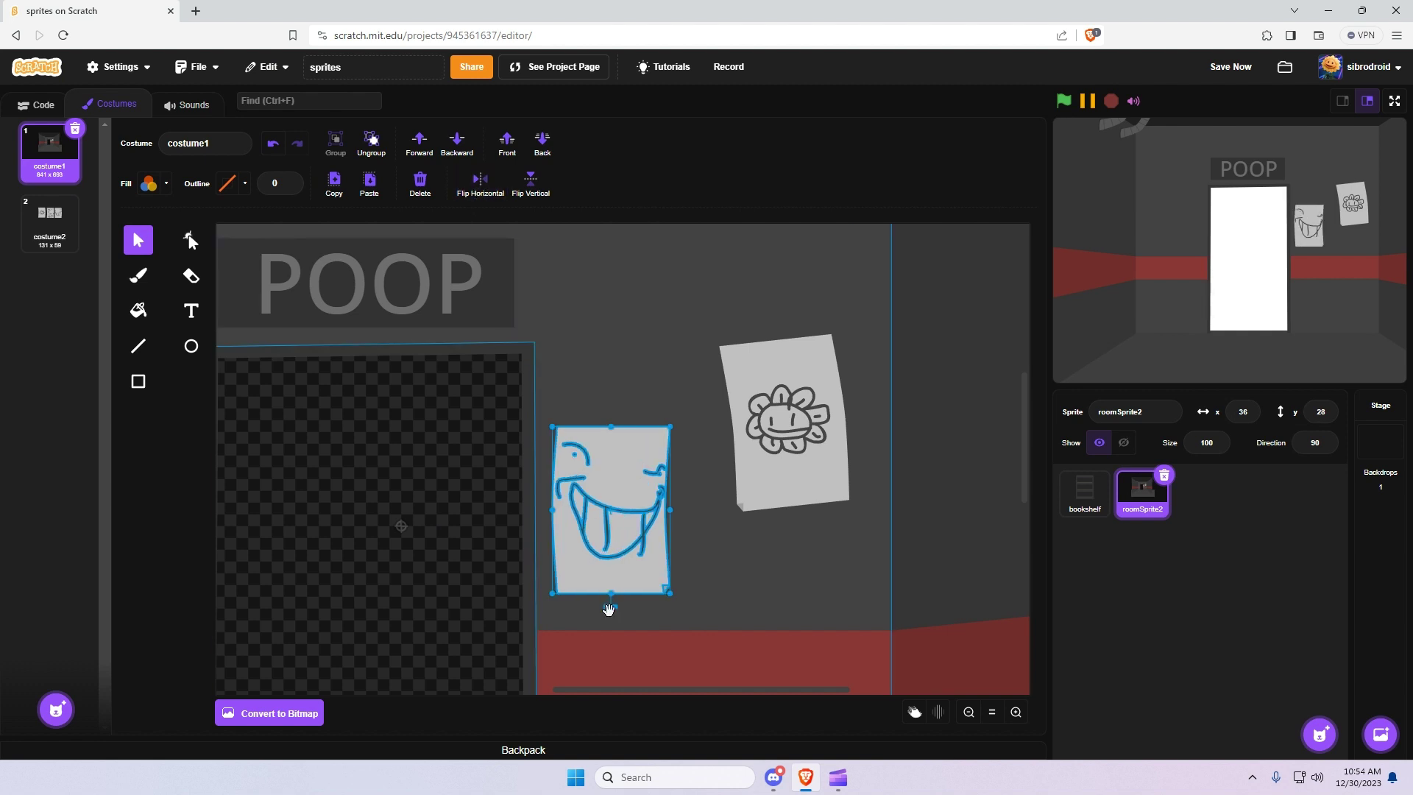
left_click_drag(610, 509, 625, 537)
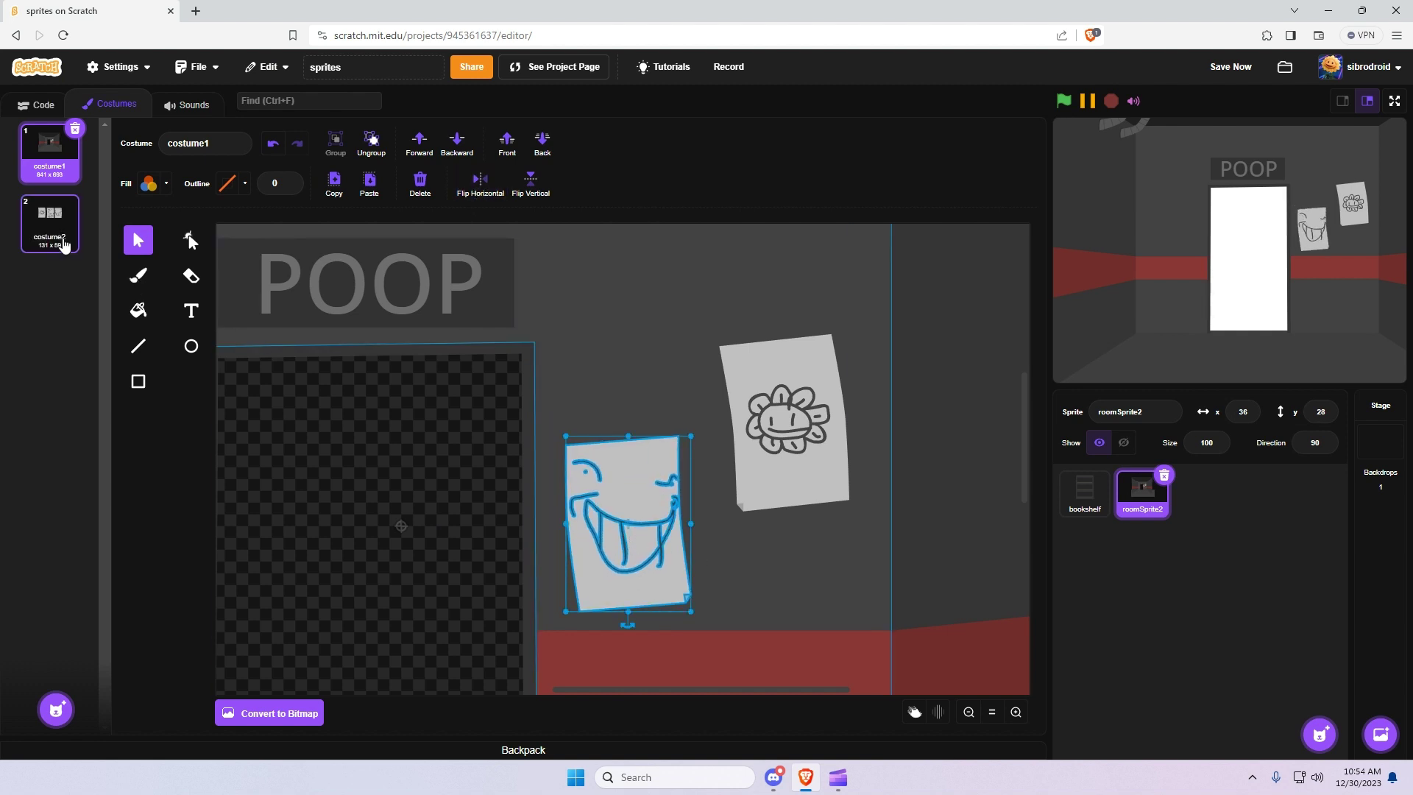
Copy the 'pee is stored' note into the room, left of the door
left_click(51, 221)
left_click(434, 420)
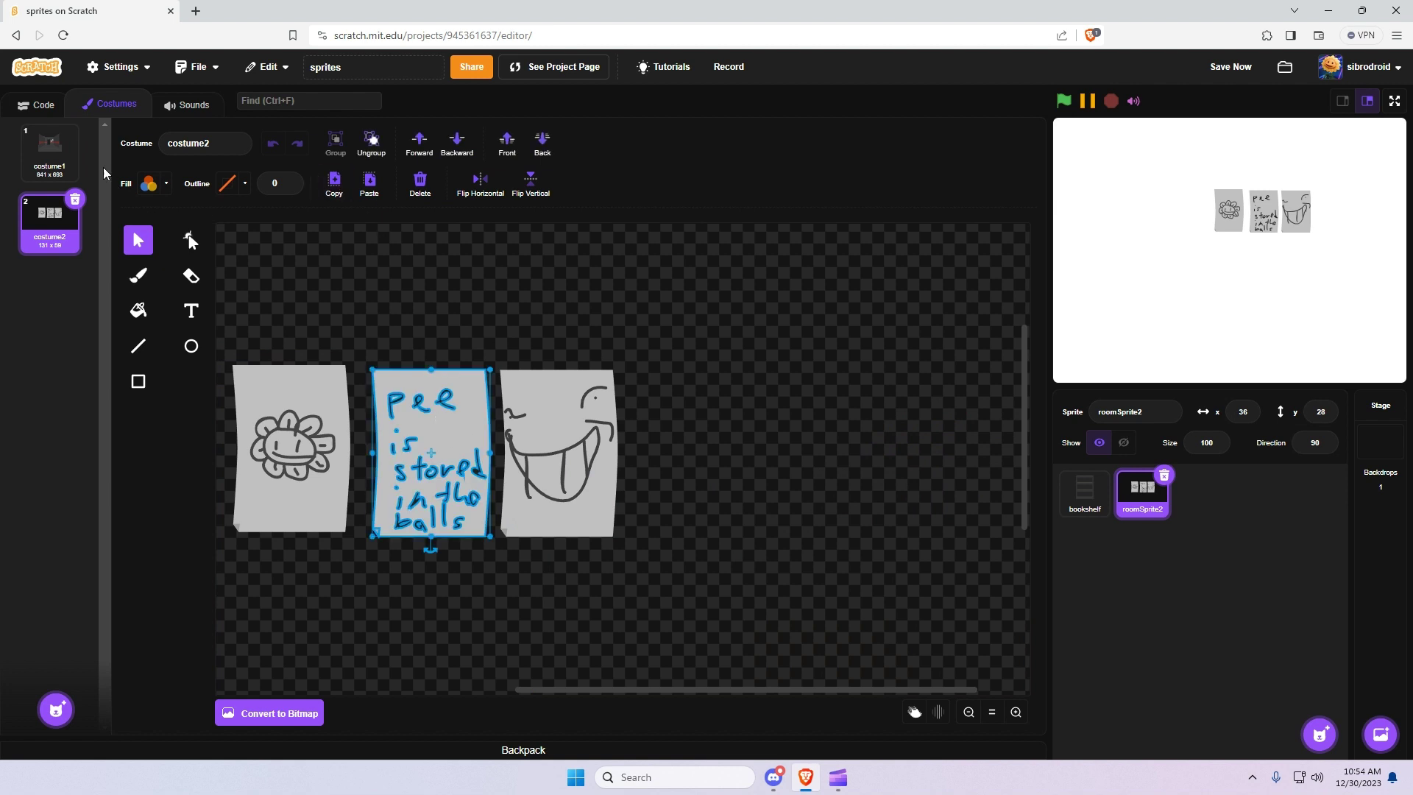
left_click(50, 150)
left_click_drag(569, 690, 447, 690)
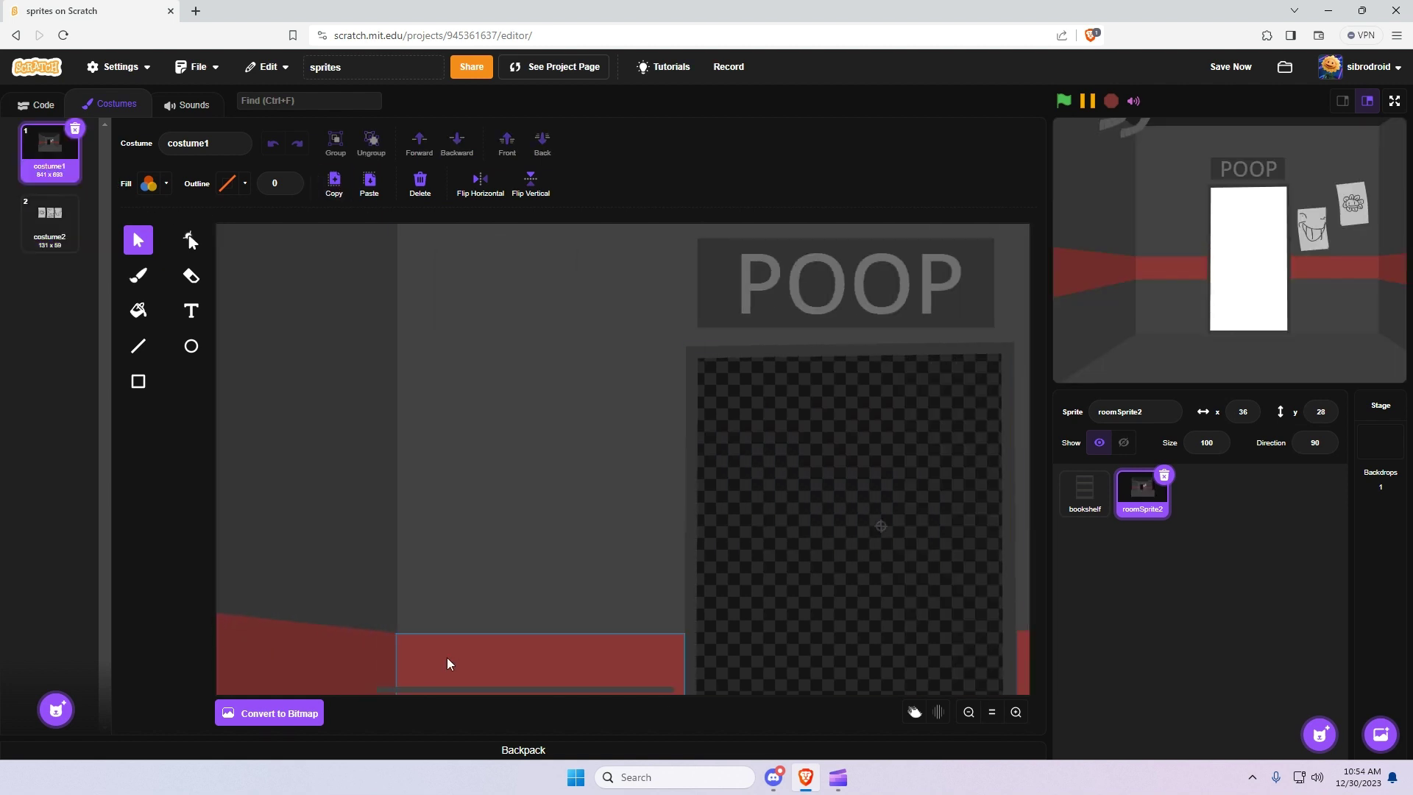
left_click(372, 184)
left_click_drag(834, 441, 508, 545)
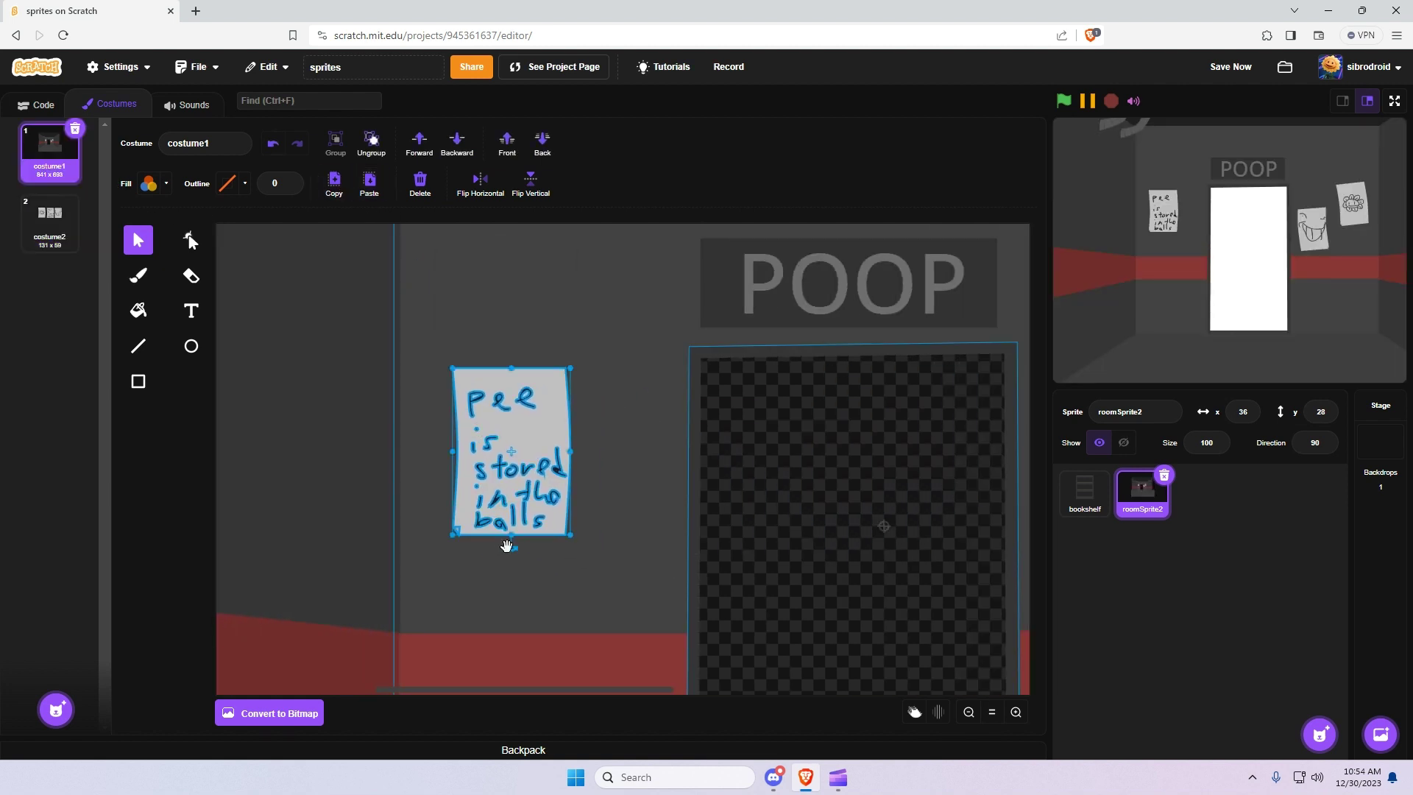
Duplicate the face paper and place the copy to the right of the original
left_click(50, 220)
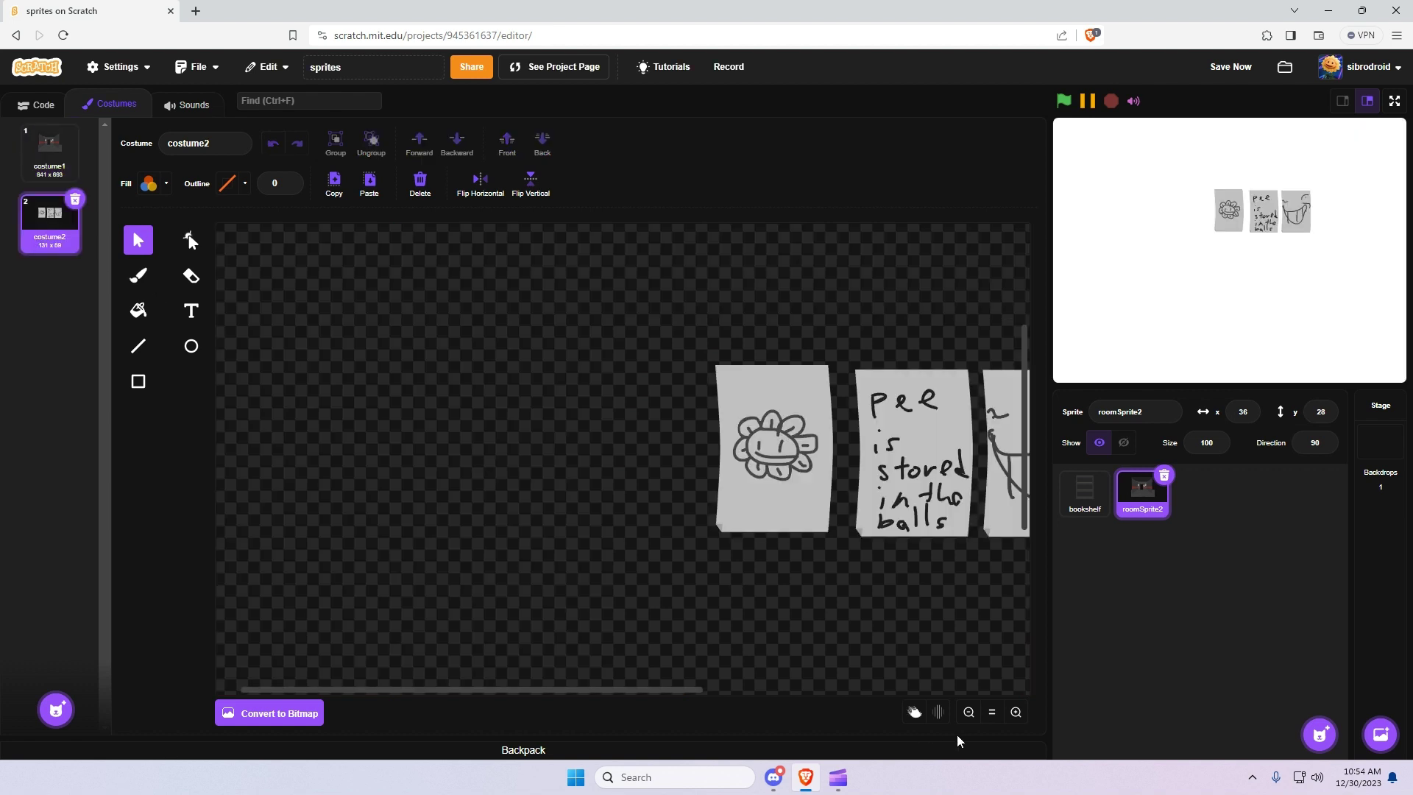
left_click(969, 712)
left_click(700, 451)
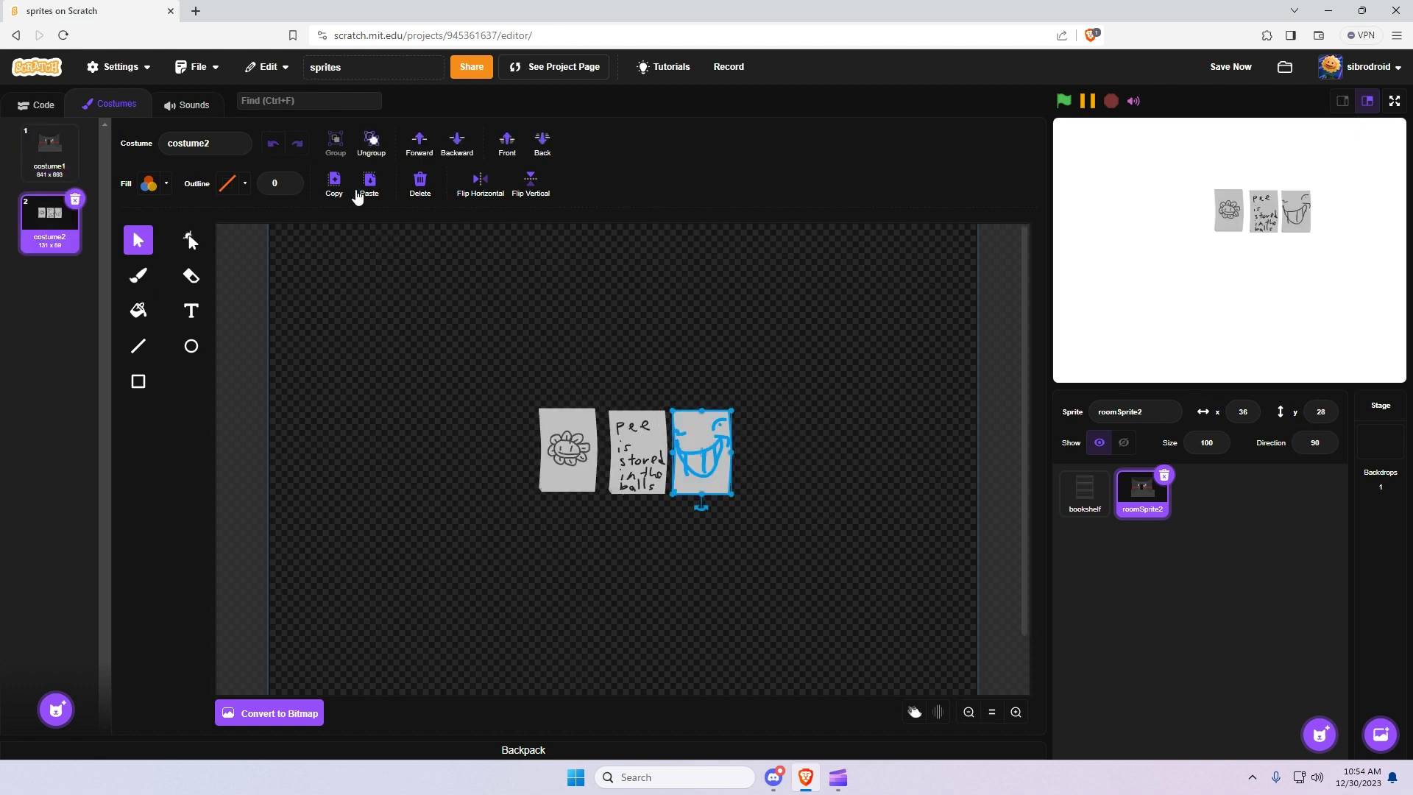
left_click(335, 181)
left_click(369, 183)
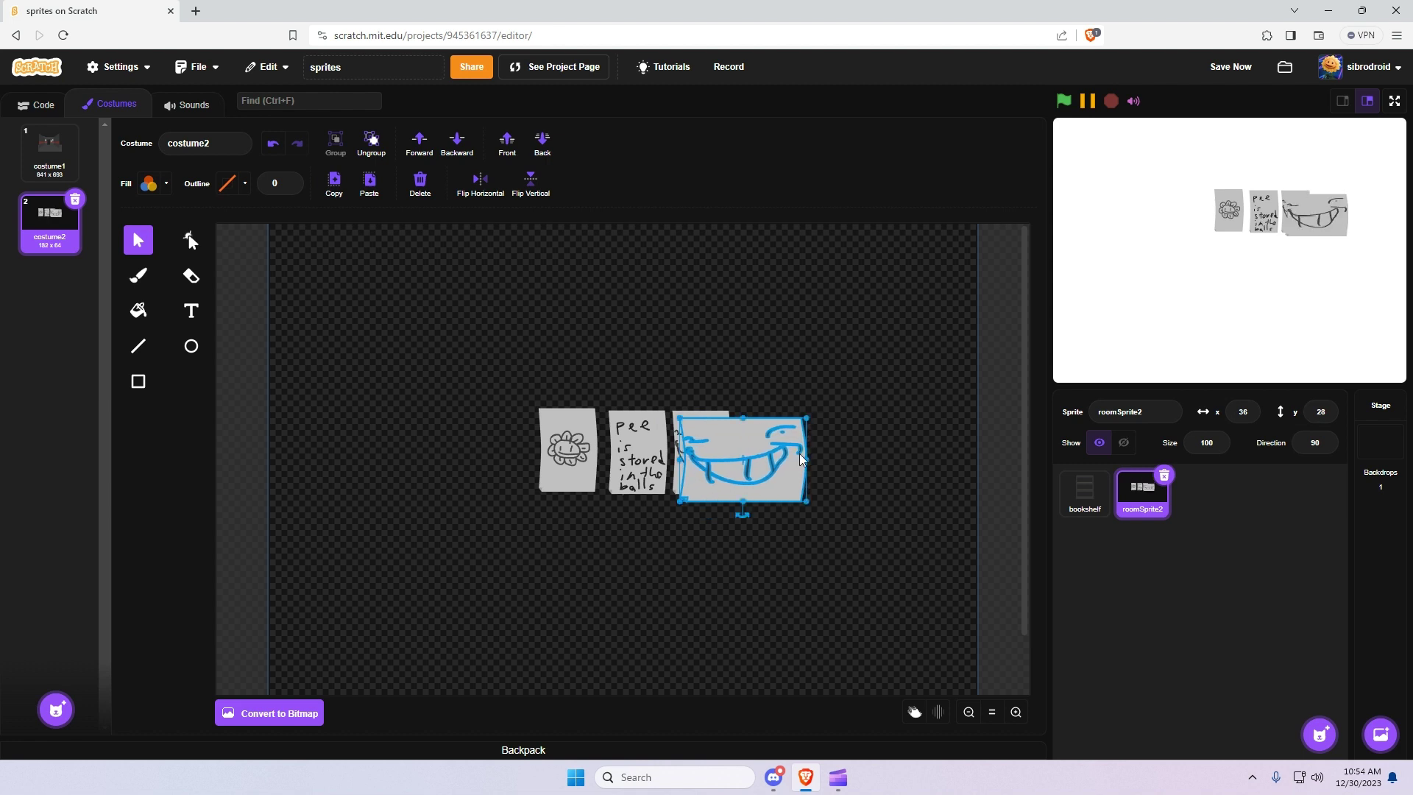
mouse_move(773, 454)
left_mouse_down()
mouse_move(712, 469)
mouse_move(786, 475)
left_mouse_up()
left_click(831, 403)
left_click(1016, 712)
left_click(1017, 712)
left_click_drag(720, 698, 861, 698)
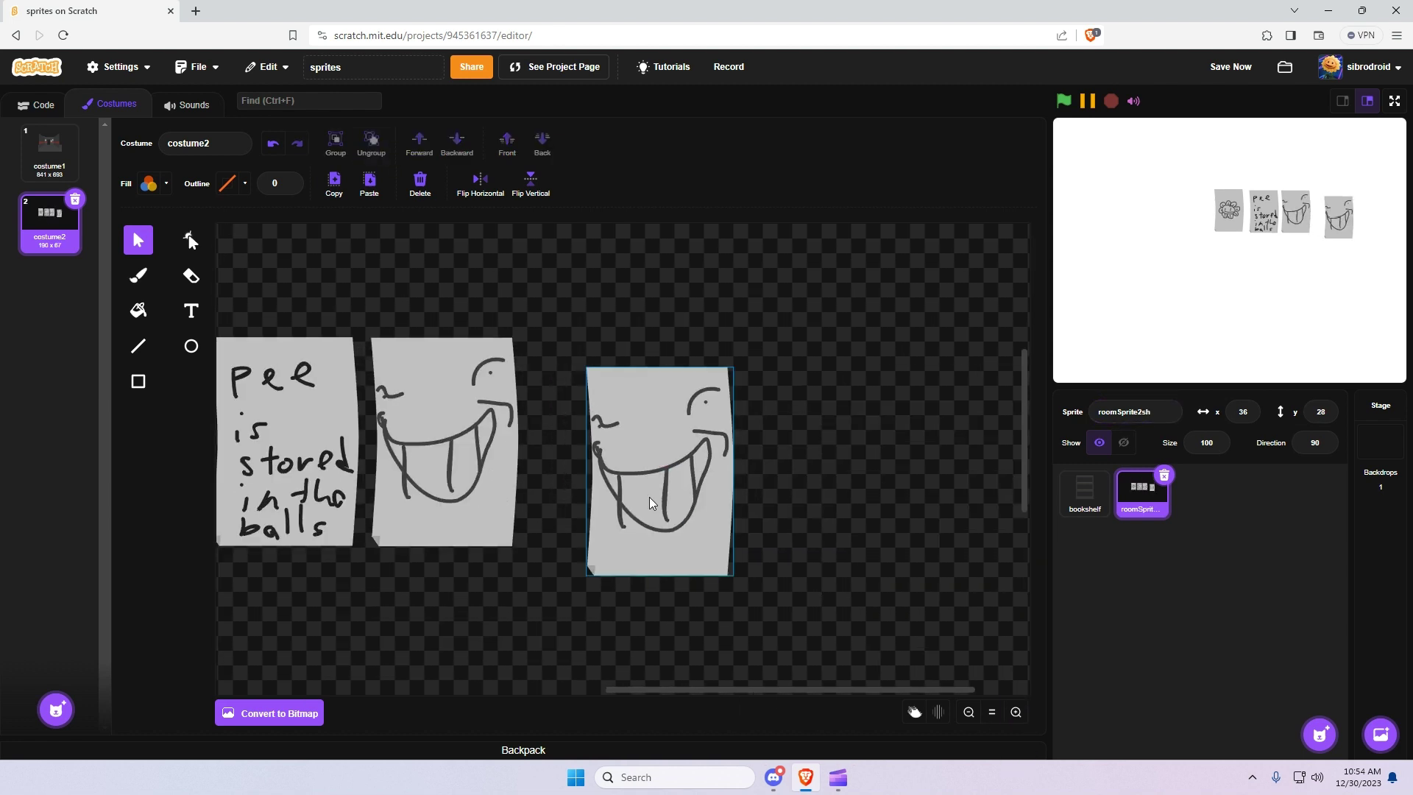
Erase the face strokes from the copy, leaving a blank grey paper
left_click(648, 470)
key("Delete")
left_click(716, 447)
key("Delete")
left_click(706, 411)
key("Delete")
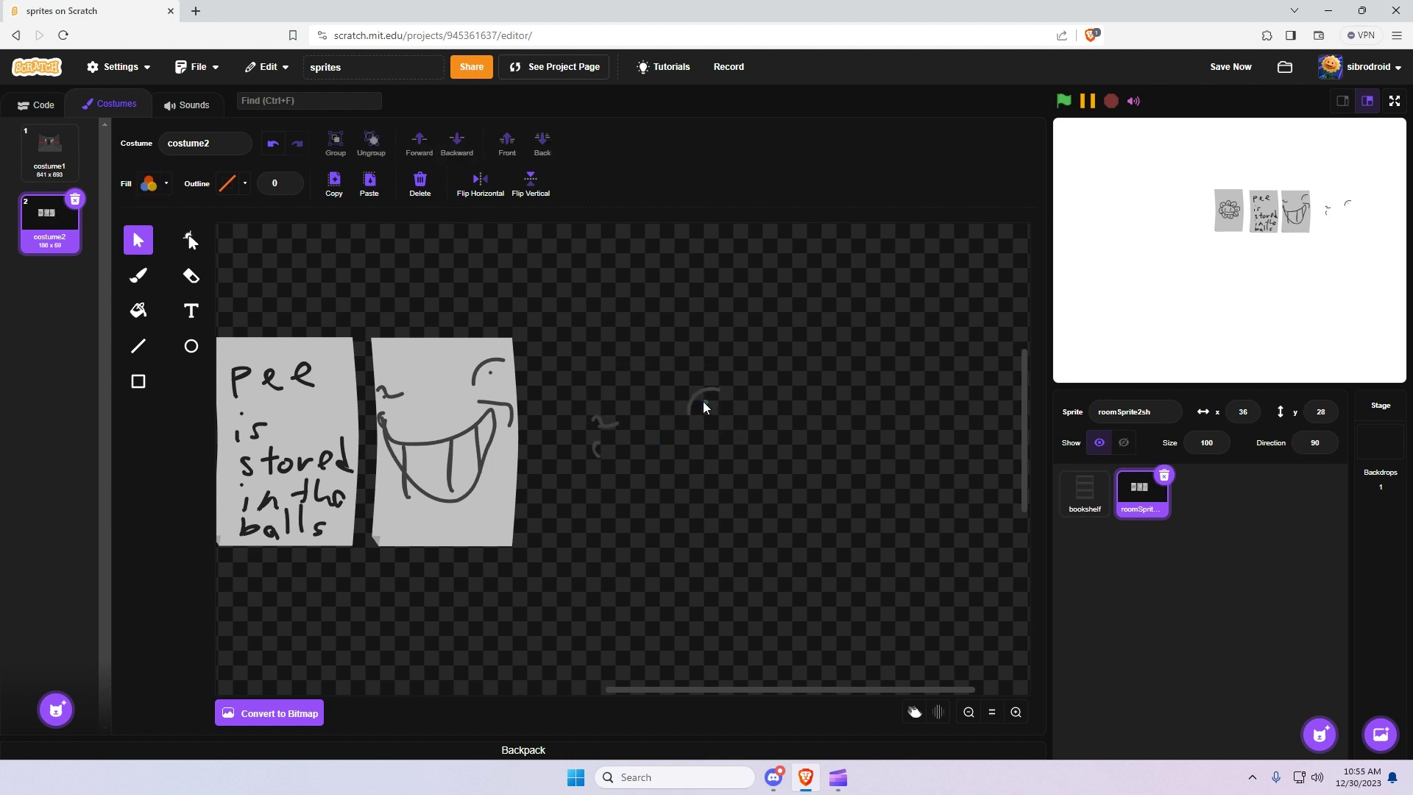
key("ctrl+z")
left_click(671, 510)
key("Delete")
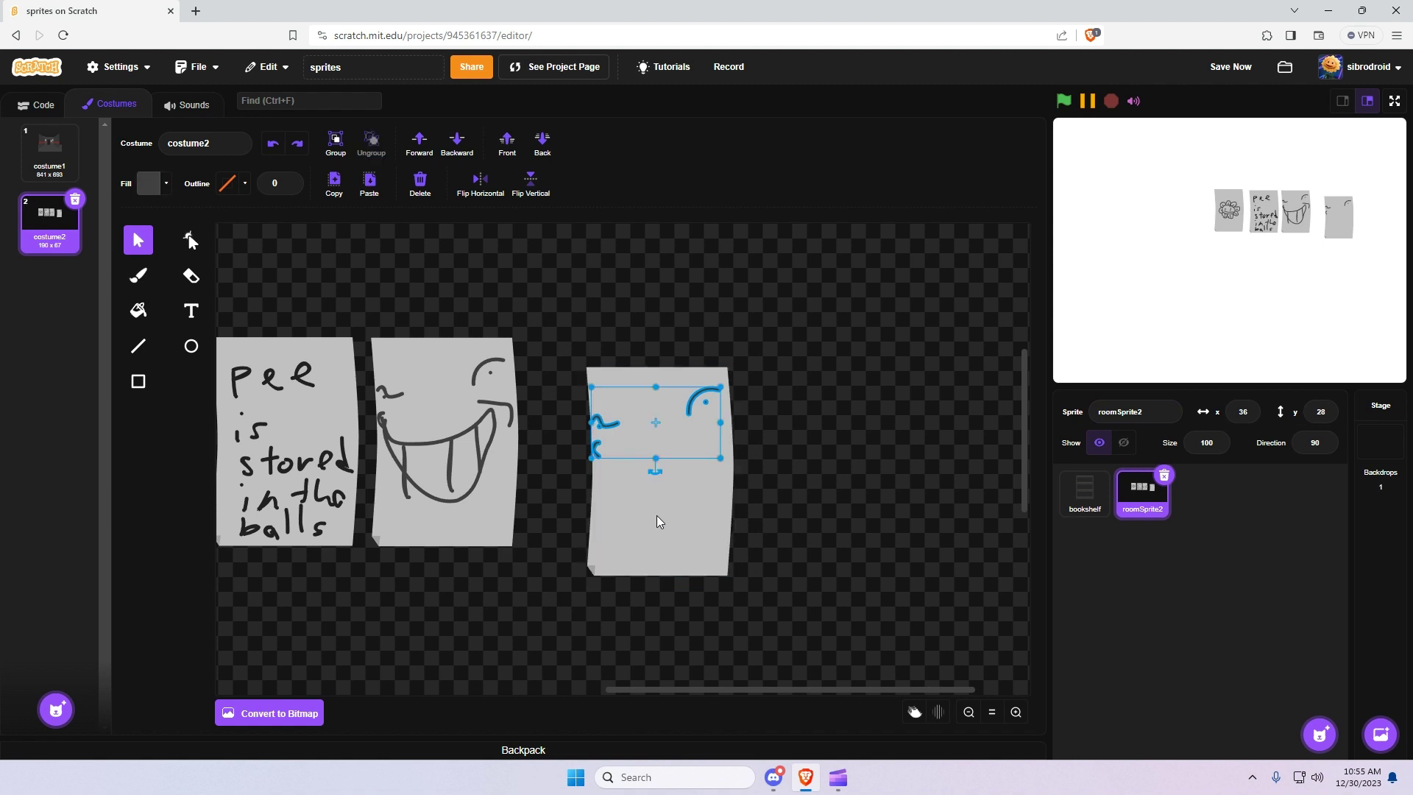
key("ctrl+z")
left_click(333, 371)
Hand-write 'sub scribe' on the blank paper and copy the whole note
left_click(138, 275)
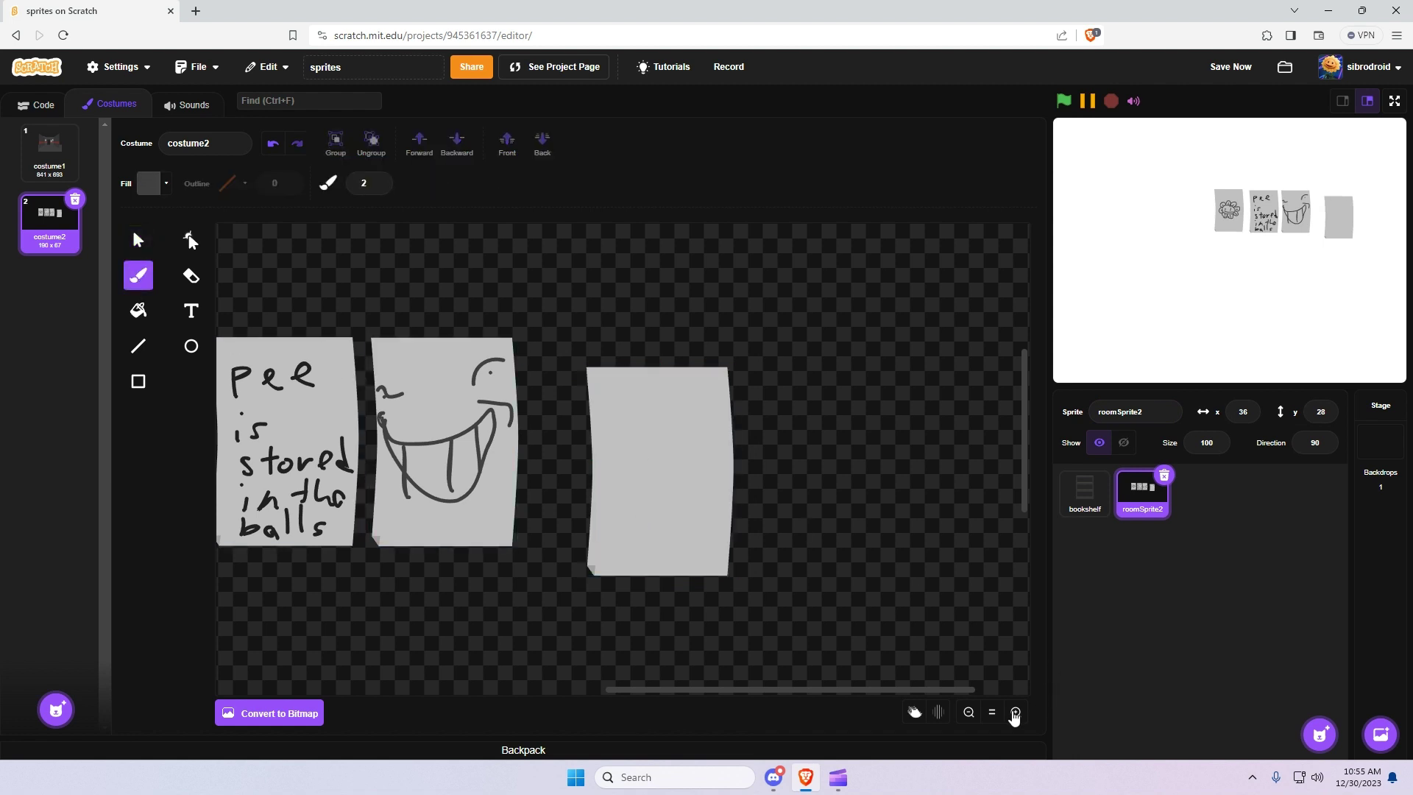
left_click(1015, 714)
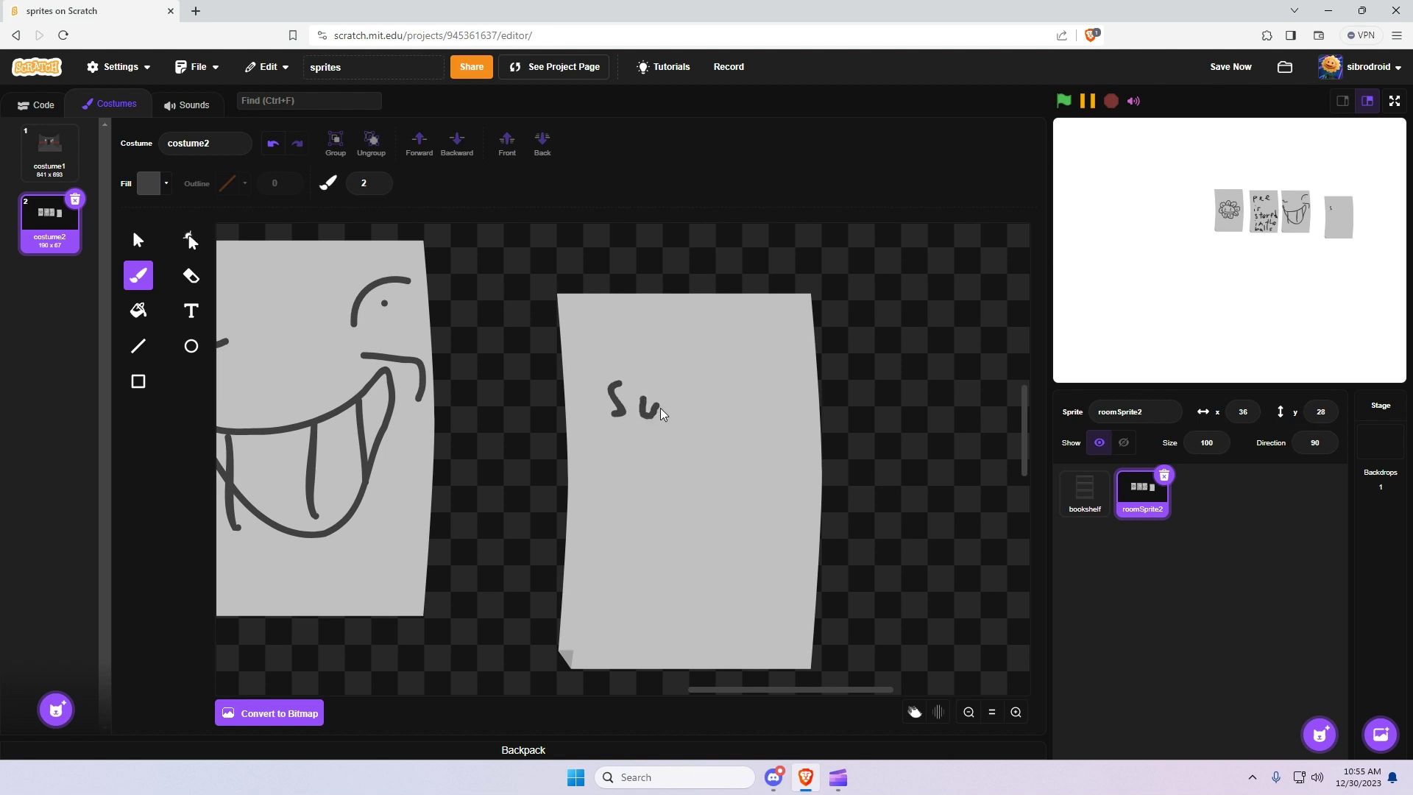
left_click_drag(680, 375, 695, 418)
left_click(718, 422)
mouse_move(629, 460)
left_mouse_down()
mouse_move(605, 495)
mouse_move(658, 481)
mouse_move(679, 493)
mouse_move(700, 444)
mouse_move(720, 495)
left_mouse_up()
mouse_move(739, 404)
left_mouse_down()
mouse_move(750, 496)
mouse_move(787, 497)
left_mouse_up()
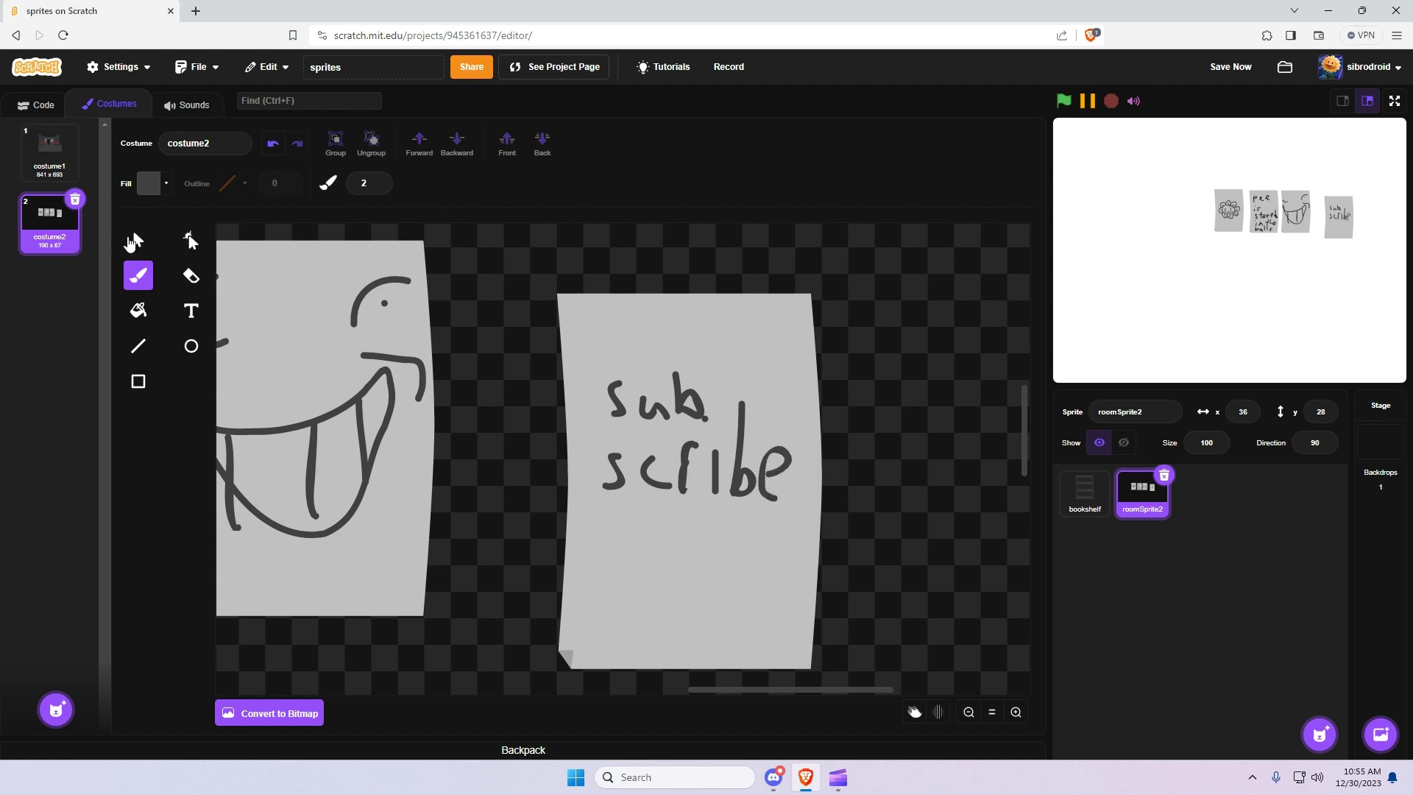
left_click(133, 240)
key("ctrl+a")
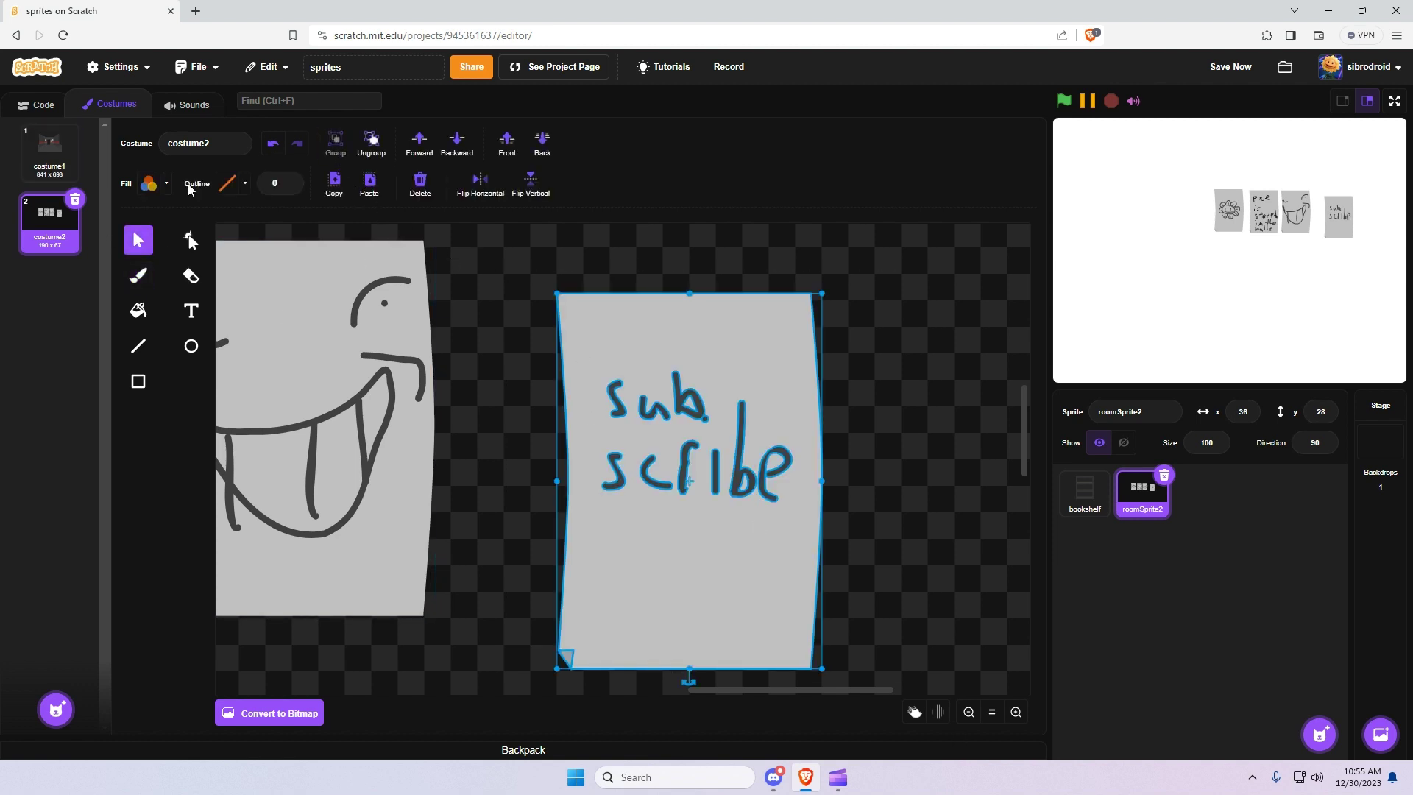
left_click(49, 149)
left_click(50, 221)
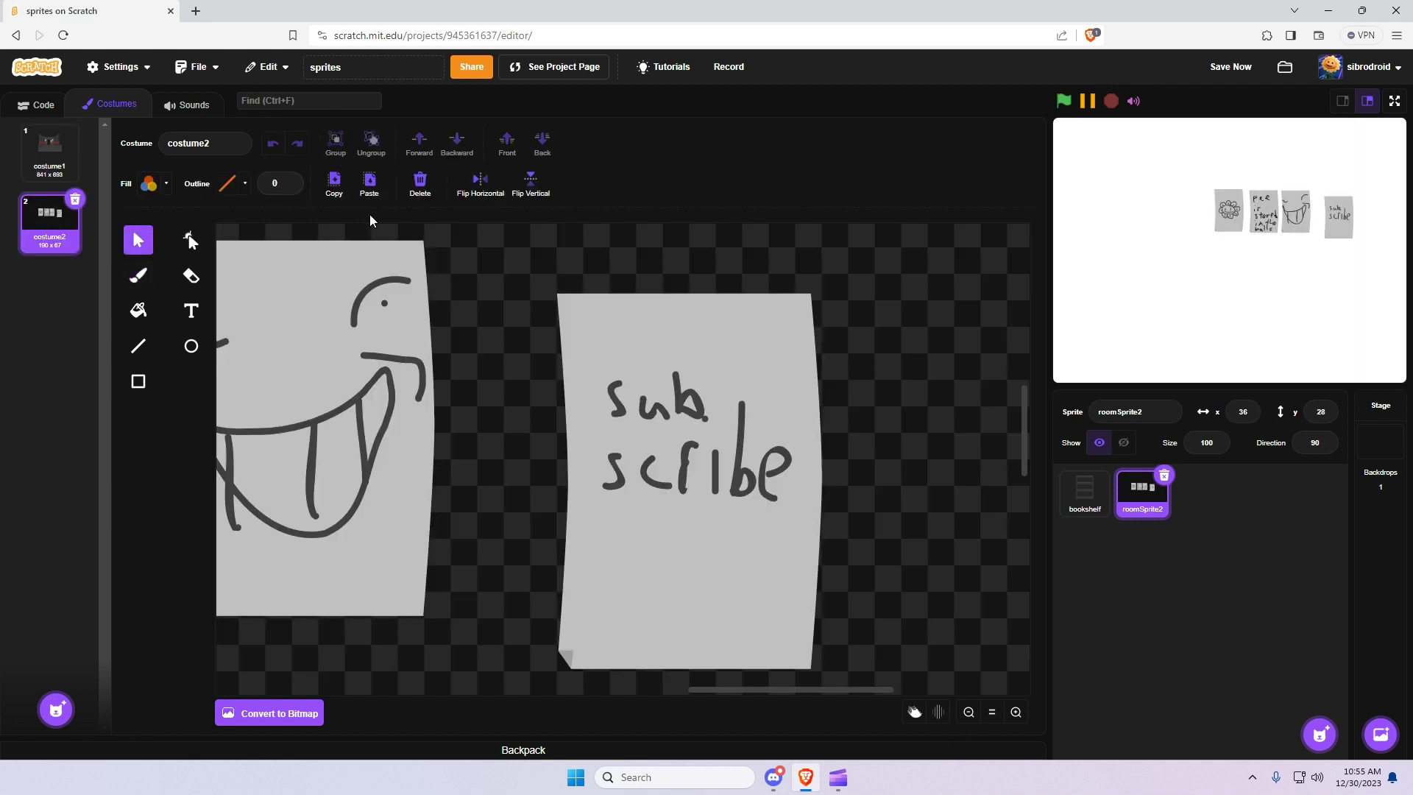
Paste the 'sub scribe' note below the 'pee is stored' note and tilt it
left_click(369, 186)
left_click(50, 149)
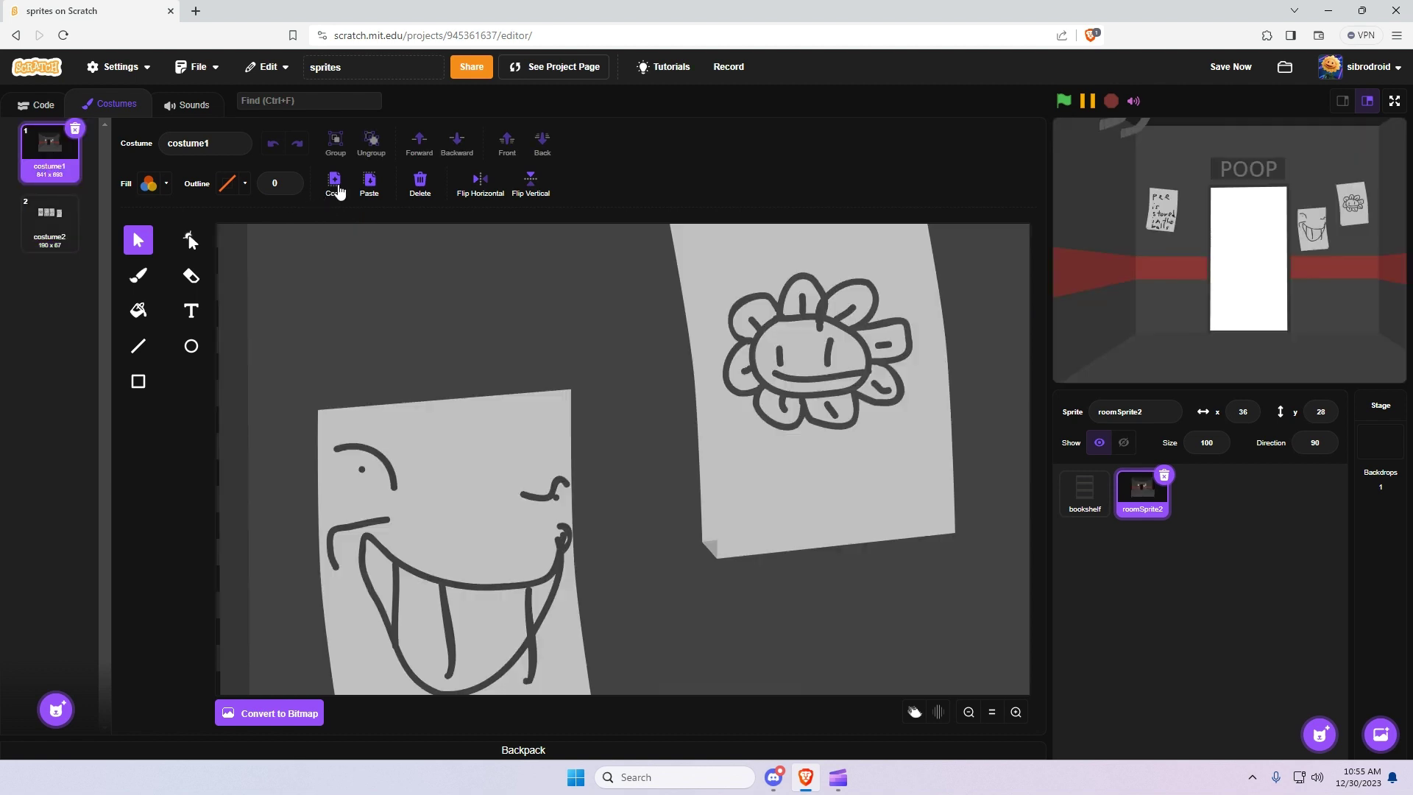
left_click(369, 186)
scroll(628, 404, "down", 5)
left_click(967, 712)
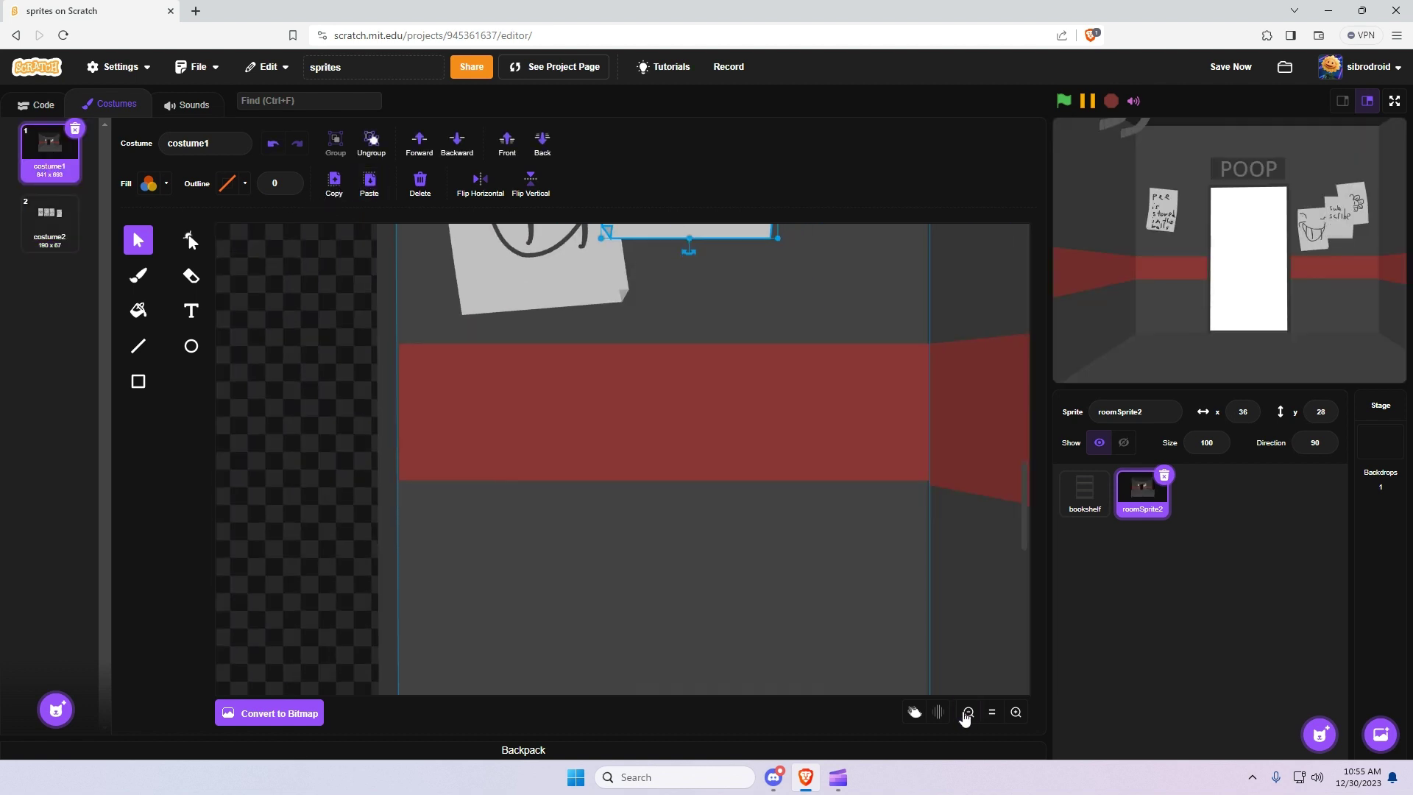
left_click(968, 712)
scroll(660, 504, "up", 3)
left_click(969, 716)
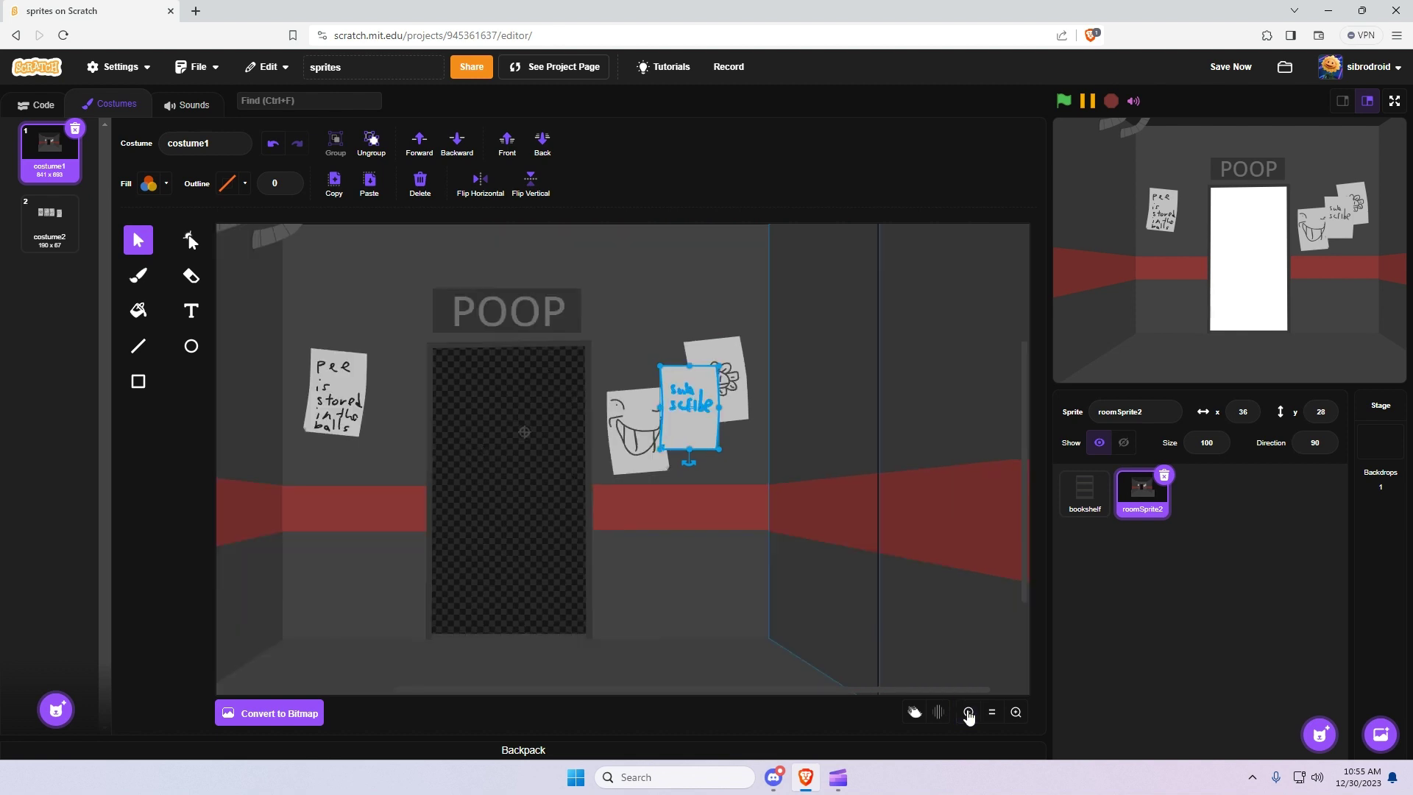
left_click_drag(679, 398, 376, 486)
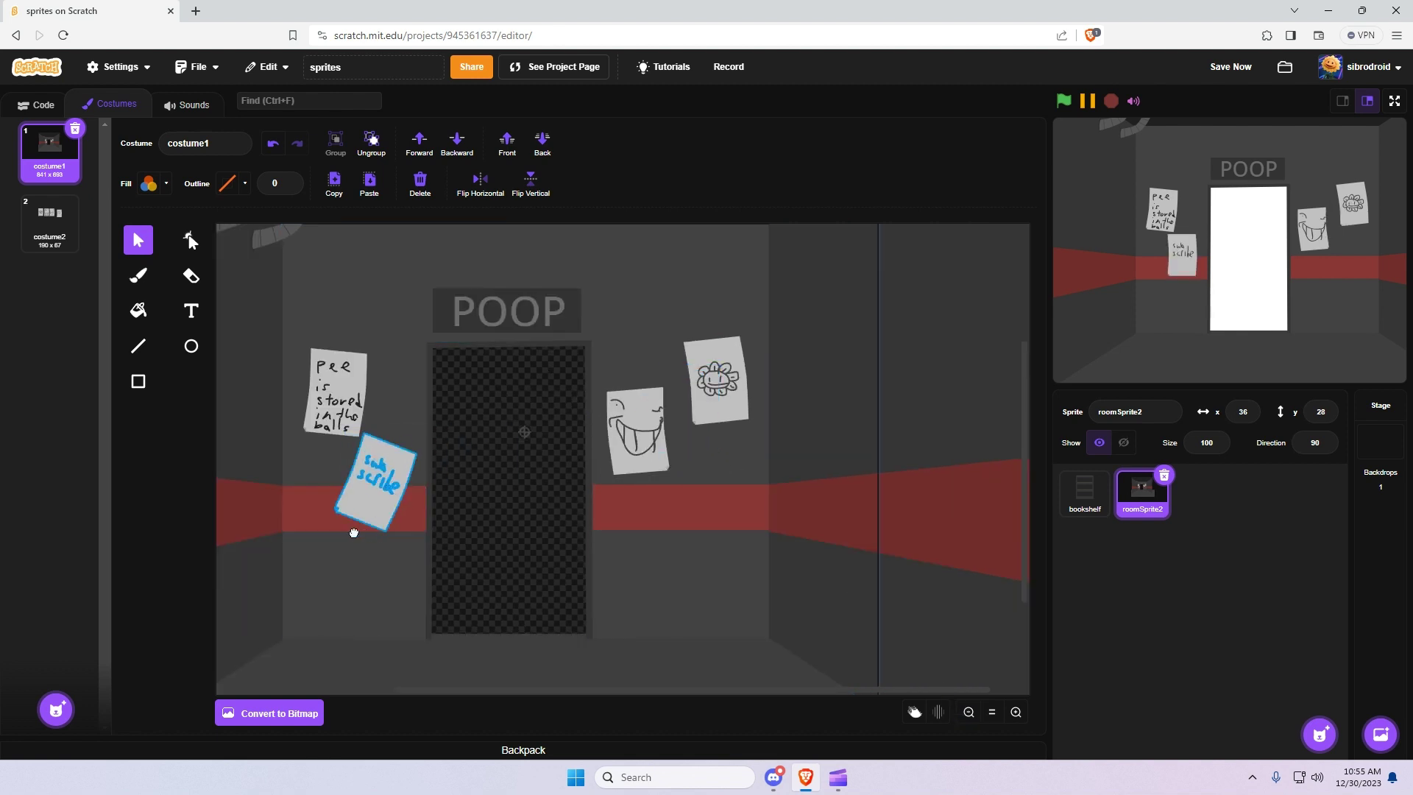
mouse_move(375, 534)
left_mouse_down()
mouse_move(408, 530)
mouse_move(355, 479)
left_mouse_up()
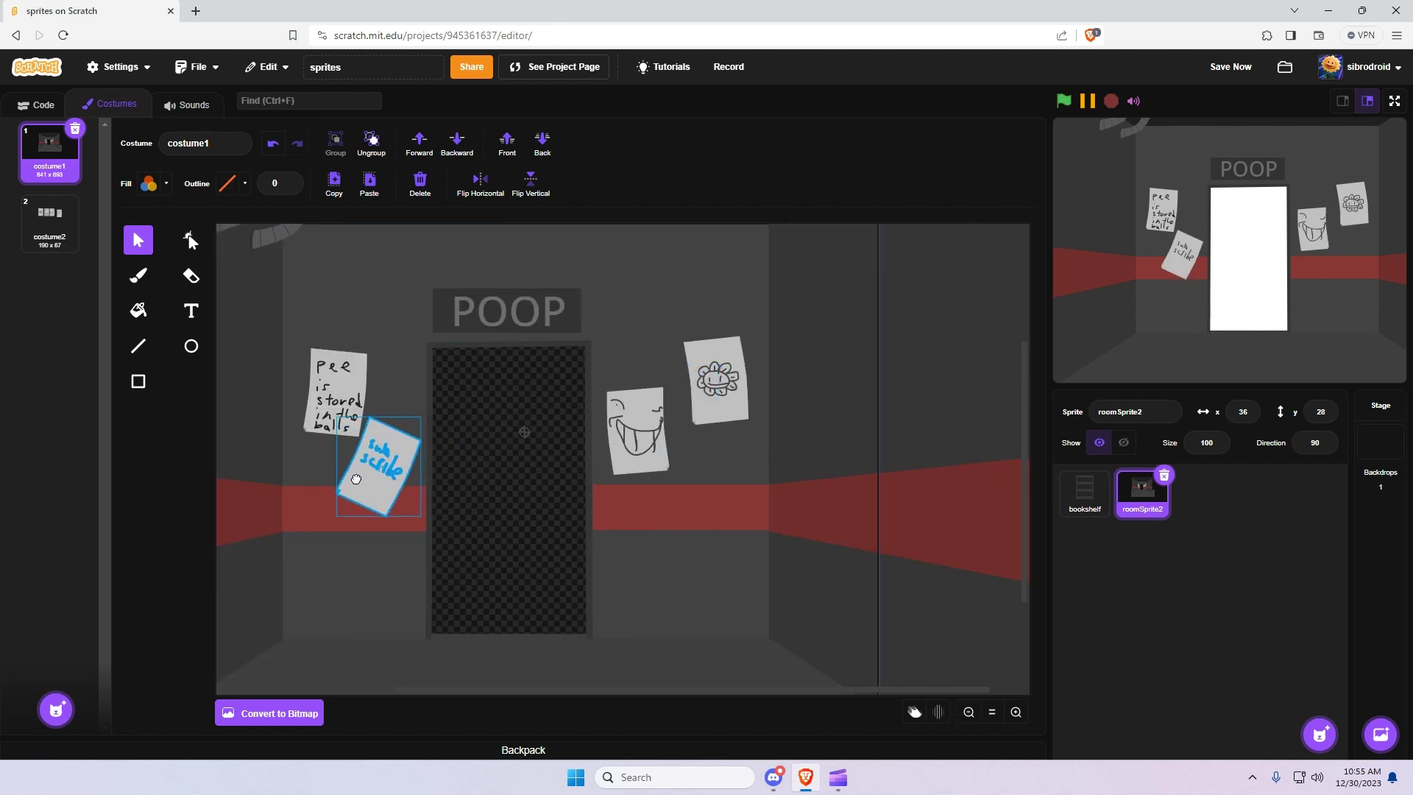
left_click(540, 510)
scroll(591, 516, "down", 2)
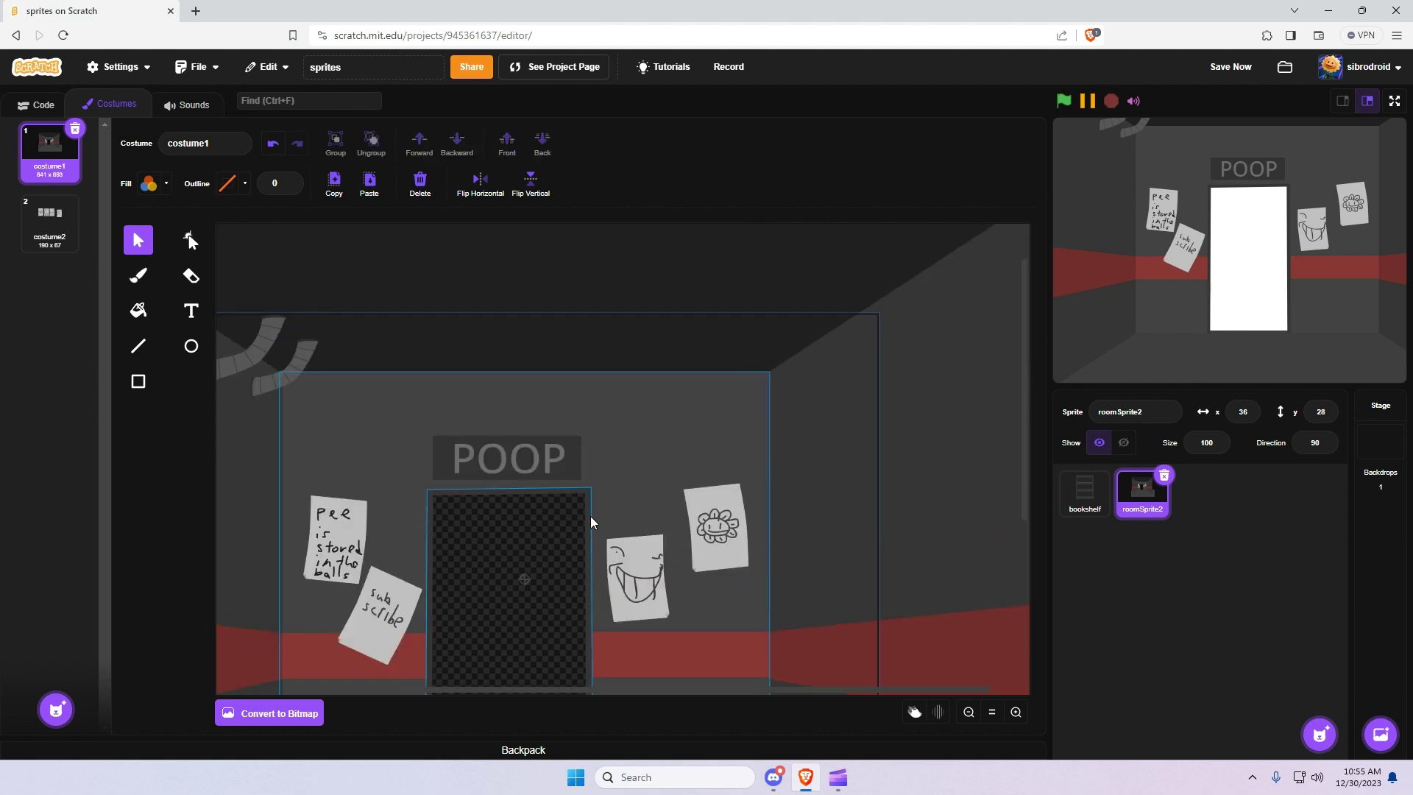
scroll(591, 515, "up", 2)
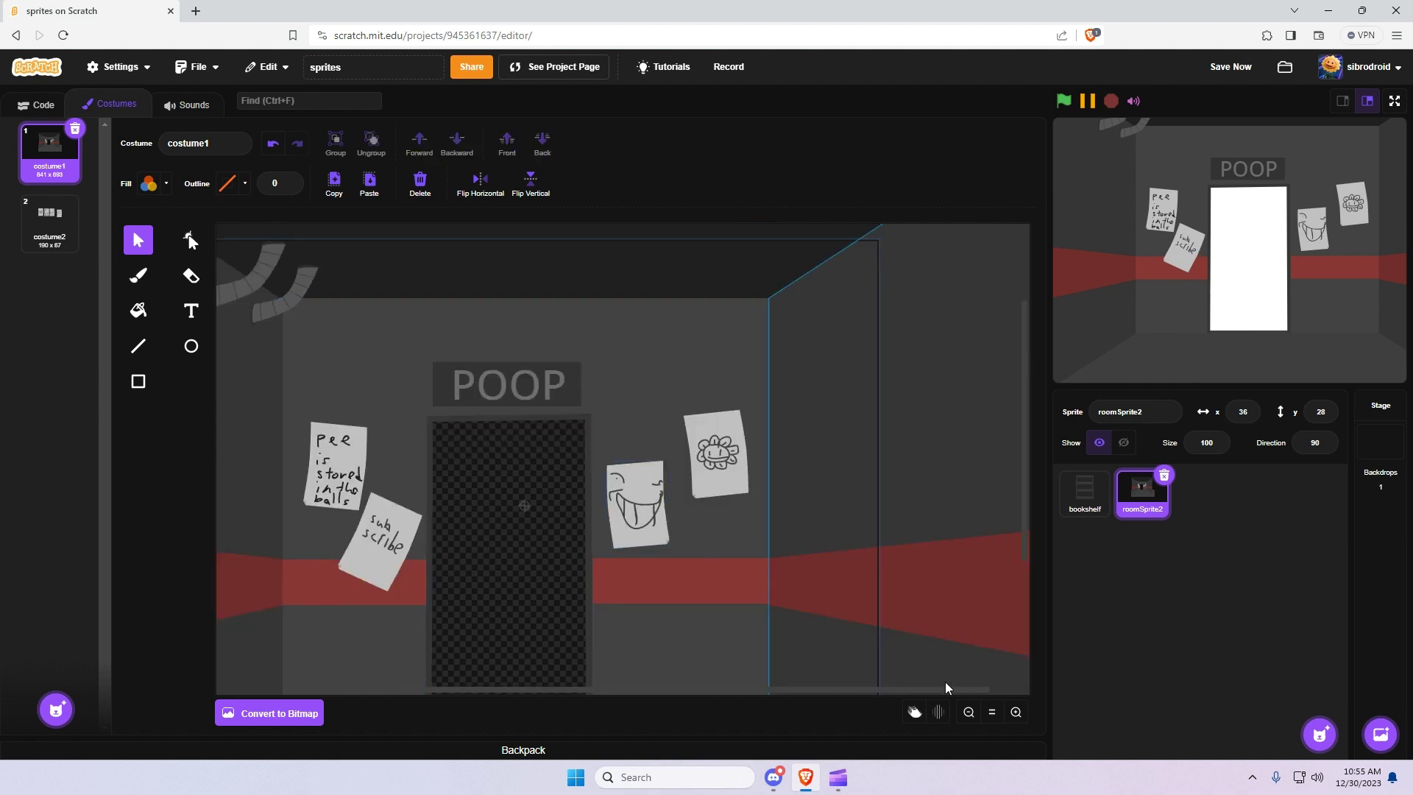
left_click(968, 712)
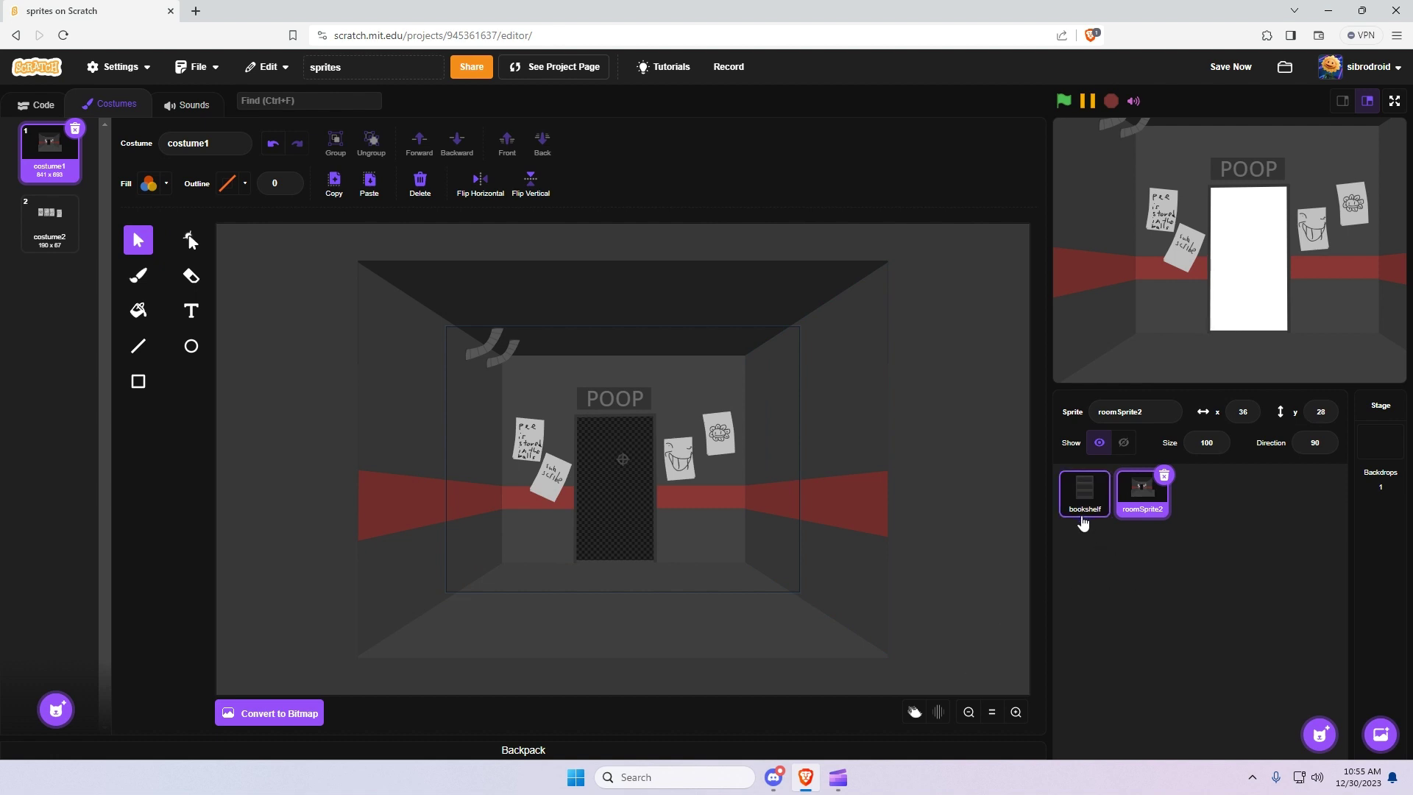
Copy the bookshelf drawing into the room, shrink it and place it right of the door
left_click(1083, 494)
left_click_drag(697, 607, 420, 238)
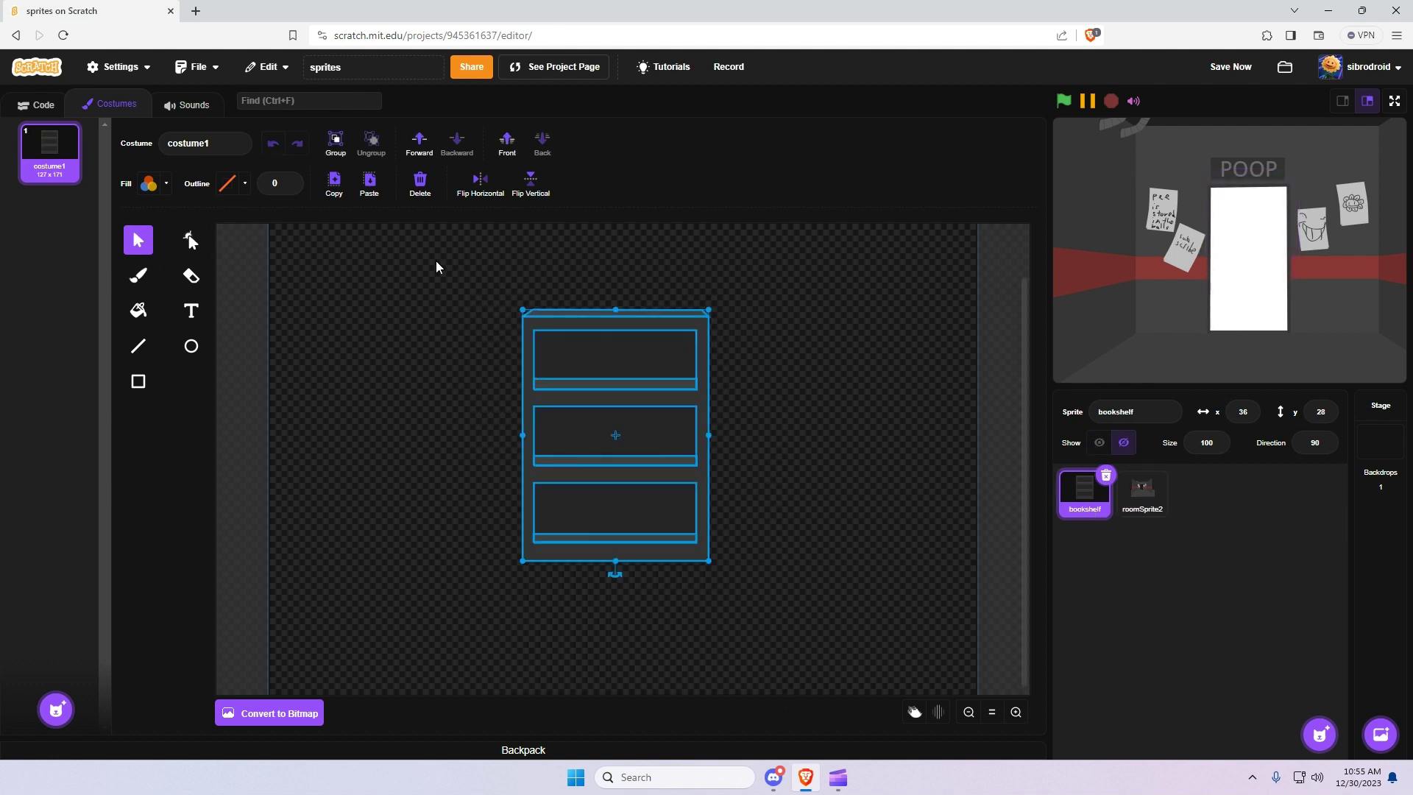
left_click(1141, 491)
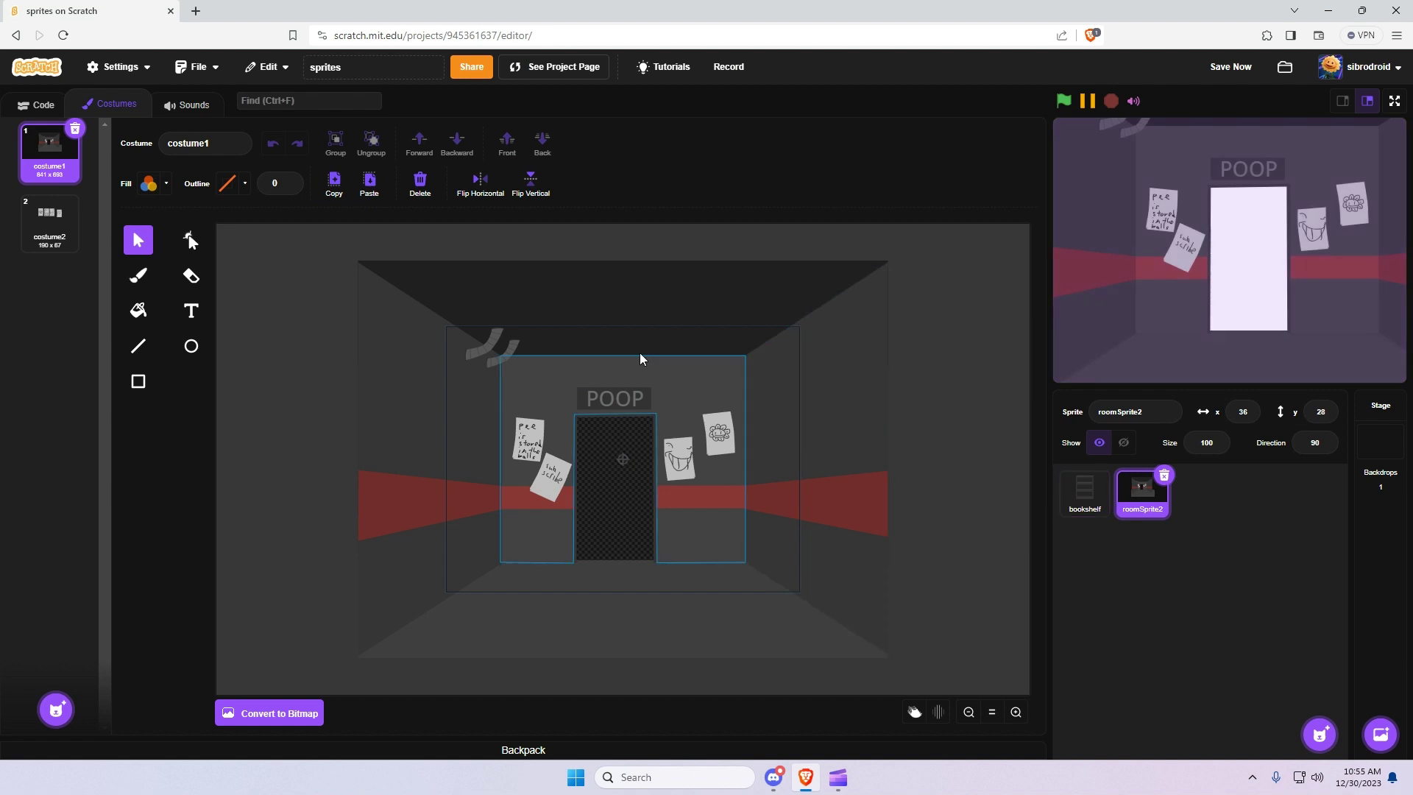
left_click(369, 183)
left_click(1015, 711)
left_click_drag(679, 504, 854, 530)
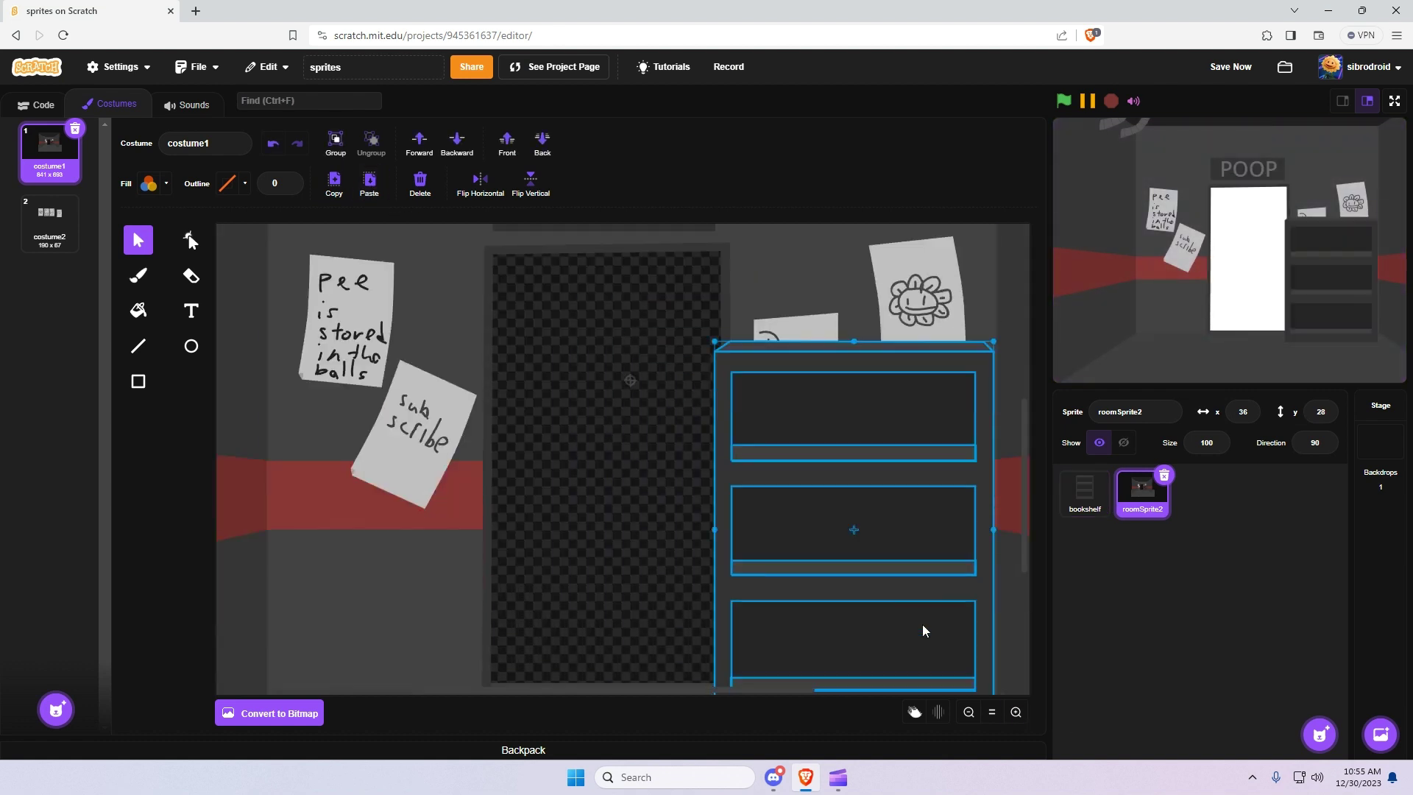
left_click_drag(989, 348, 950, 397)
mouse_move(838, 552)
left_mouse_down()
mouse_move(883, 575)
mouse_move(849, 563)
left_mouse_up()
scroll(867, 553, "down", 2)
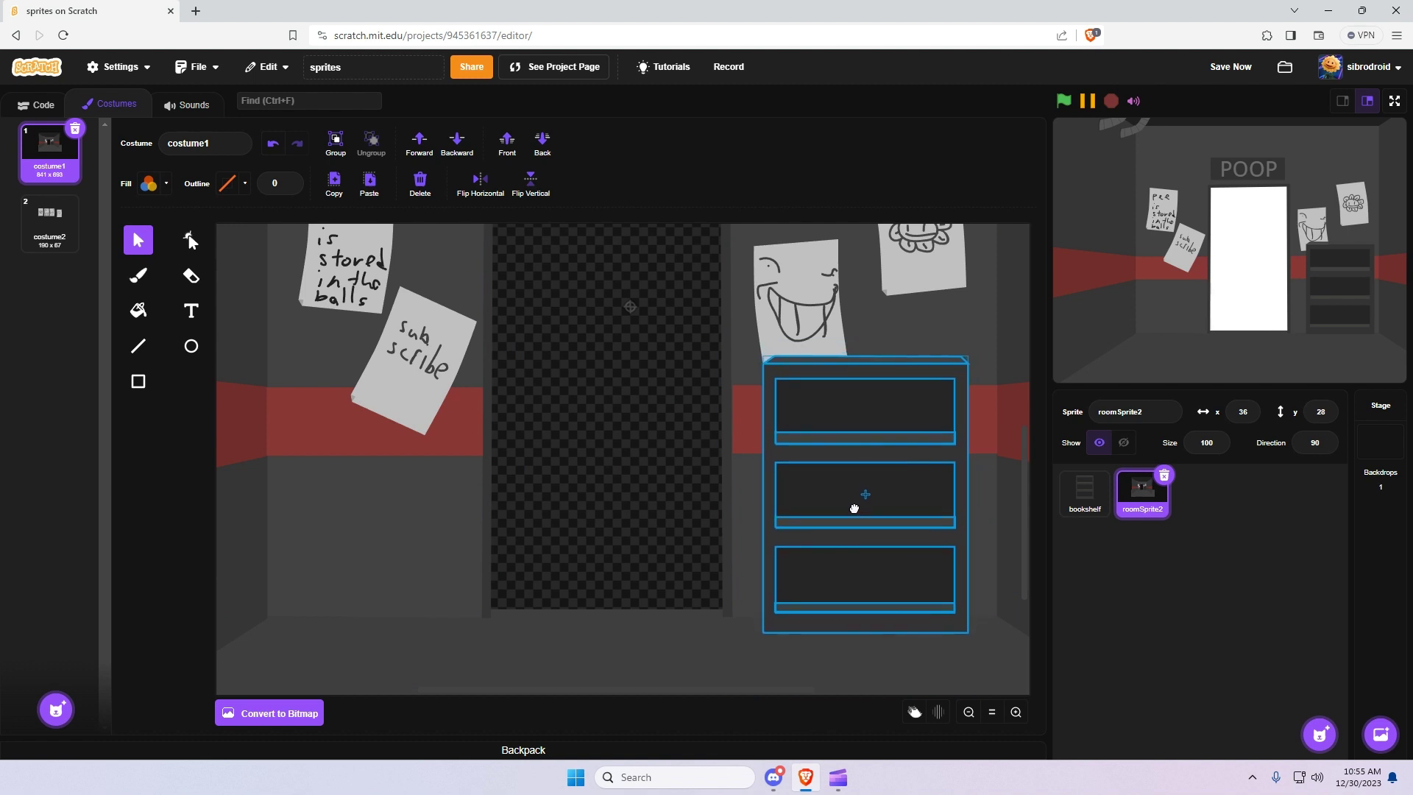
Paste a second, narrower bookshelf against the wall left of the door
left_click(368, 184)
left_click_drag(949, 491, 456, 491)
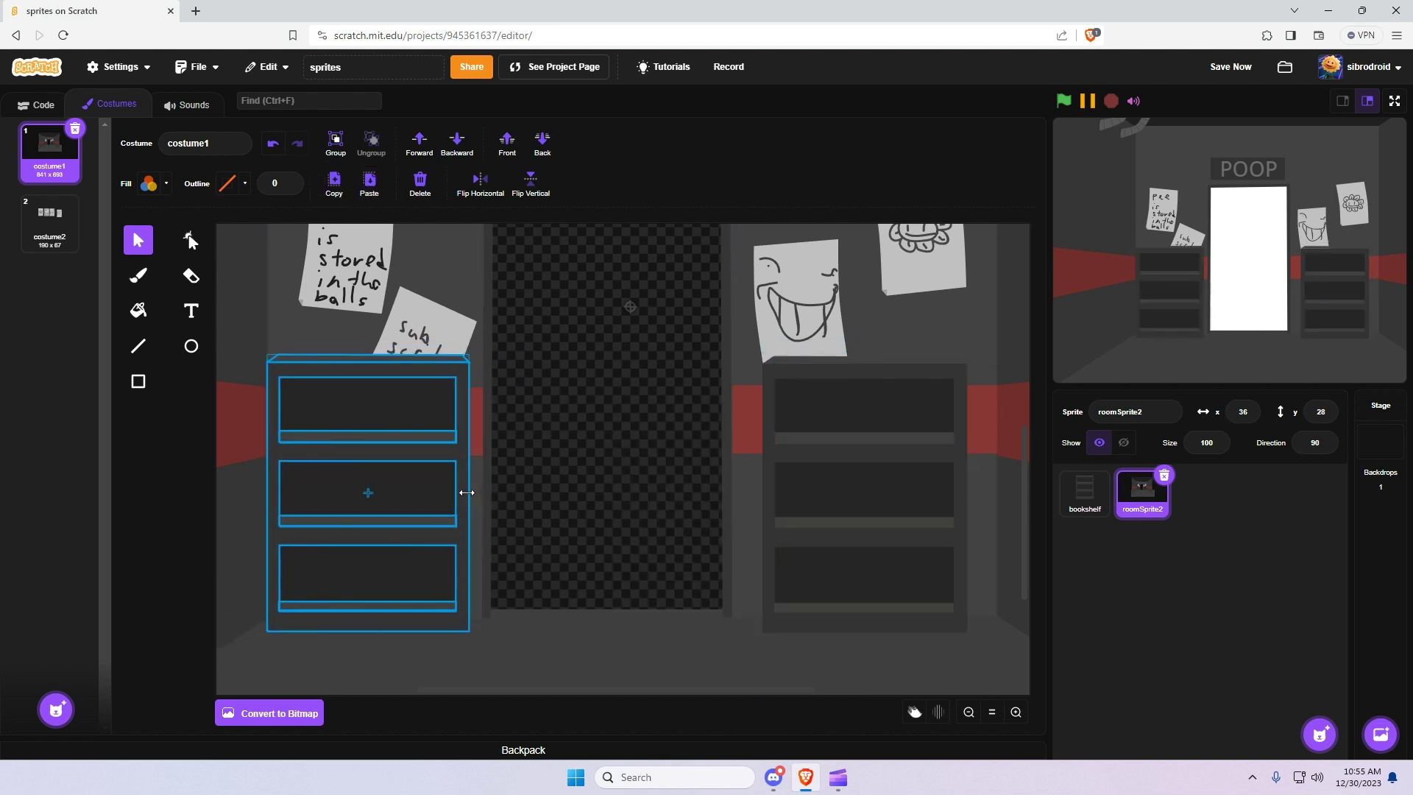
left_click_drag(457, 493, 423, 492)
left_click_drag(343, 356, 343, 348)
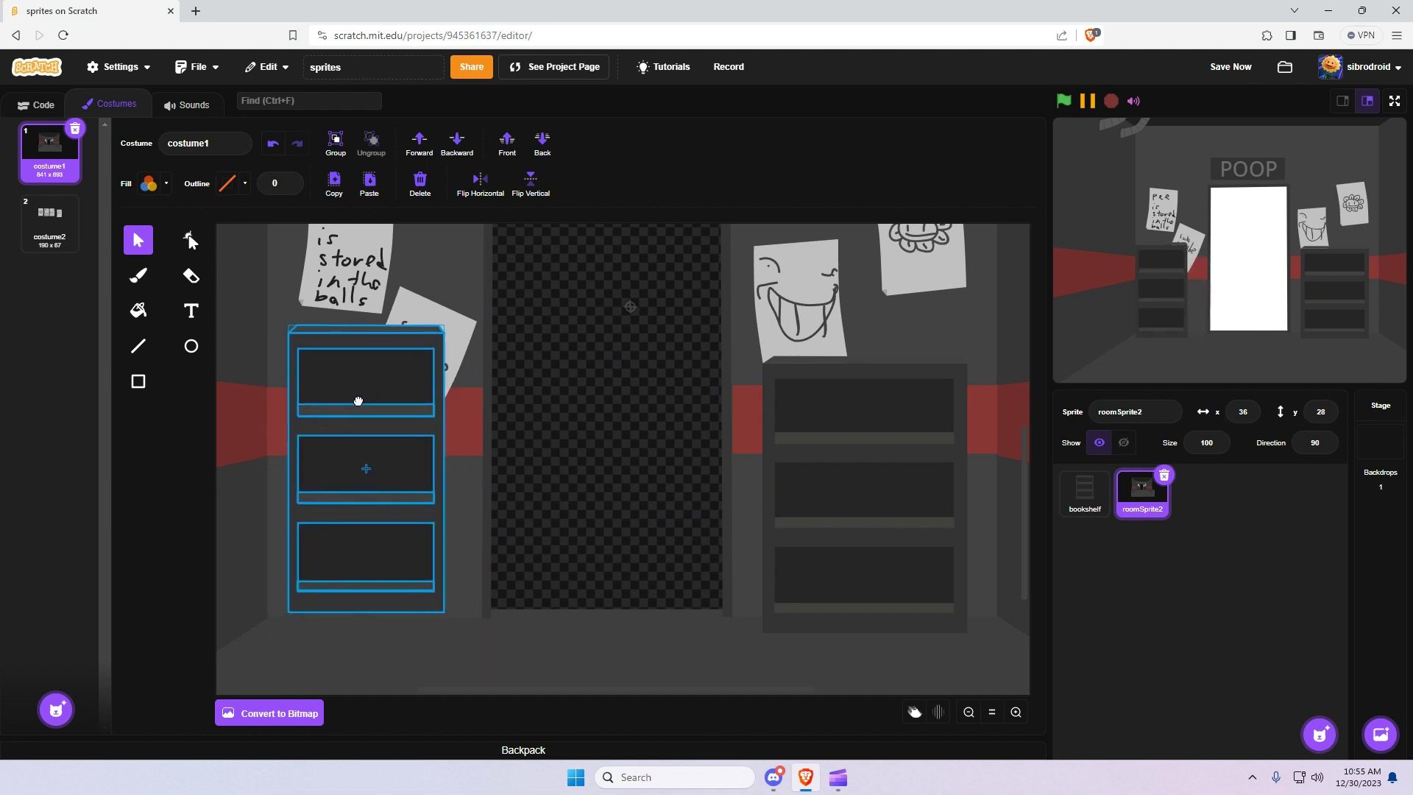
left_click_drag(344, 432, 359, 420)
left_click(778, 537)
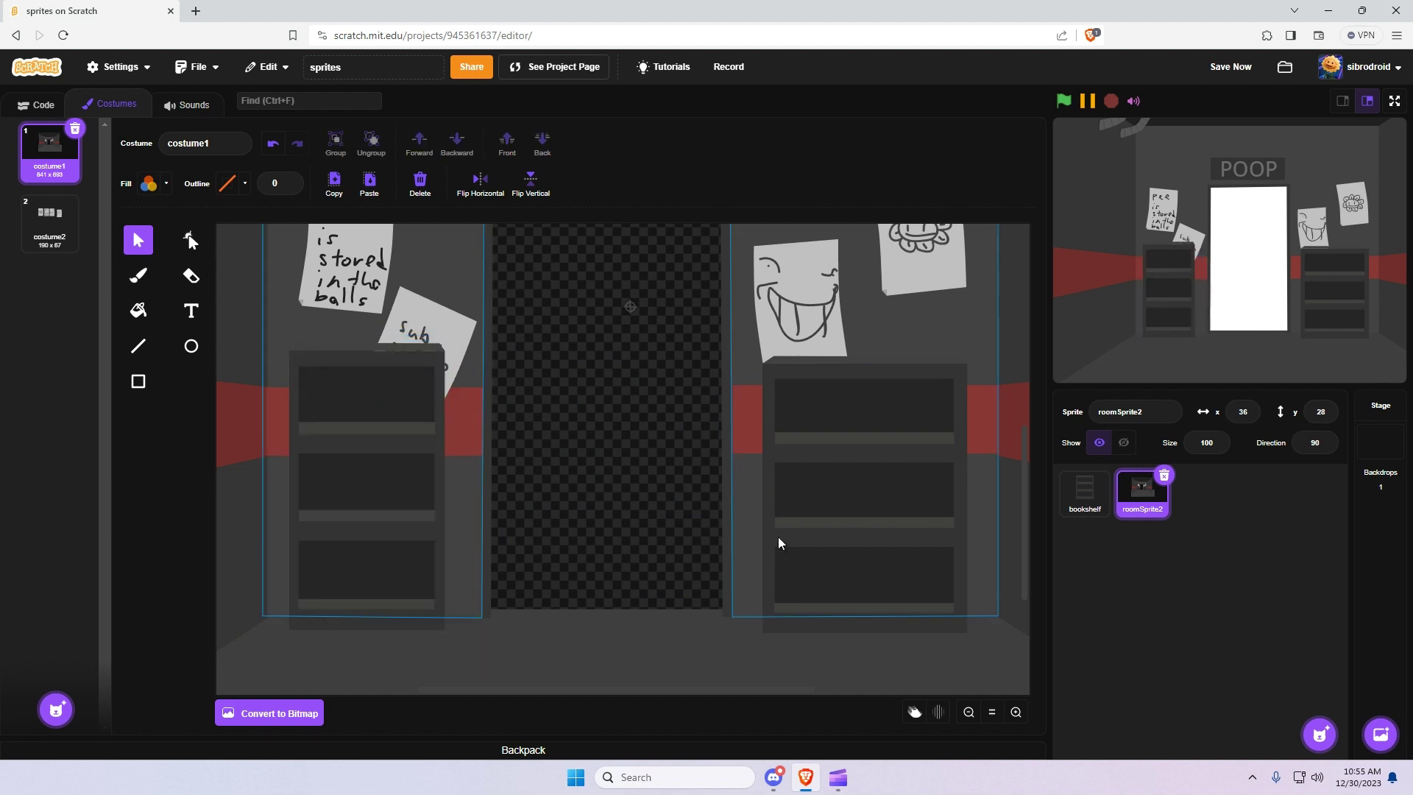
left_click(416, 343)
left_click(599, 425)
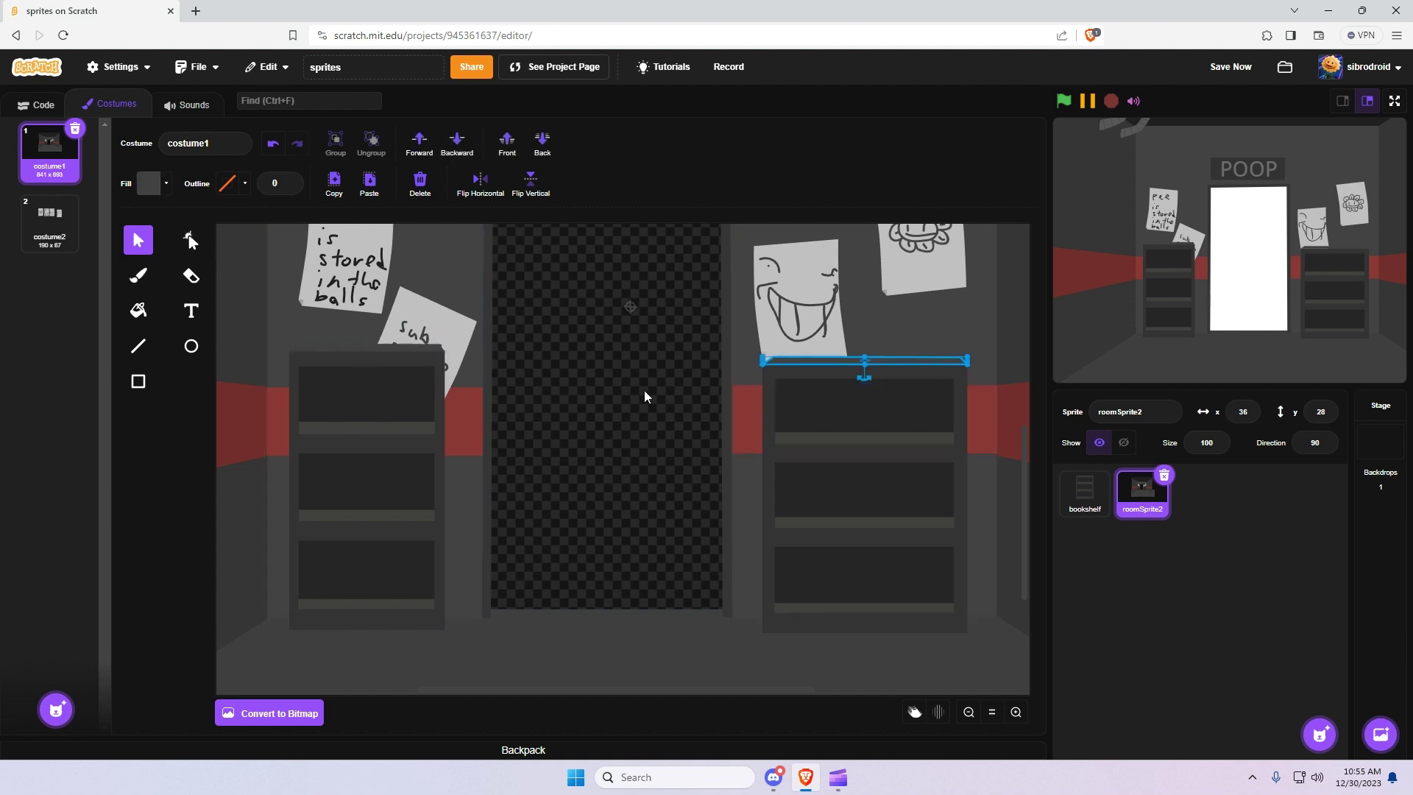
left_click(966, 713)
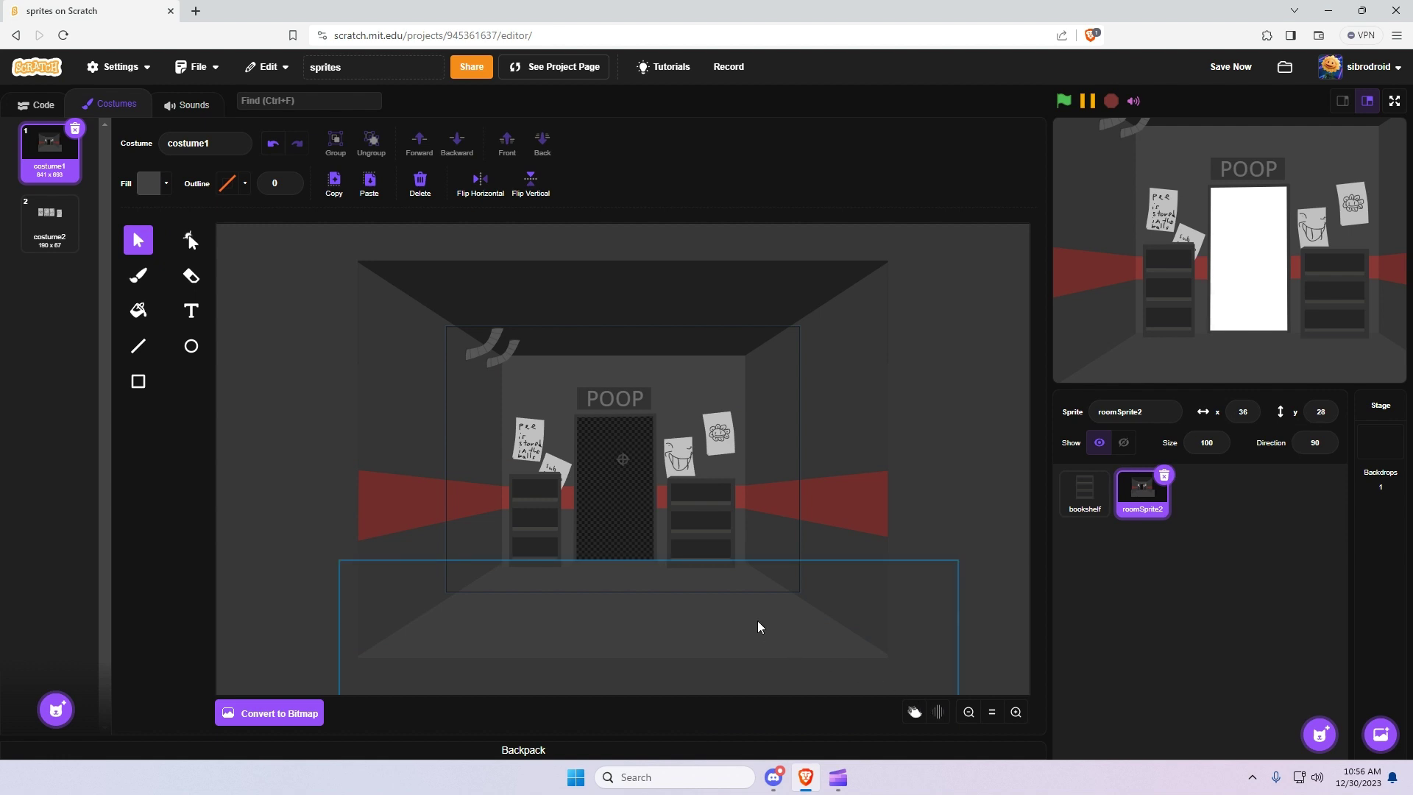
Draw a grey oval on the ceiling and nudge it into position
left_click(1016, 712)
scroll(450, 495, "up", 5)
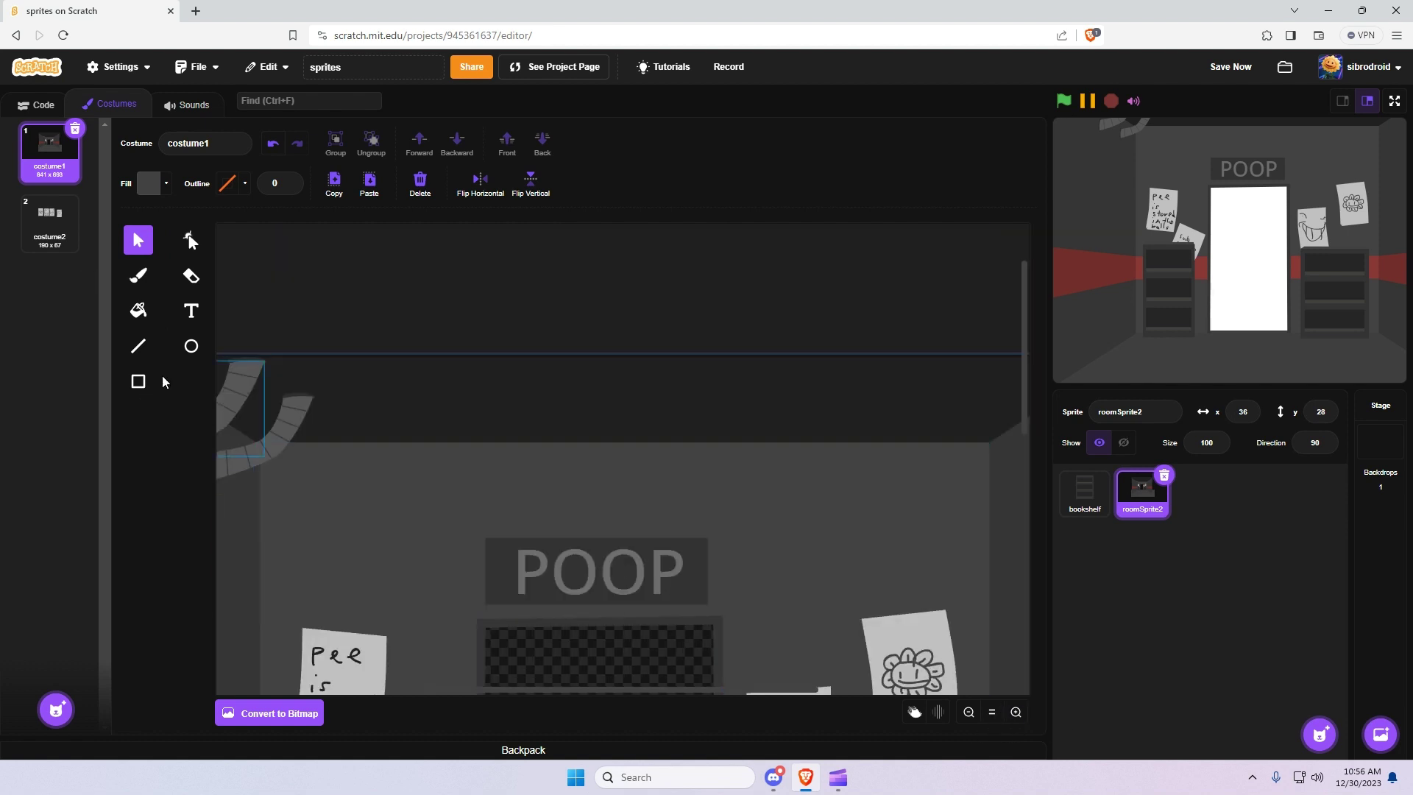
left_click(191, 346)
left_click(148, 183)
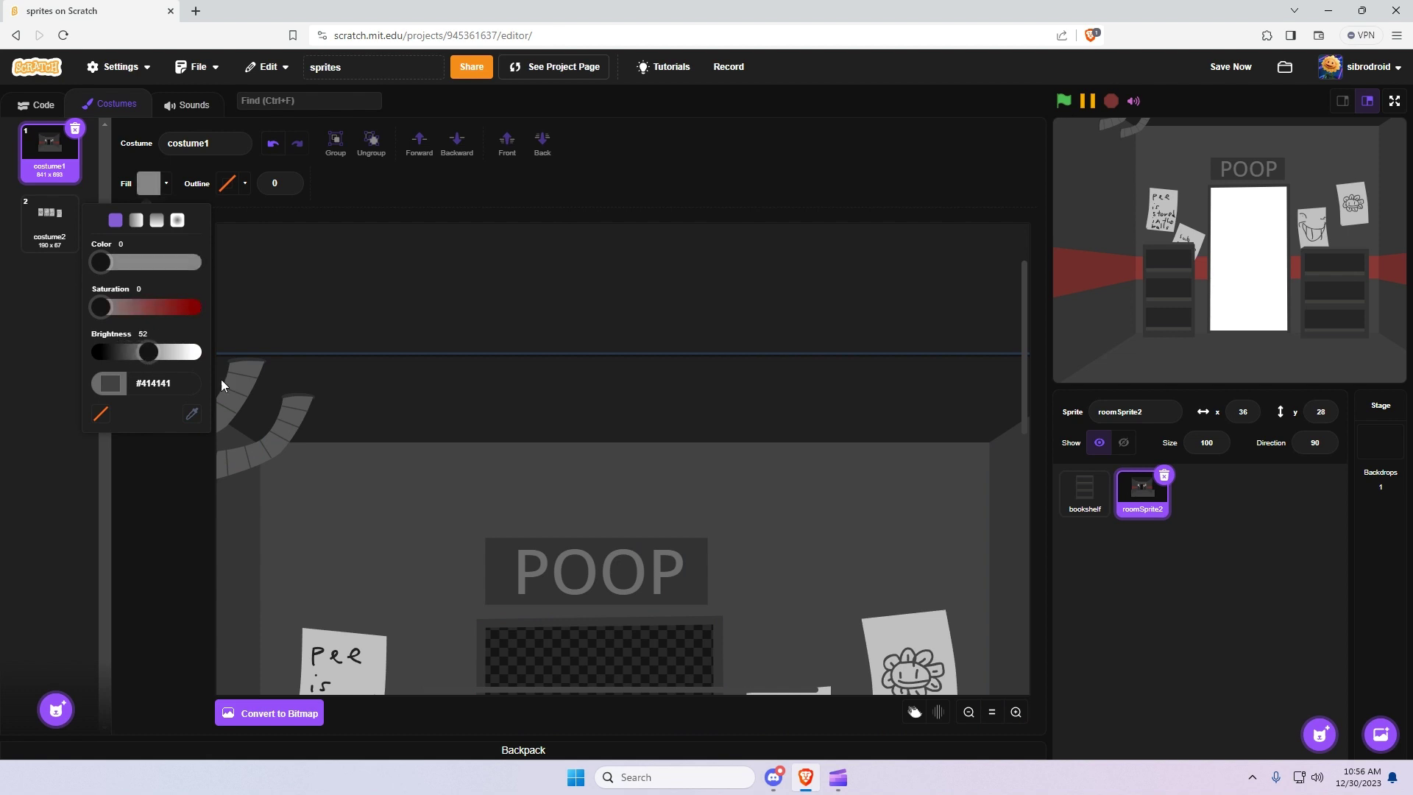
mouse_move(506, 367)
left_mouse_down()
mouse_move(653, 418)
mouse_move(599, 411)
left_mouse_up()
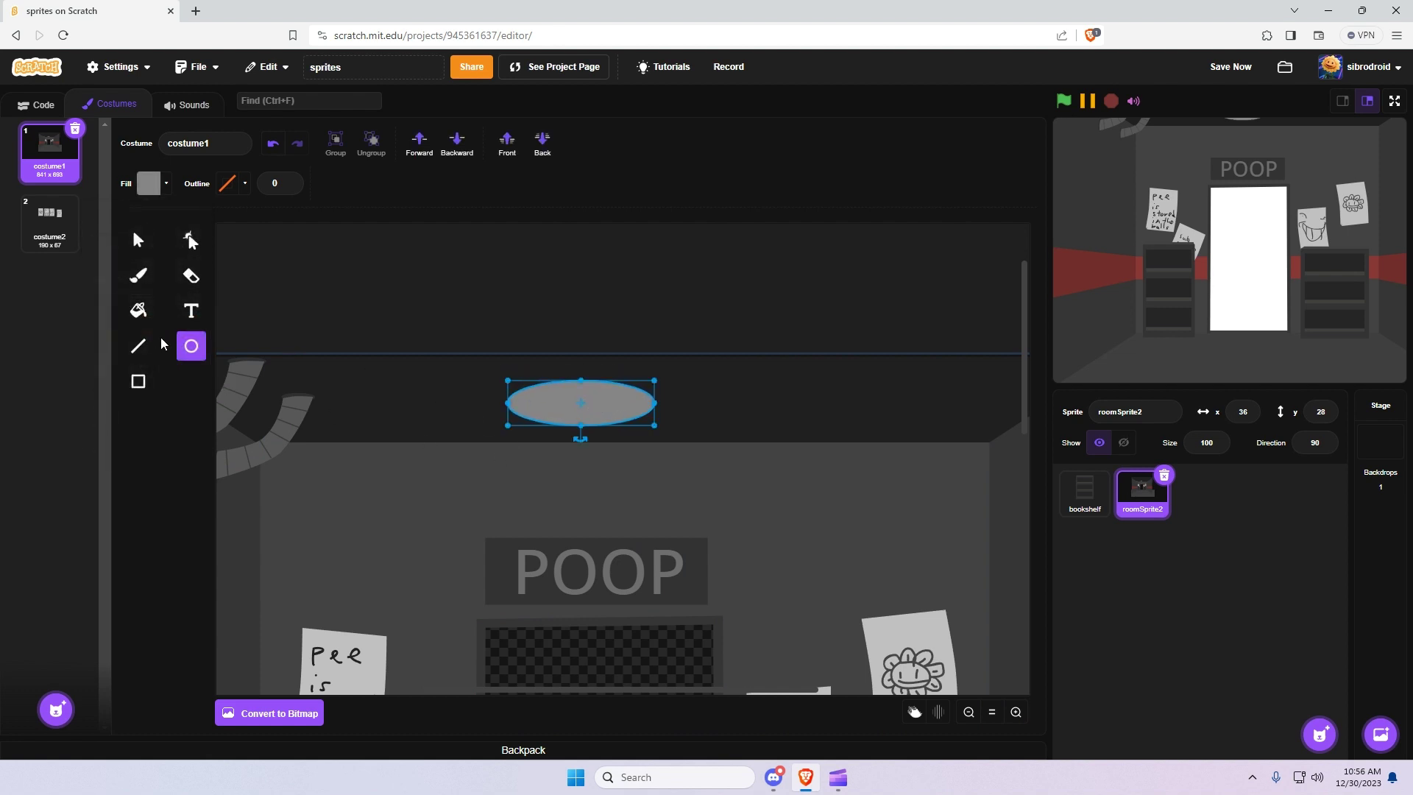
left_click(394, 330)
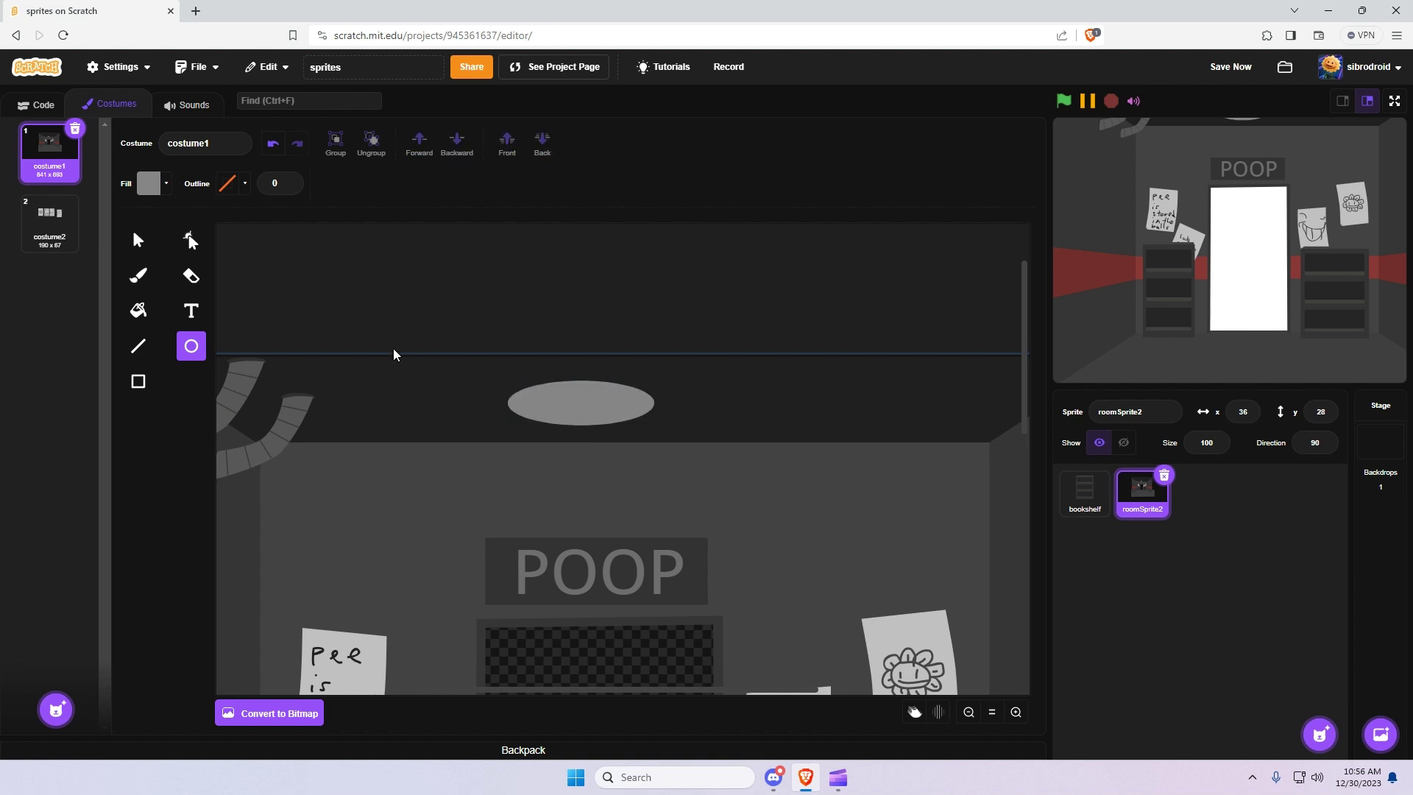
left_click(136, 240)
left_click_drag(565, 404, 574, 395)
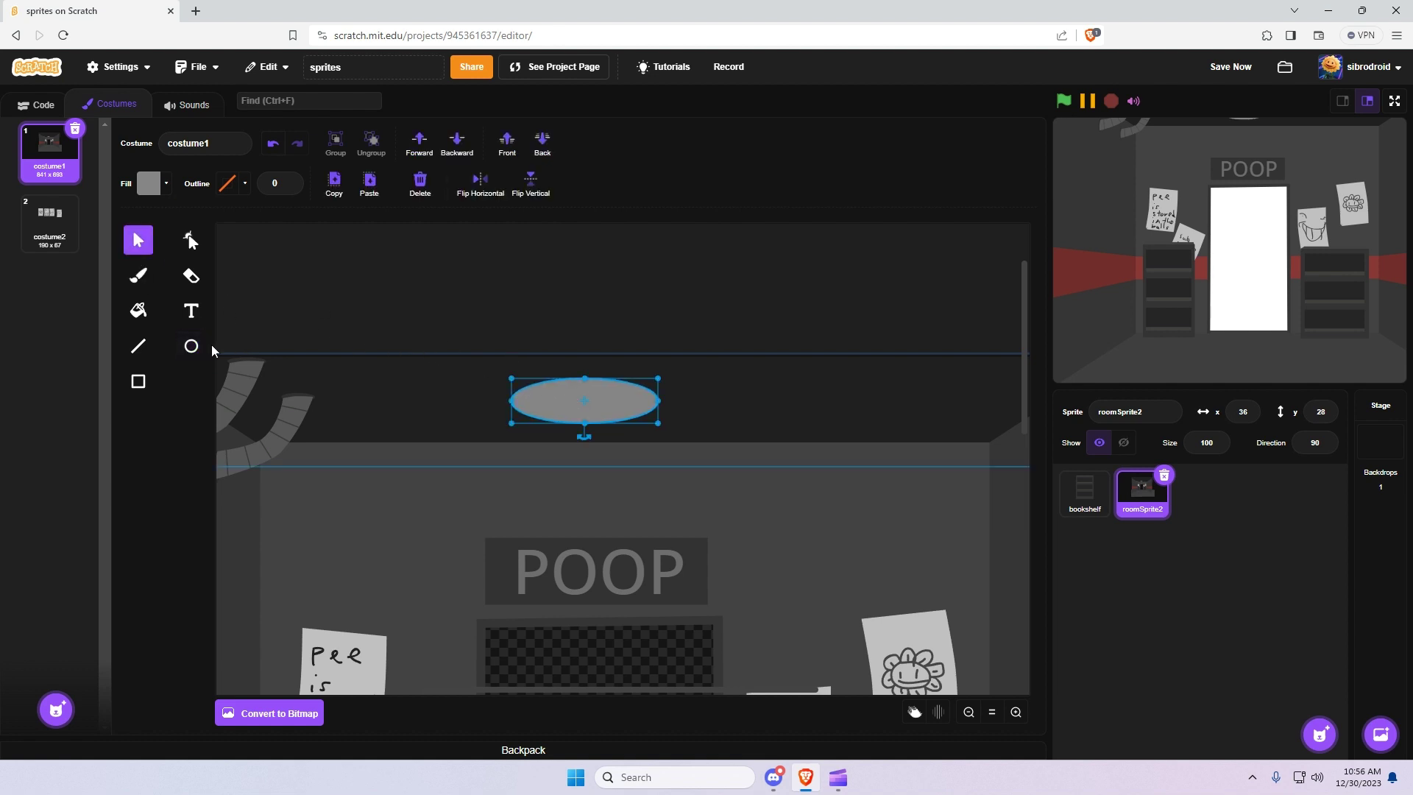
Draw a smaller white oval inside the grey lamp oval
left_click(393, 329)
left_click(149, 183)
left_click_drag(134, 353, 198, 353)
left_click(524, 405)
mouse_move(523, 405)
left_mouse_down()
mouse_move(653, 438)
mouse_move(610, 409)
left_mouse_up()
left_click(641, 498)
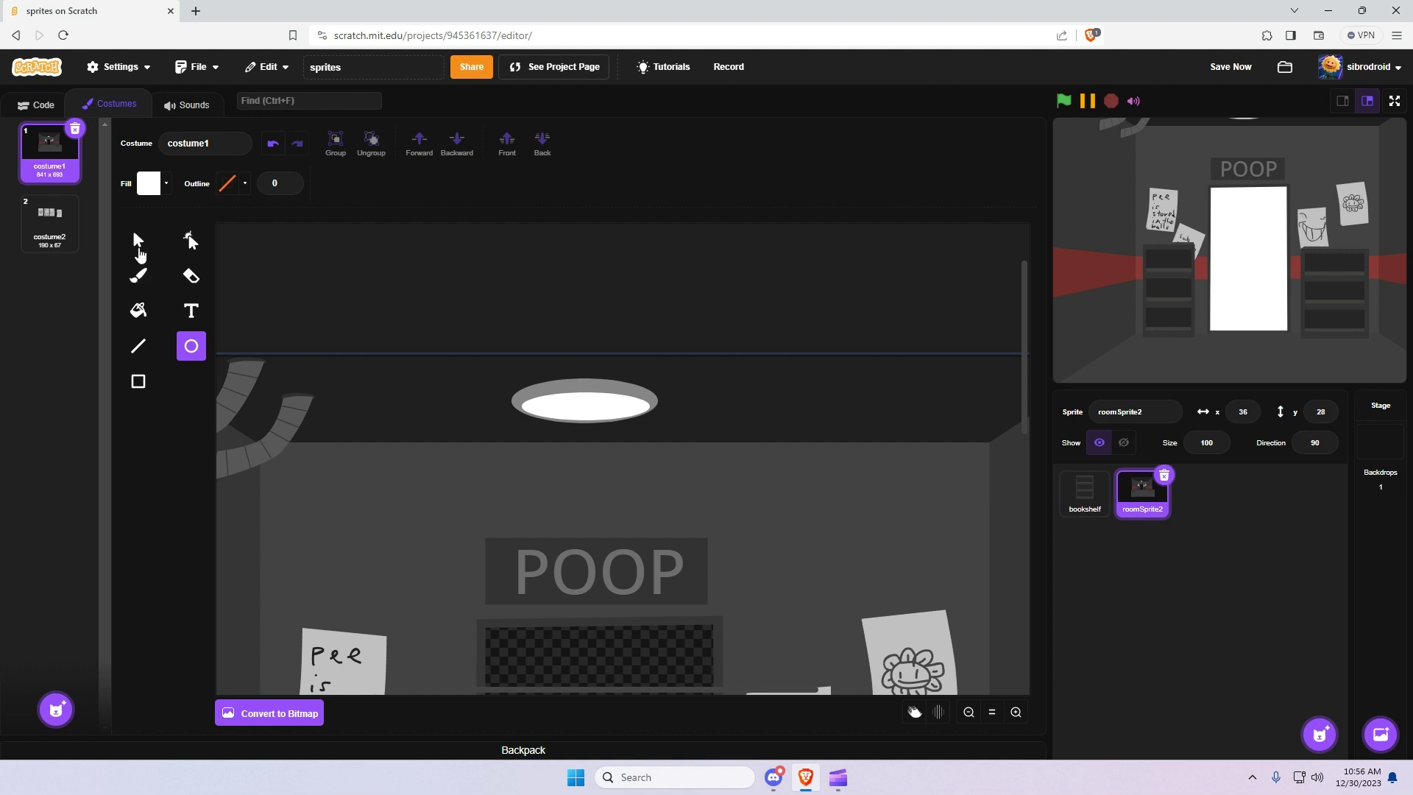
left_click(136, 240)
left_click(586, 404)
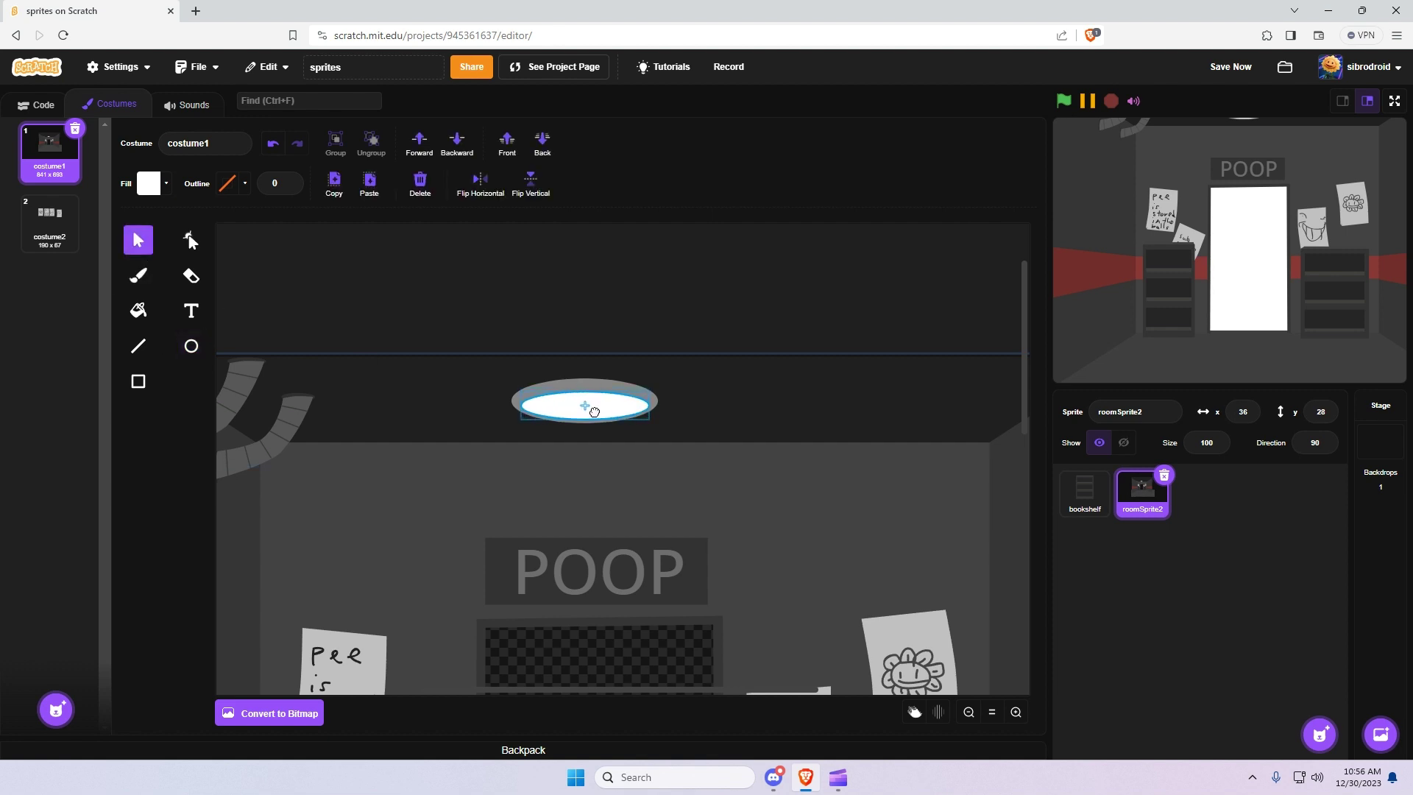
left_click(722, 456)
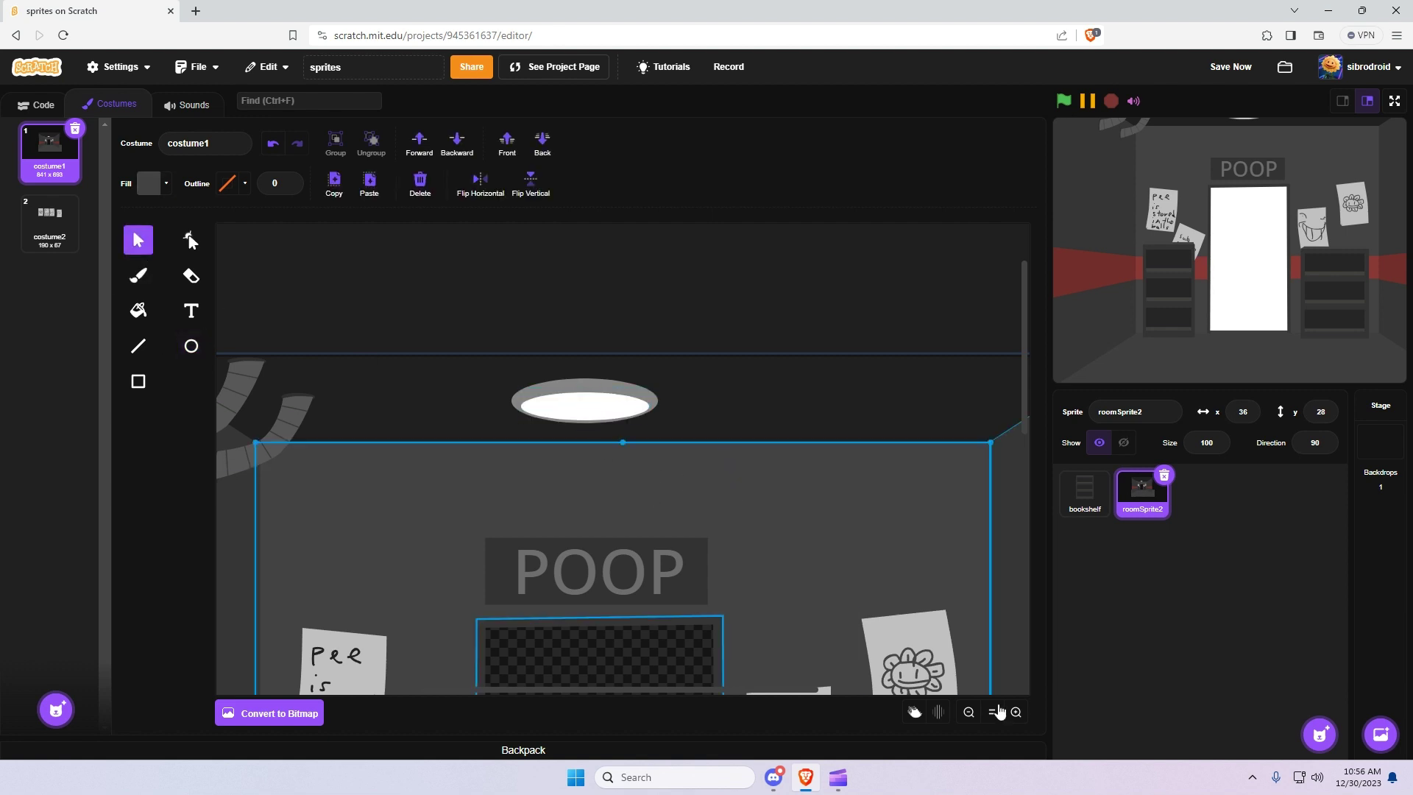
left_click(968, 711)
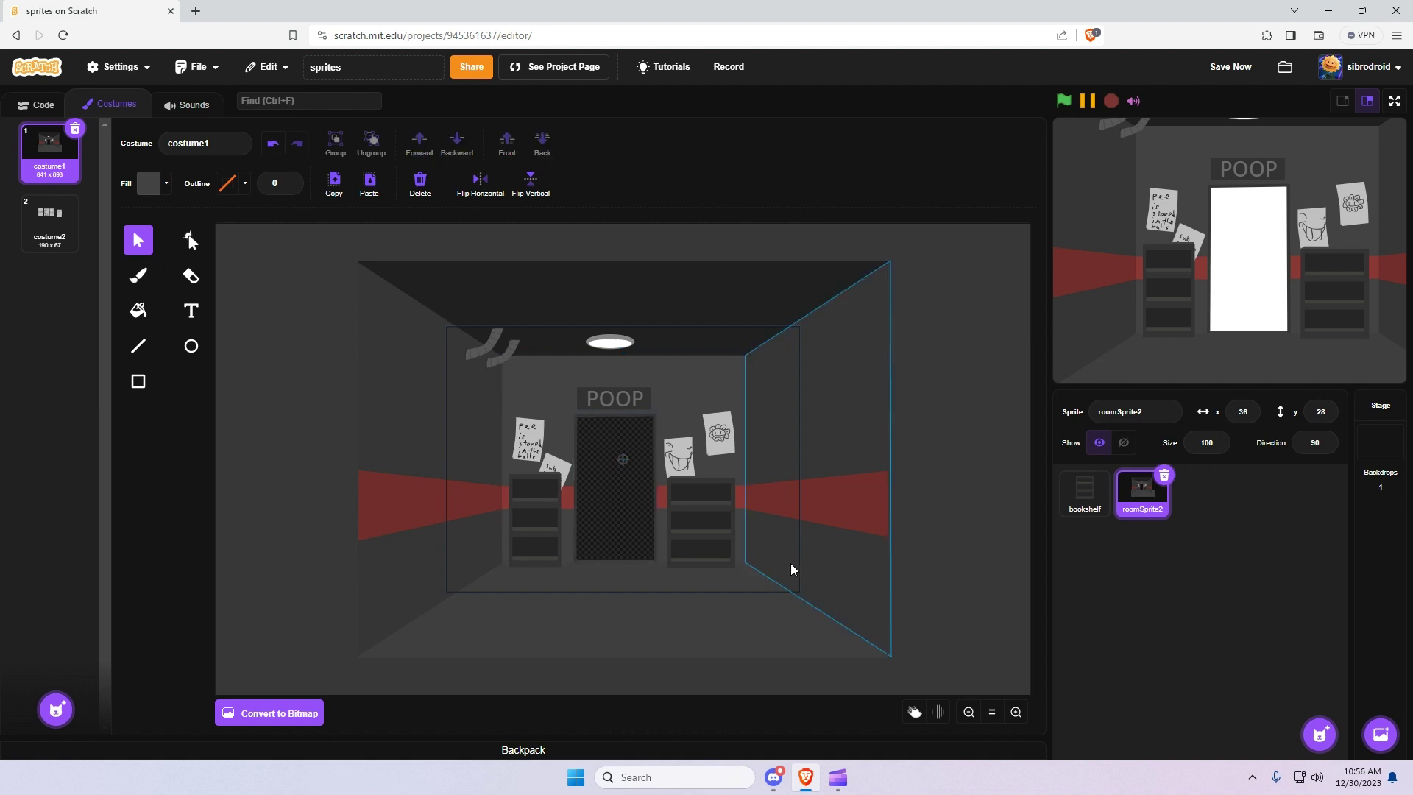
Set the rectangle fill to a top-to-bottom white-to-transparent gradient
left_click(138, 382)
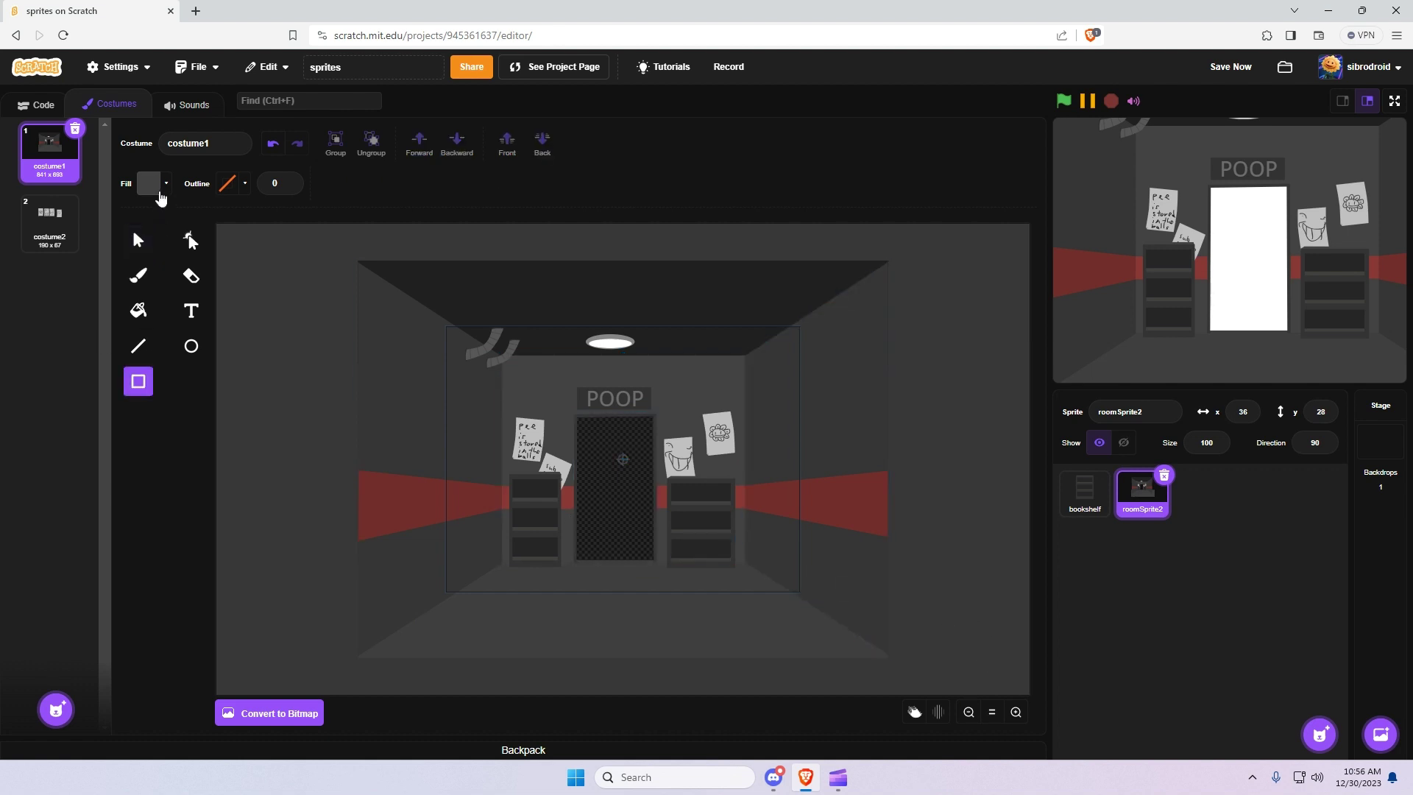
left_click(149, 183)
left_click(136, 220)
left_click(144, 261)
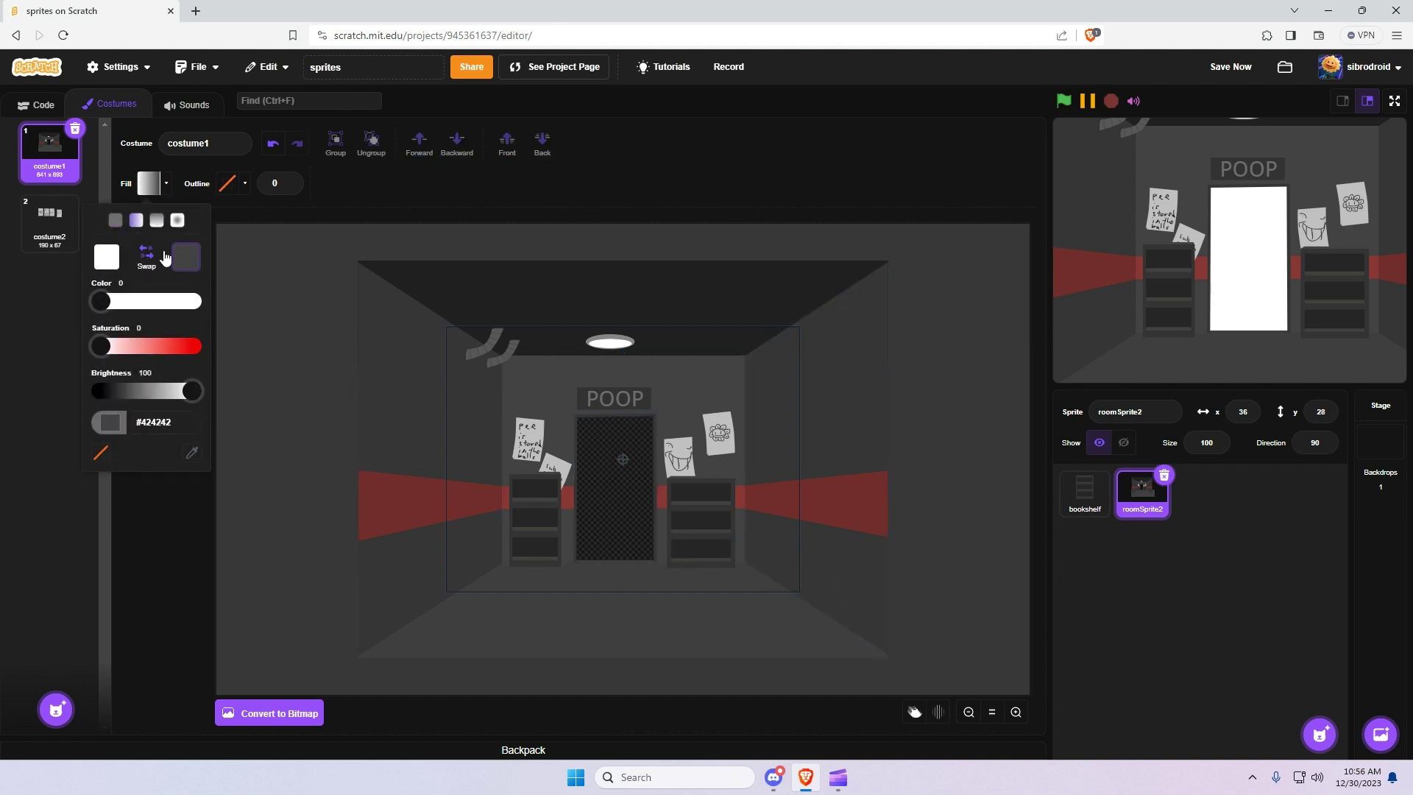
left_click(156, 220)
left_click(146, 262)
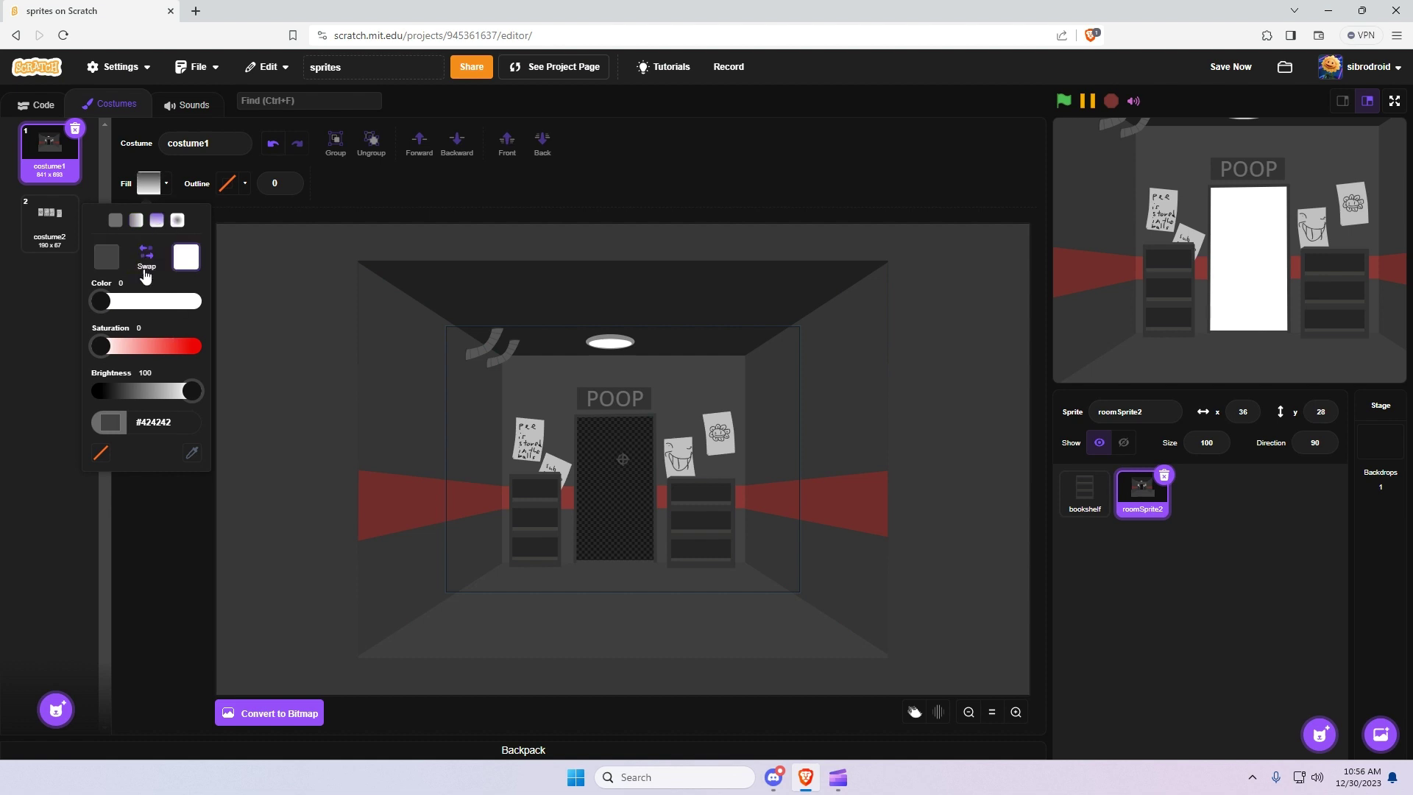
left_click(147, 262)
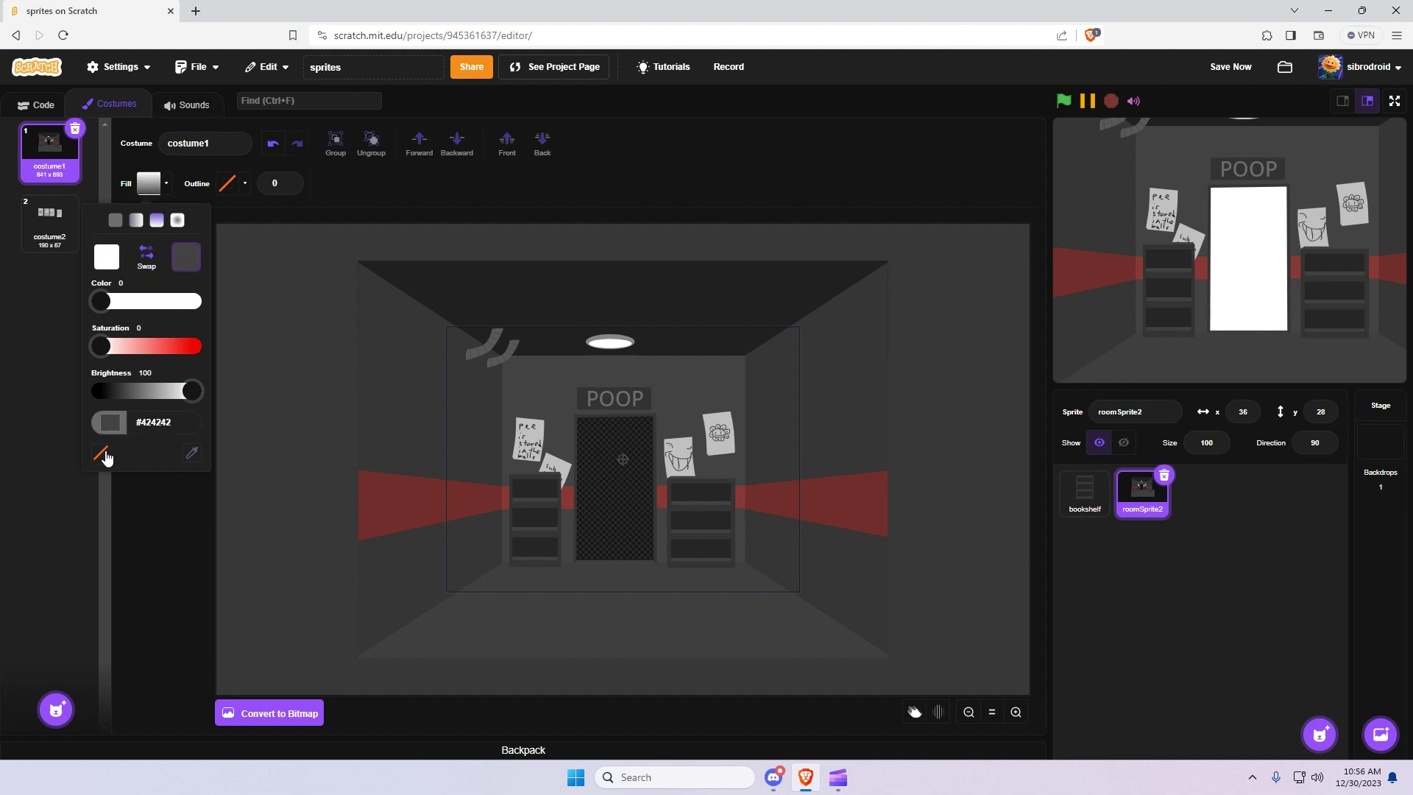
left_click(100, 454)
left_click(106, 258)
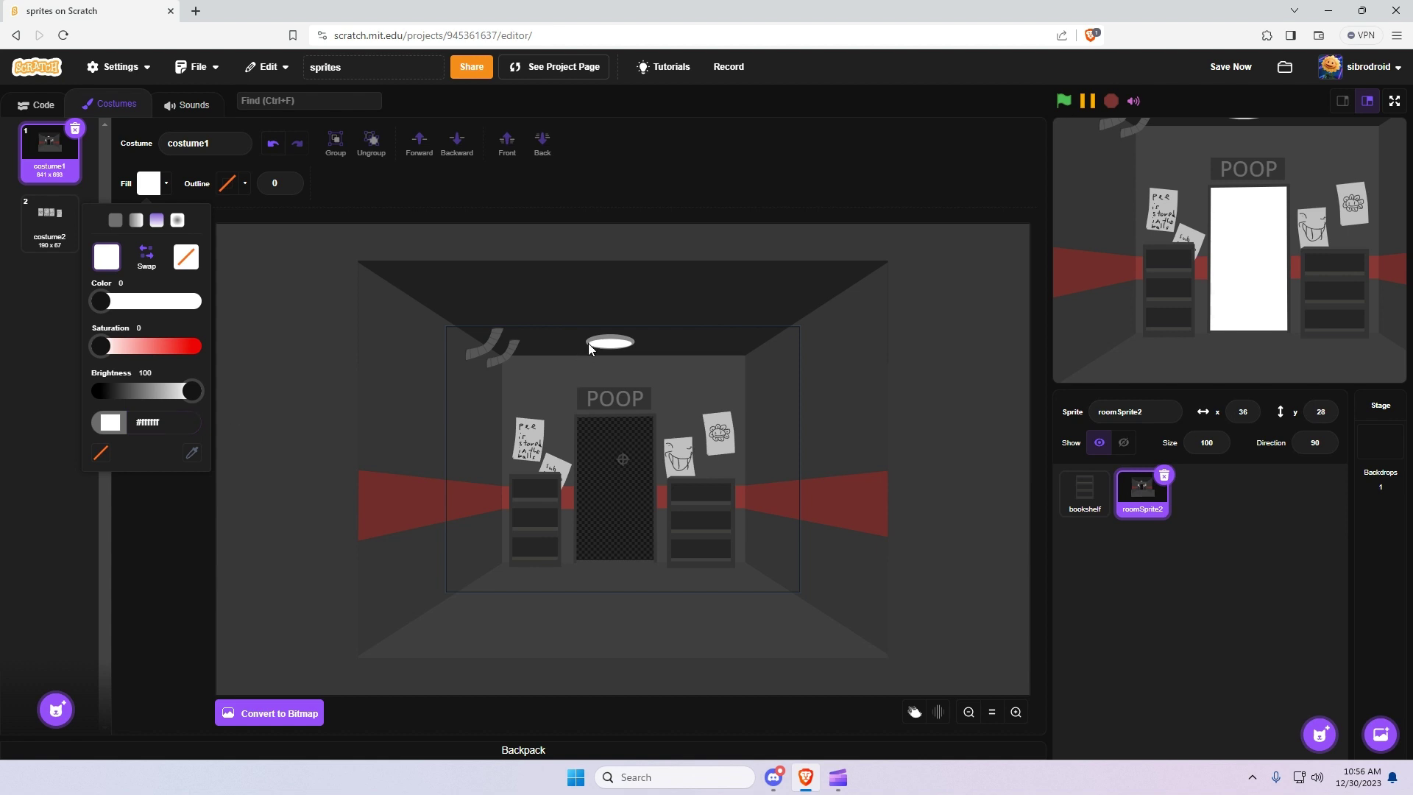
Draw the beam below the lamp, widen its bottom into a trapezoid, and lower its opacity
left_click_drag(589, 344, 633, 495)
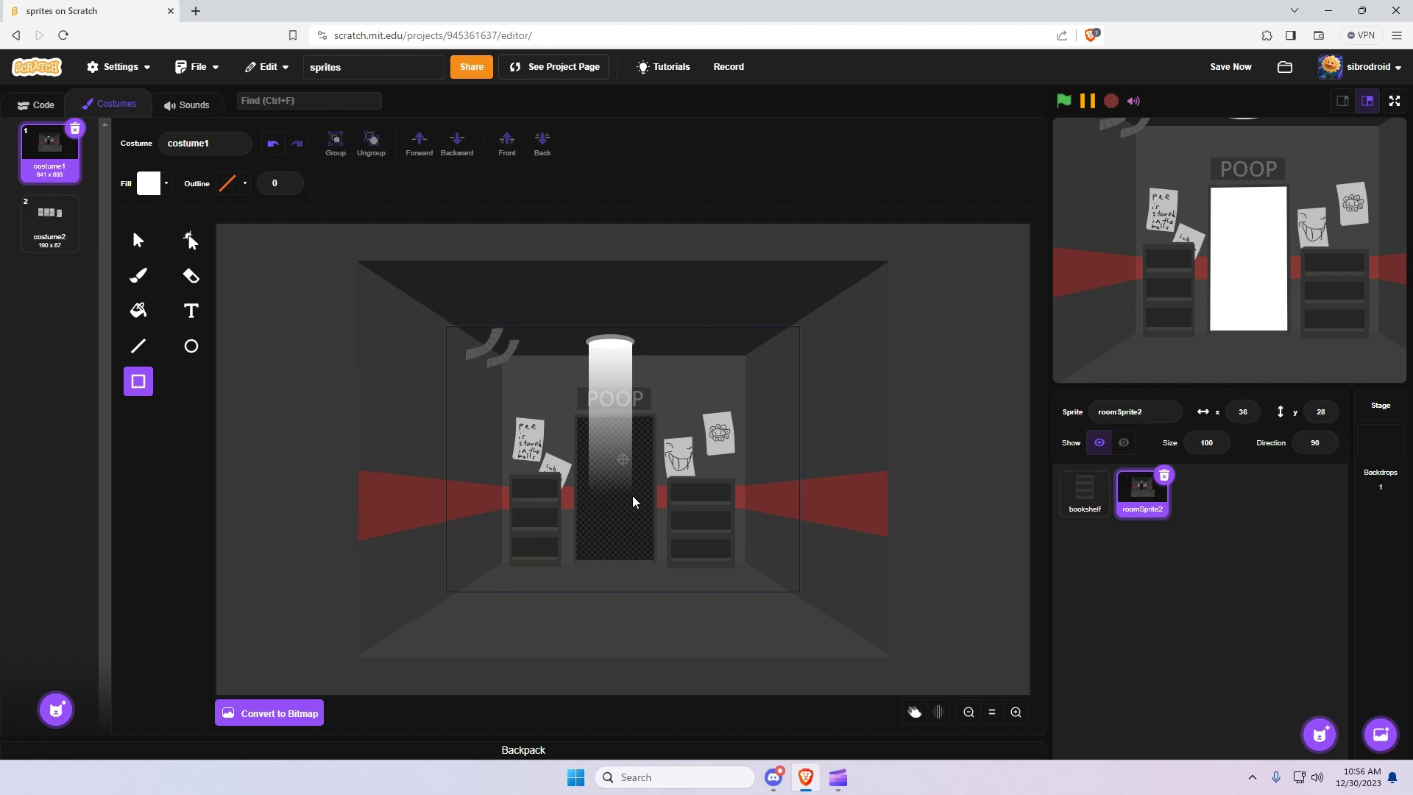
double_click(598, 489)
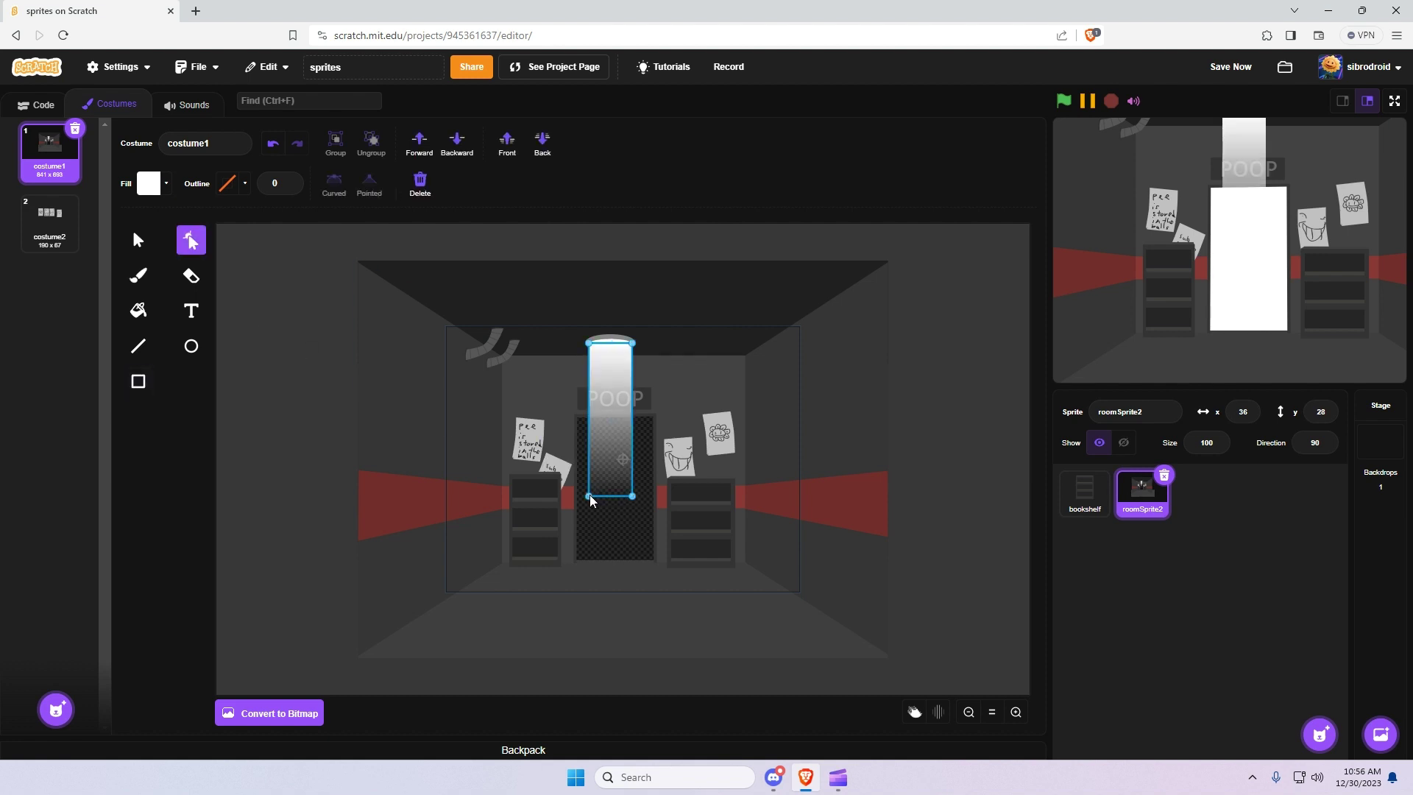
left_click_drag(590, 499, 547, 519)
left_click_drag(631, 500, 671, 522)
left_click(154, 184)
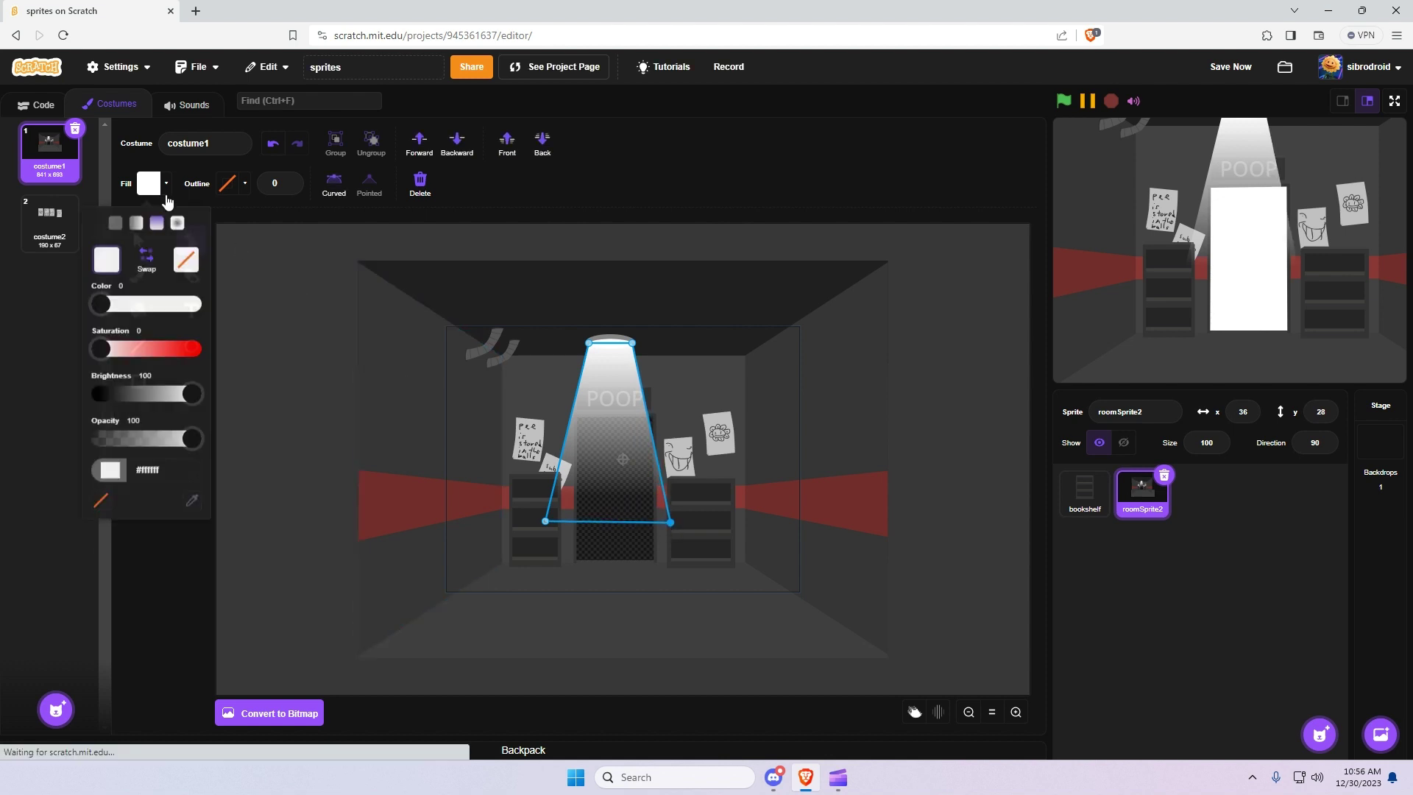
left_click_drag(192, 439, 142, 439)
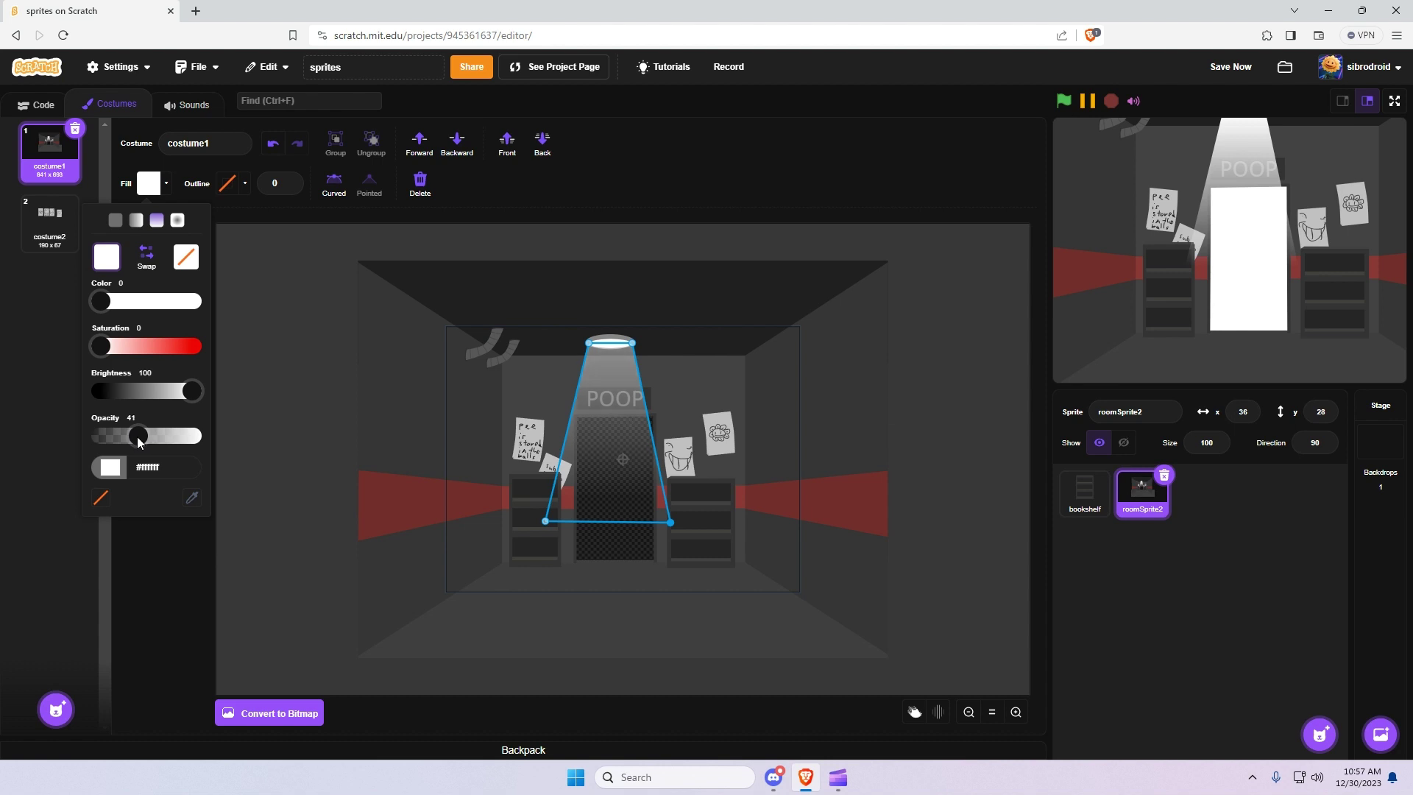
left_click(132, 228)
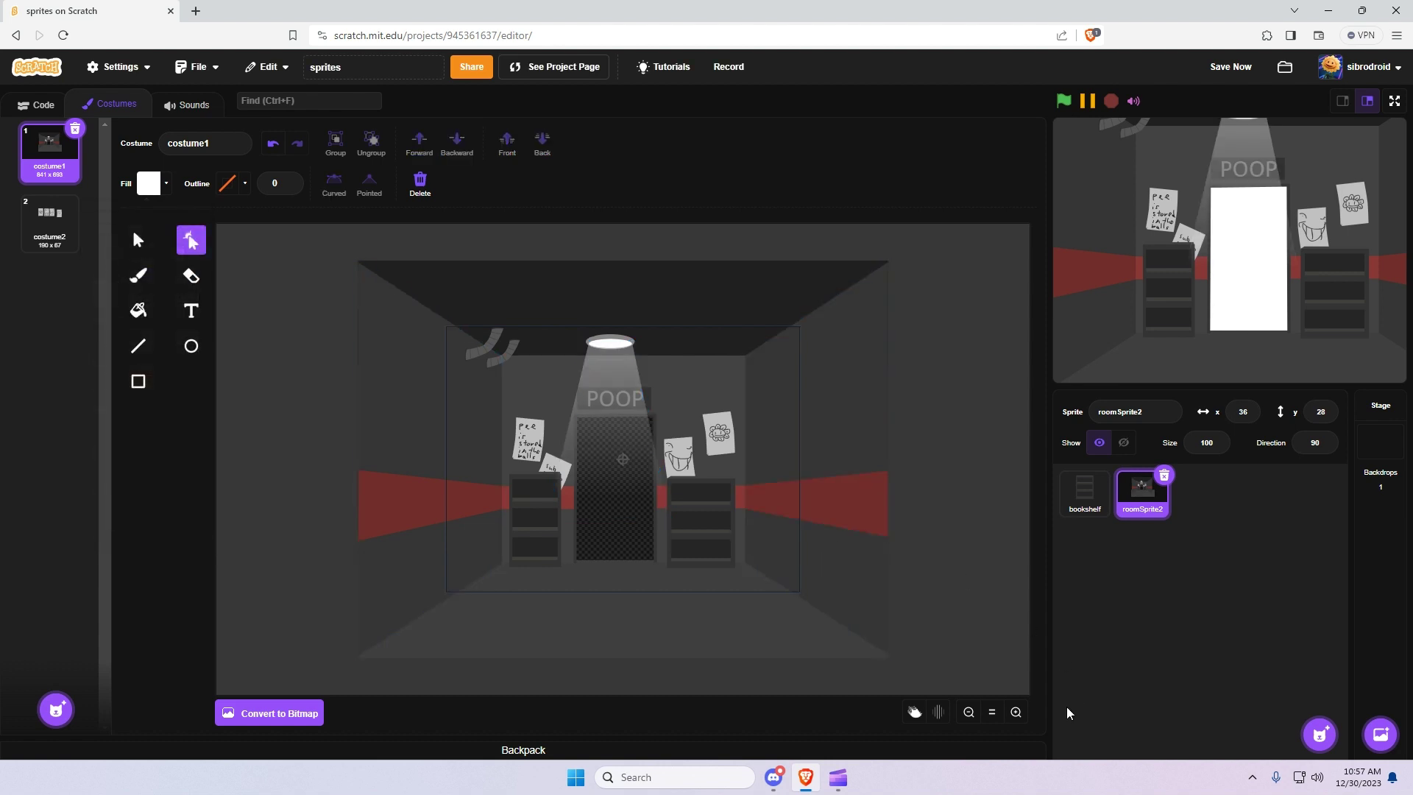
left_click(1015, 712)
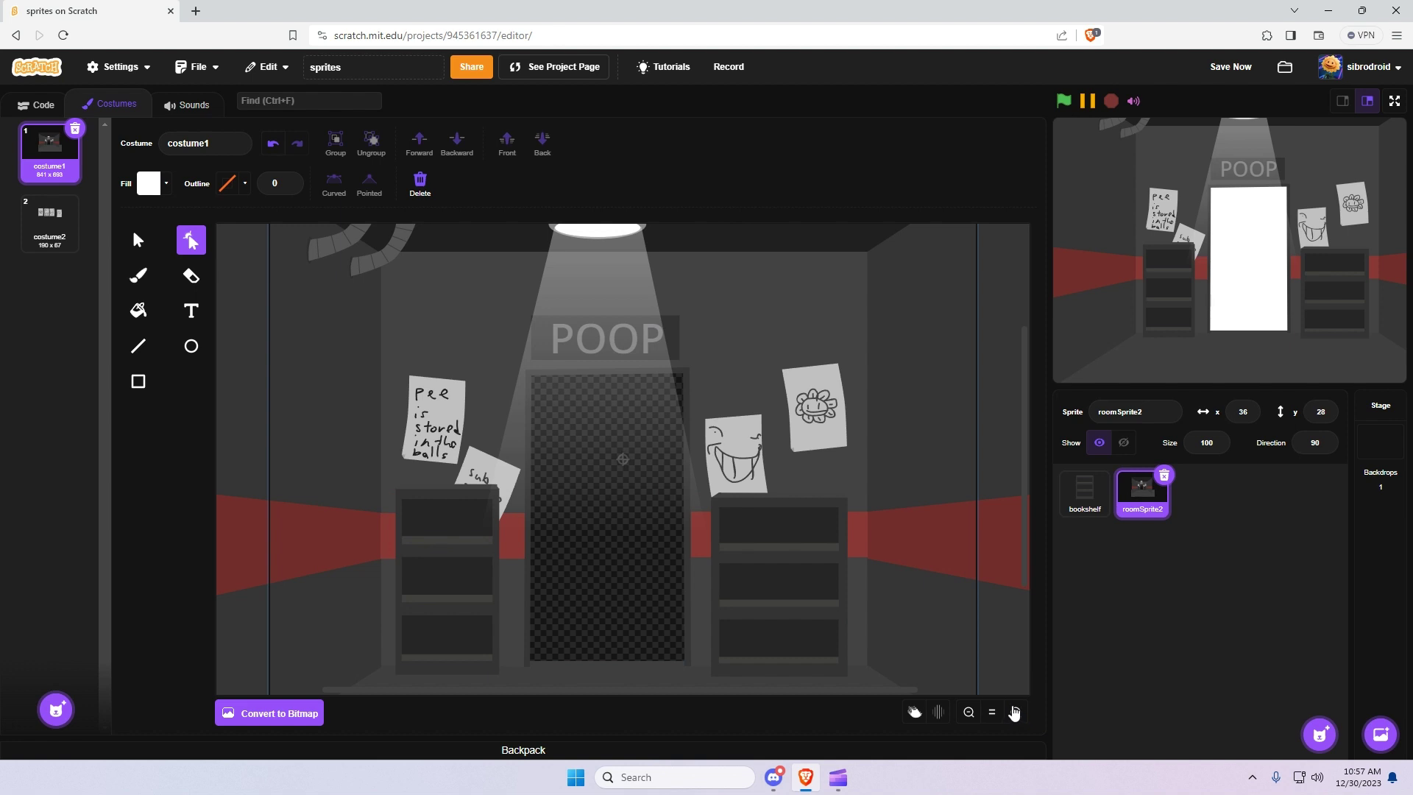
left_click(968, 713)
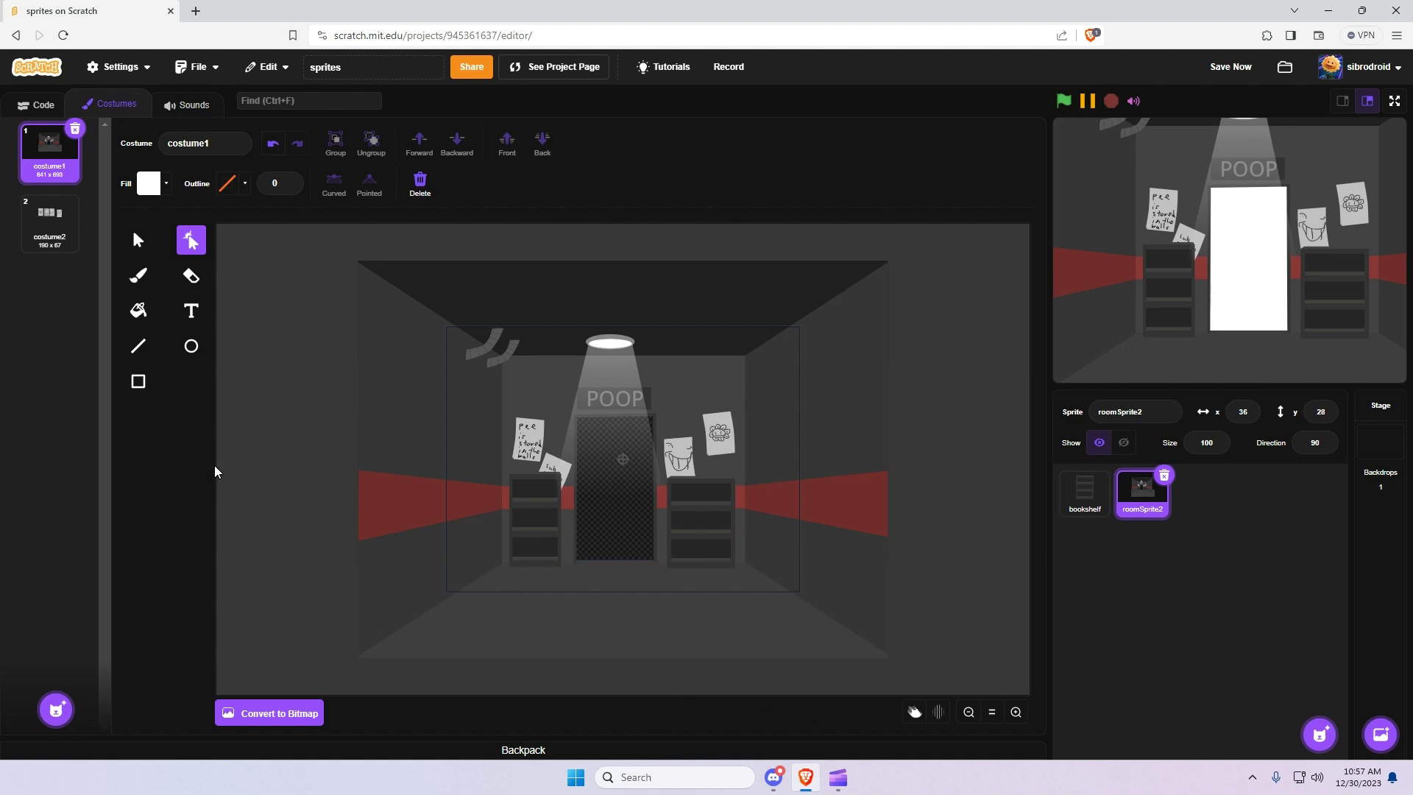
Add a blank costume and draw a small mid-grey filled circle
mouse_move(56, 708)
left_click(56, 655)
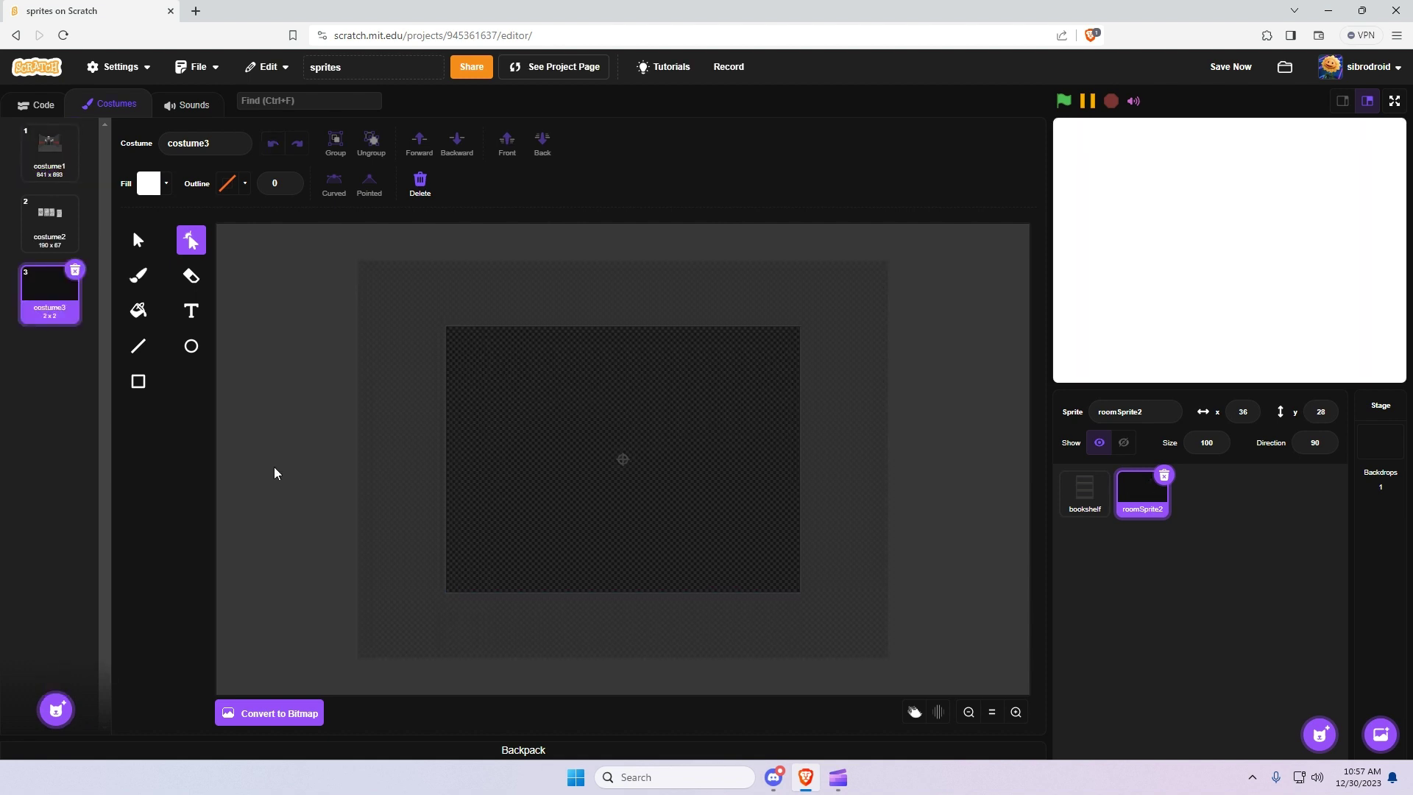
left_click(187, 350)
left_click(151, 184)
left_click_drag(192, 393, 124, 394)
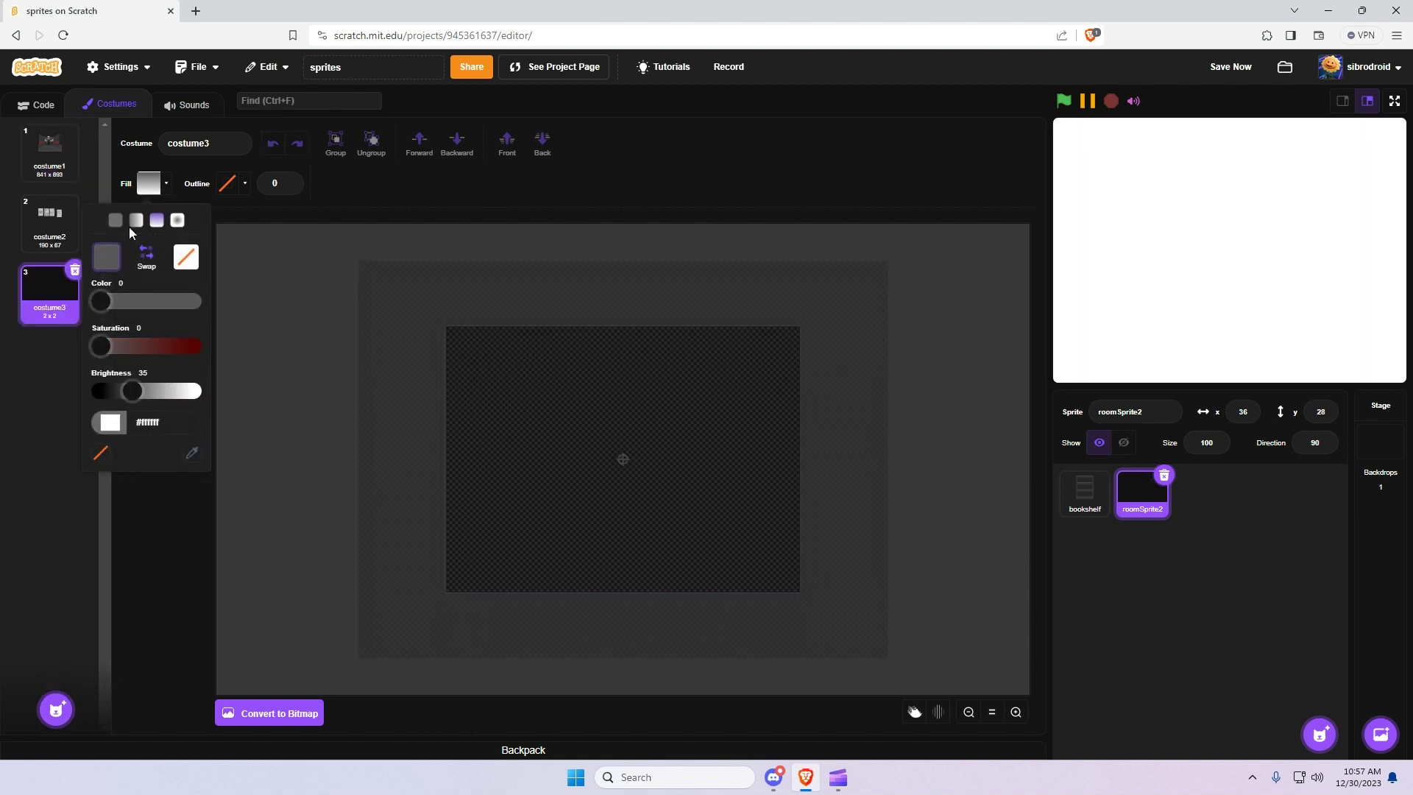
left_click(586, 499)
left_click_drag(576, 486, 604, 525)
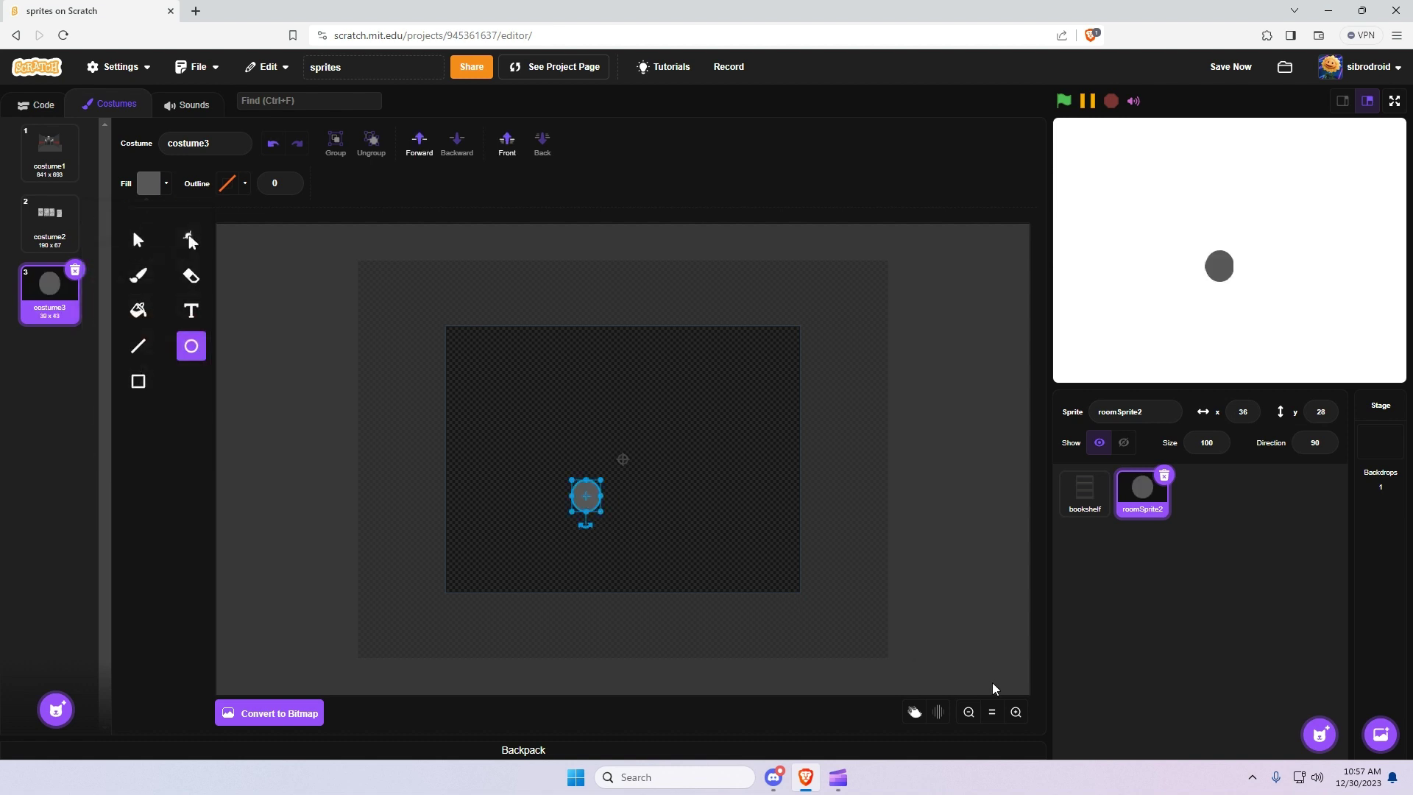
Reshape the grey circle into an irregular wobbly blob by dragging its points
left_click(1015, 712)
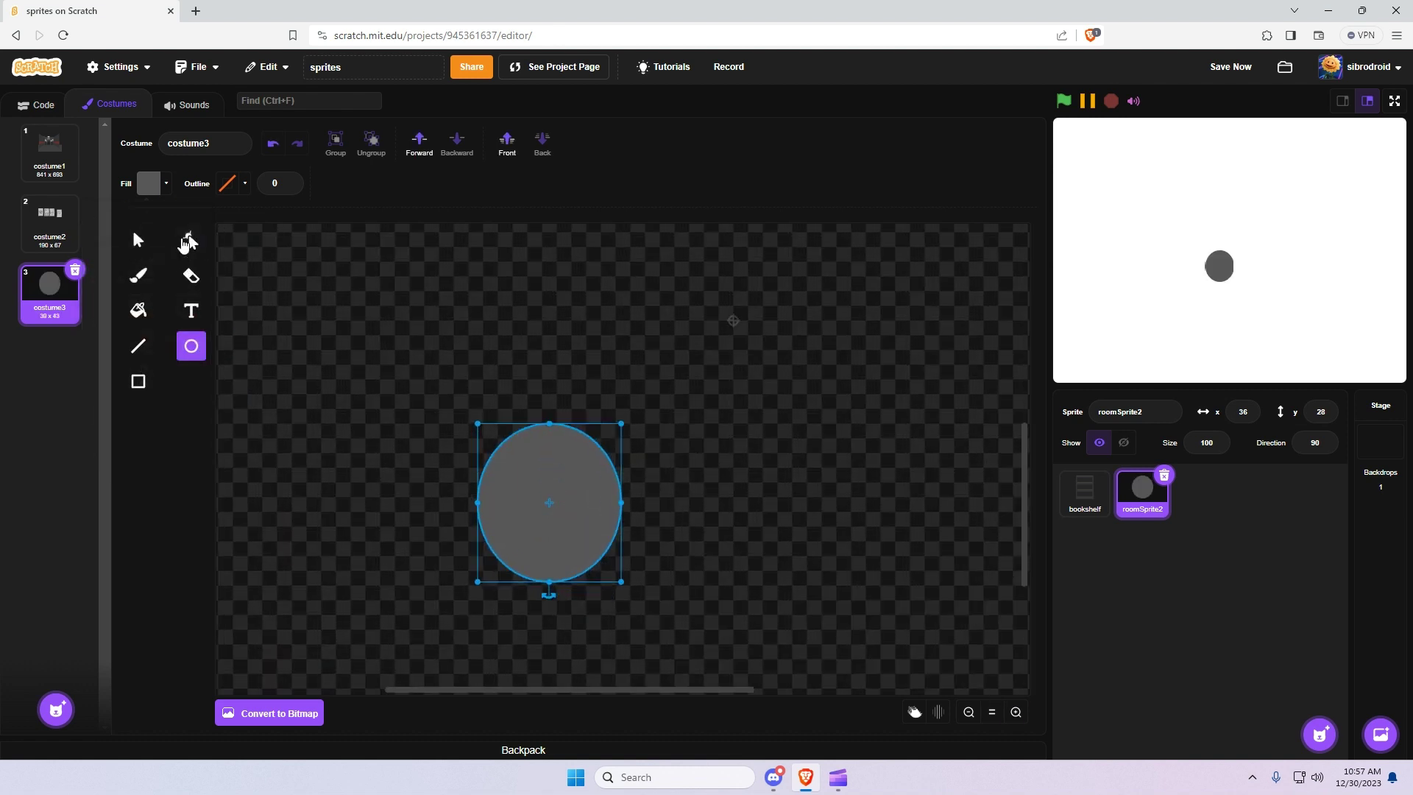
left_click(191, 242)
left_click_drag(622, 428, 577, 499)
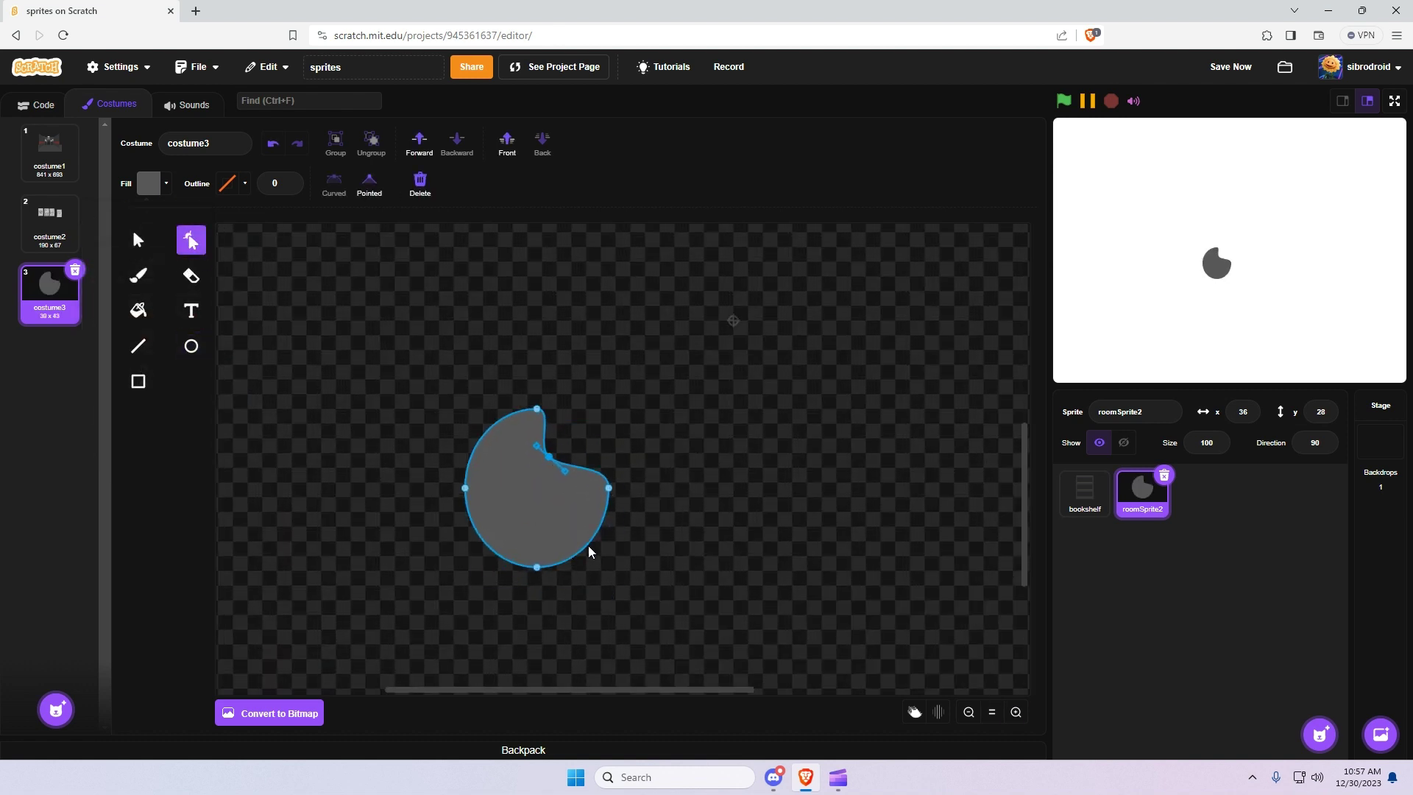
left_click_drag(605, 553, 568, 528)
mouse_move(572, 479)
left_mouse_down()
mouse_move(551, 428)
mouse_move(475, 463)
mouse_move(477, 538)
mouse_move(550, 546)
left_mouse_up()
left_click(483, 442)
Lower the grey blob's fill opacity so it becomes faint
left_click(137, 240)
left_click(536, 485)
left_click(147, 183)
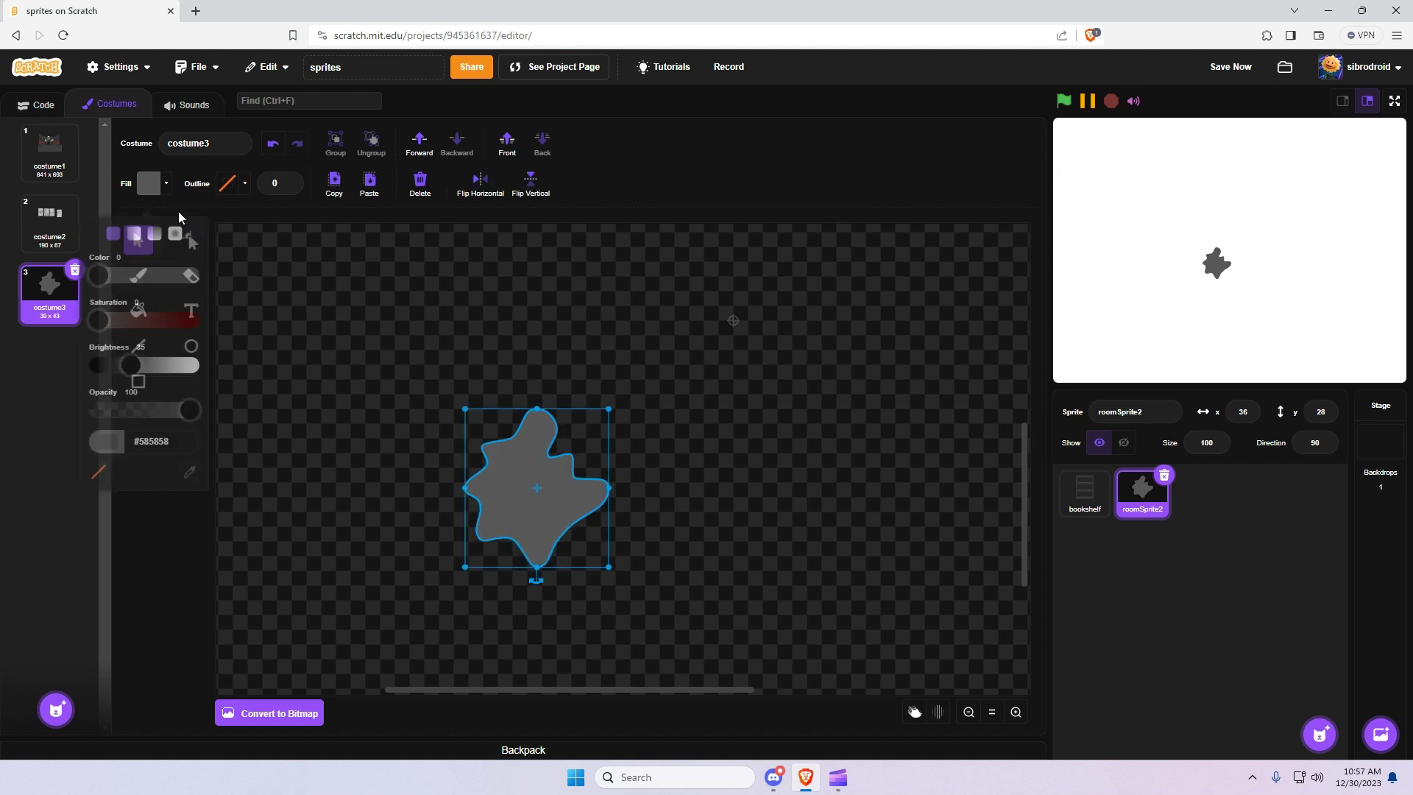
left_click_drag(189, 397, 121, 398)
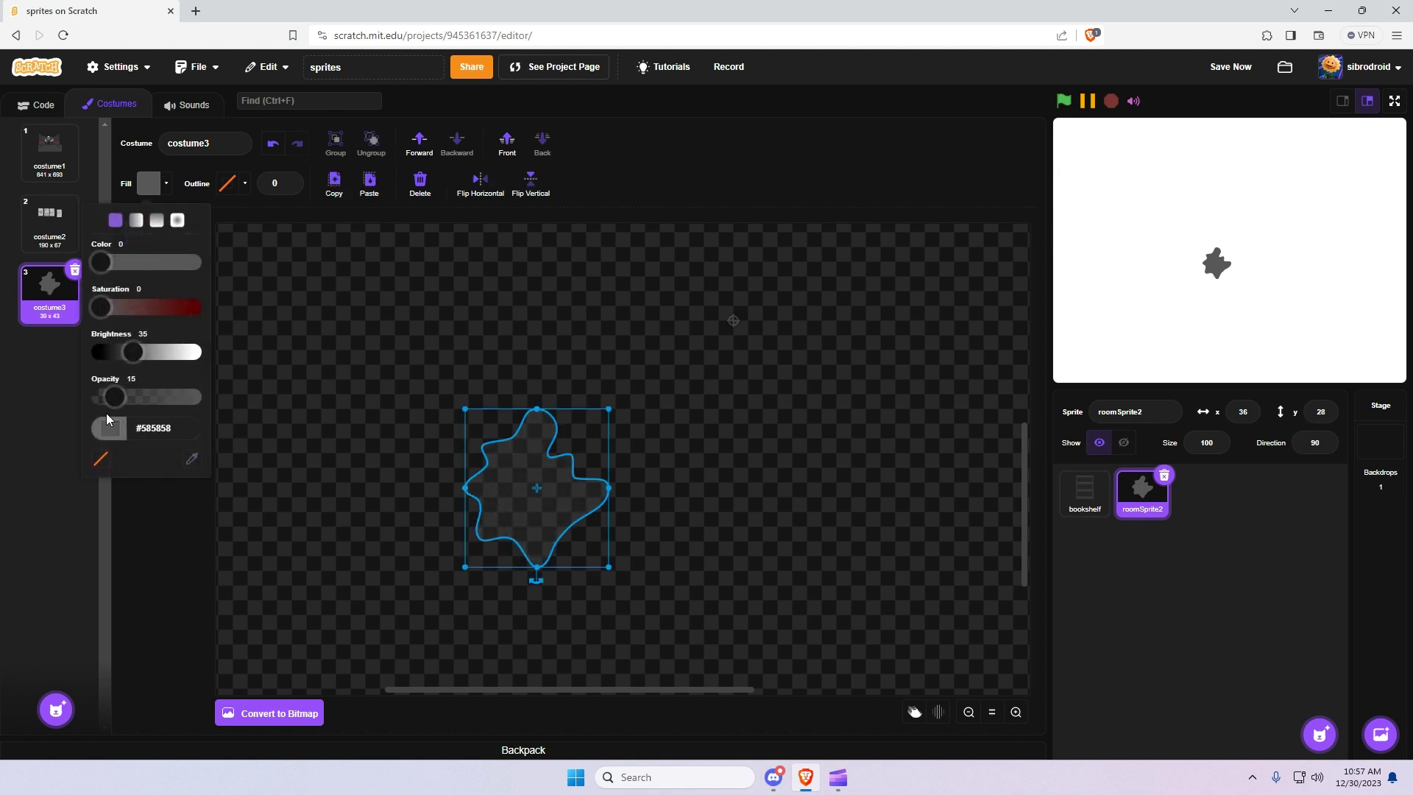
Copy and paste the faint blob several times, gathering the copies into one smudge cluster
left_click(525, 483)
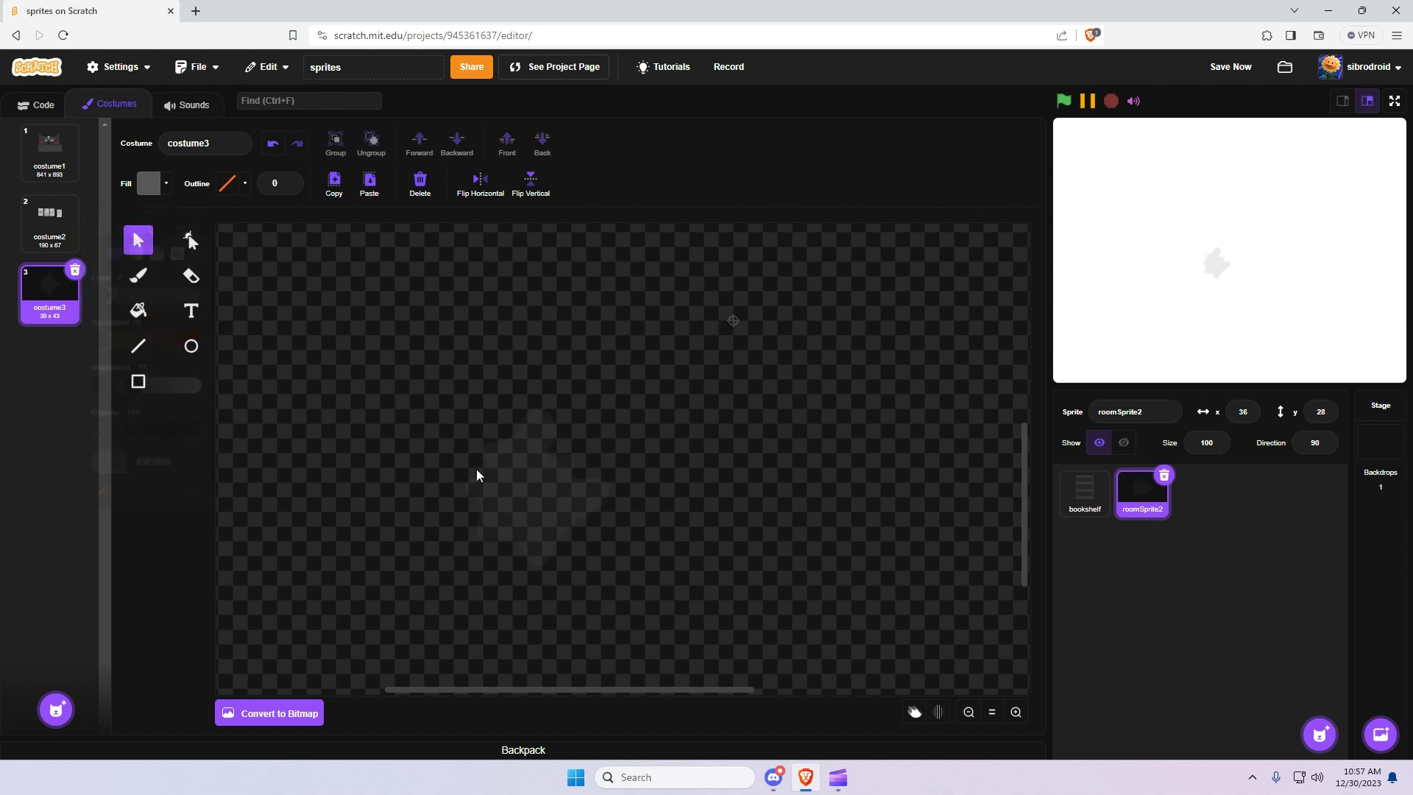
left_click(333, 184)
left_click(369, 184)
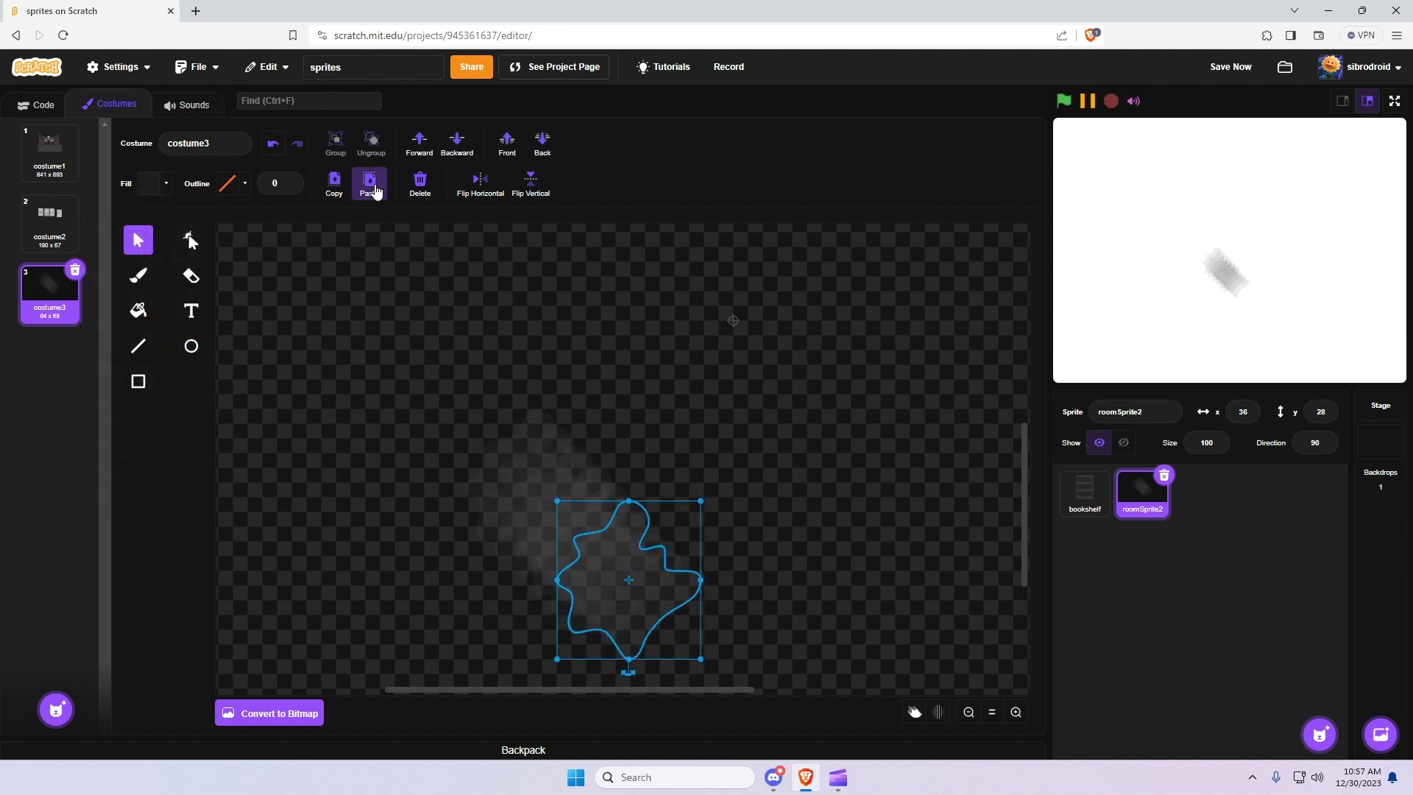
left_click(369, 183)
left_click(369, 184)
left_click_drag(750, 638, 731, 423)
left_click_drag(662, 486, 647, 442)
left_click_drag(618, 497, 576, 450)
mouse_move(662, 551)
left_mouse_down()
mouse_move(743, 465)
mouse_move(802, 557)
left_mouse_up()
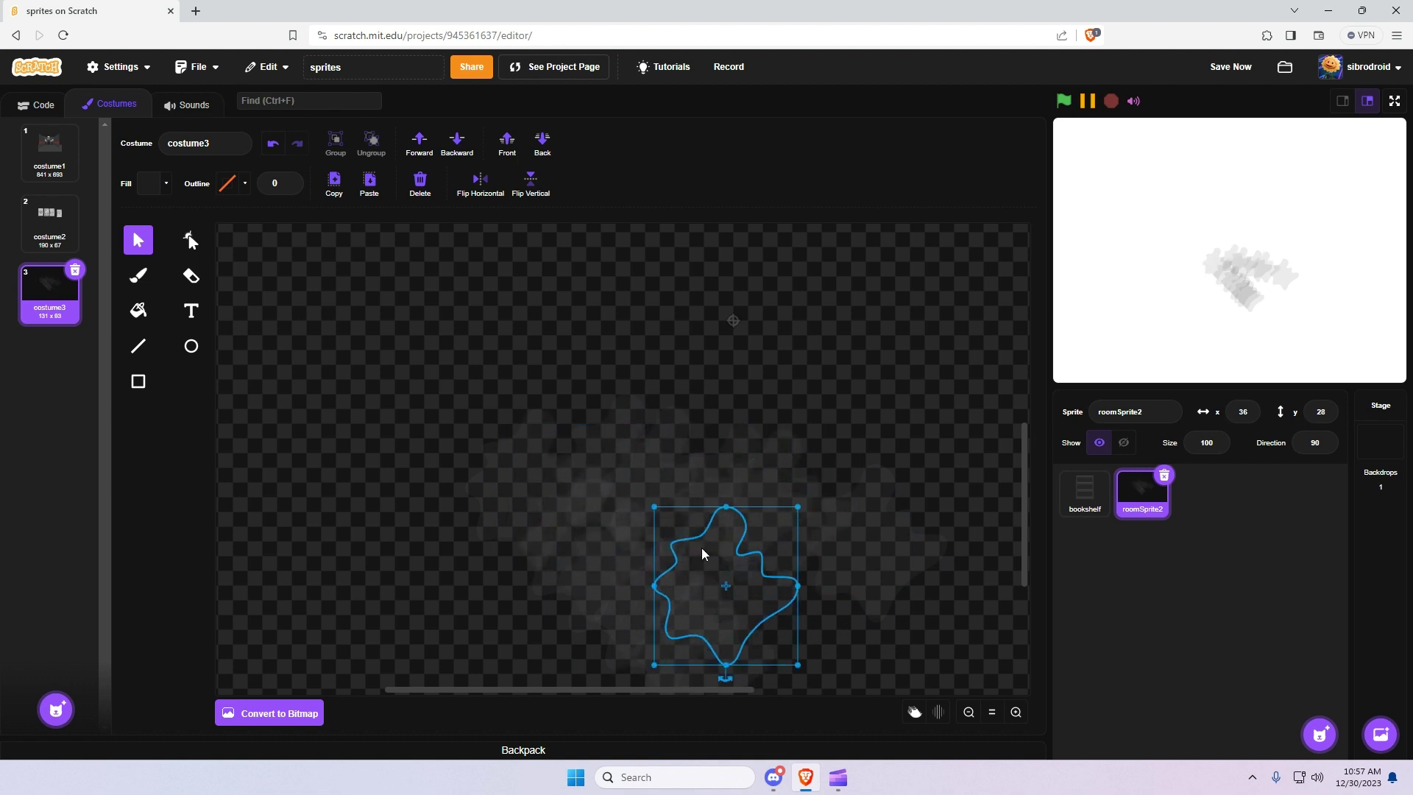
Group the smudge cluster and paste copies beside it to start a row
left_click(968, 712)
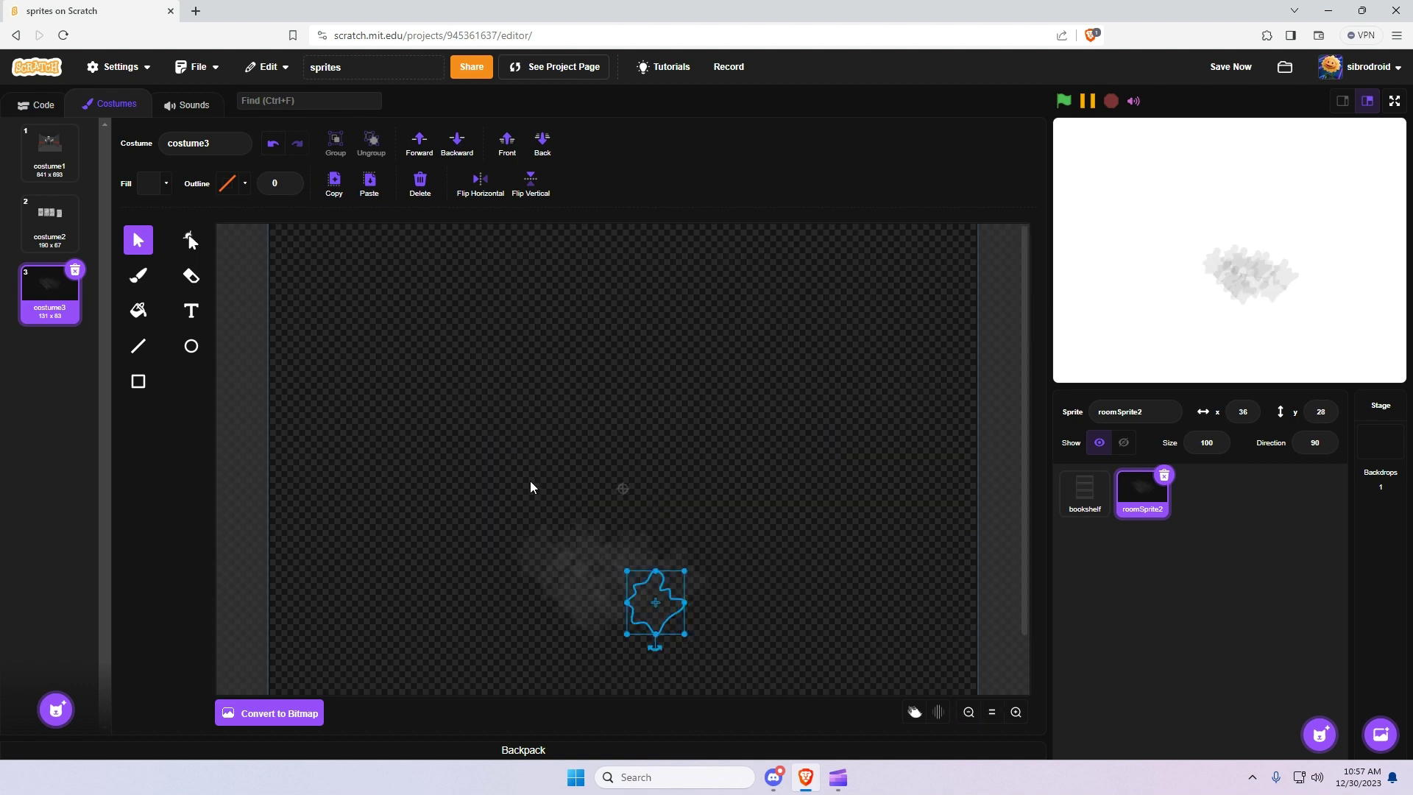
left_click_drag(475, 469, 710, 657)
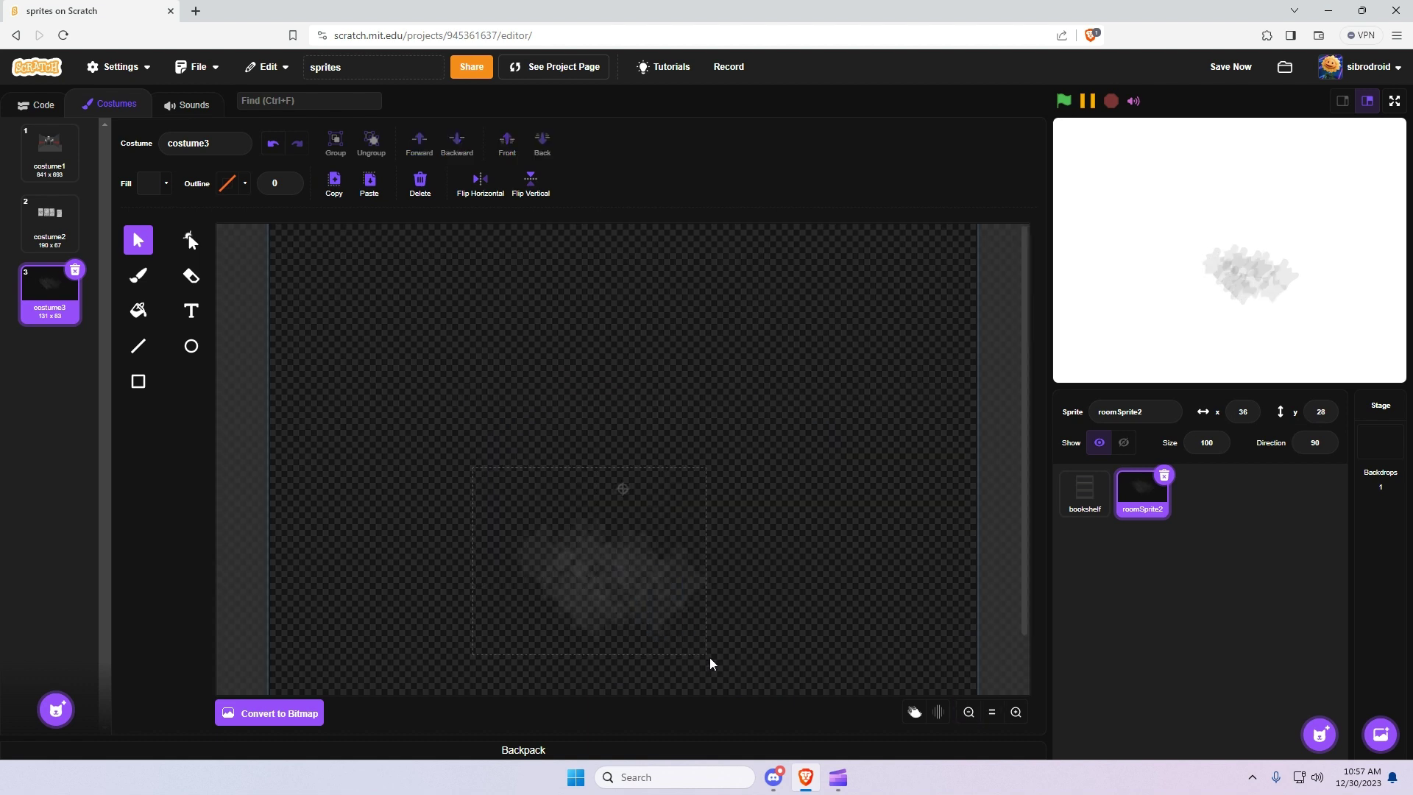
left_click(336, 142)
left_click(368, 180)
mouse_move(635, 585)
left_mouse_down()
mouse_move(883, 576)
mouse_move(503, 572)
mouse_move(400, 597)
mouse_move(412, 602)
mouse_move(290, 588)
left_mouse_up()
left_click(369, 180)
Paste more cluster copies to extend the row past both artboard edges
left_click(332, 186)
left_click(369, 186)
left_click(369, 186)
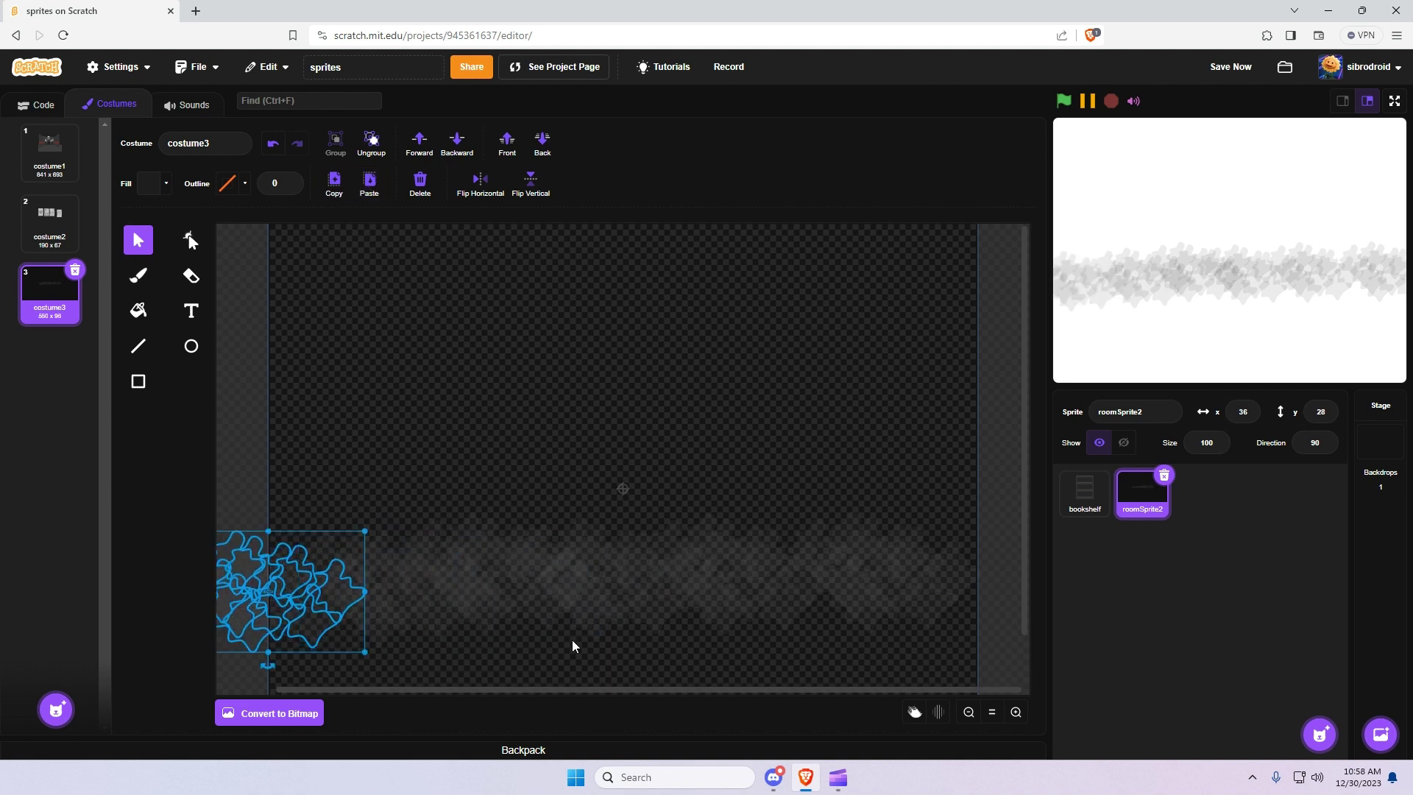
left_click(969, 712)
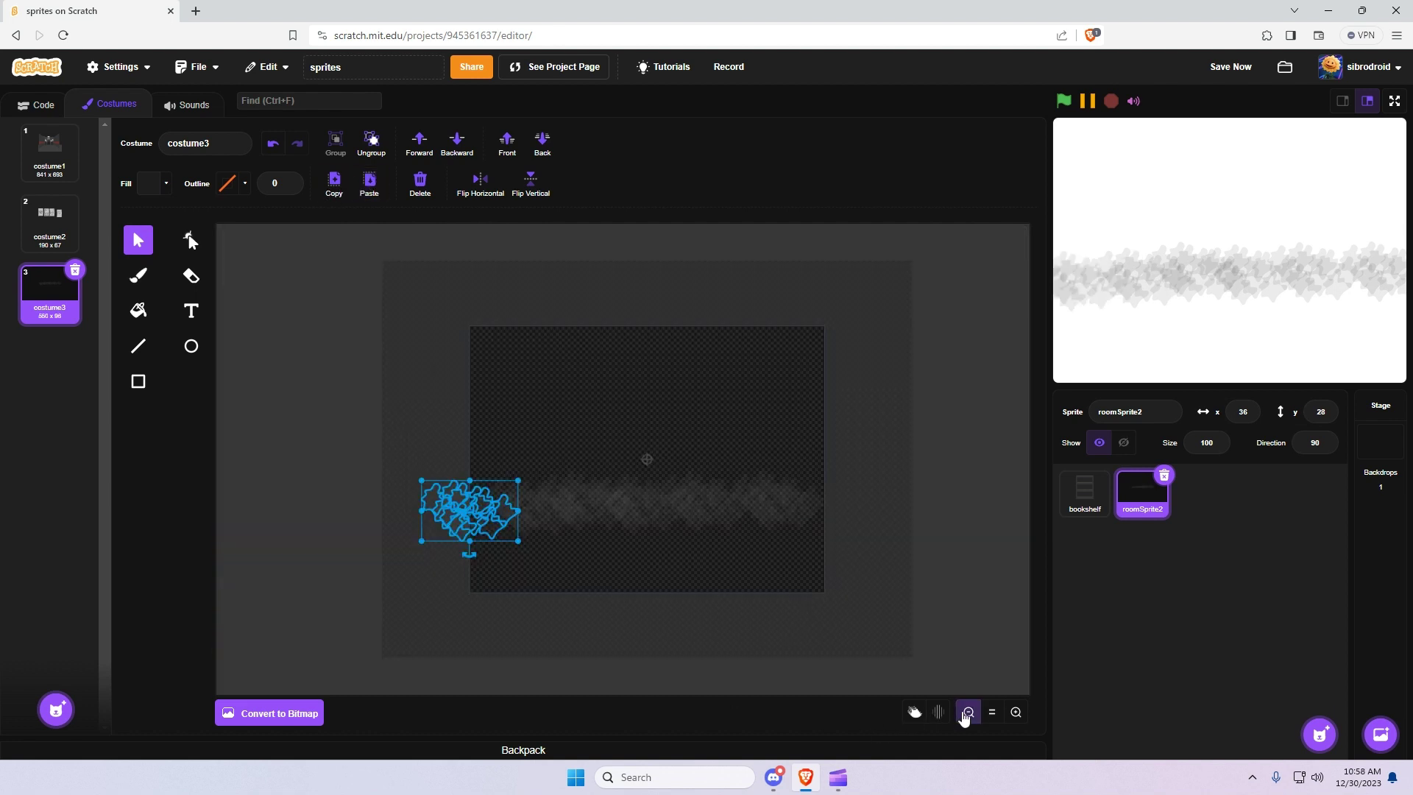
left_click(353, 188)
mouse_move(523, 498)
left_mouse_down()
mouse_move(482, 499)
mouse_move(811, 487)
left_mouse_up()
left_click(368, 185)
left_click(370, 189)
left_click(579, 409)
Group the full row into a smoke strip and paste strip copies lower down
left_click_drag(547, 453, 855, 569)
key("ctrl+g")
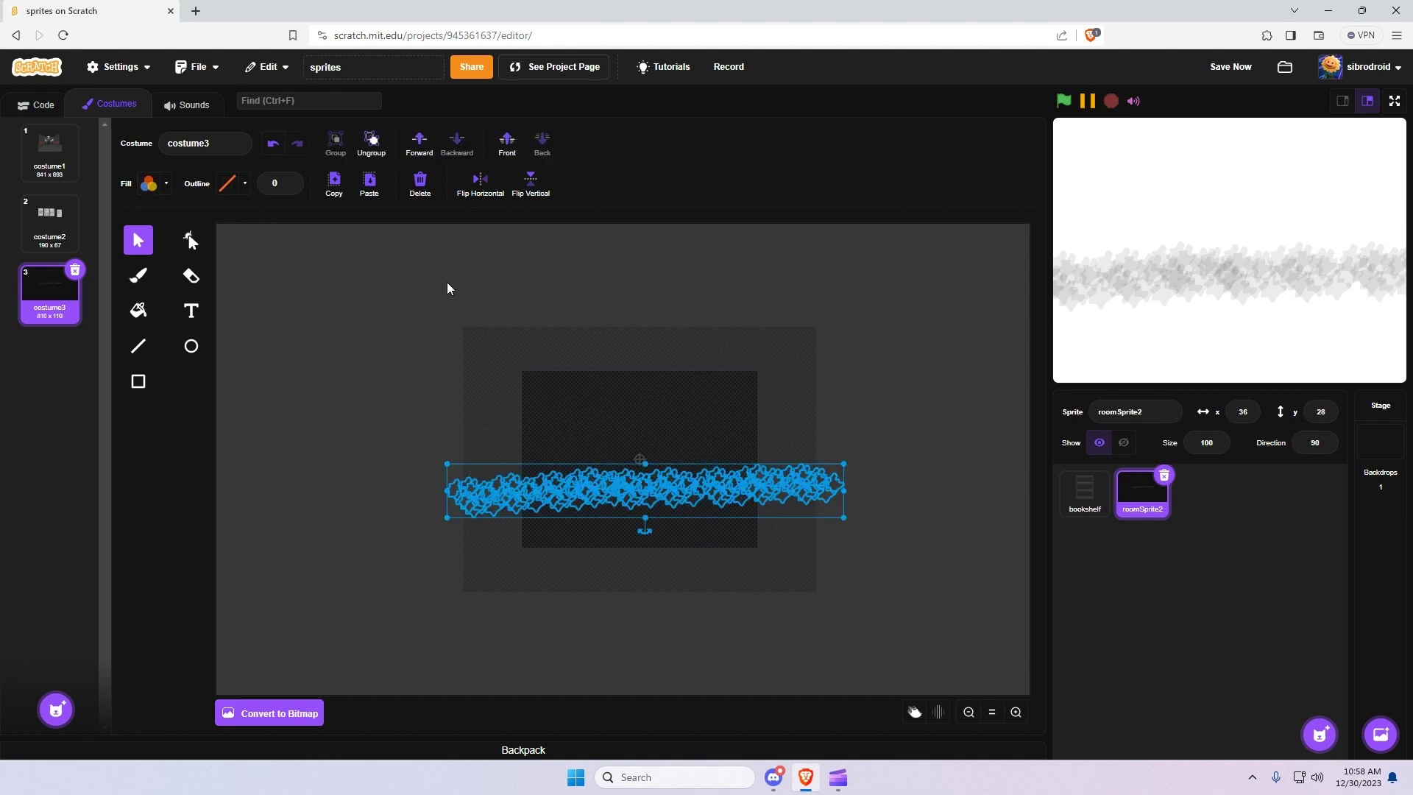
left_click(370, 186)
mouse_move(568, 486)
left_mouse_down()
mouse_move(558, 513)
mouse_move(598, 552)
mouse_move(619, 546)
mouse_move(620, 566)
left_mouse_up()
left_click(369, 186)
left_click(368, 185)
Add strip copies at the bottom and a large smoke block moved upward
left_click(333, 186)
left_click(368, 186)
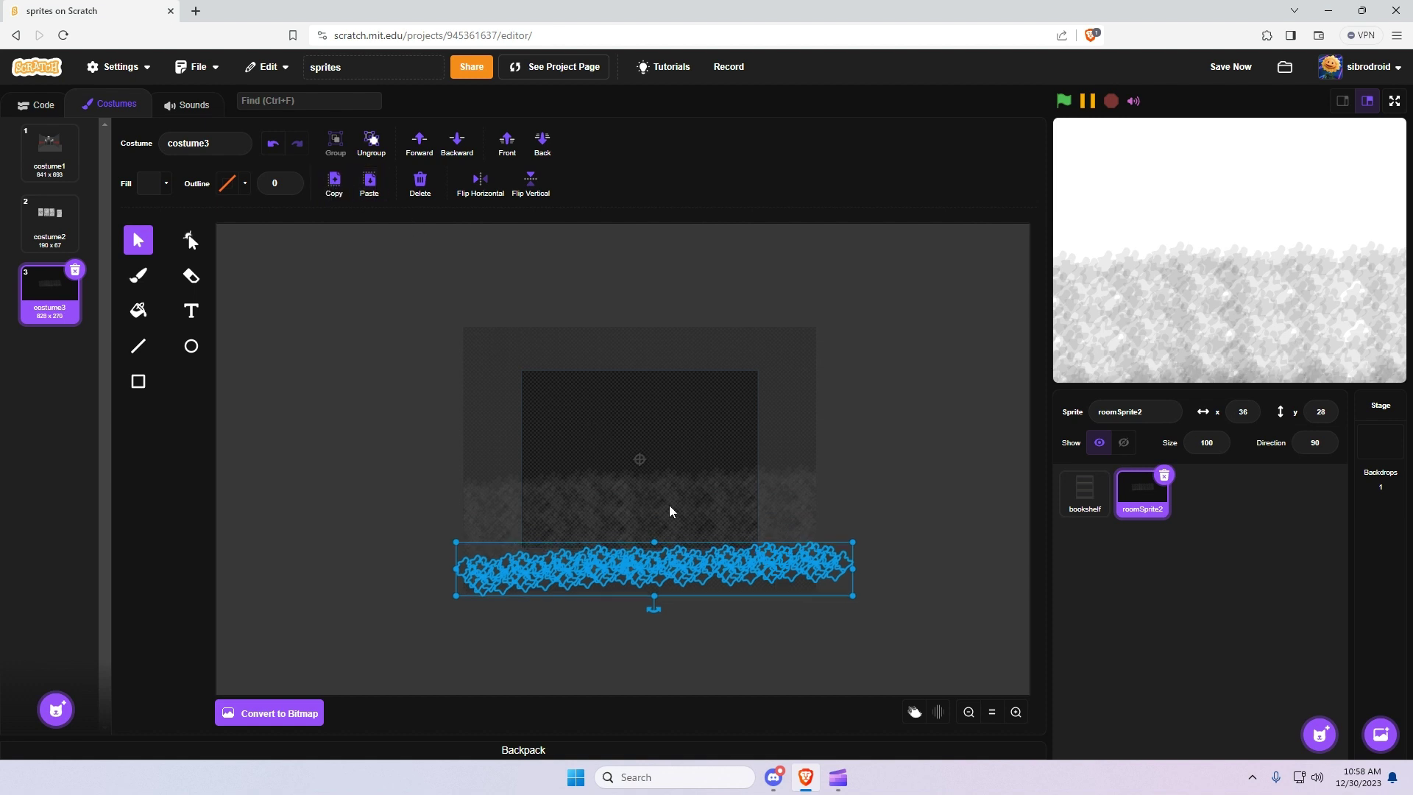
left_click_drag(686, 530, 707, 580)
left_click(628, 517)
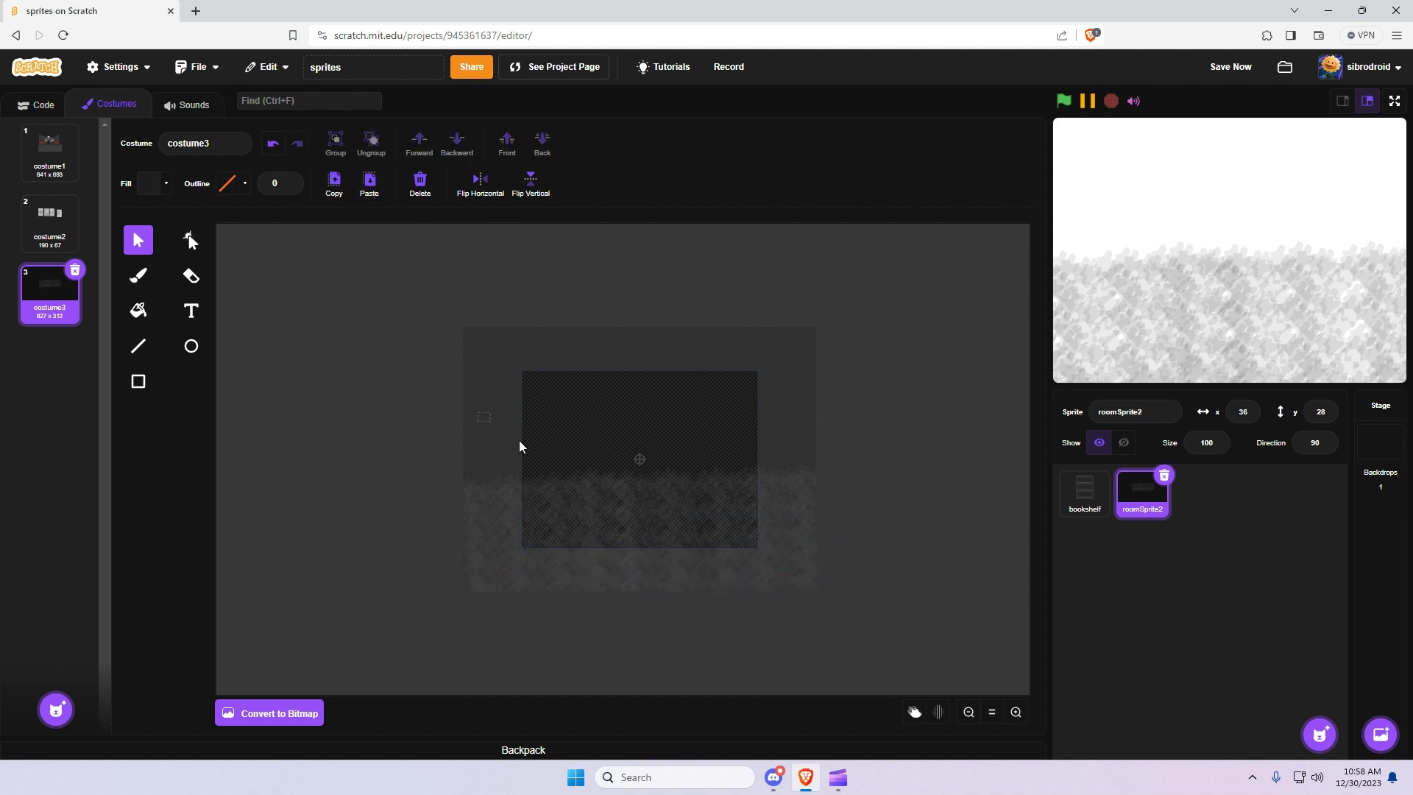
left_click(369, 185)
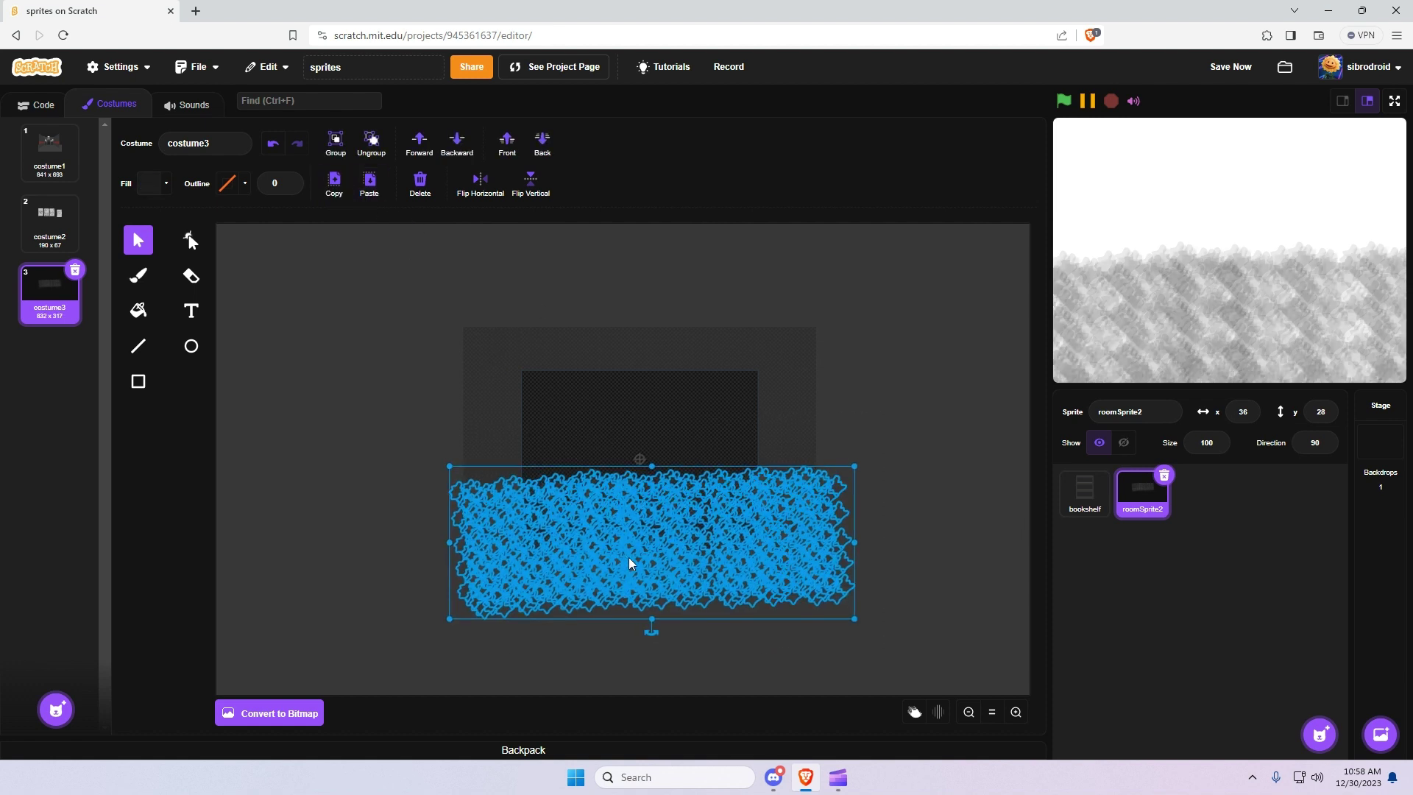
mouse_move(628, 557)
left_mouse_down()
mouse_move(619, 442)
mouse_move(547, 327)
left_mouse_up()
Paste another smoke block at the top, then select all the smoke
left_click(333, 186)
left_click(369, 185)
left_click_drag(381, 322, 386, 266)
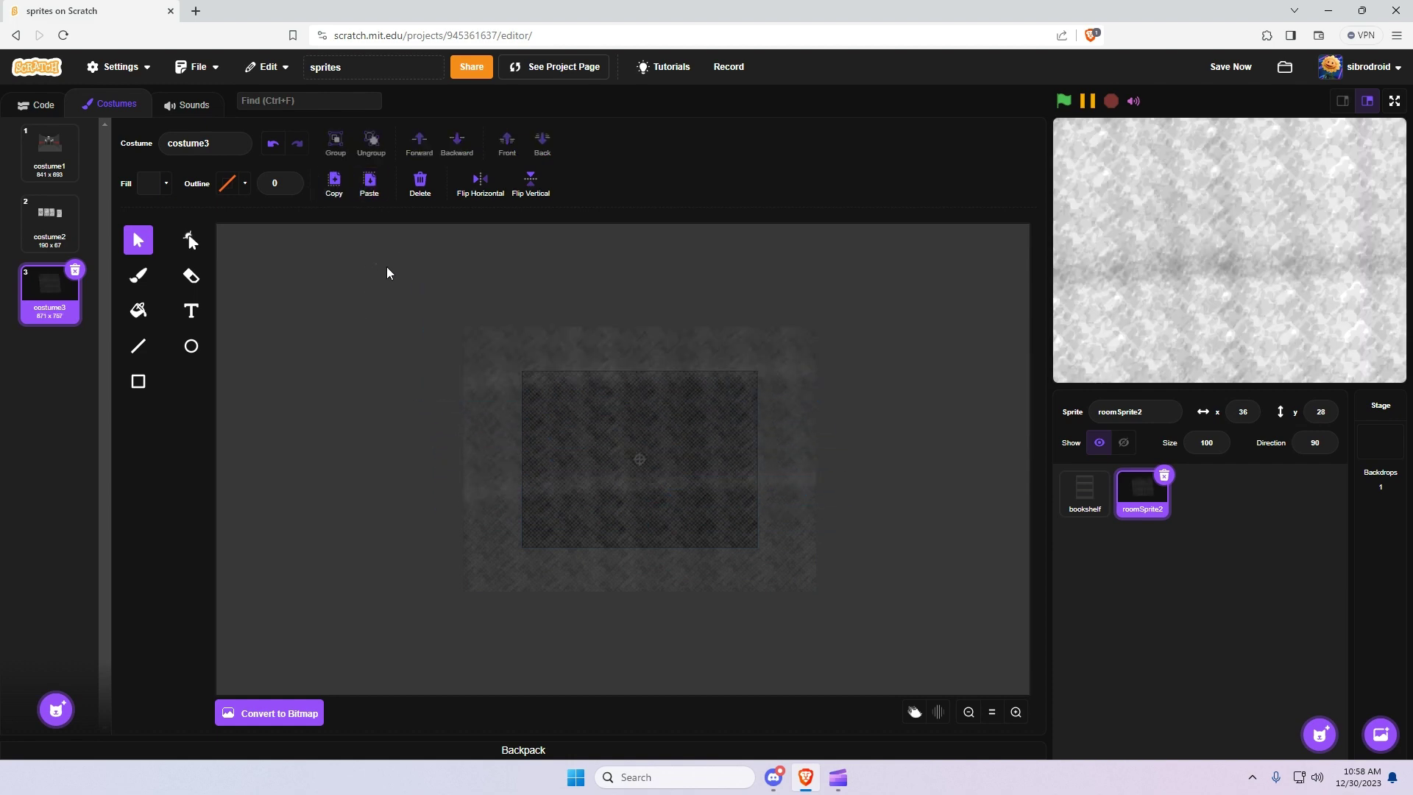
key("ctrl+a")
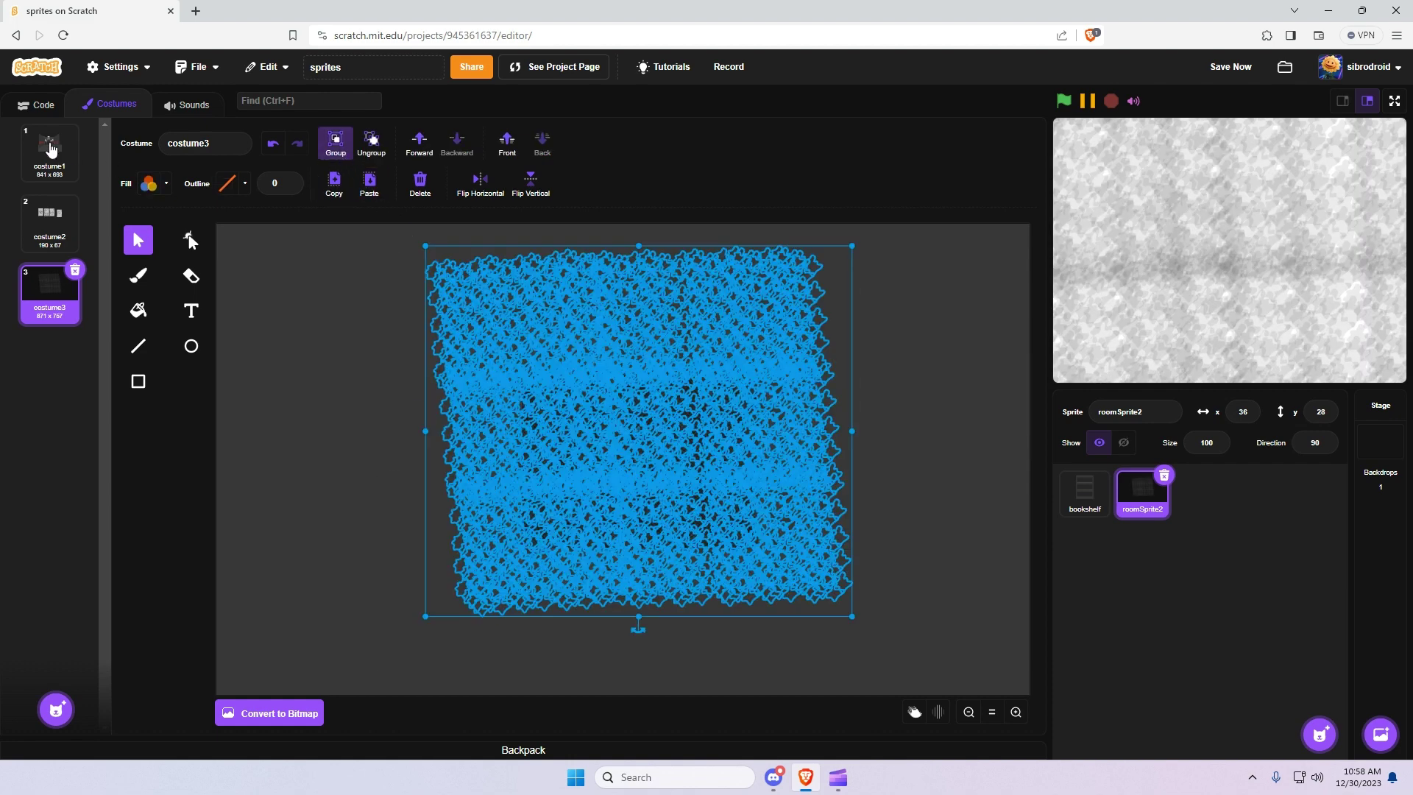
Test-paste the smoke block onto costume1, then delete it
left_click(49, 151)
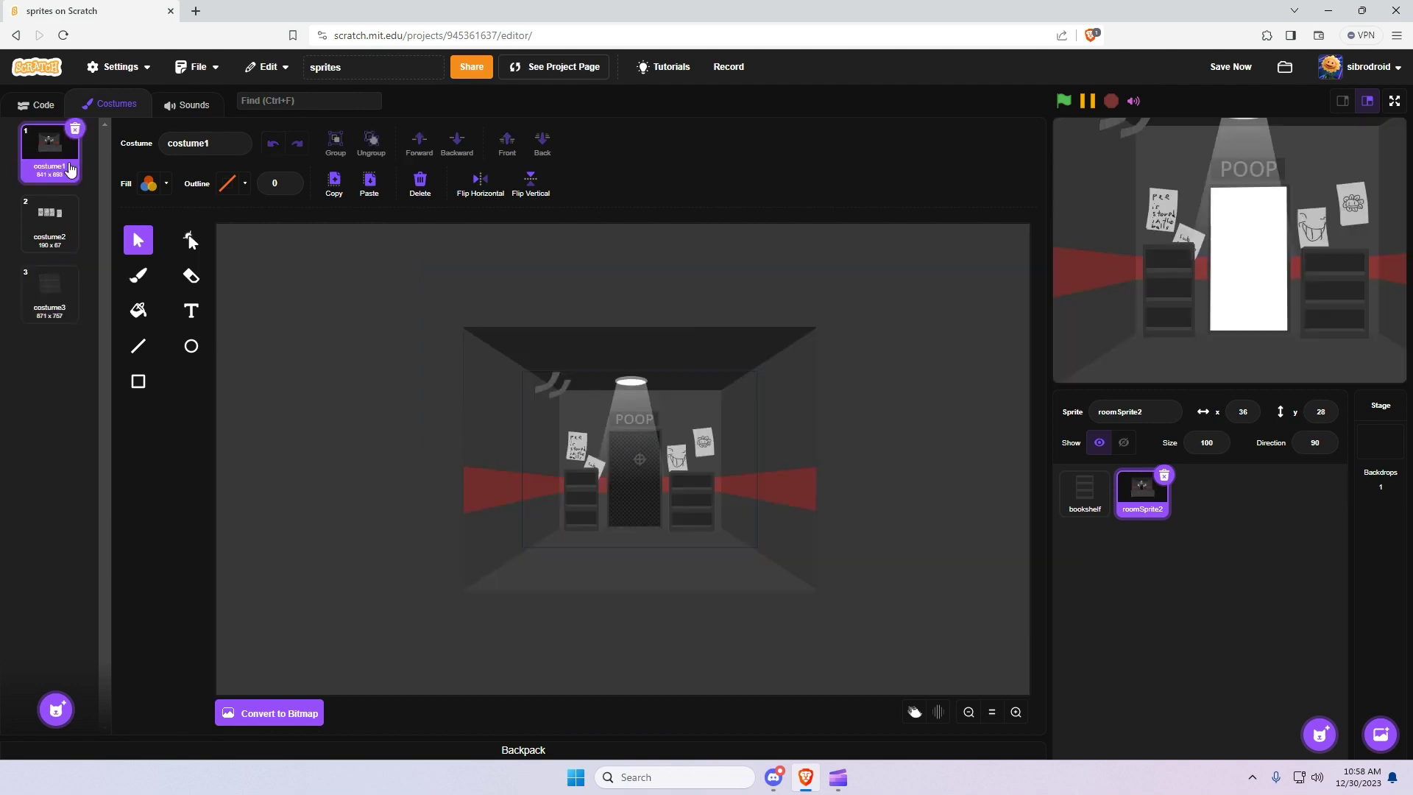
left_click(369, 183)
key("Delete")
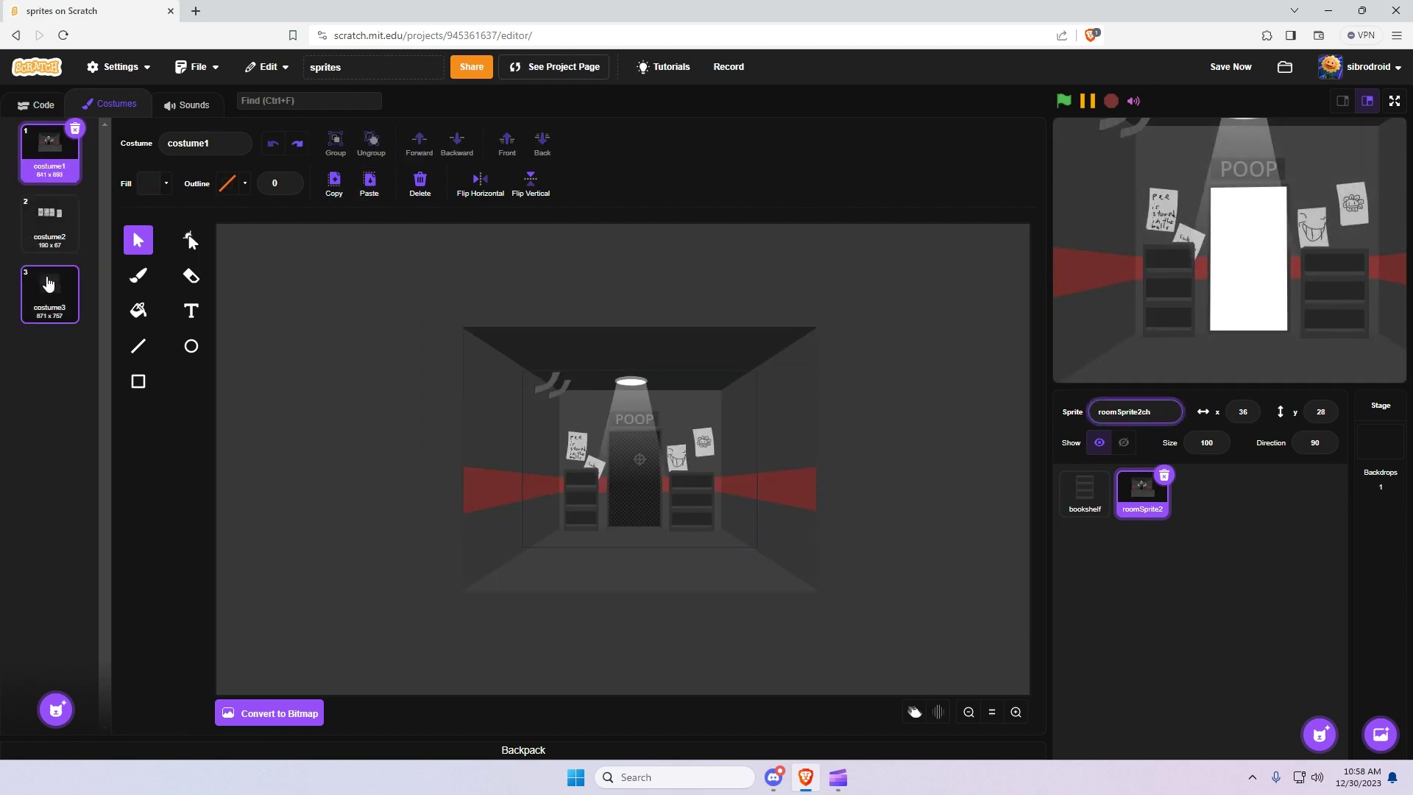
Copy all the smoke from costume3 and paste it over the room in costume1
left_click(48, 293)
key("ctrl+a")
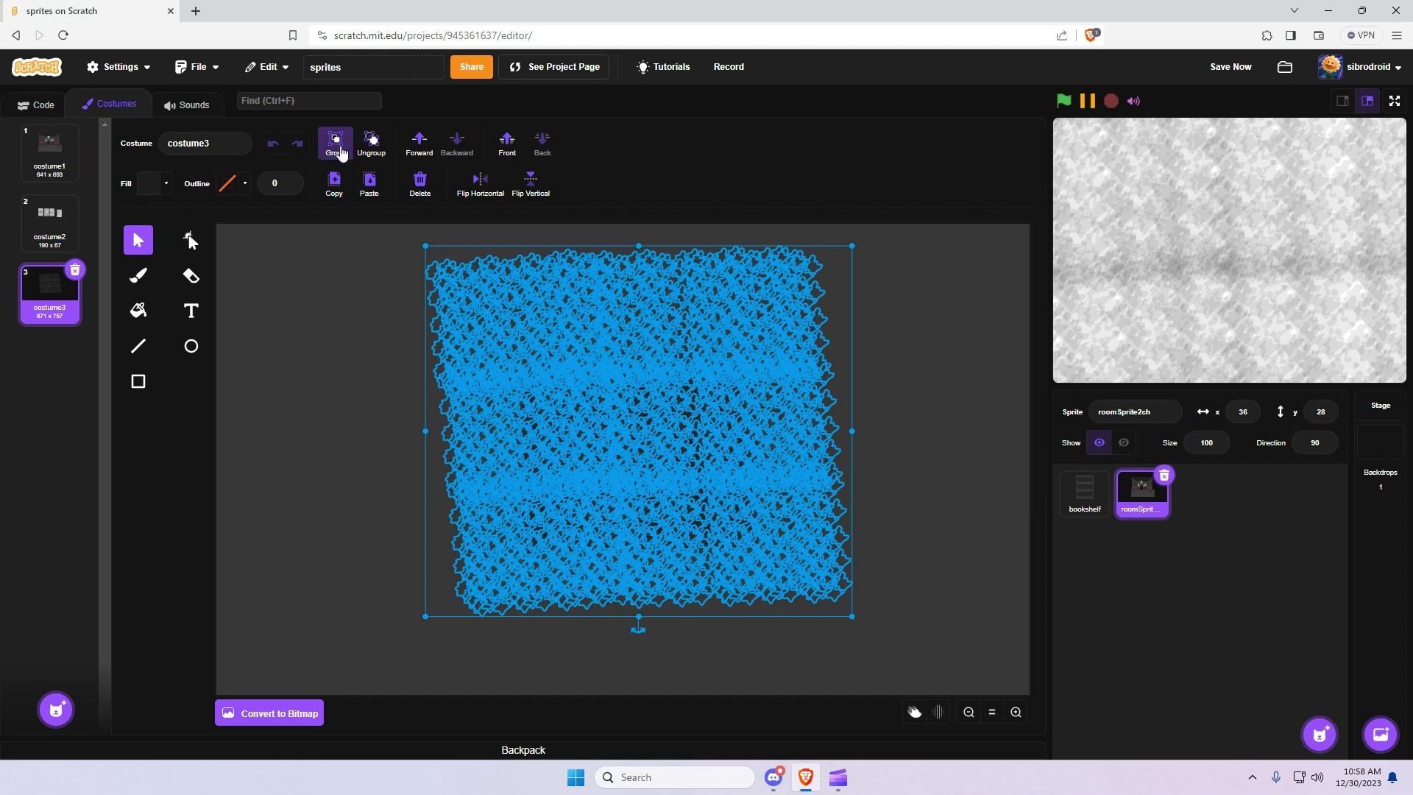
left_click(333, 184)
left_click(48, 153)
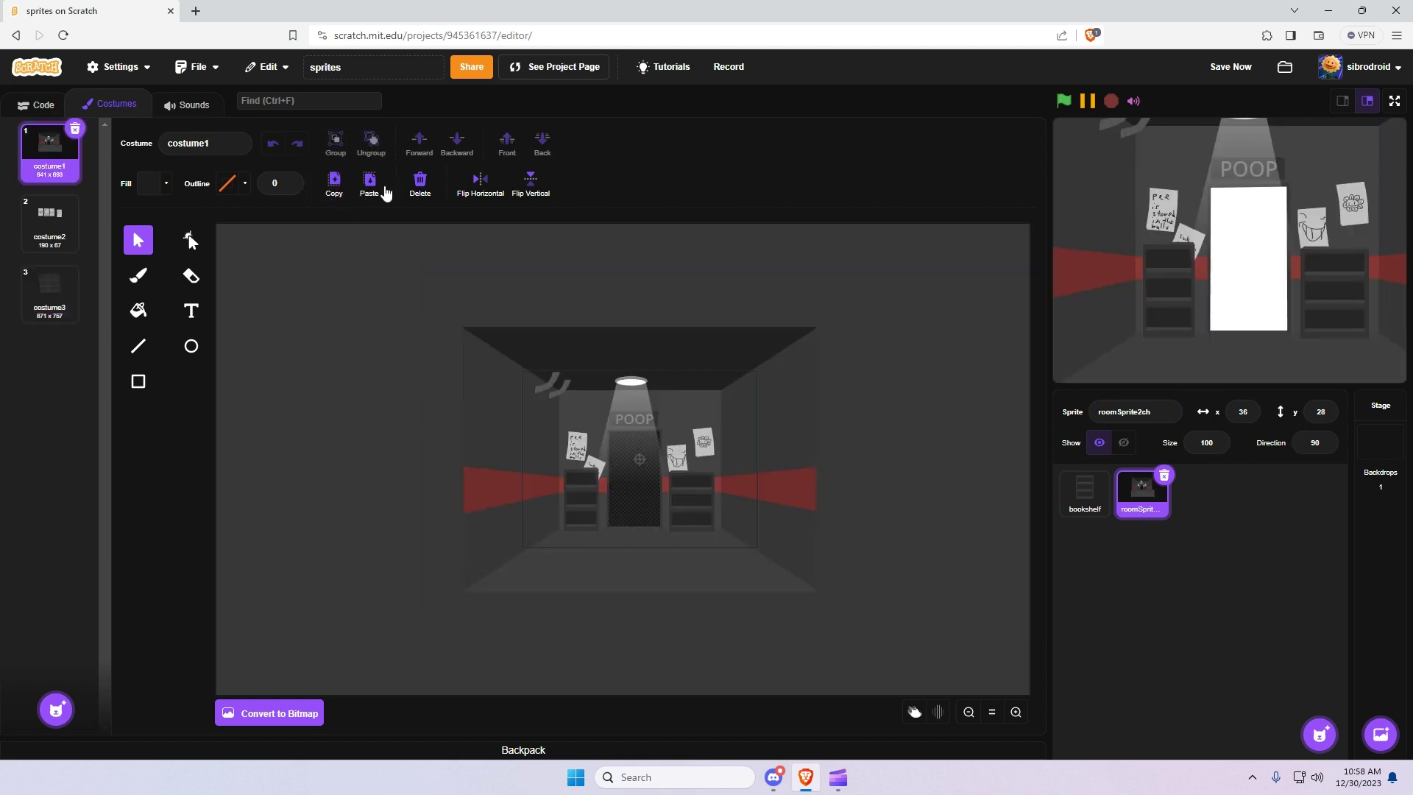
left_click(370, 186)
Set the pasted texture's fill opacity to 3 and deselect it
key("ctrl+z")
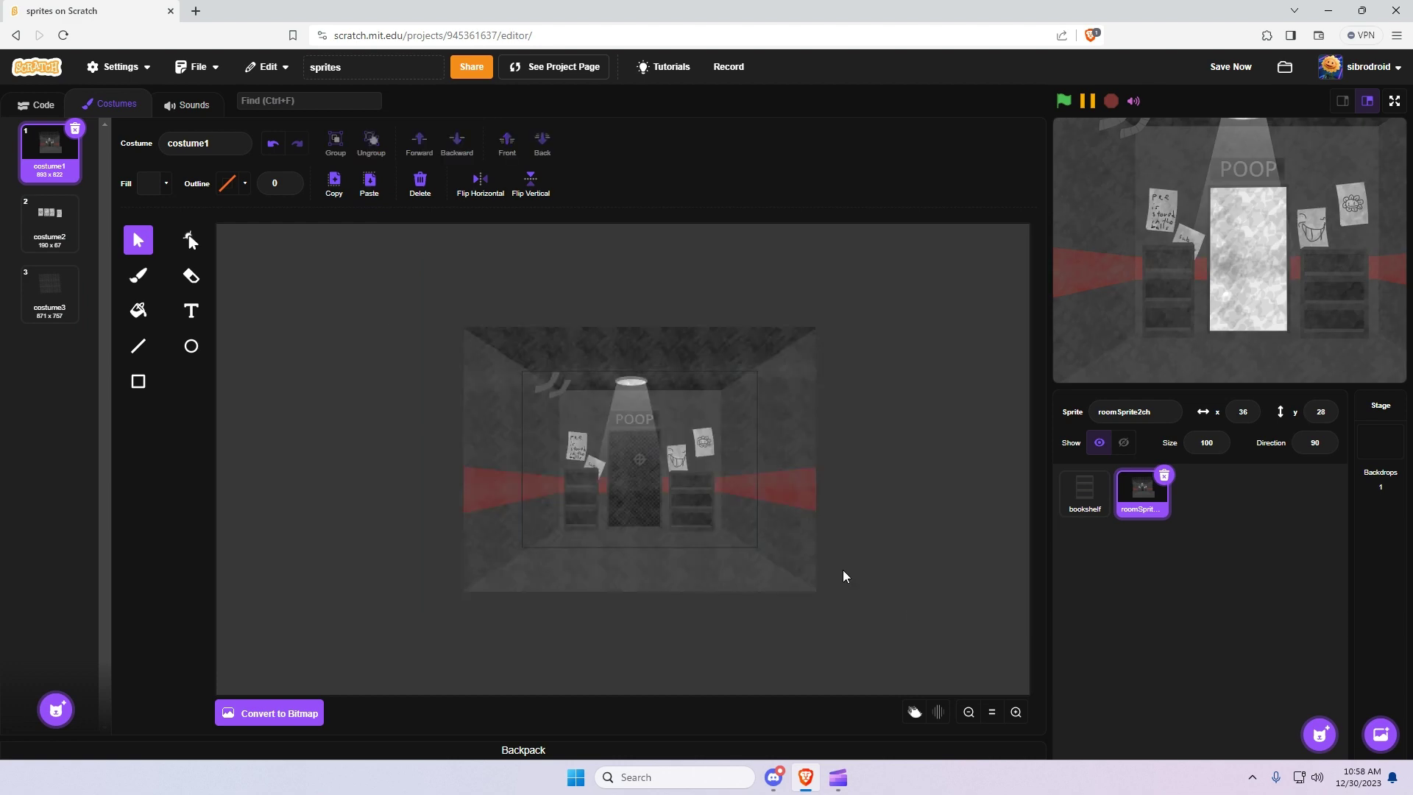
key("ctrl+shift+z")
left_click(1016, 712)
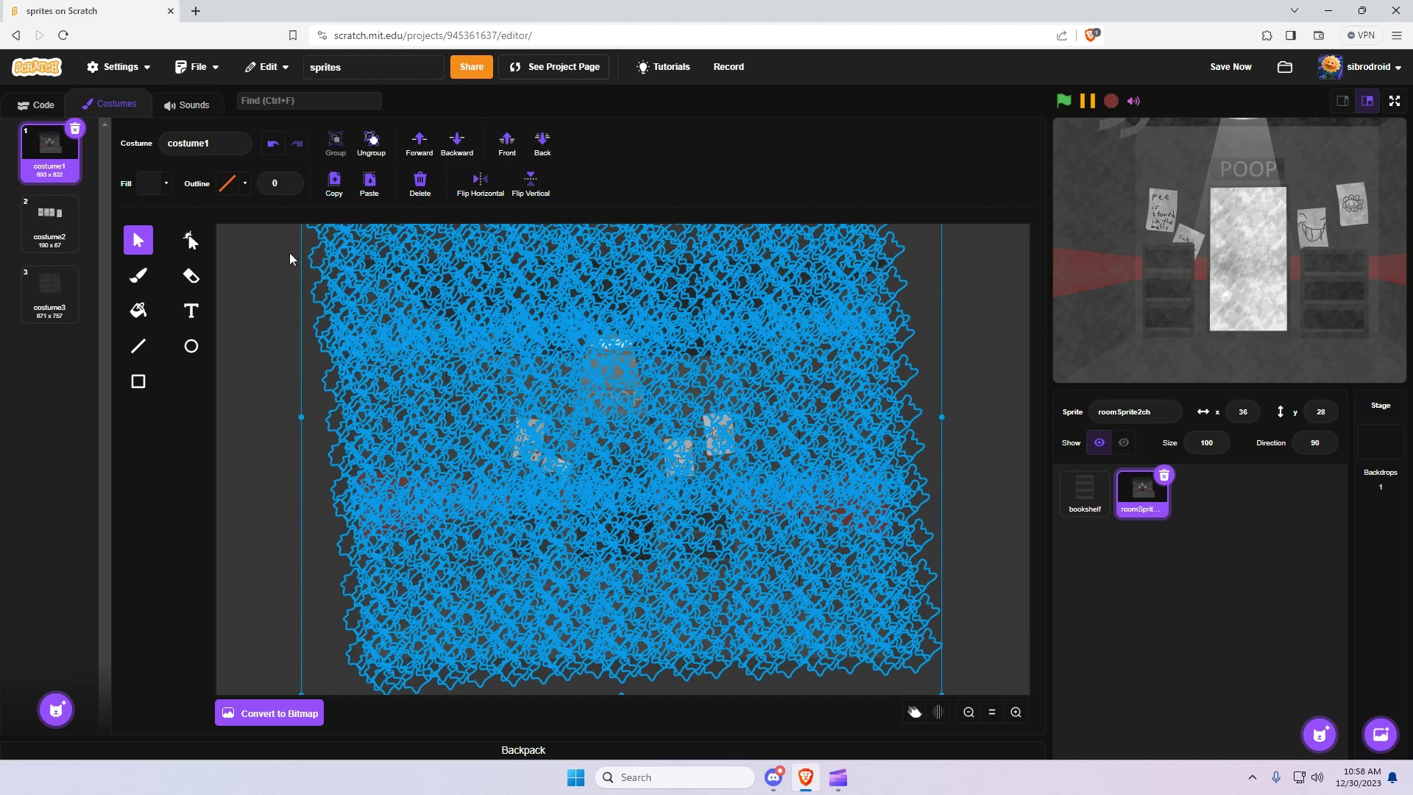
left_click(155, 184)
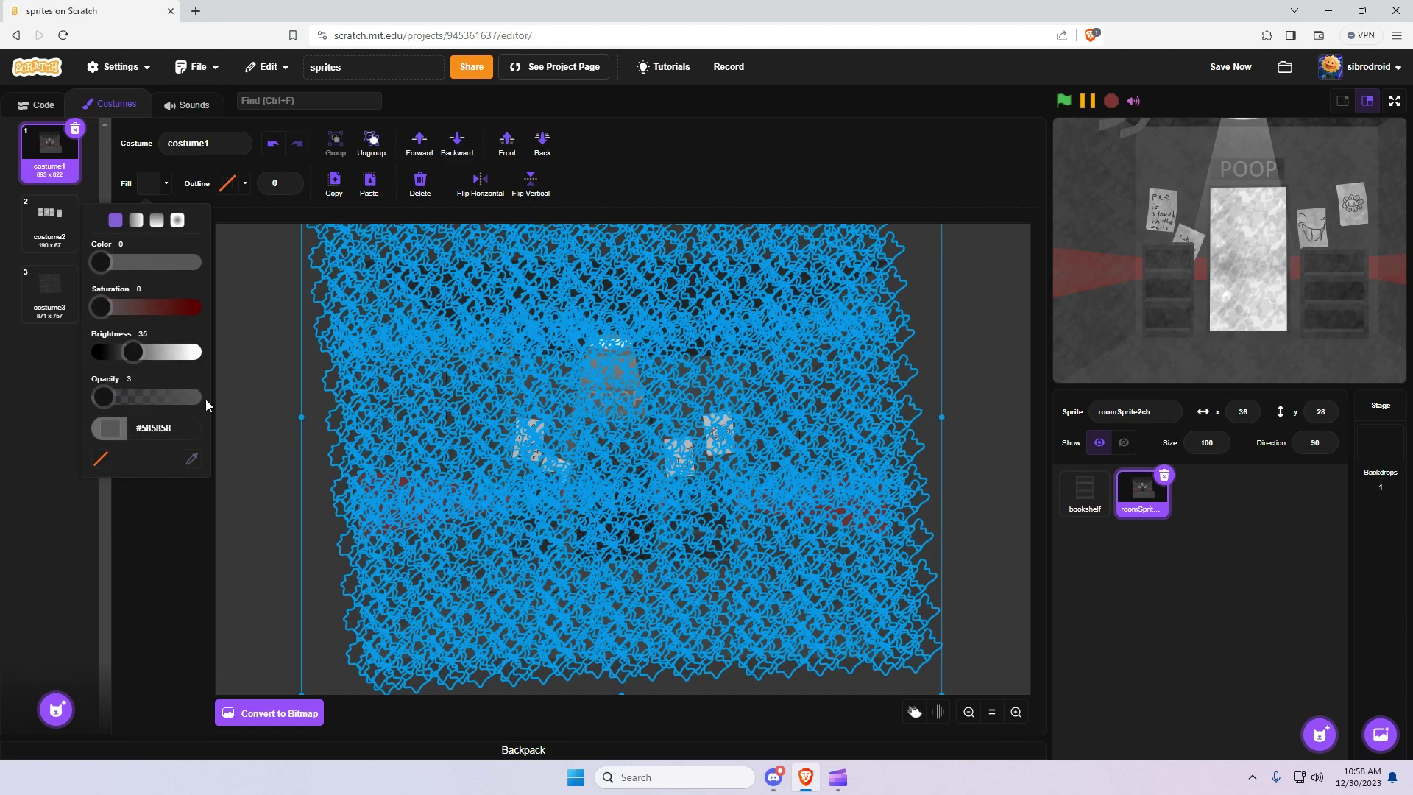
left_click(277, 401)
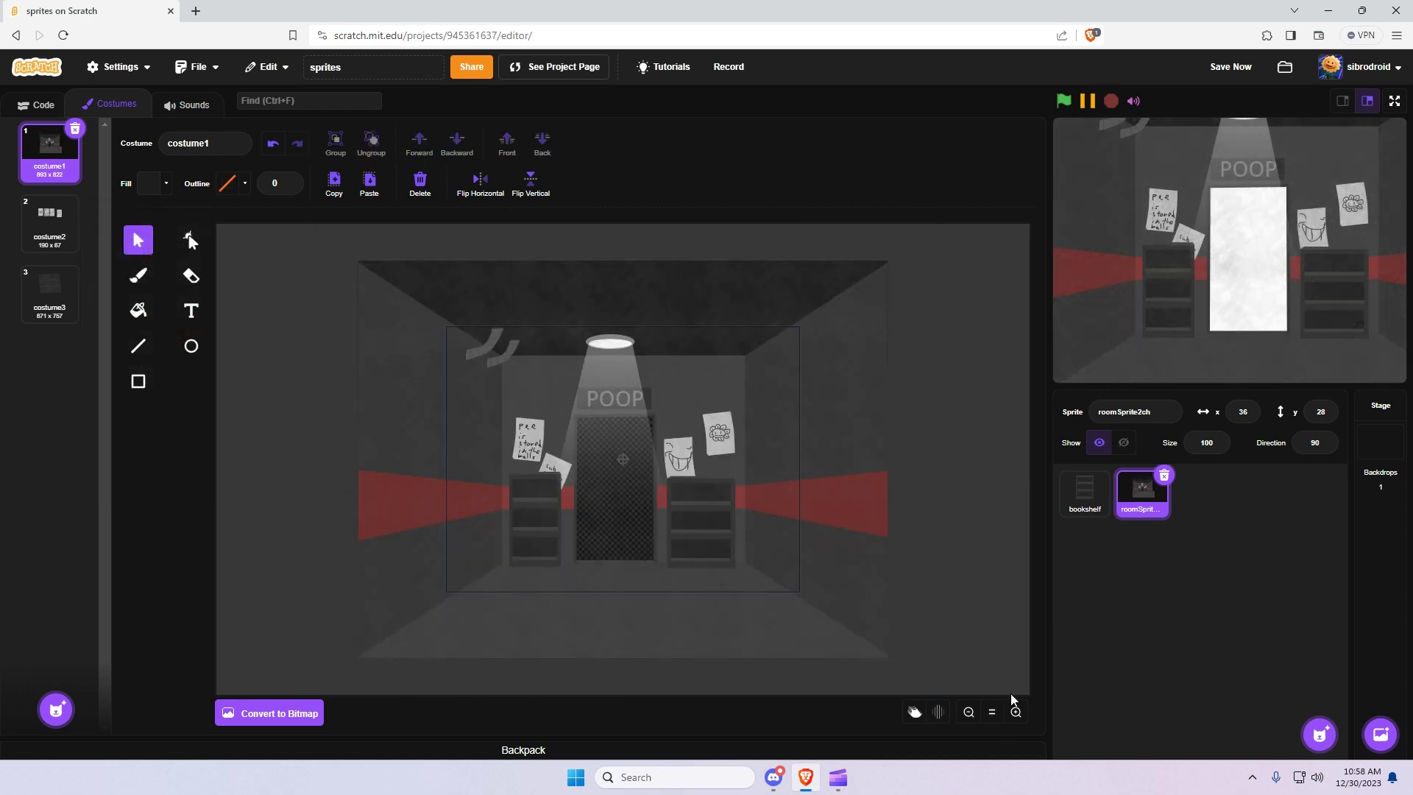
left_click(1016, 714)
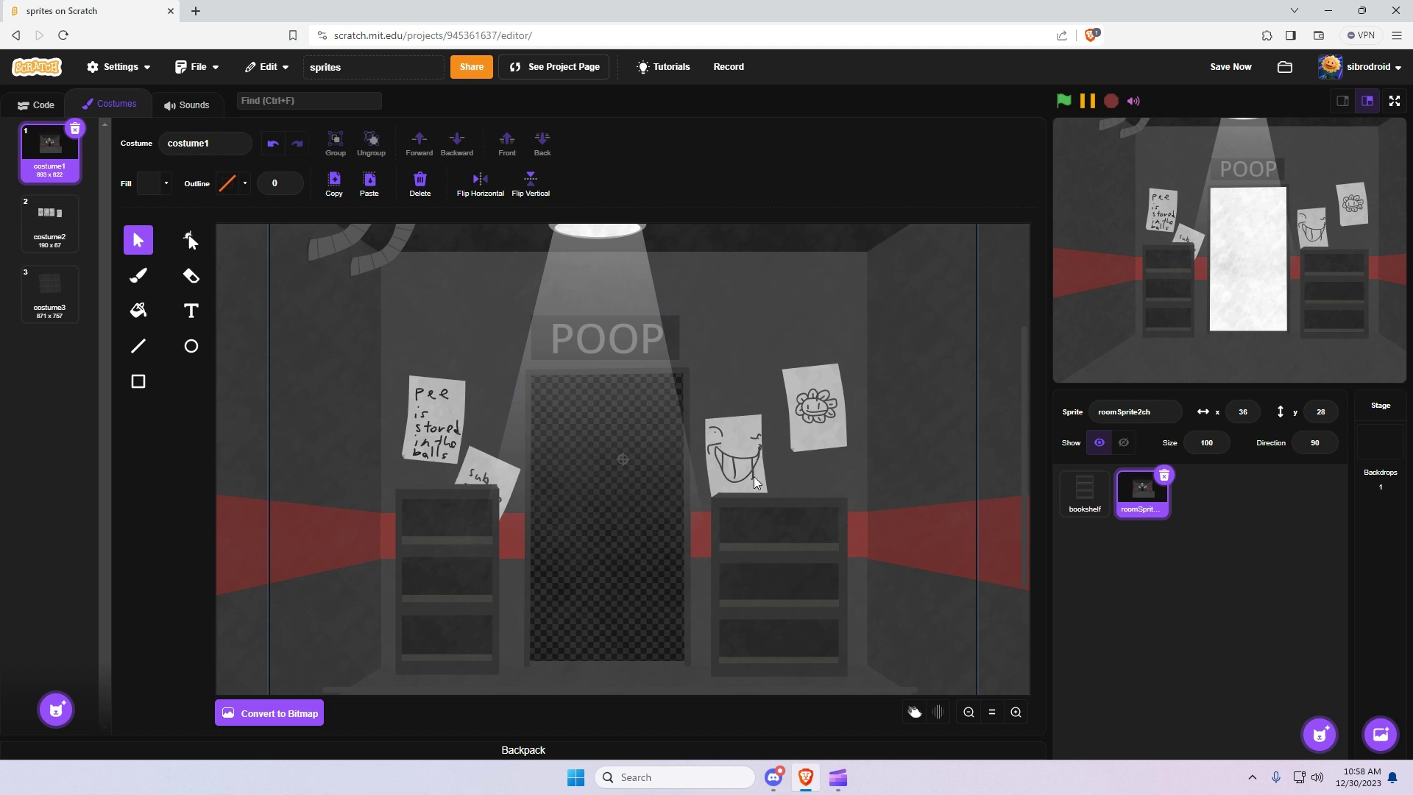
left_click(970, 713)
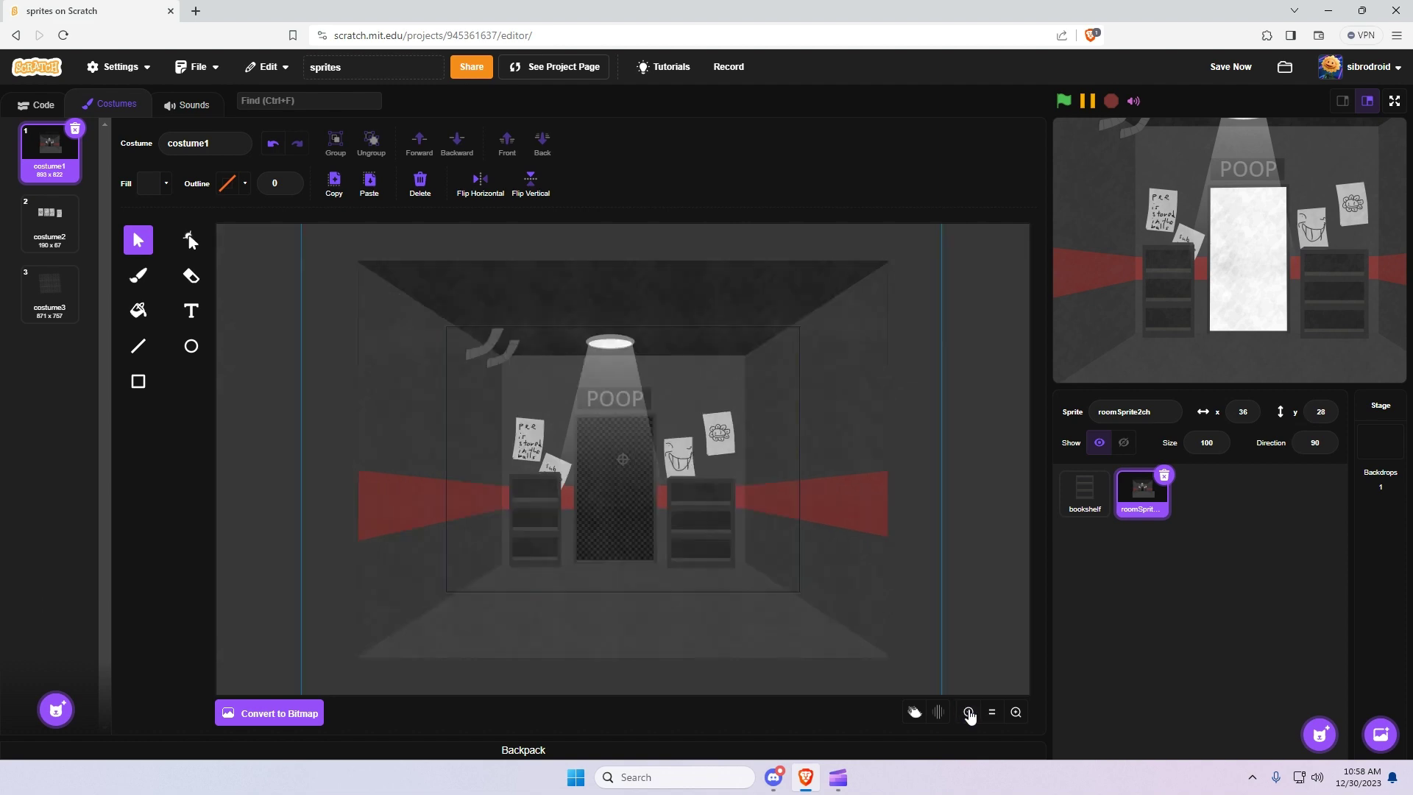
left_click(1015, 712)
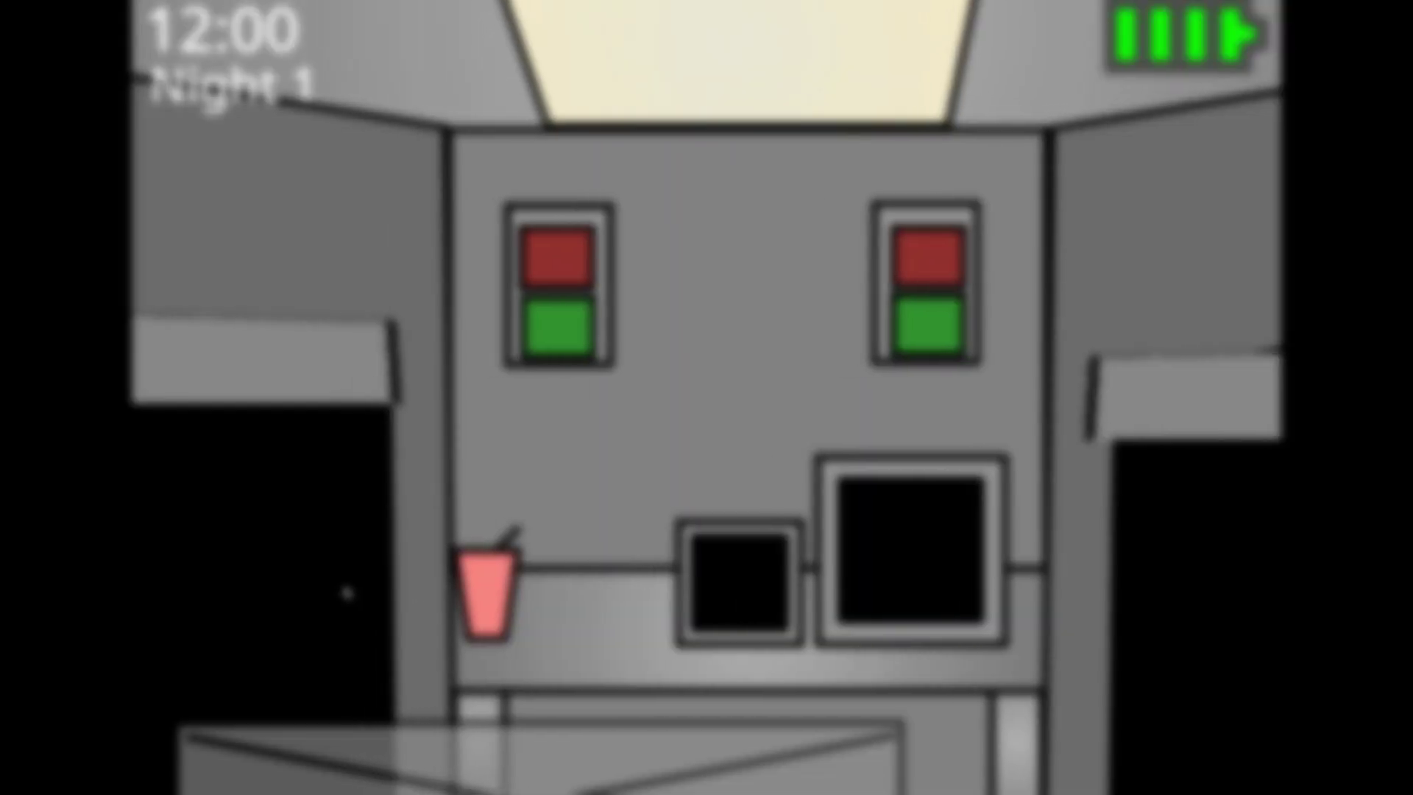
Close the left and right office doors, then flip through the security cameras, including the hallway
left_click(560, 327)
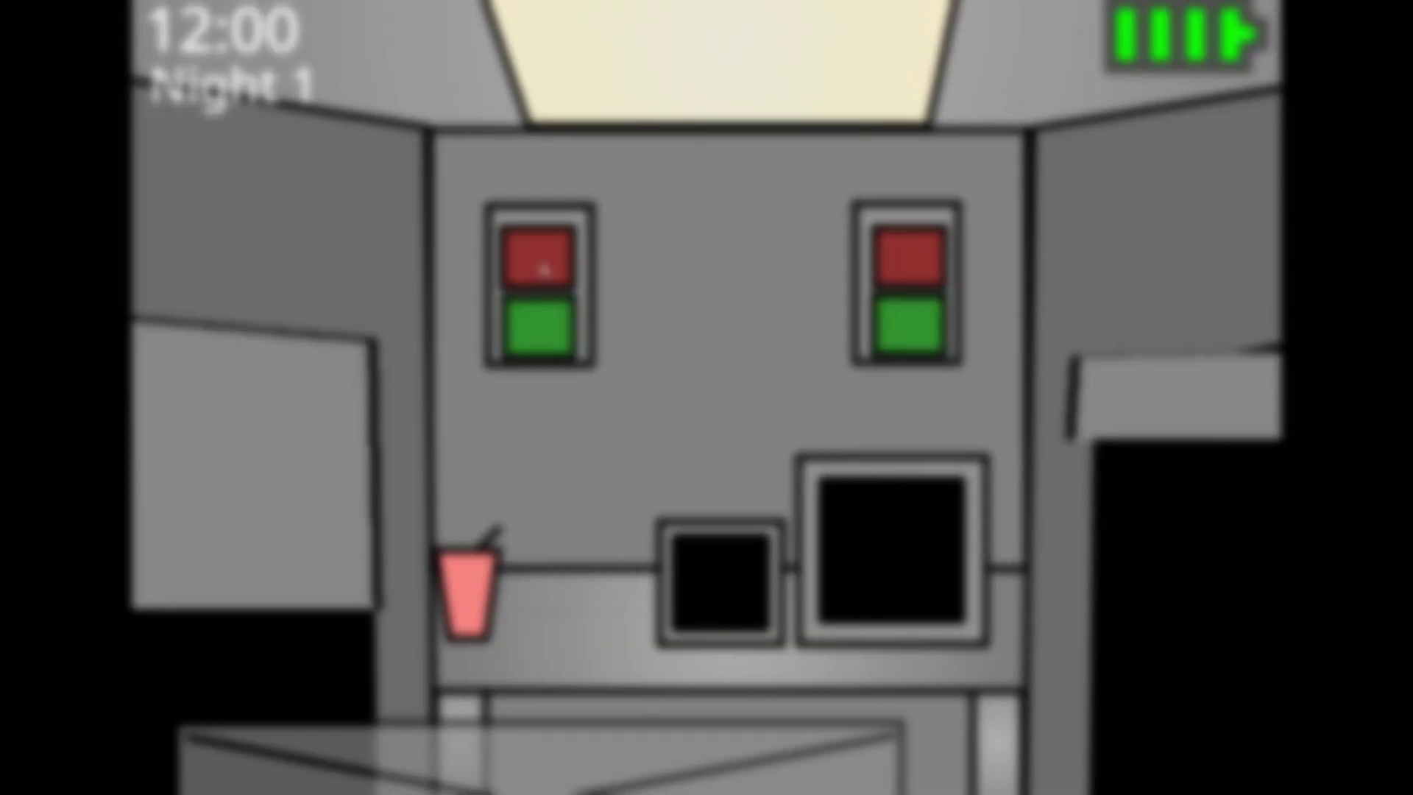
left_click(905, 328)
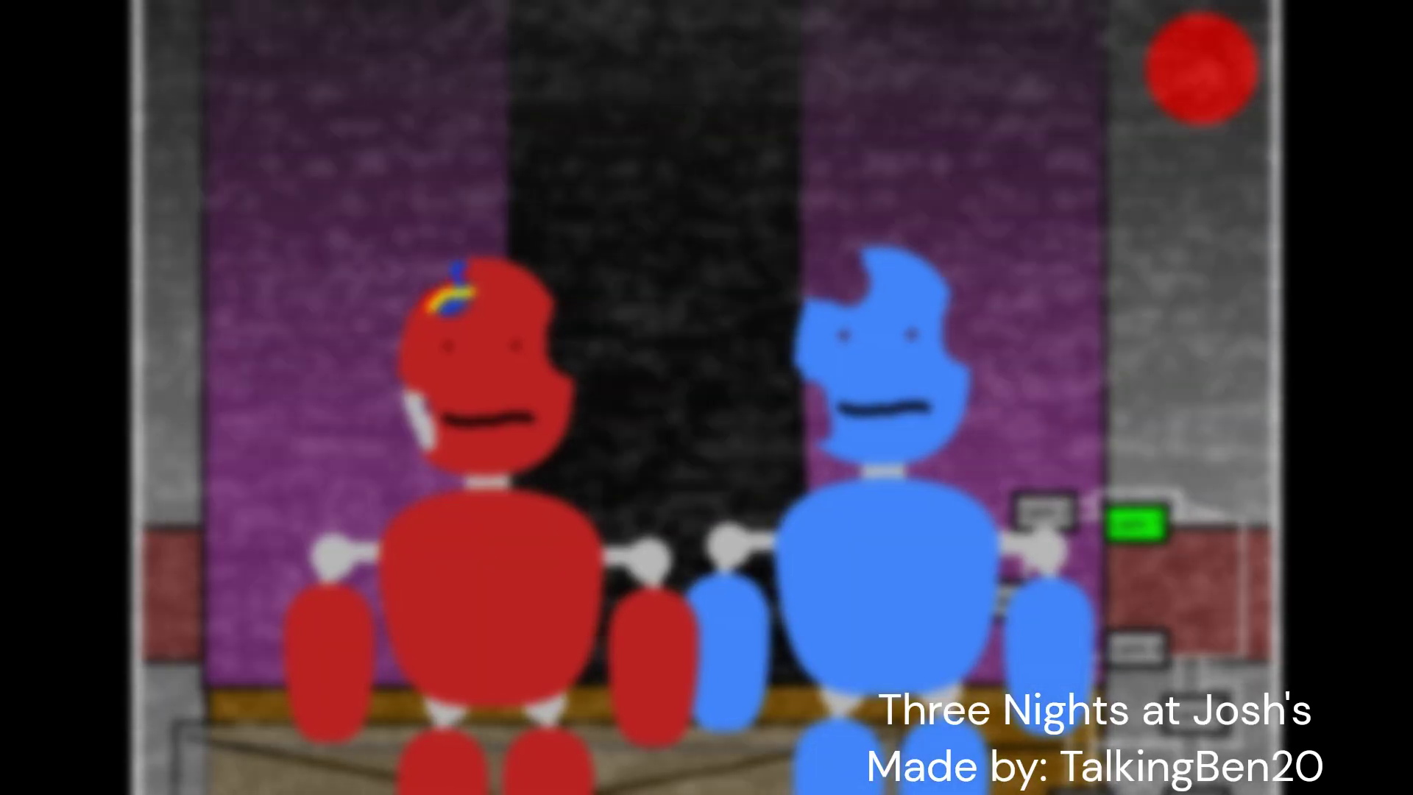
left_click(1042, 508)
left_click(1135, 649)
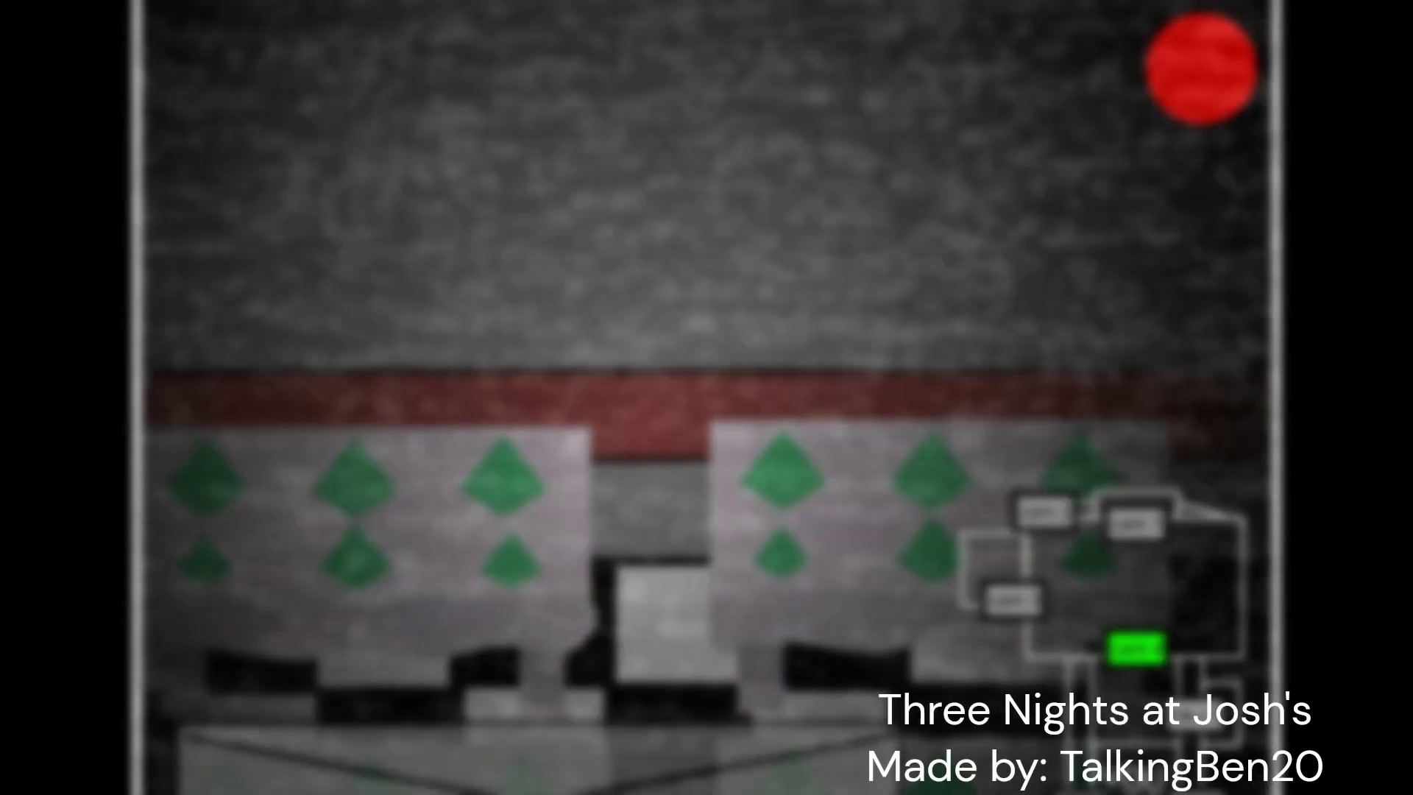
left_click(1041, 508)
left_click(1136, 522)
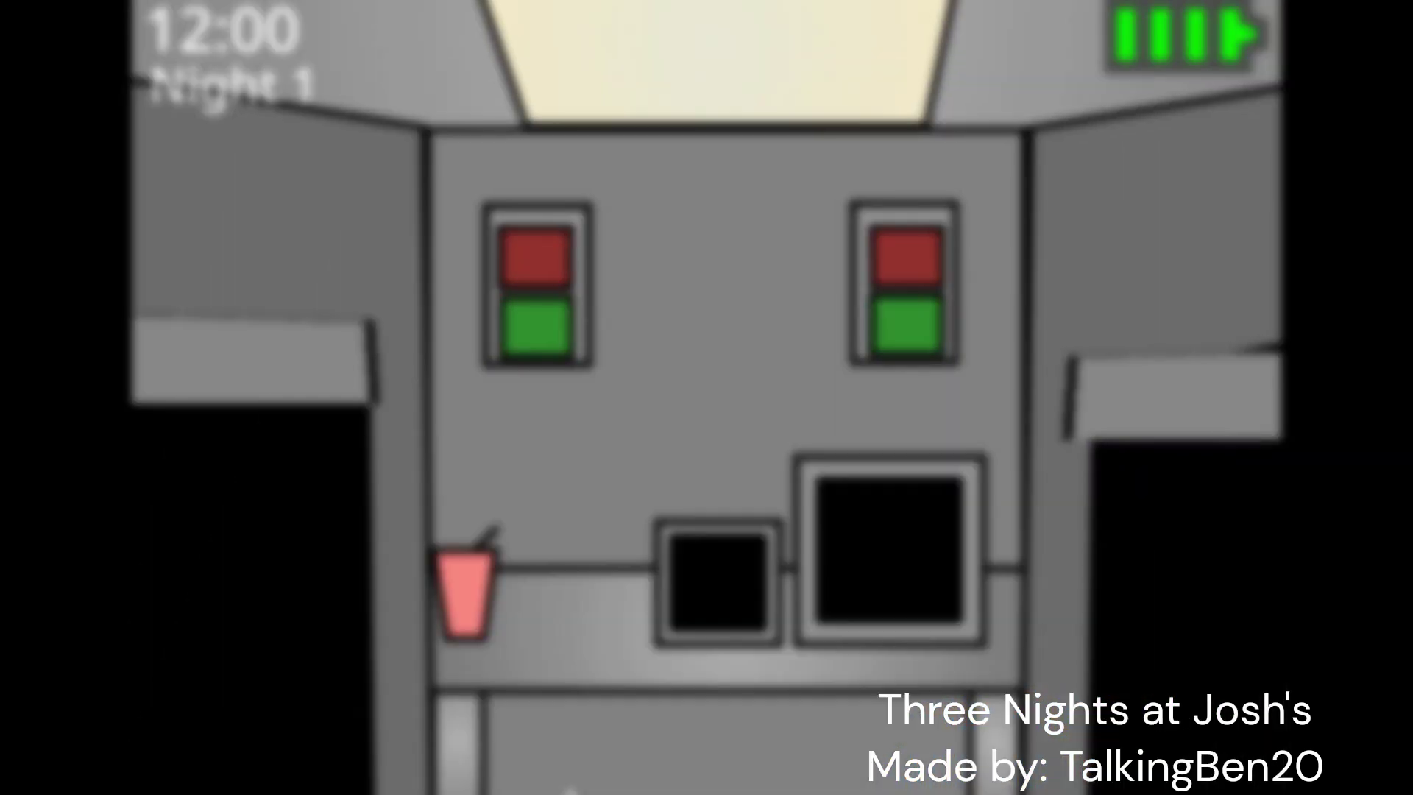